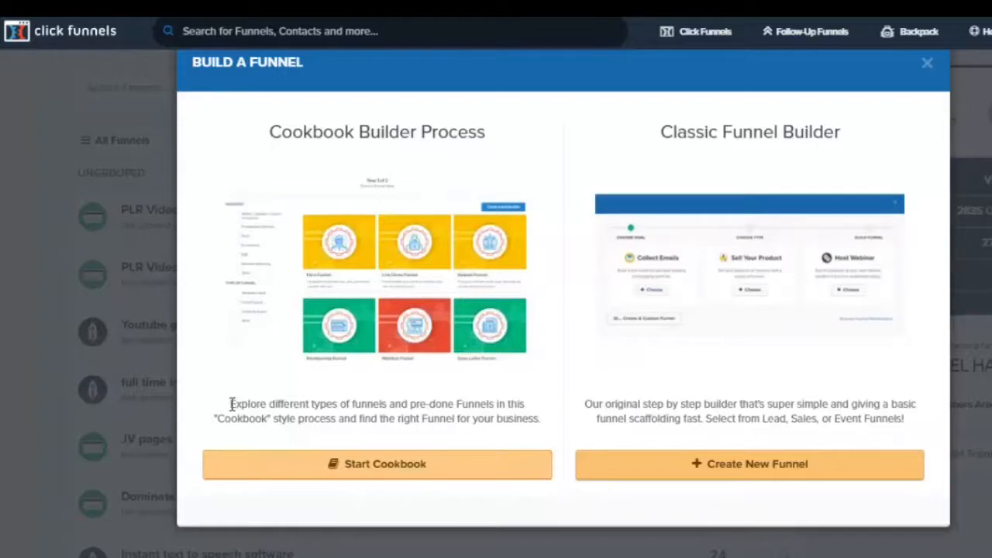
Create a new sales funnel named sample ft income with the classic builder's Sell Your Product goal
left_click_drag(230, 404, 459, 403)
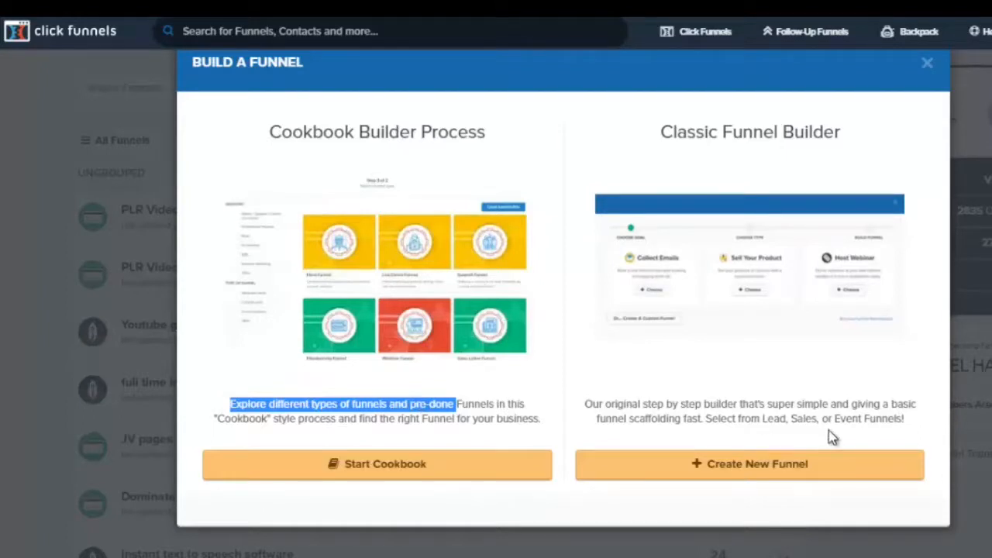
left_click(771, 465)
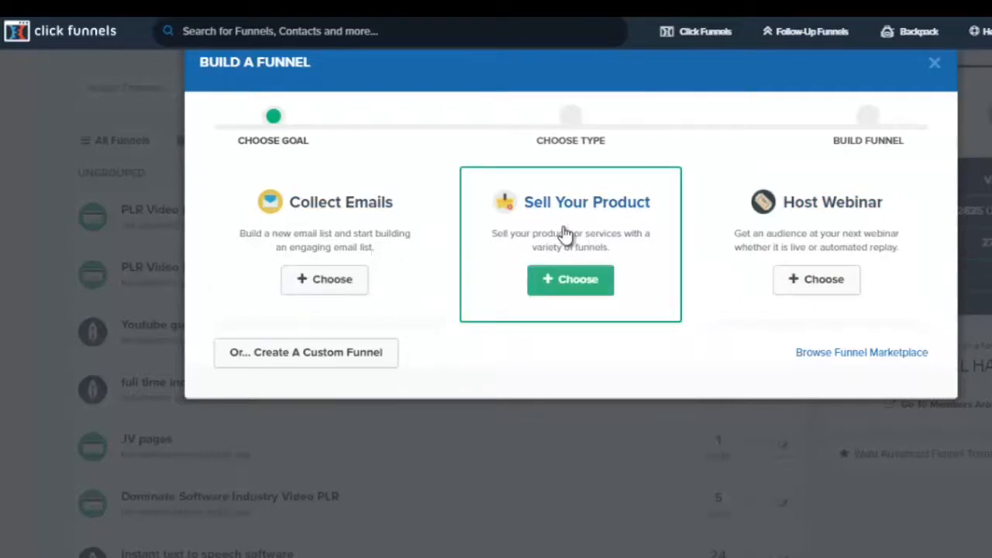
left_click(587, 283)
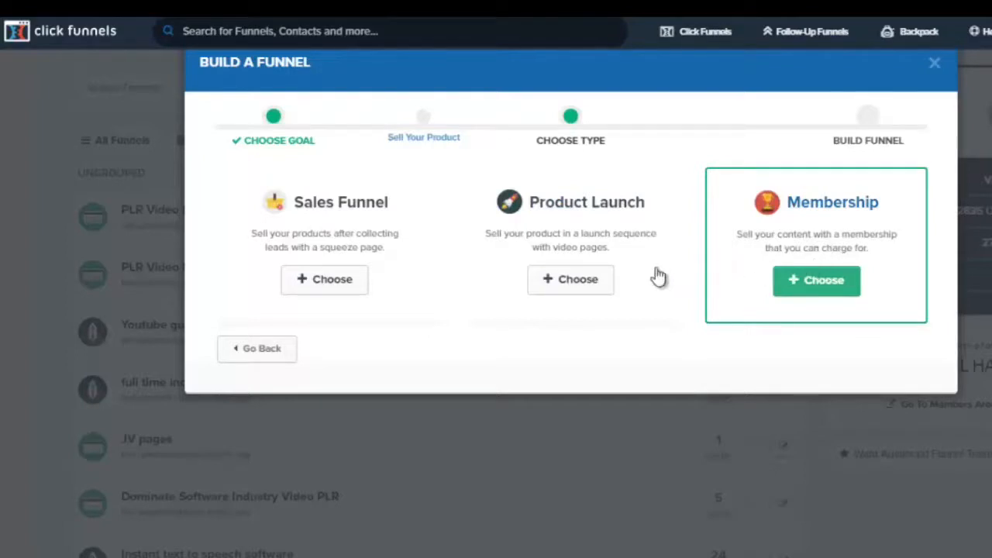
left_click(339, 280)
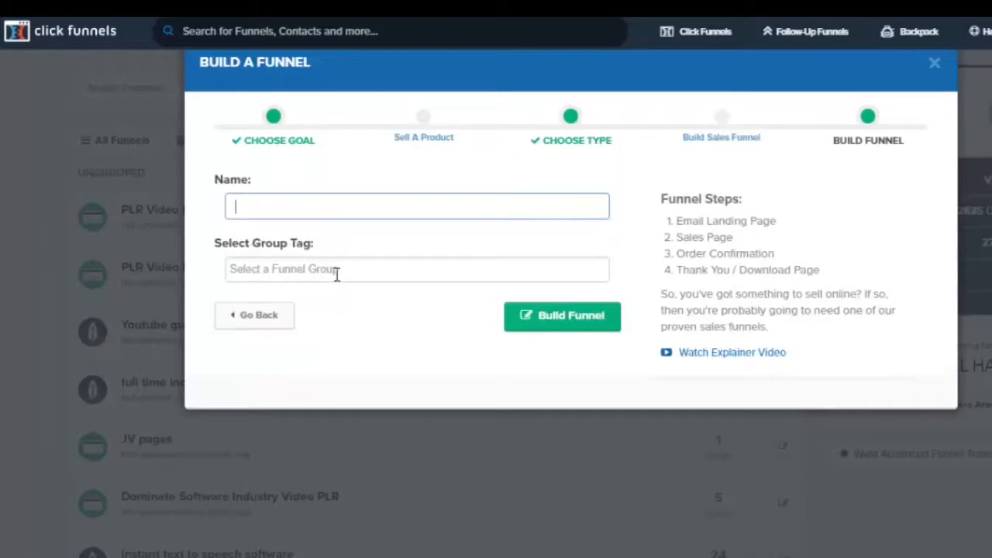
type("sample ft income")
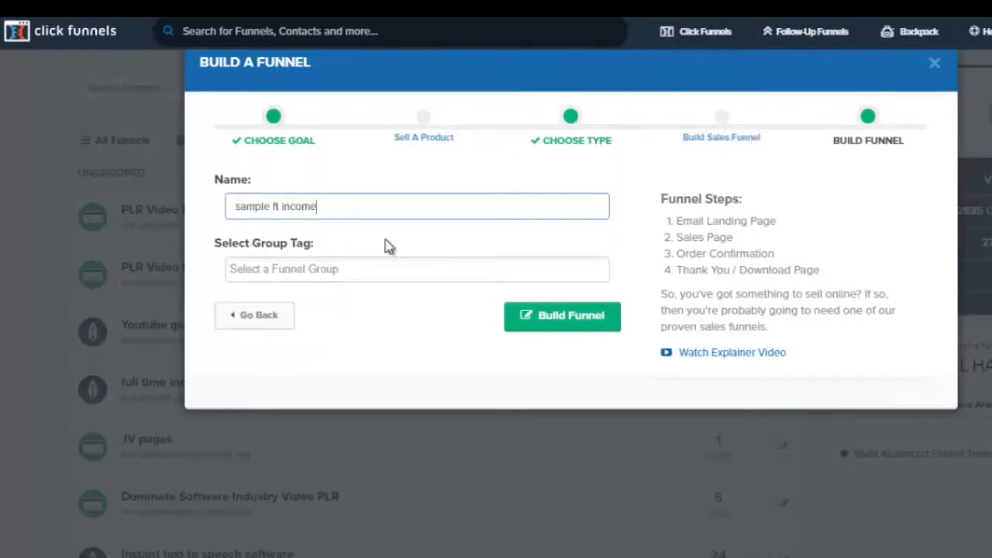
left_click(558, 322)
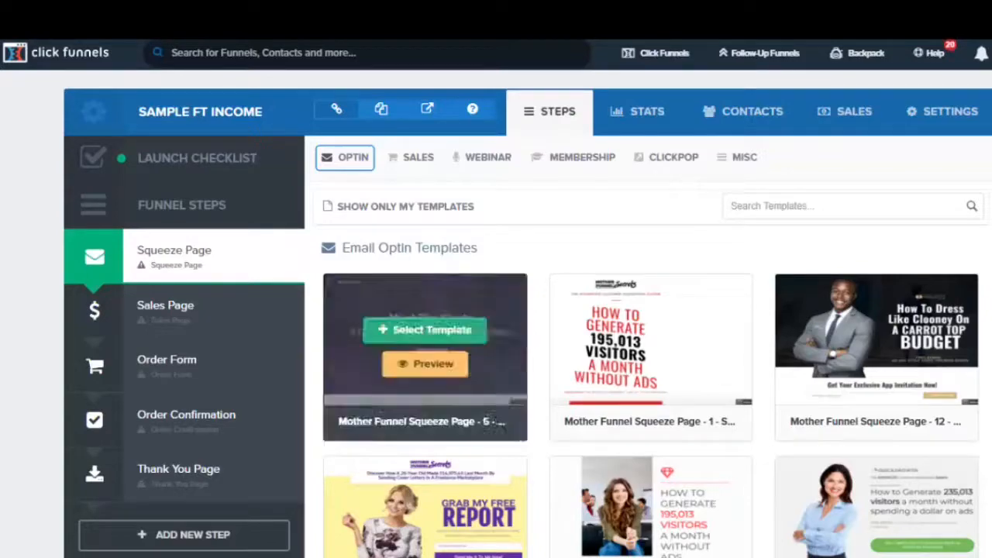
Preview and select the Mother Funnel Vintage Squeeze - 4 template for the squeeze page
scroll(651, 310, "down", 13)
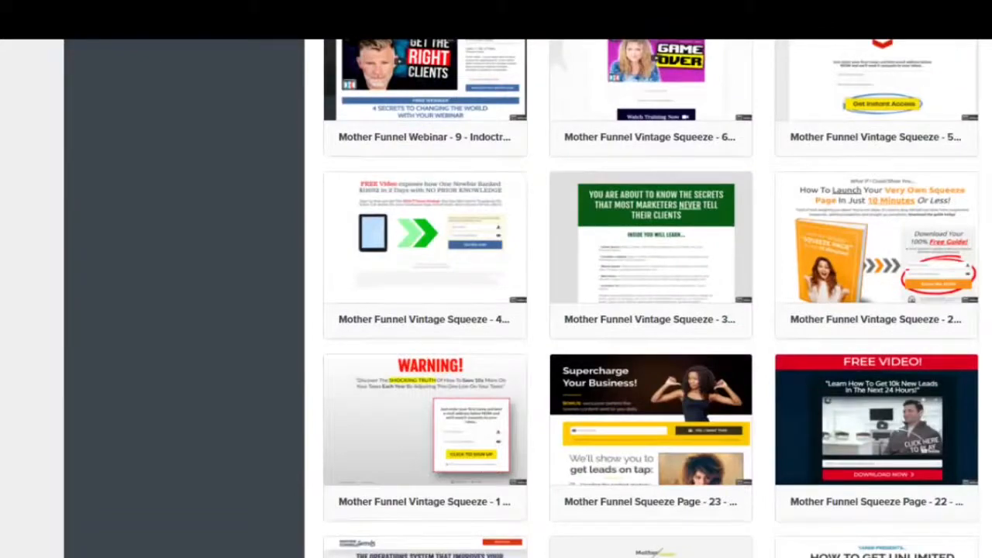
left_click(425, 262)
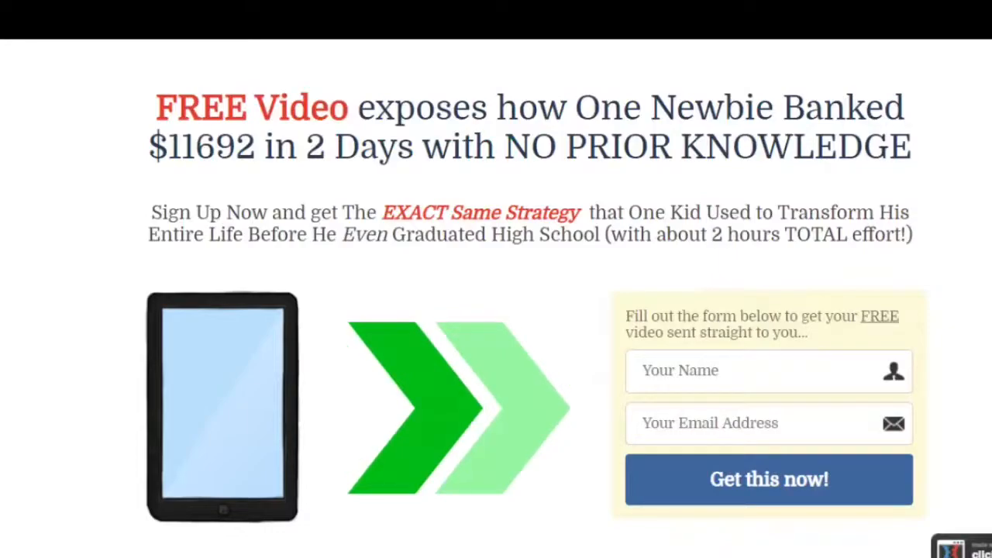
key("ctrl+w")
mouse_move(425, 256)
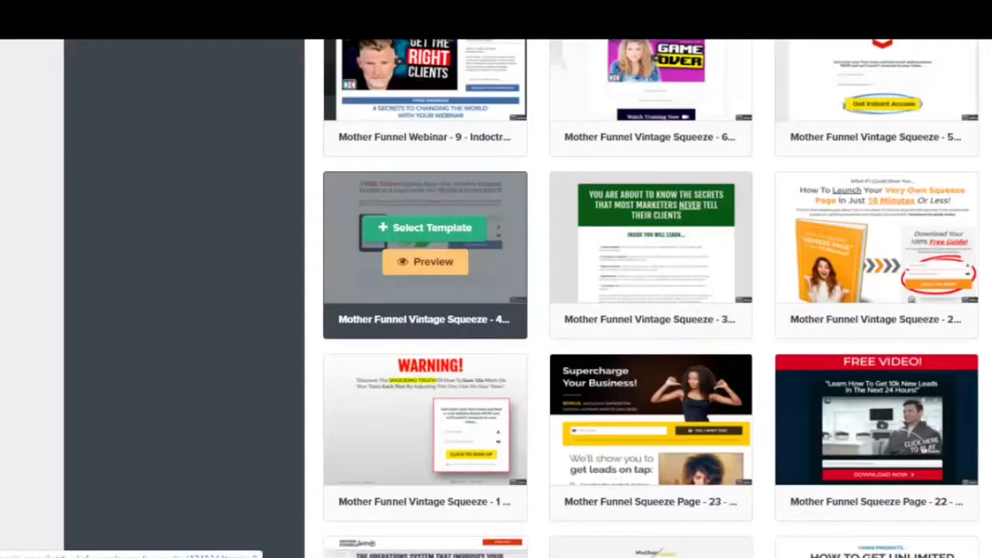
left_click(426, 227)
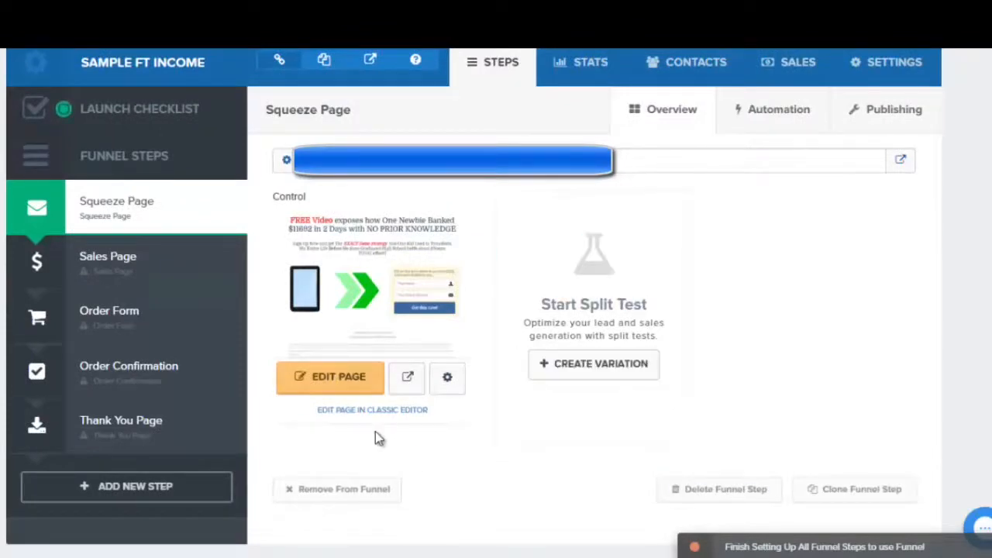
Open the squeeze page in the page editor
right_click(321, 391)
left_click(344, 401)
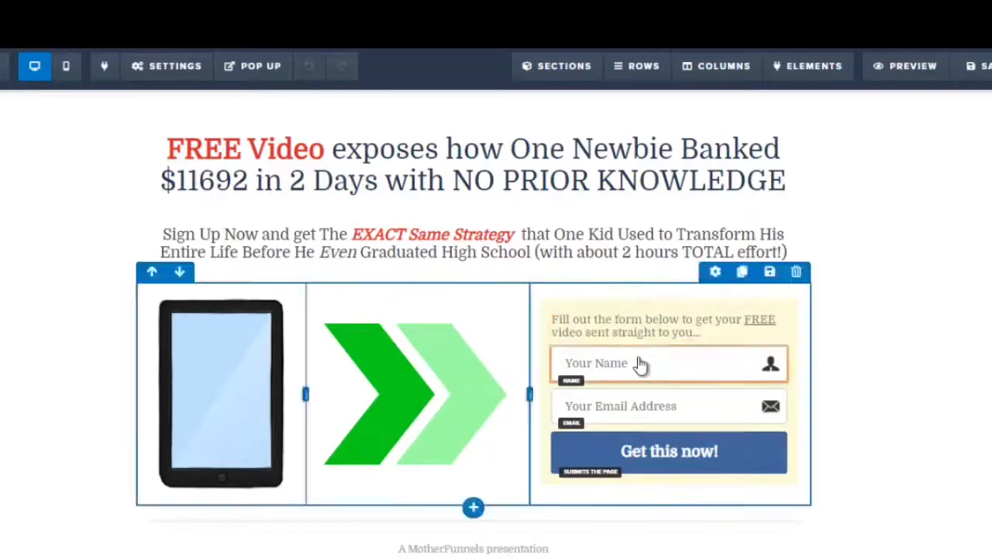
left_click(387, 549)
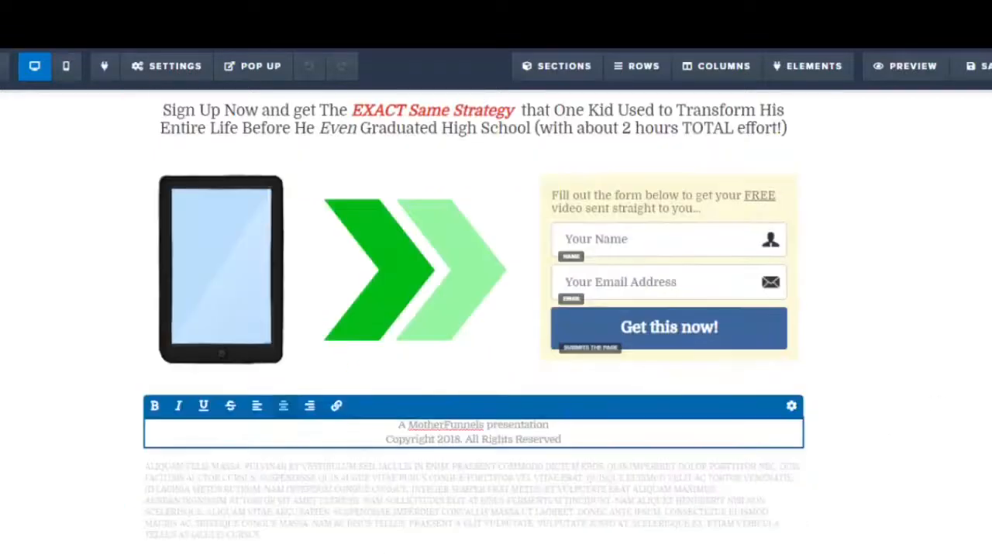
scroll(348, 180, "up", 2)
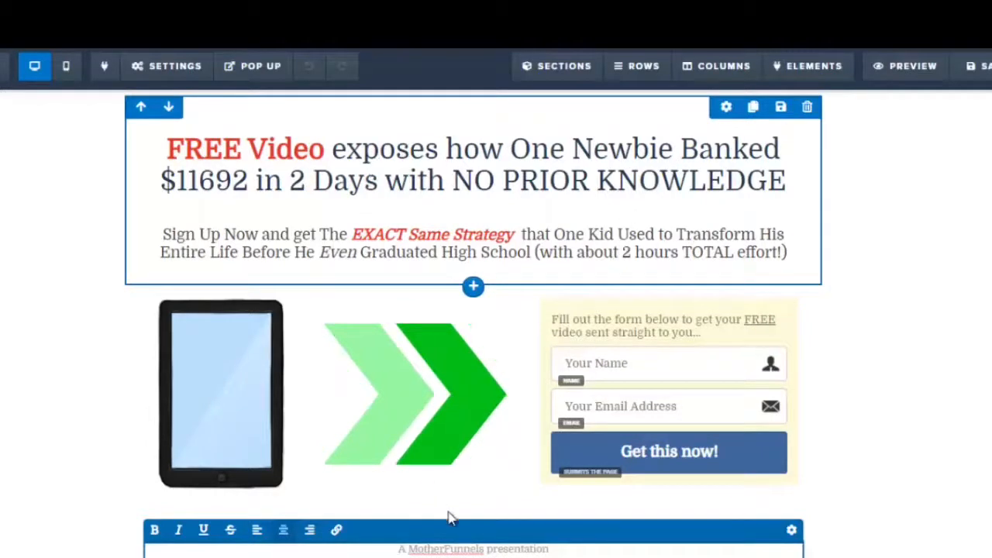
Copy the new headline text from the Notepad document
left_click(140, 506)
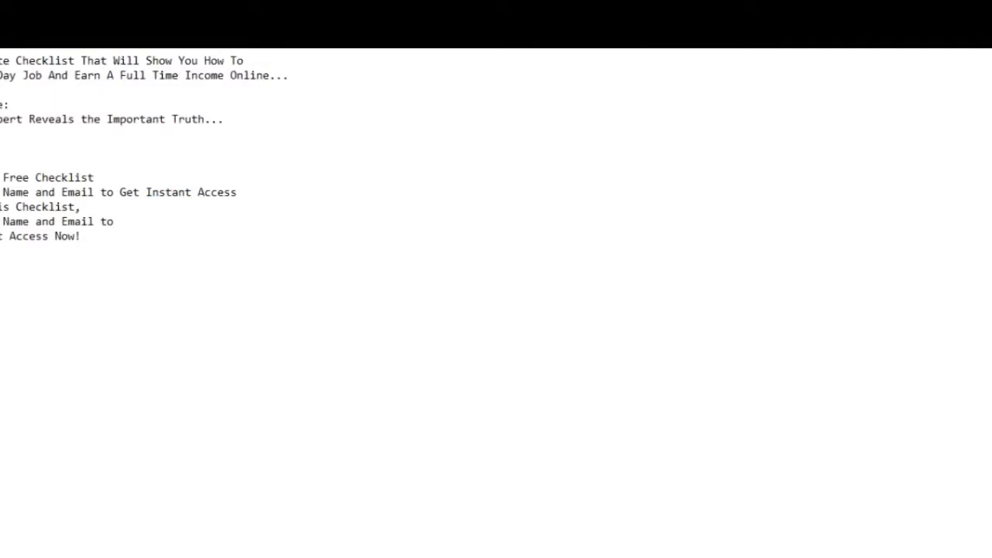
left_click_drag(0, 61, 328, 76)
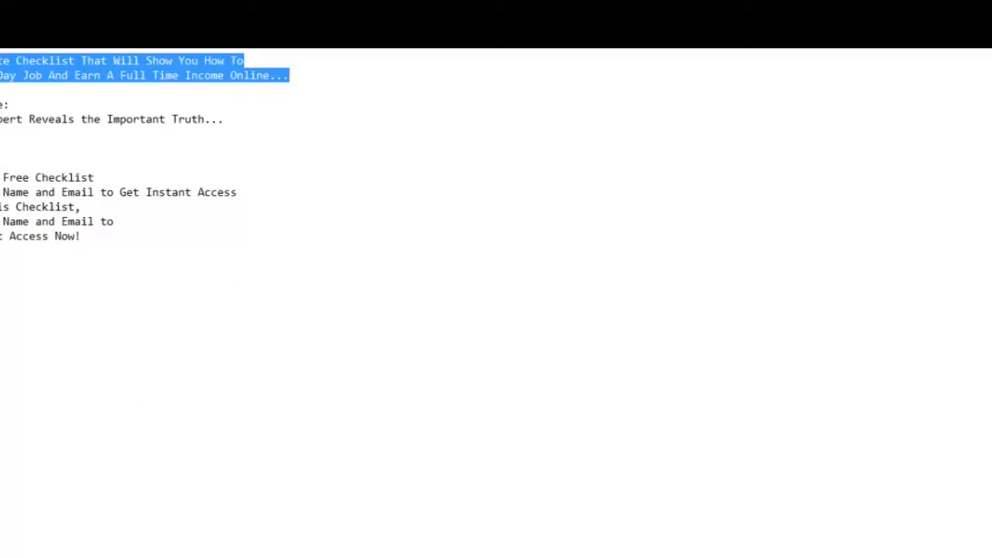
key("alt+Tab")
Replace the page headline with the copied 'The Ultimate Checklist That Will Show You How To Quit Your Day Job…' text
left_click(191, 162)
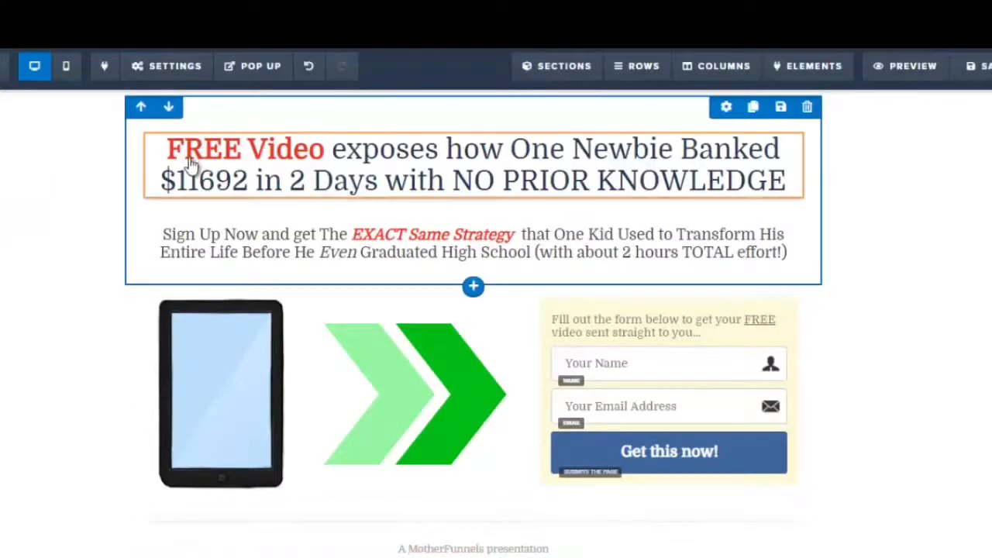
left_click(191, 163)
left_click_drag(165, 149, 808, 177)
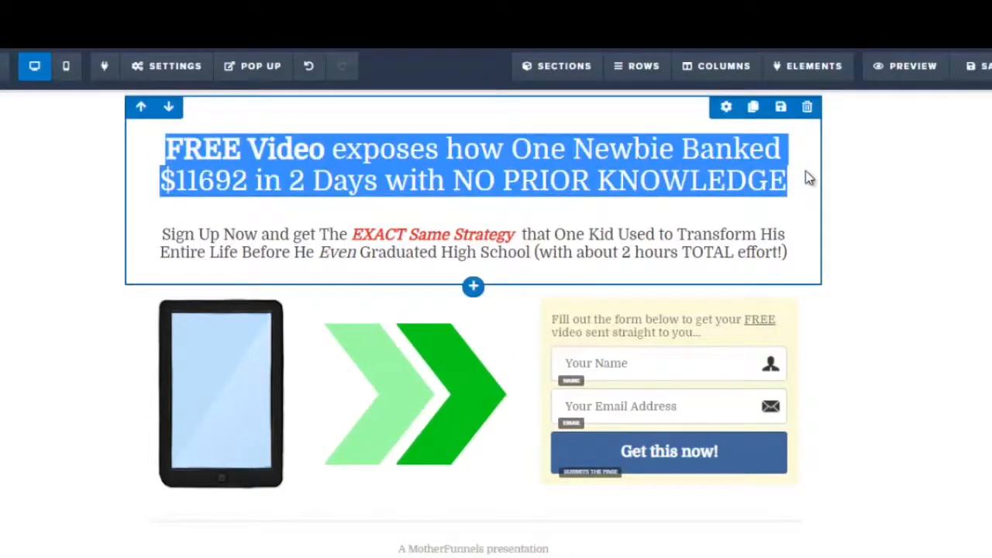
left_click(589, 148)
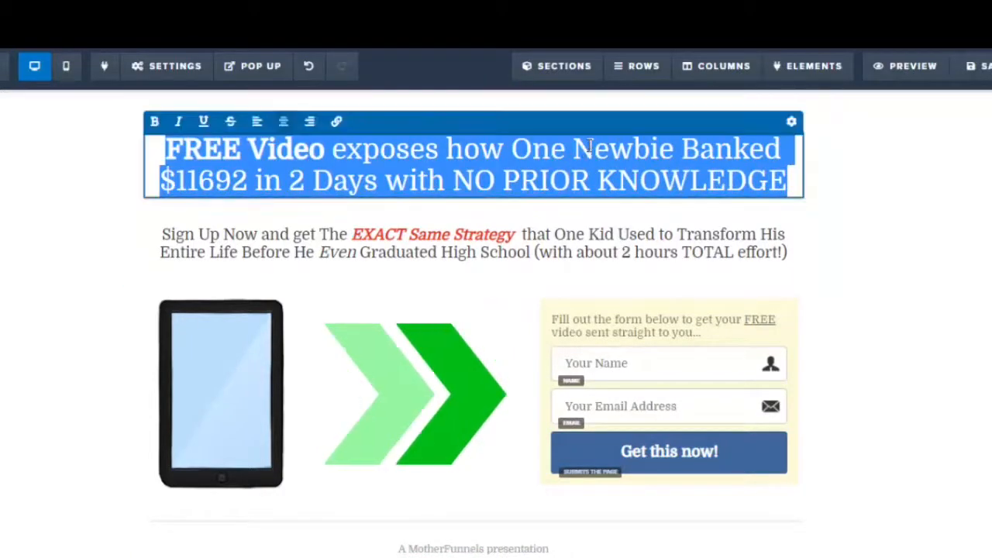
type("The Ultimate Checklist That Will Show You How To Quit Your Day Job And Earn A Full Time Income Online...")
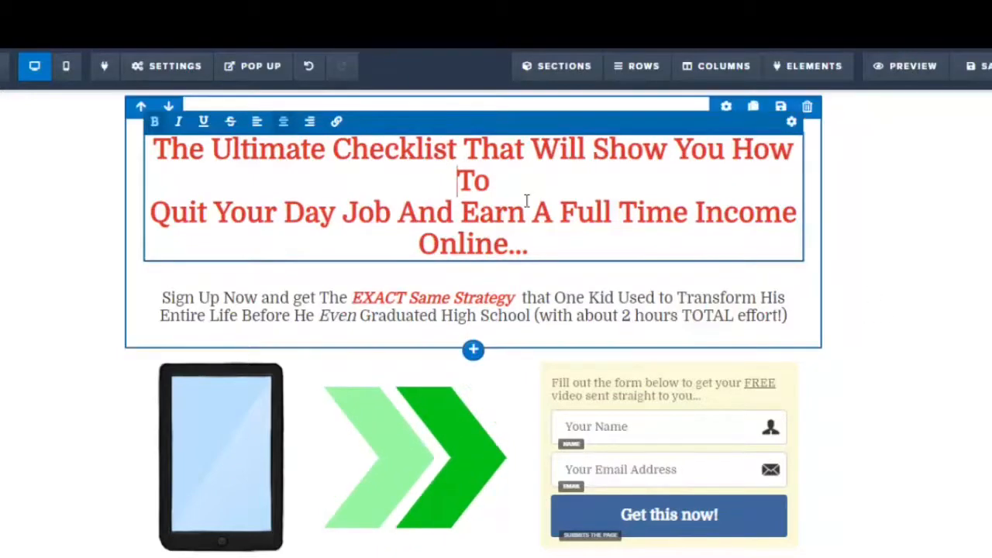
key("BackSpace")
Decrease the headline's font size slightly in its settings
key("ctrl+a")
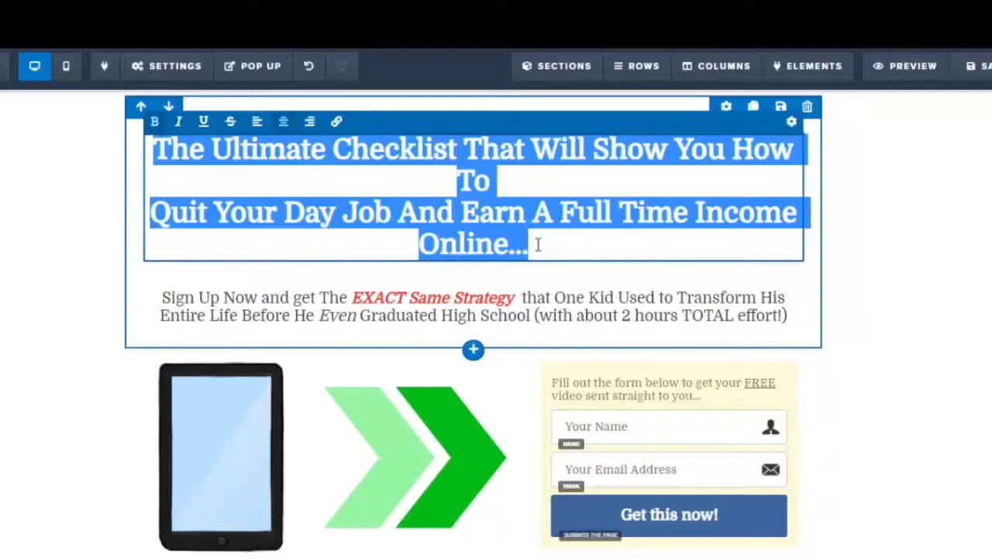
left_click(792, 124)
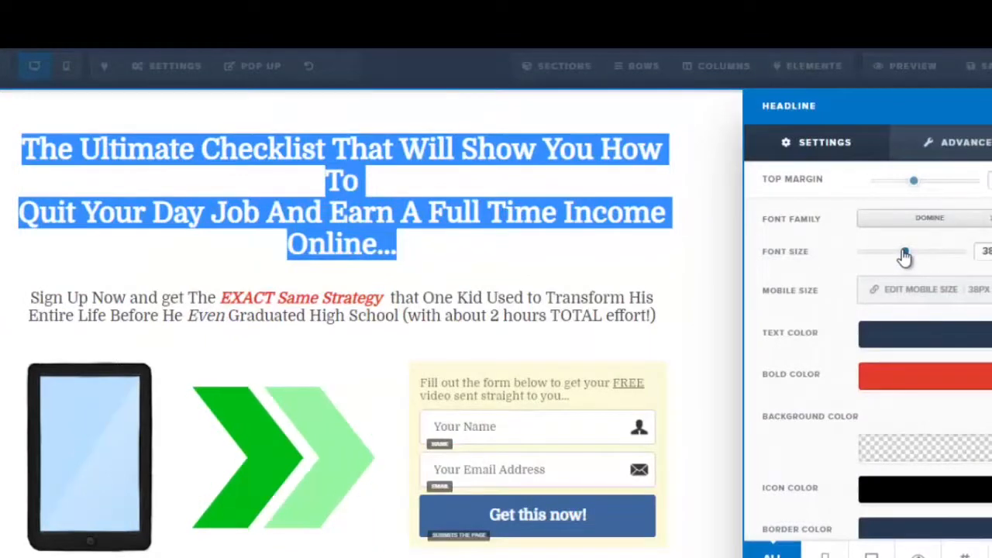
left_click_drag(905, 256, 901, 253)
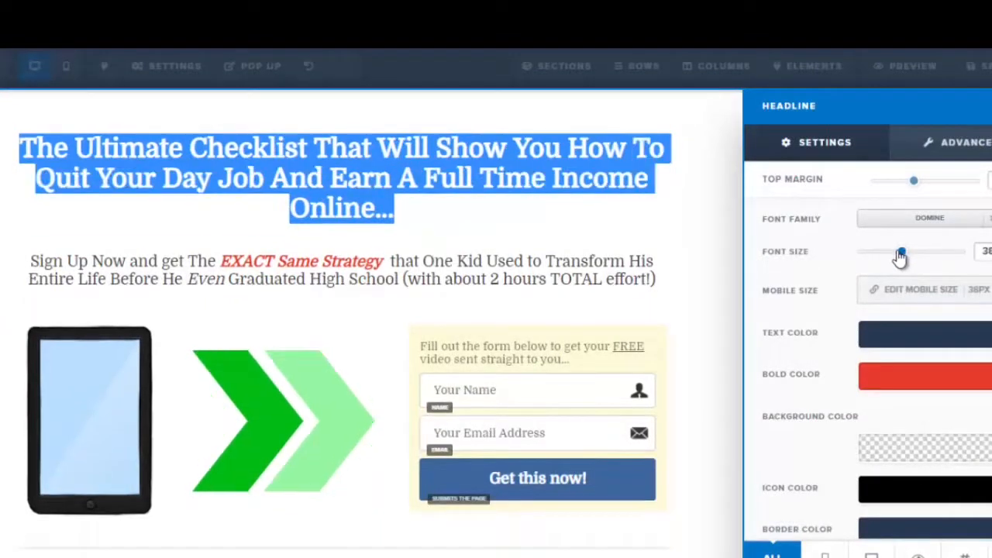
left_click(496, 194)
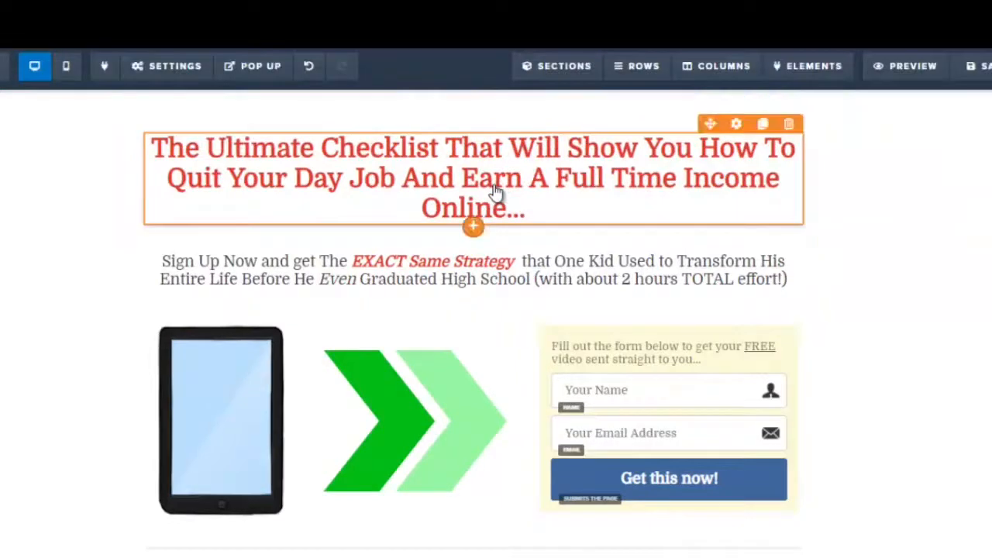
Copy the sub-headline lines from the Notepad document
left_click(351, 281)
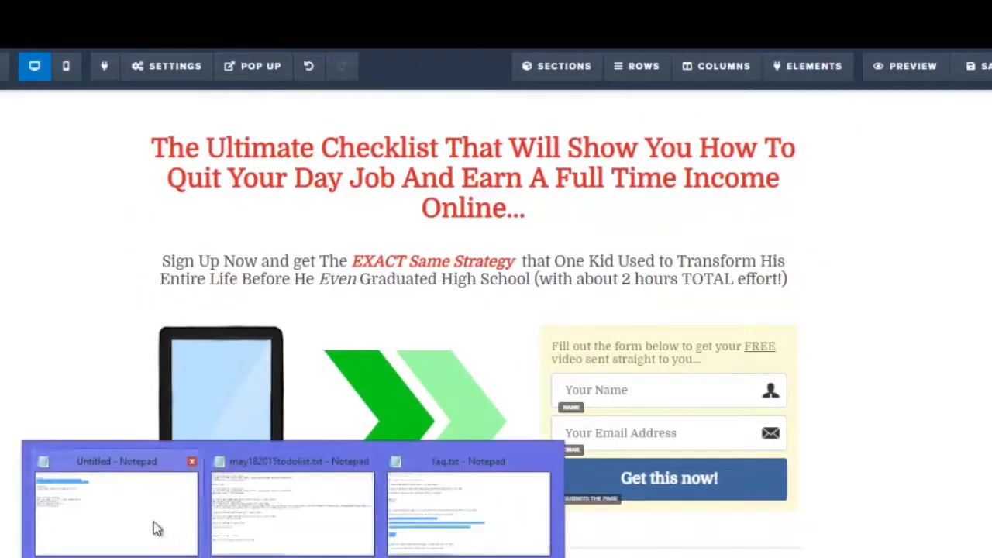
left_click(155, 527)
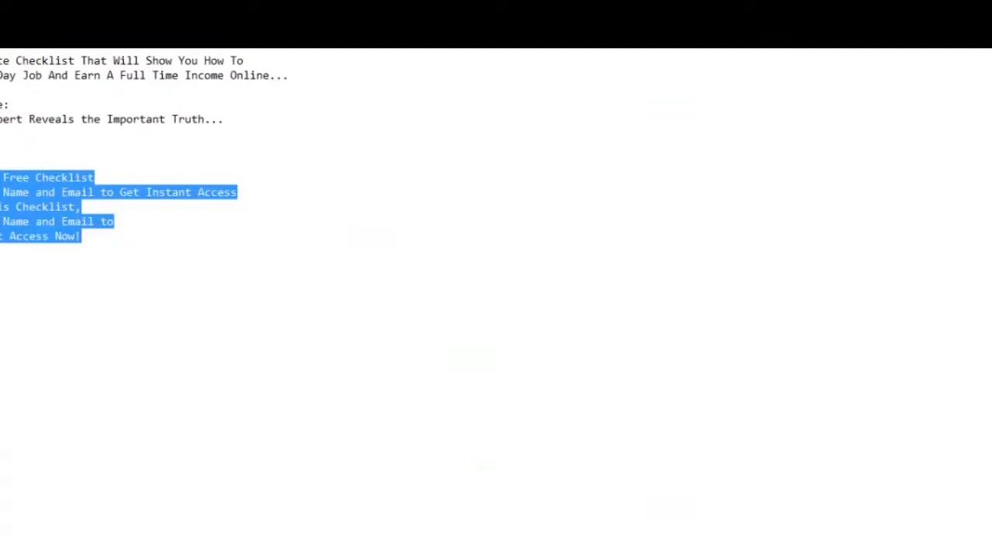
left_click(147, 555)
Replace the sub-headline with the copied text, changing the period after 'Claim Your Free Checklist' to '!'
left_click(165, 260)
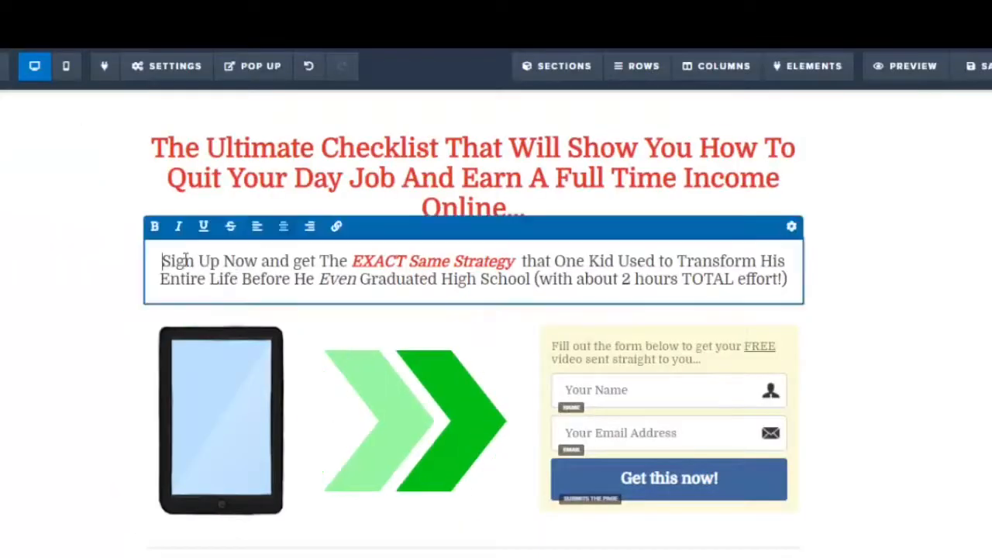
left_click_drag(164, 260, 787, 294)
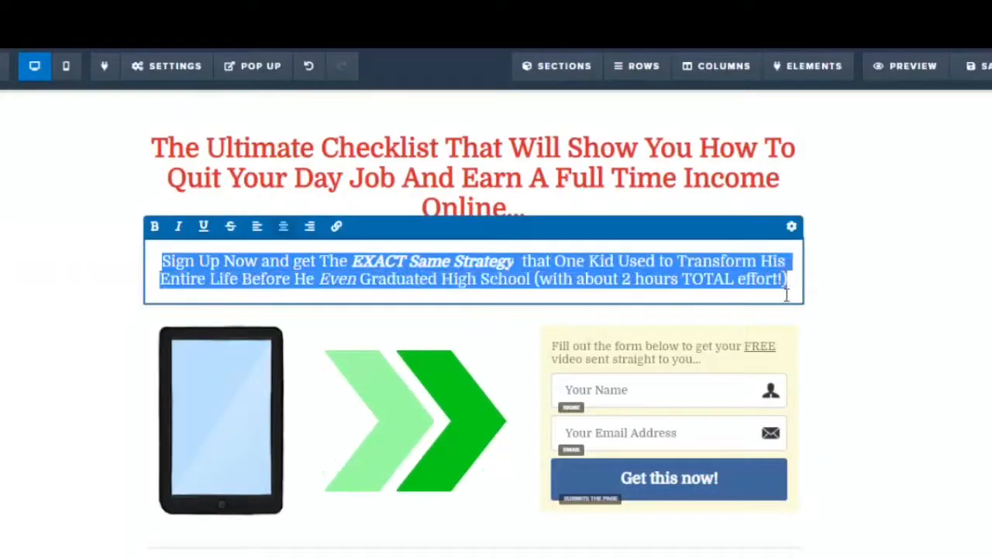
type("Claim Your Free Checklist Enter Your Name and Email to Get Instant Access To Grab This Checklist, Enter Your Name and Email to Get Instant Access Now!")
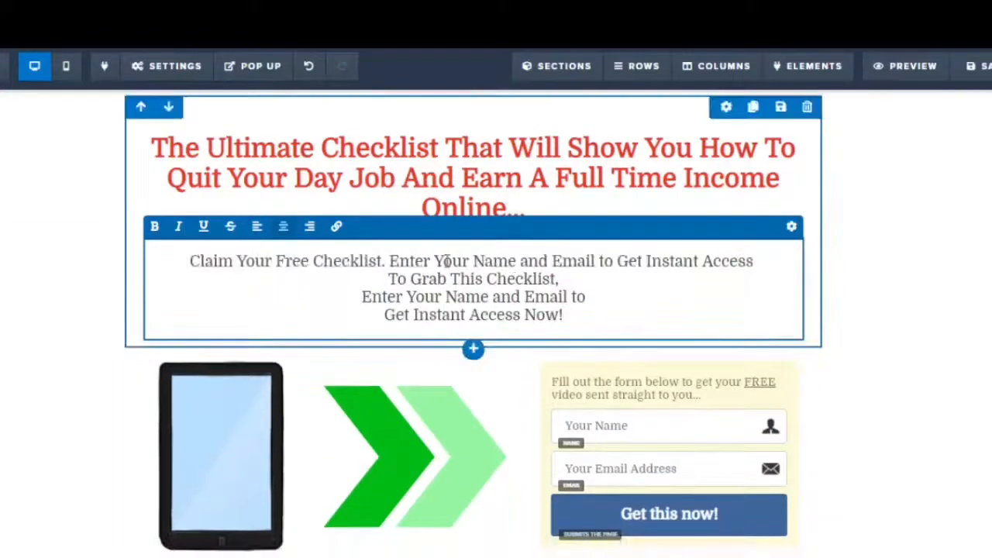
key("BackSpace")
type("!")
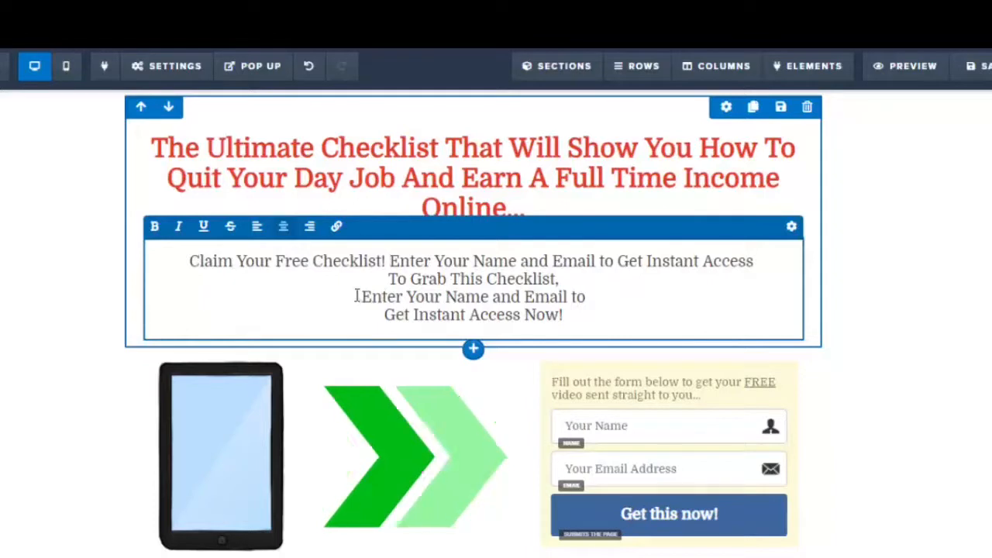
Delete the sub-headline's last two lines and end it with '...' after 'To Grab This Checklist'
left_click_drag(356, 297, 582, 321)
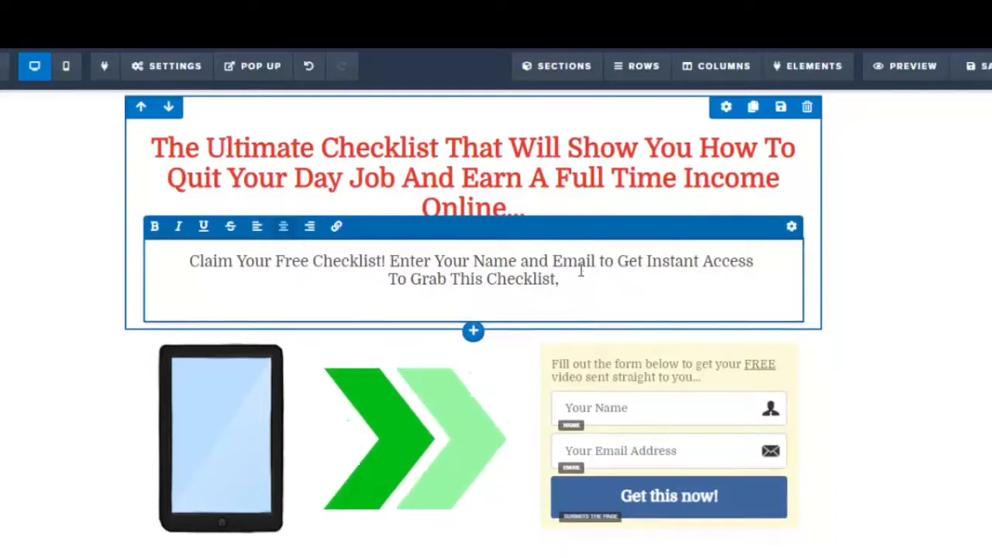
key("BackSpace")
type("...")
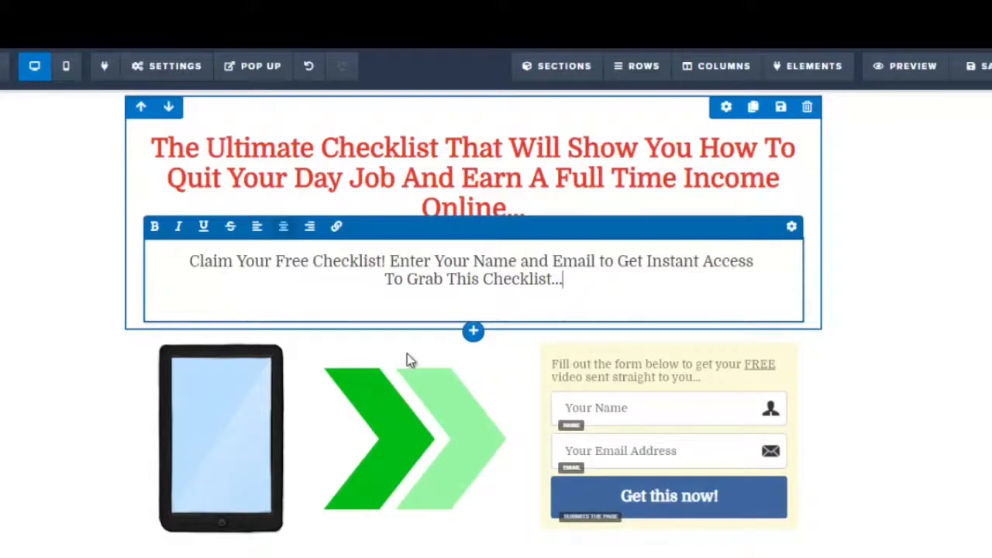
left_click(954, 281)
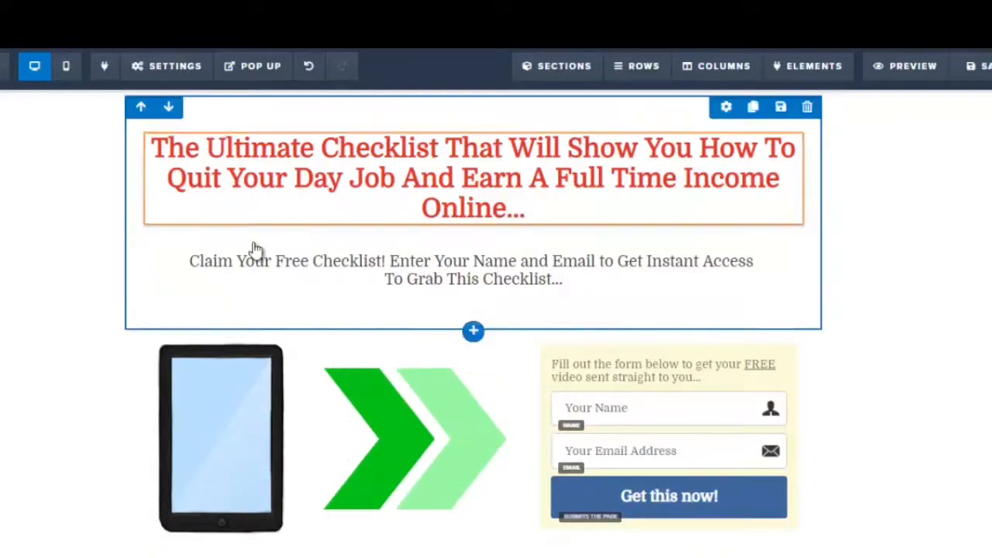
Set the sub-headline's font size to about 26 px in its settings
left_click(206, 268)
left_click_drag(192, 262, 586, 279)
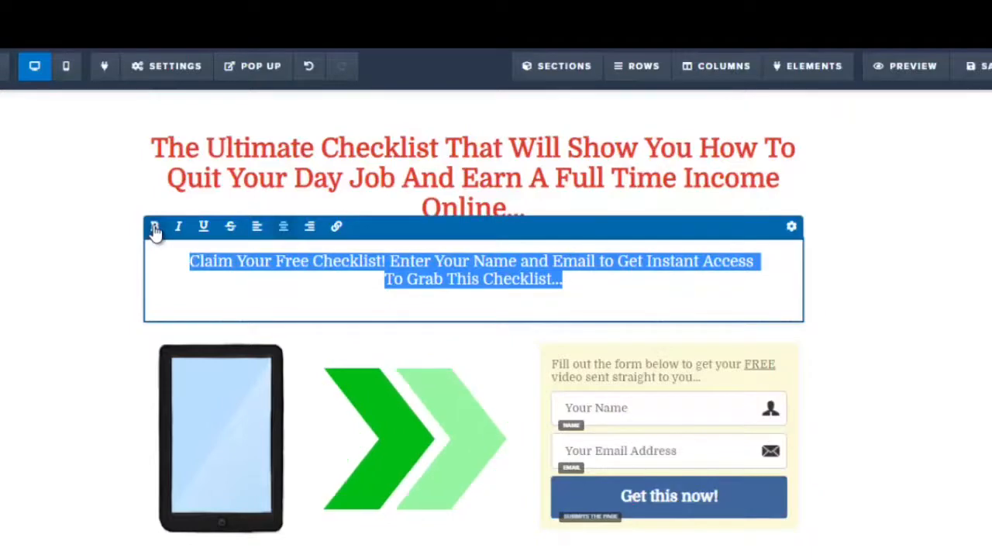
left_click(792, 229)
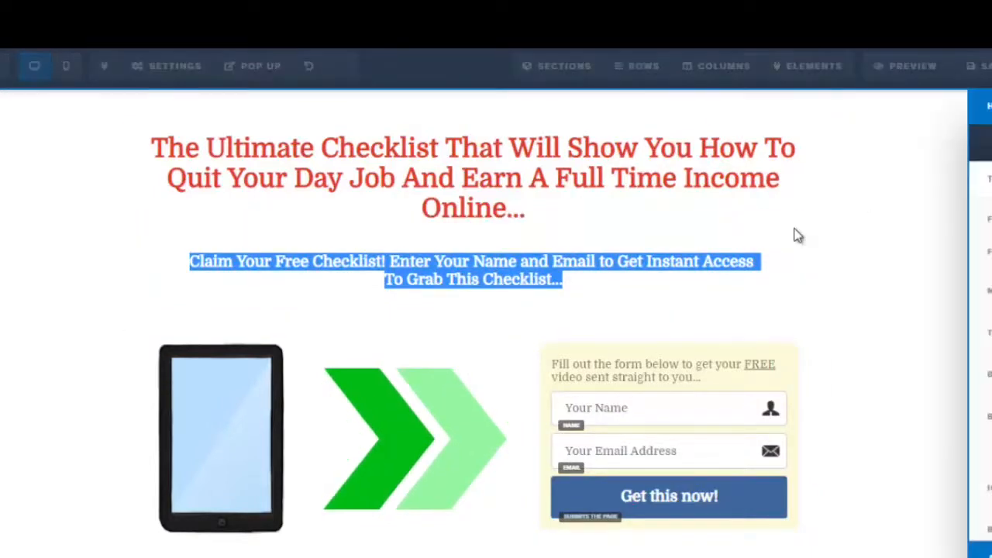
left_click_drag(882, 261, 890, 260)
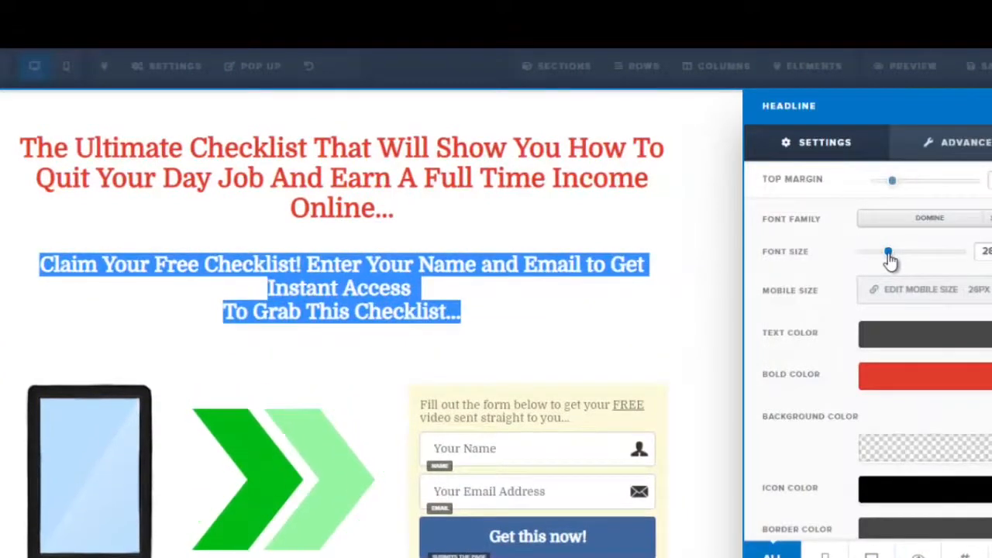
Set the sub-headline's text colour to dark grey #2d2d2d
left_click(565, 230)
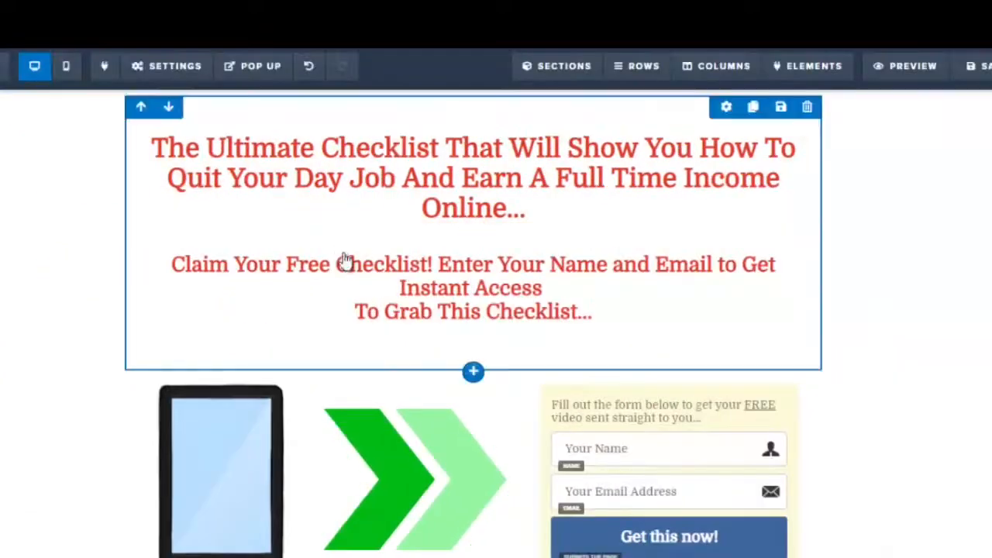
left_click(209, 276)
left_click_drag(184, 265, 609, 310)
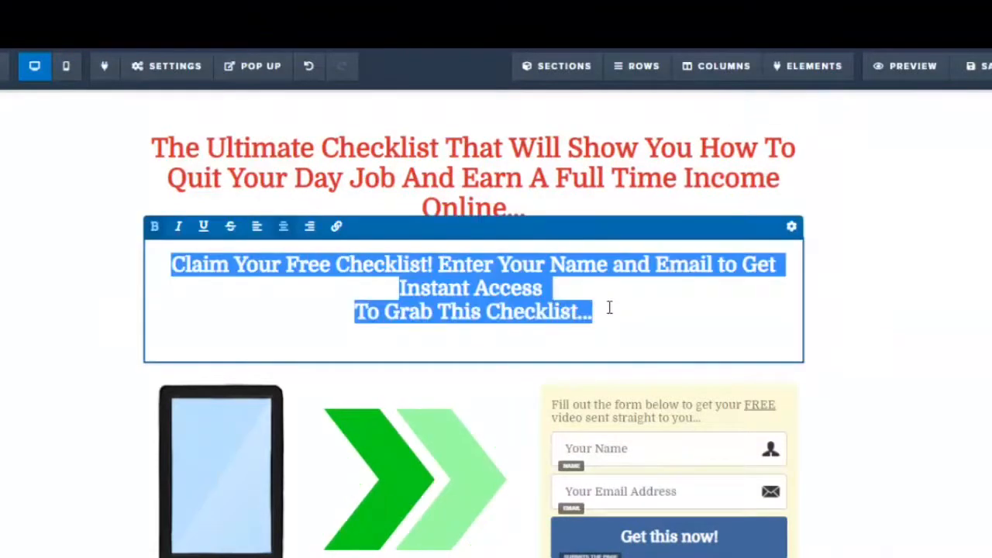
left_click(791, 230)
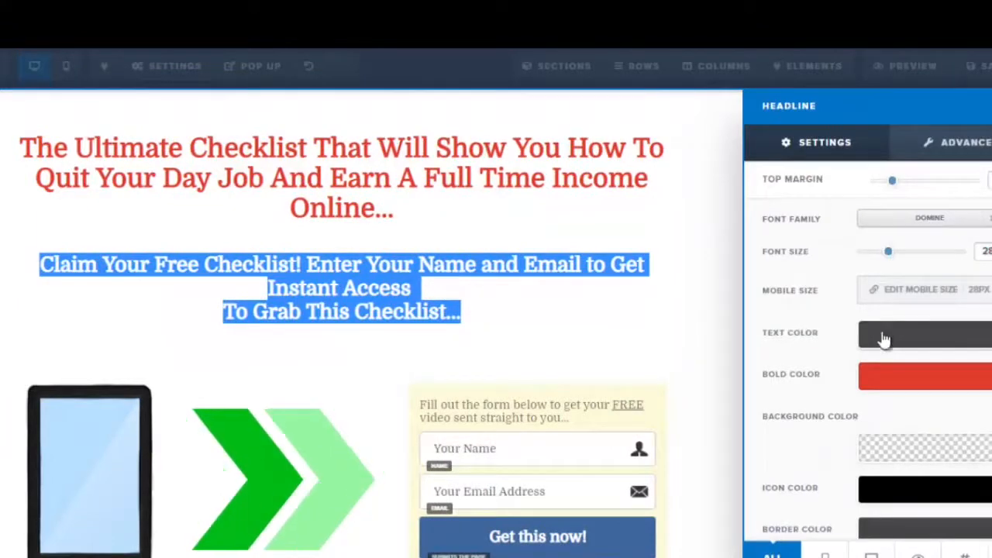
left_click(878, 385)
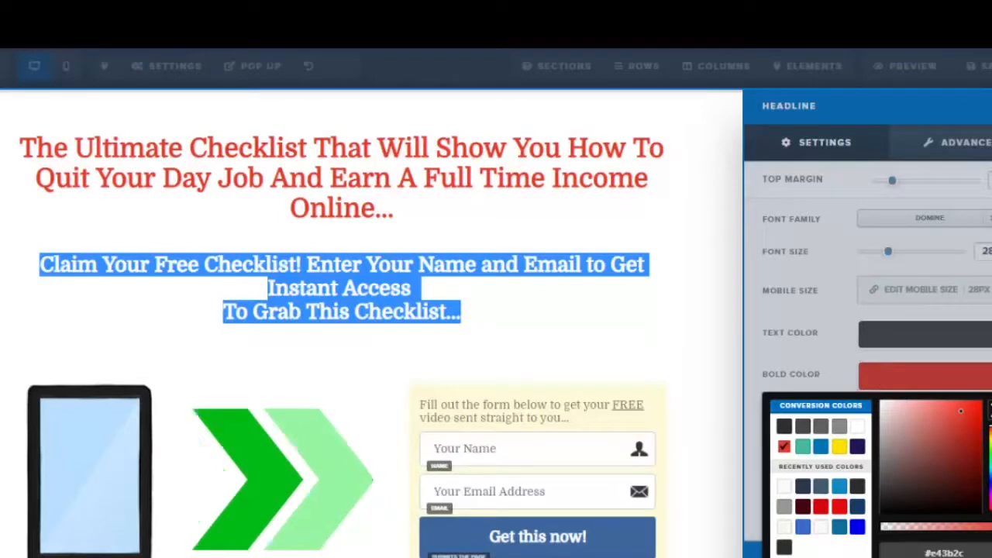
left_click(783, 428)
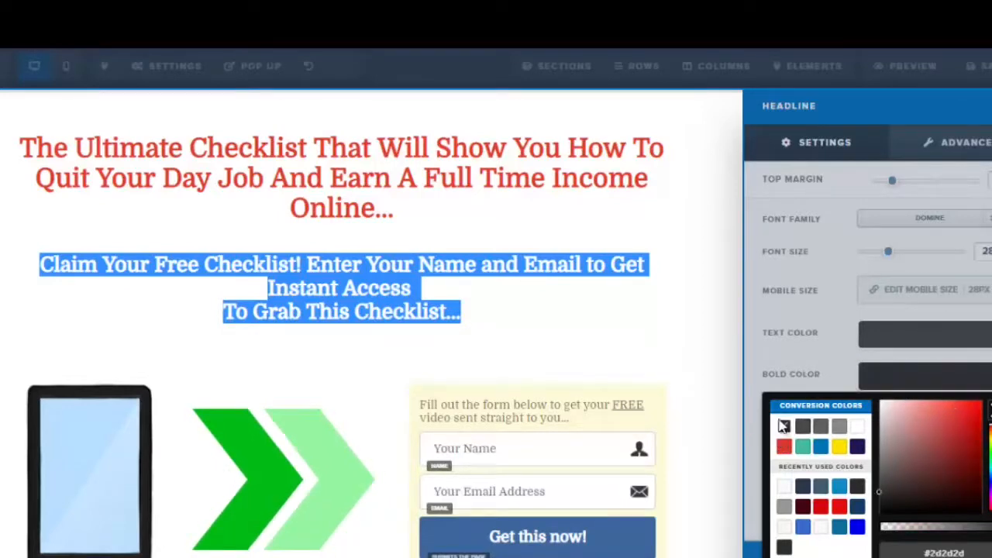
left_click(587, 336)
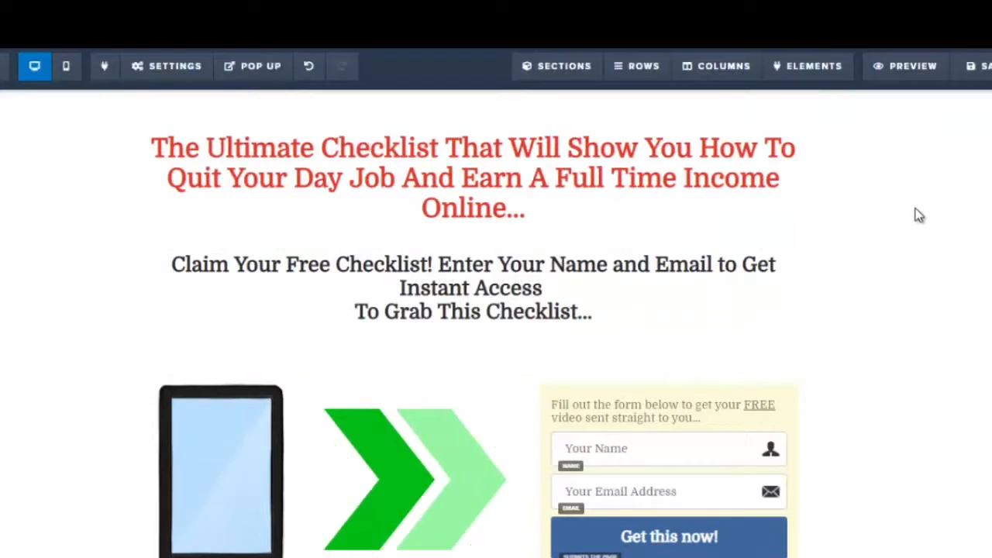
Replace the word 'video' in the opt-in form's intro text with 'checklist'
scroll(780, 160, "down", 1)
scroll(780, 159, "up", 1)
scroll(624, 284, "down", 1)
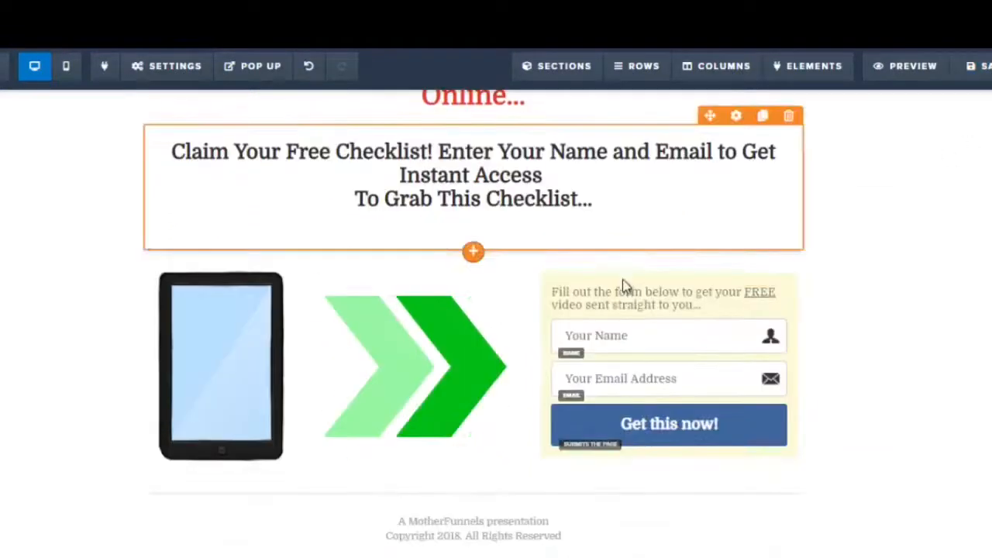
left_click(585, 305)
double_click(585, 305)
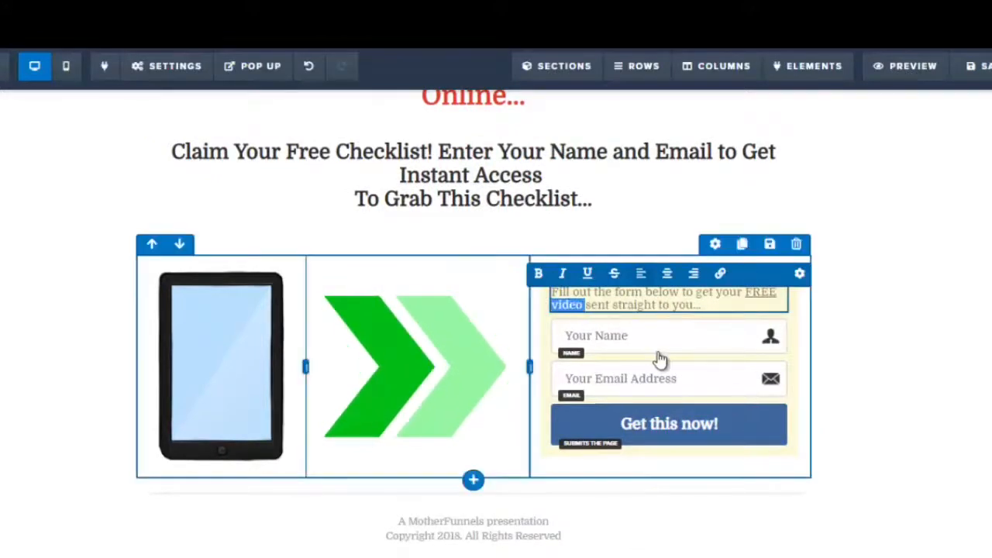
type("checklist")
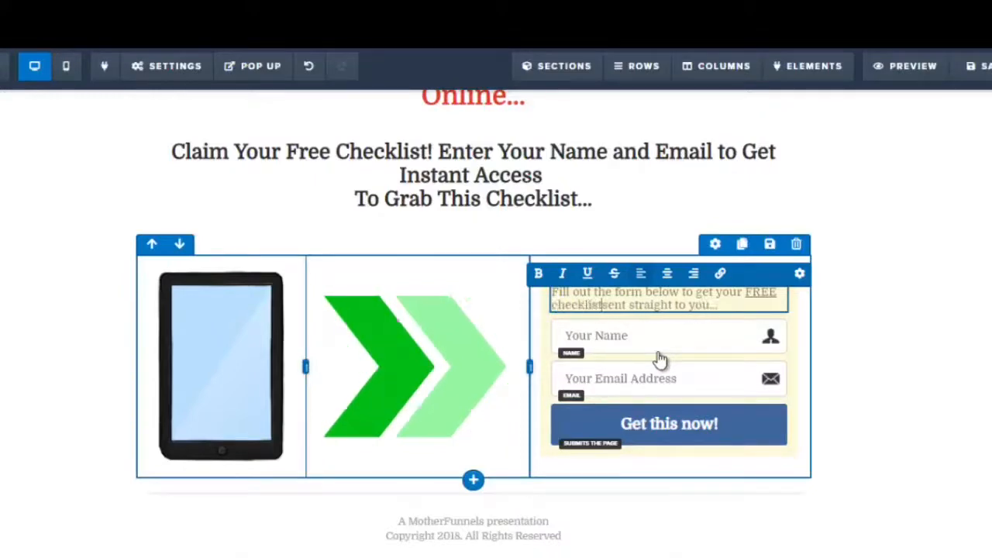
Replace the tablet image with a clipboard checklist illustration found by searching Pixabay for 'checklist'
scroll(700, 383, "up", 2)
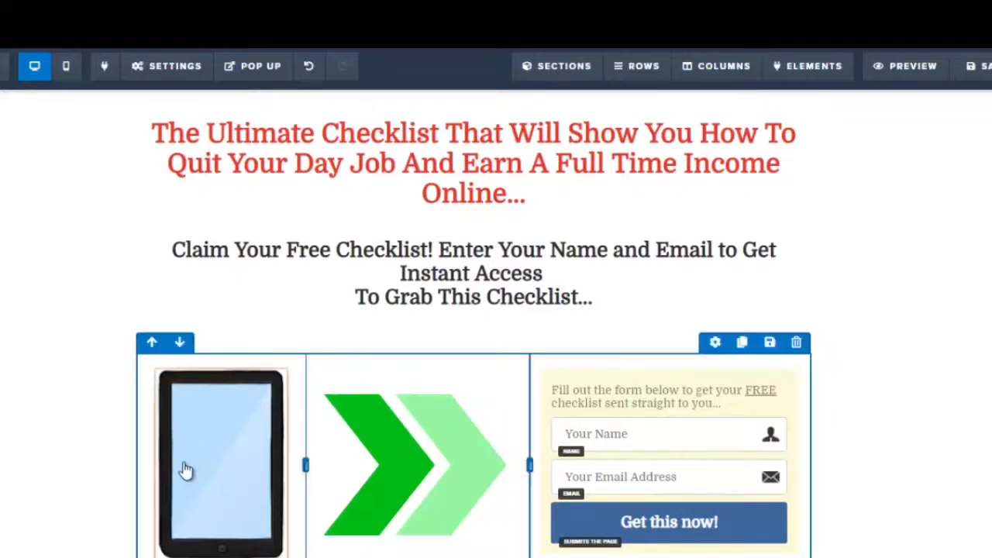
mouse_move(204, 457)
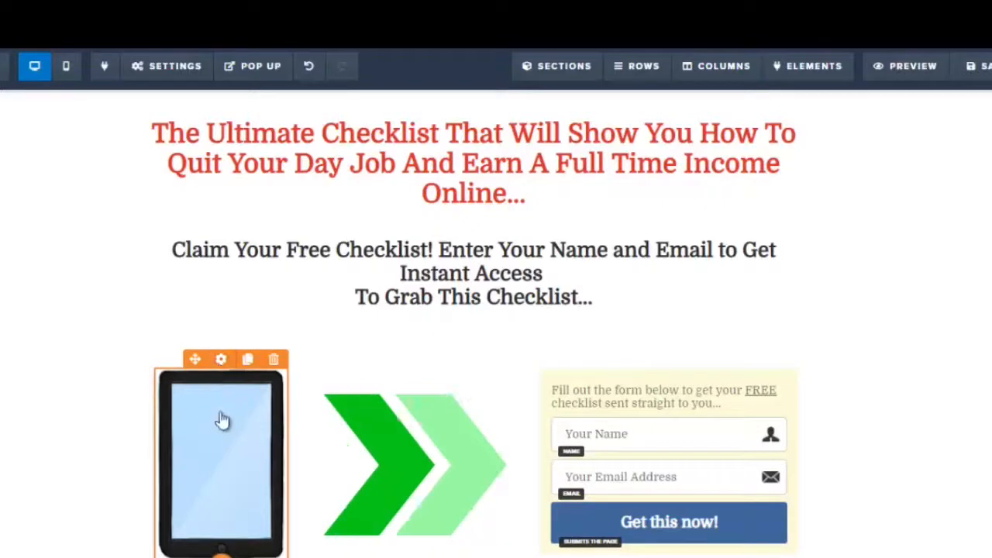
left_click(223, 420)
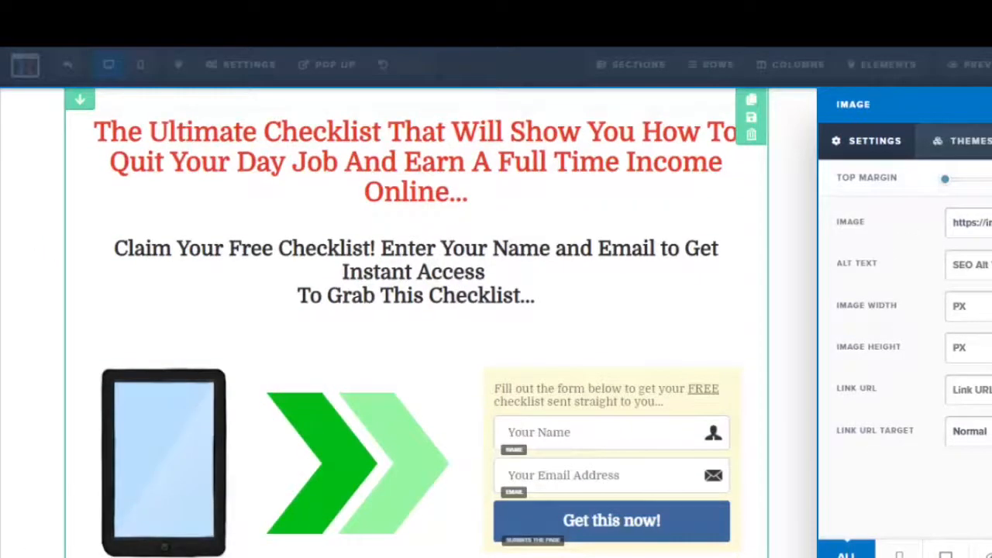
left_click(946, 232)
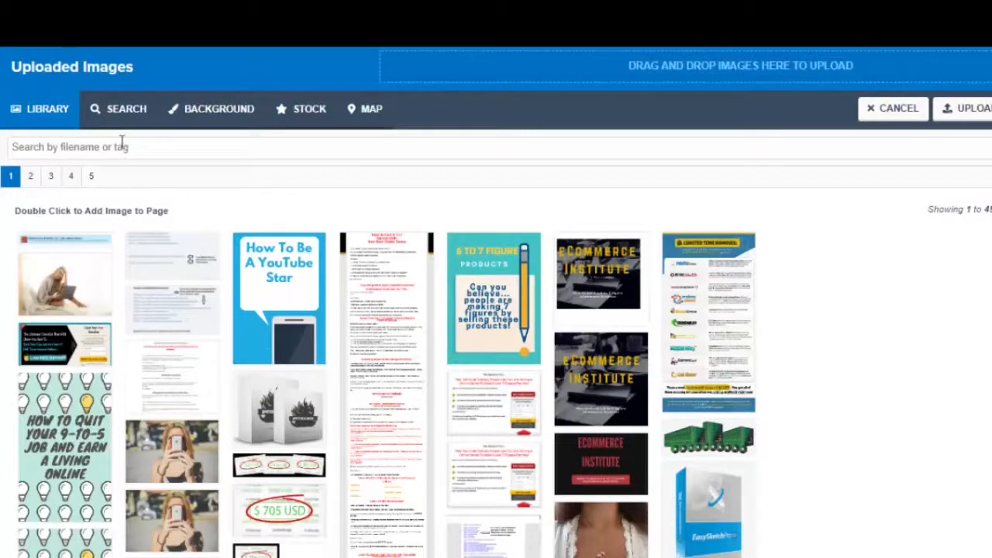
left_click(126, 120)
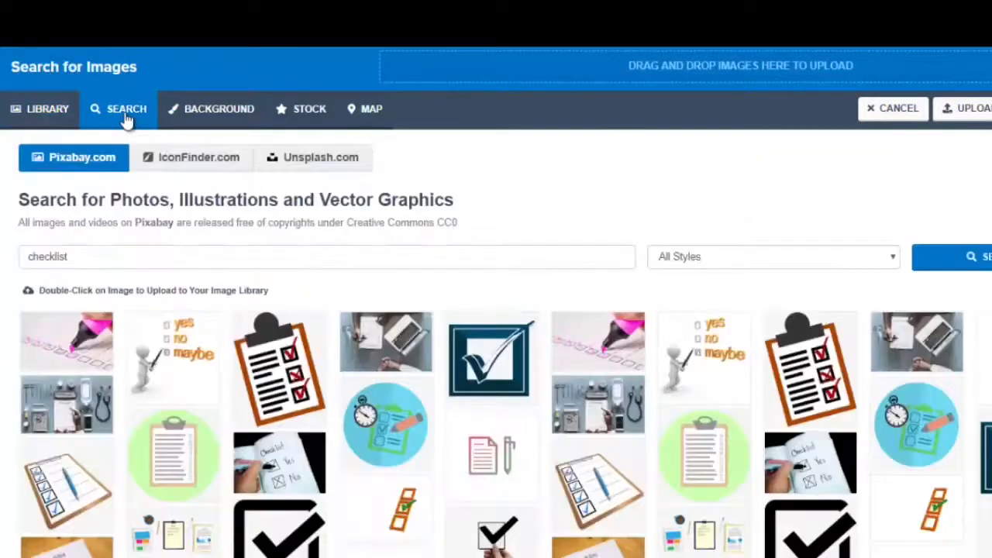
left_click(64, 261)
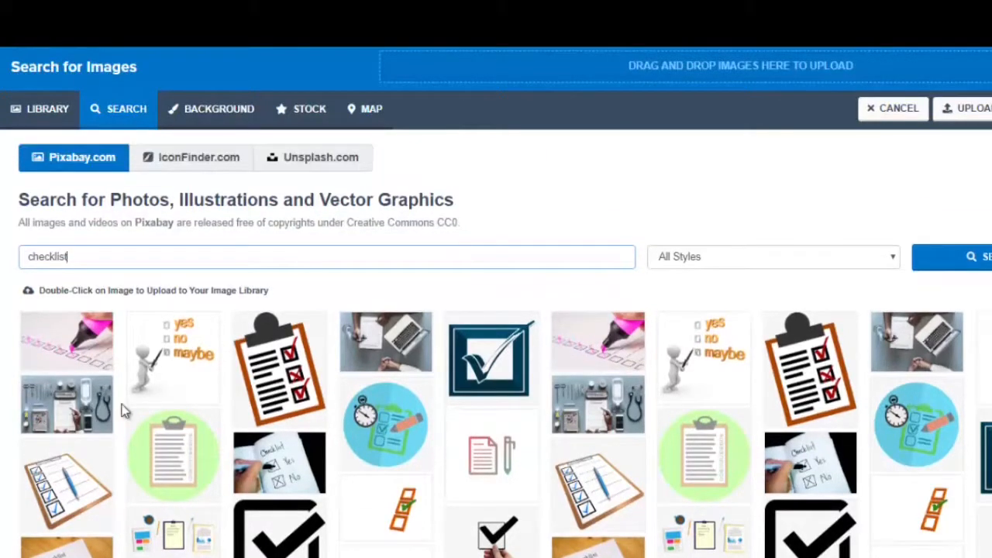
scroll(121, 411, "down", 1)
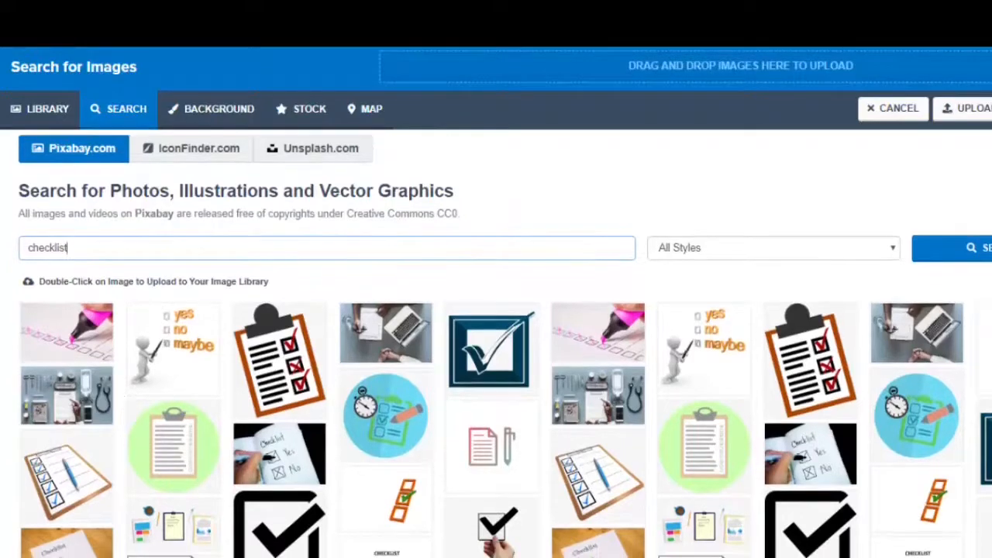
left_click(285, 374)
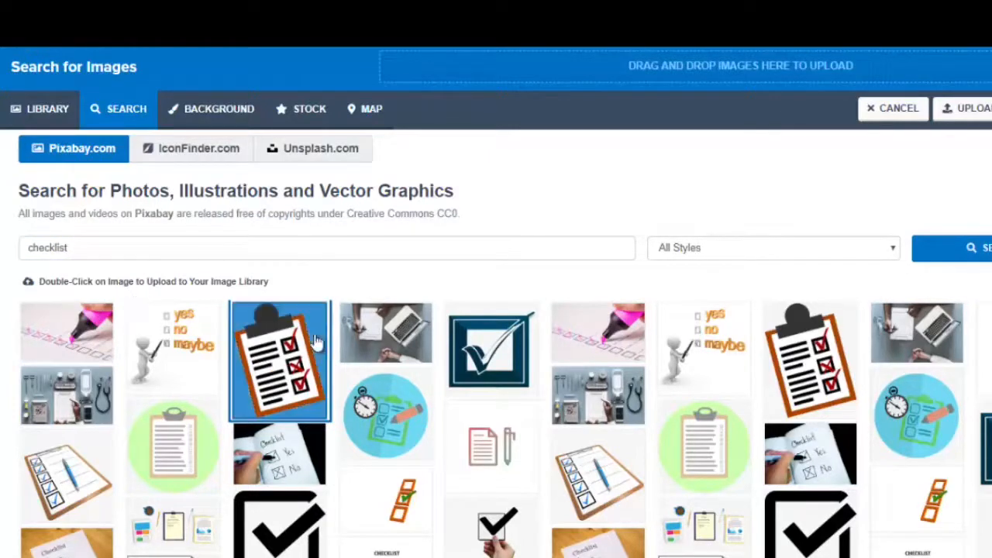
double_click(269, 362)
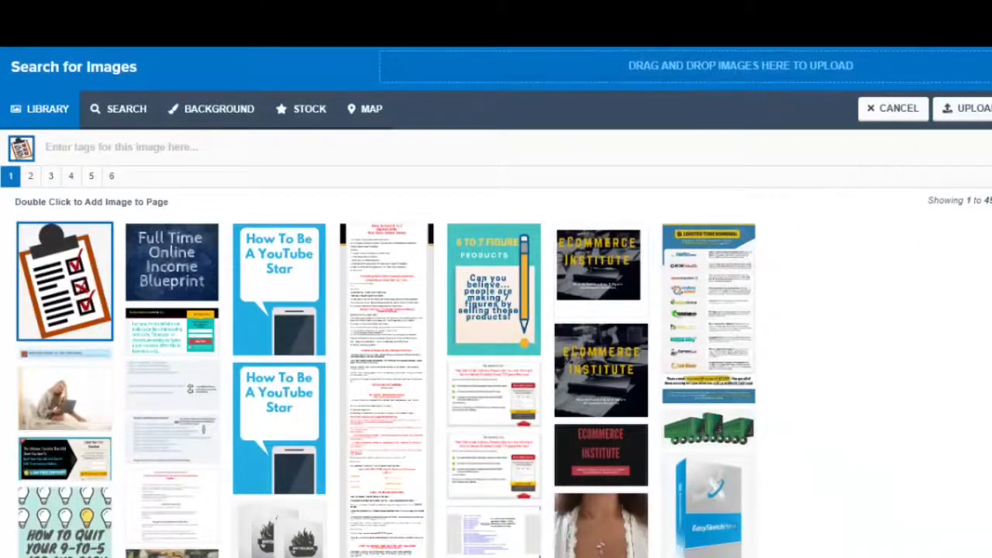
left_click(990, 108)
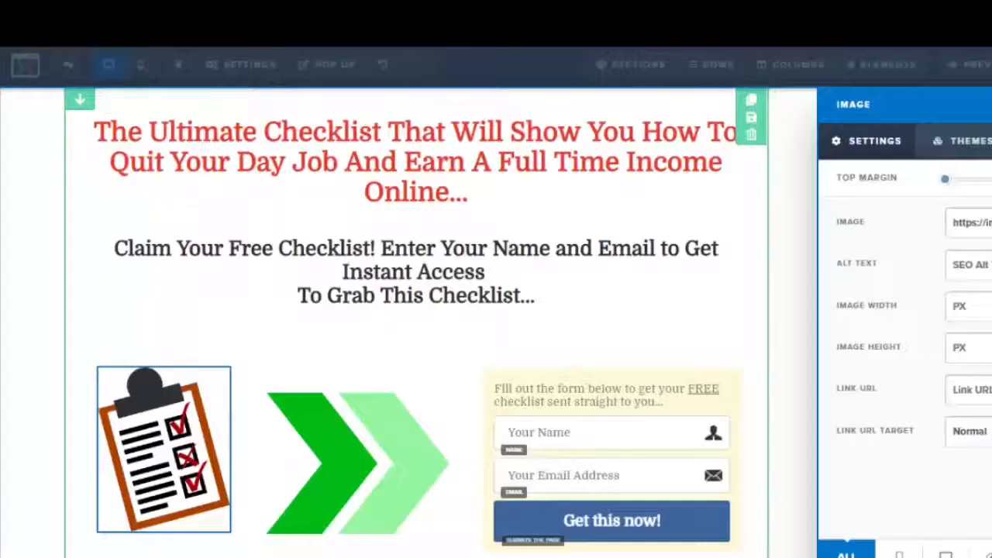
left_click(509, 288)
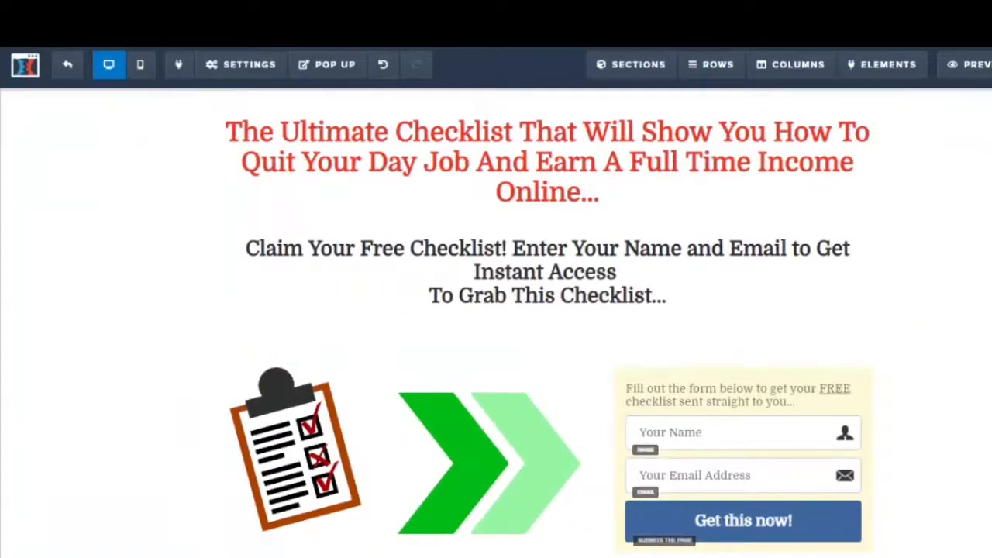
Review the page's email integration settings, keeping the integration as null (Getresponse)
scroll(496, 310, "down", 2)
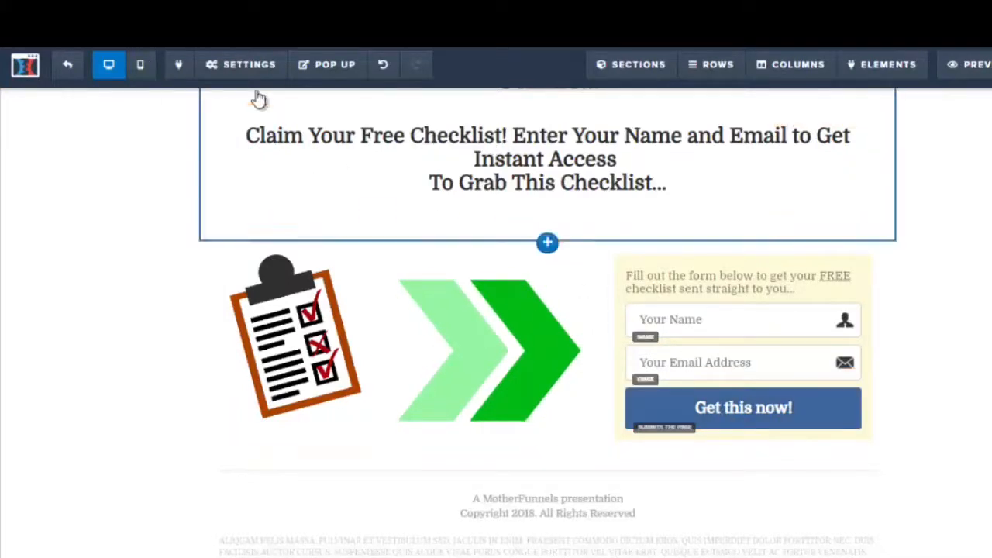
mouse_move(260, 73)
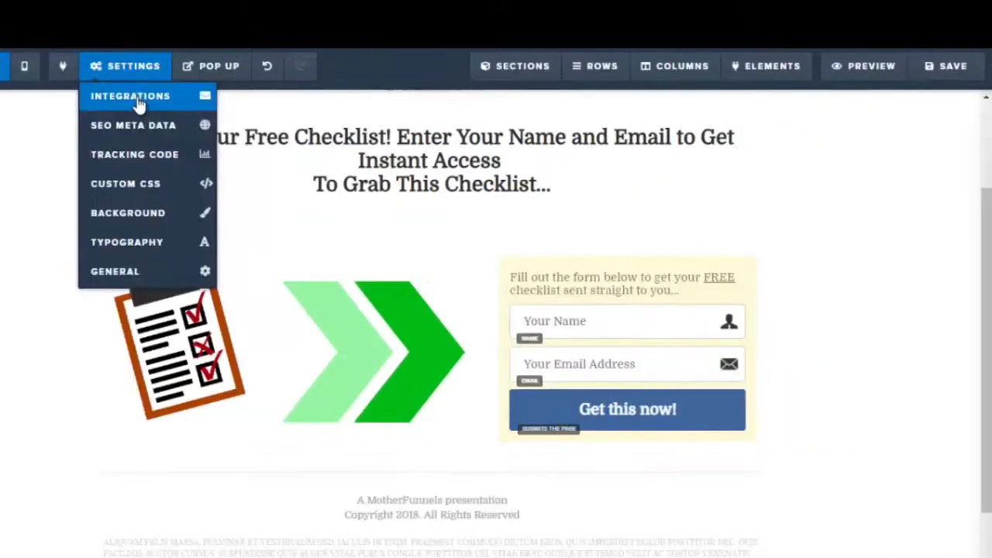
left_click(138, 103)
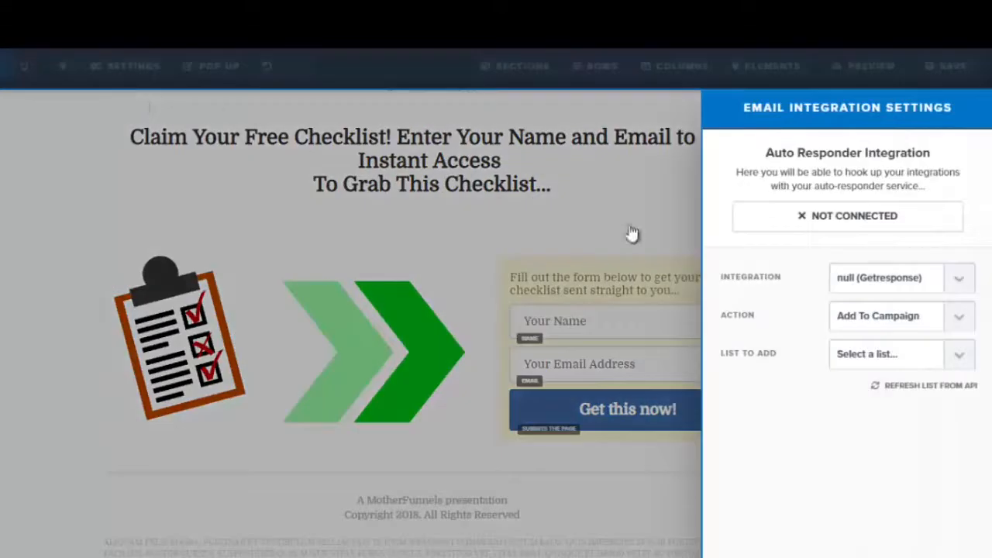
left_click(959, 281)
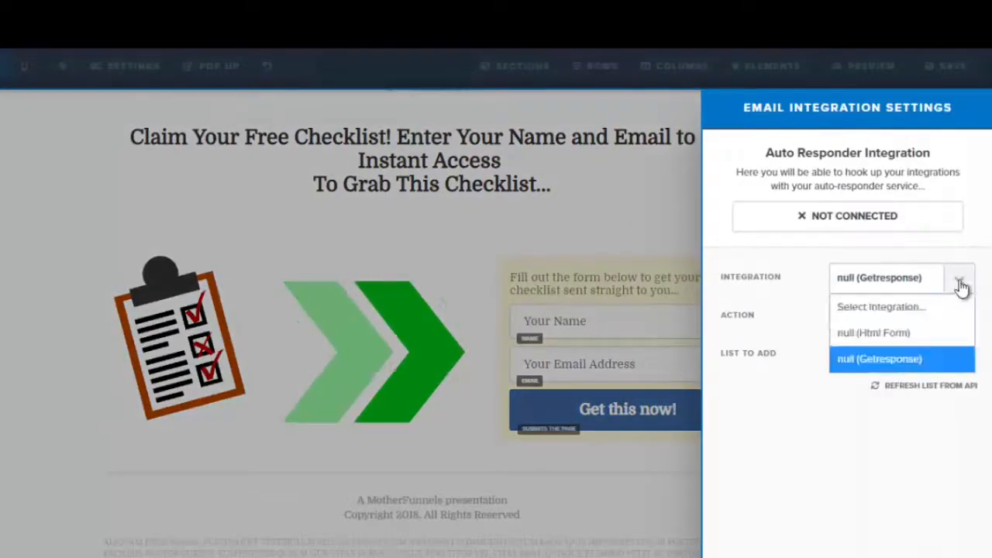
left_click(880, 358)
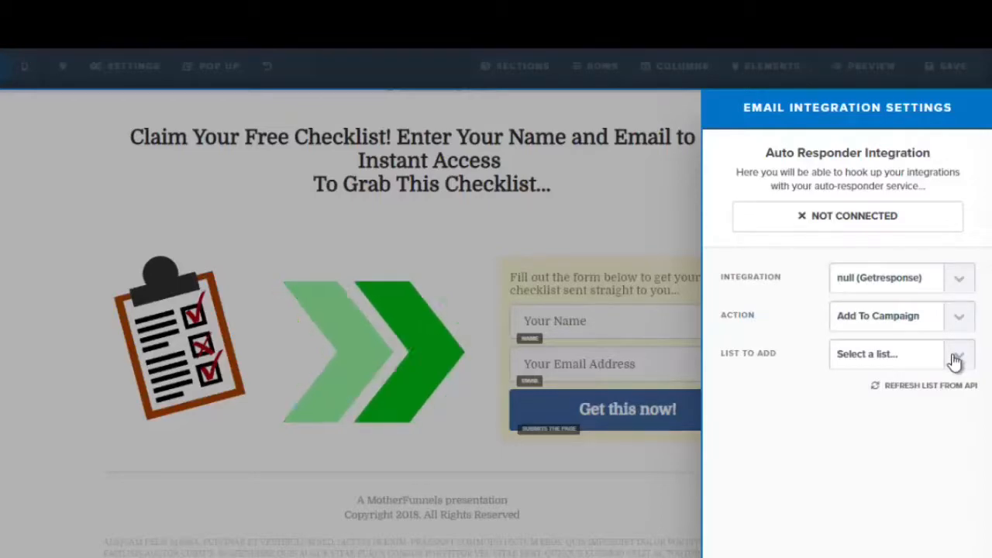
left_click(571, 195)
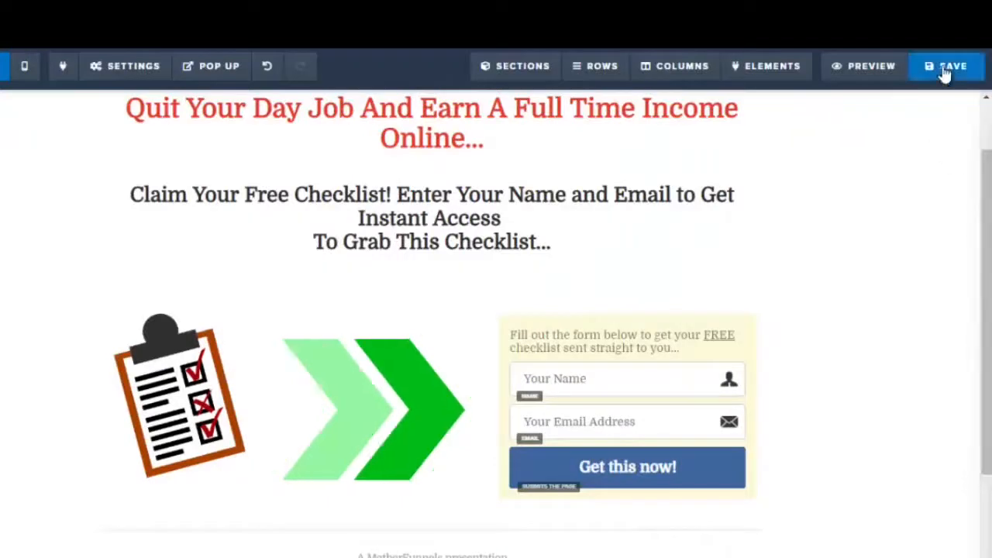
Save the page and open its preview
left_click(947, 68)
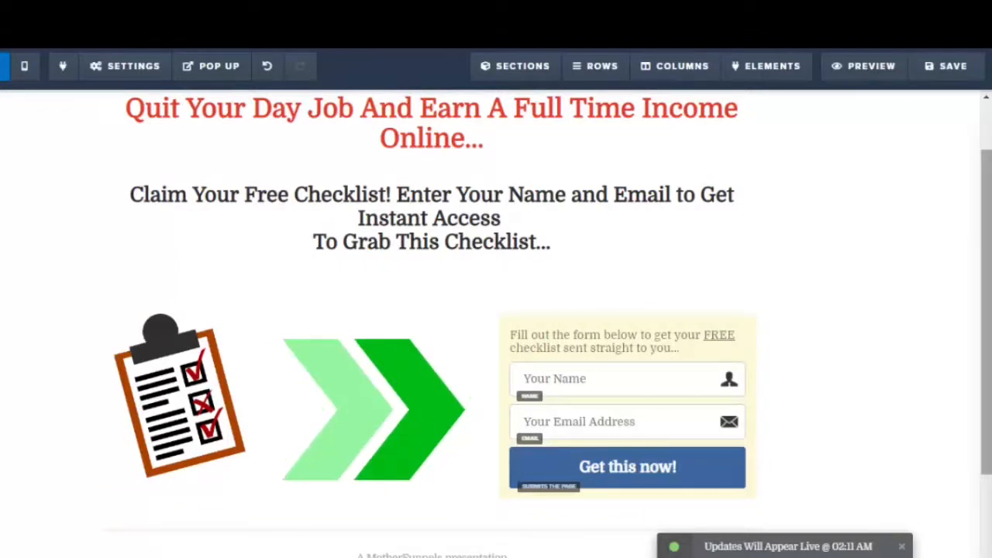
scroll(496, 323, "up", 1)
scroll(775, 155, "up", 1)
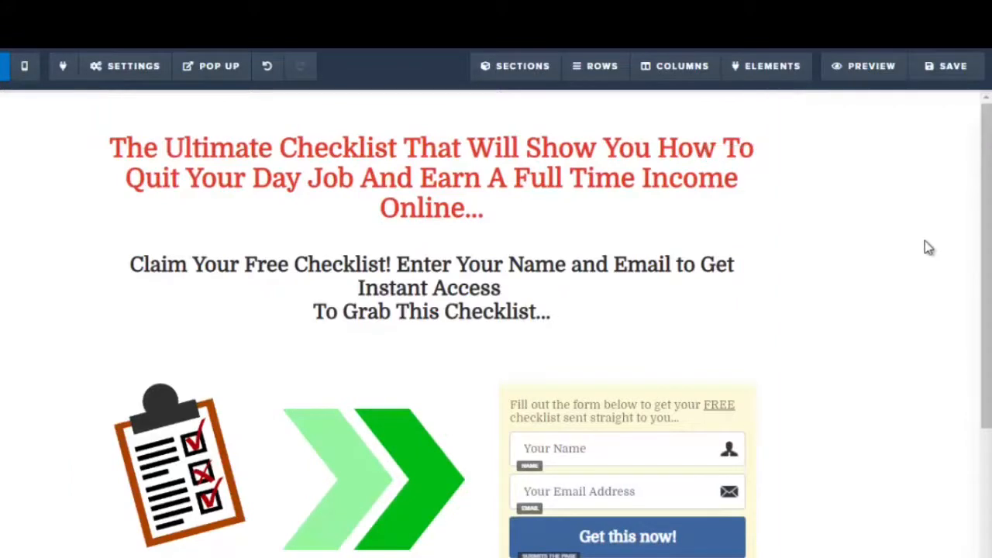
left_click(858, 69)
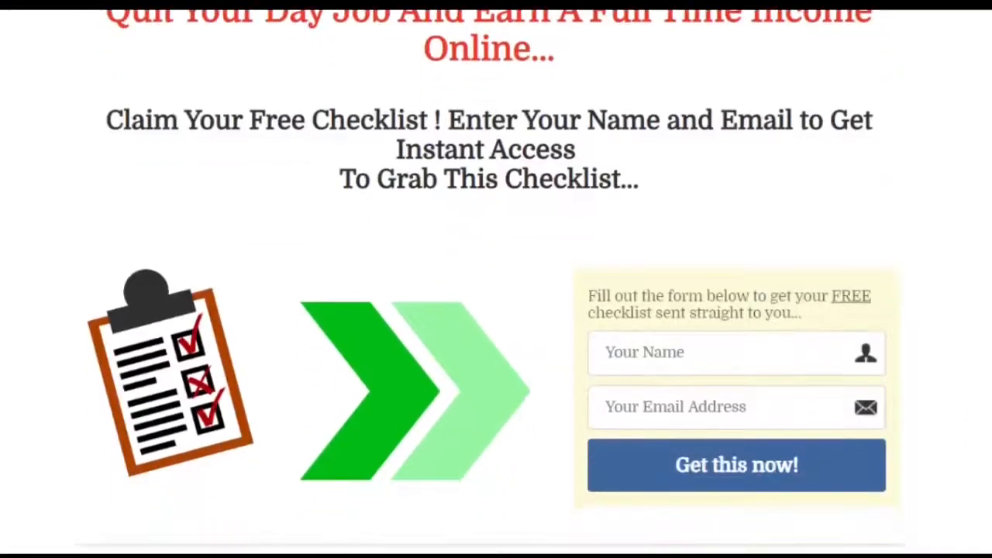
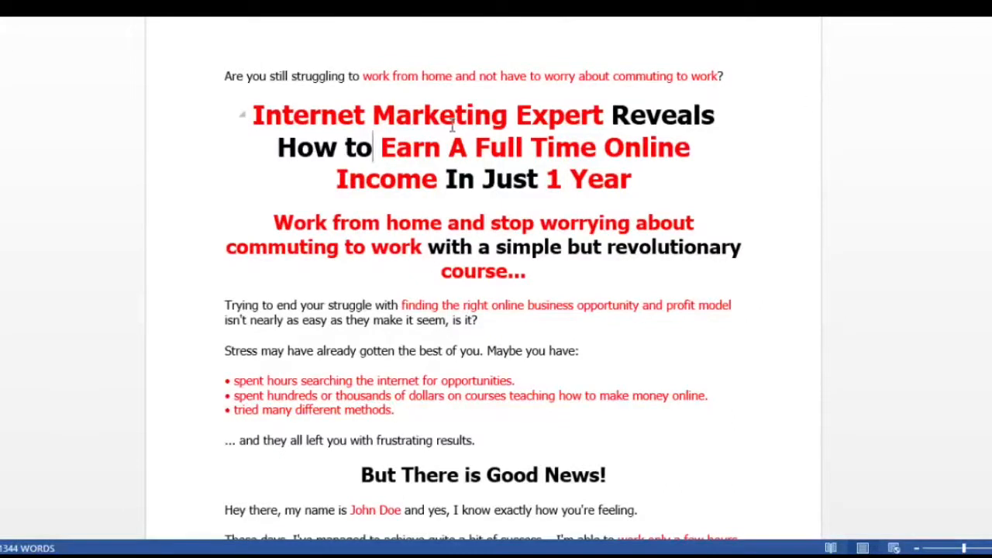
Replace the sales page's placeholder headline with 'Internet Marketing Expert Reveals How to Earn A Full Time Online Income In Just 1 Year' copied from the document
left_click_drag(253, 115, 642, 169)
key("ctrl+c")
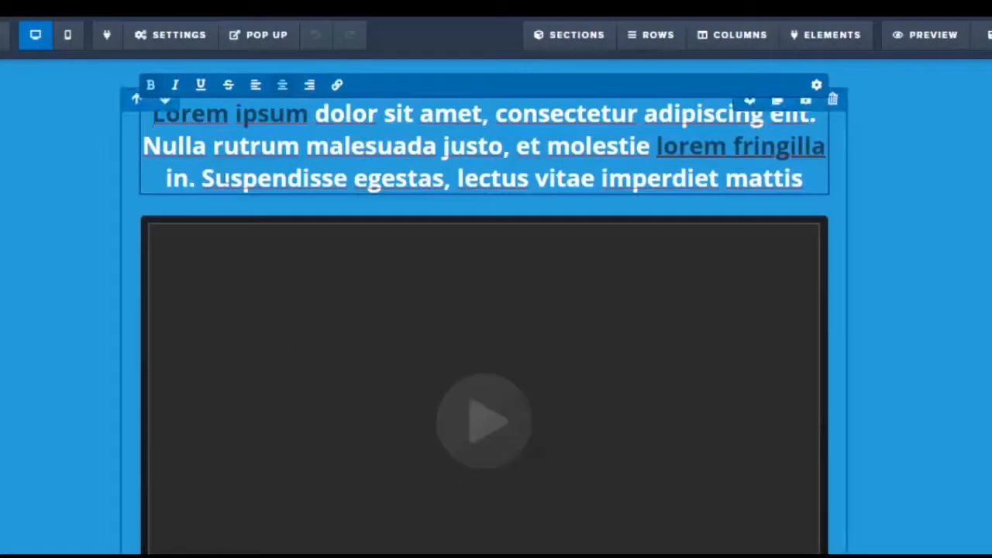
left_click_drag(154, 116, 802, 180)
key("ctrl+v")
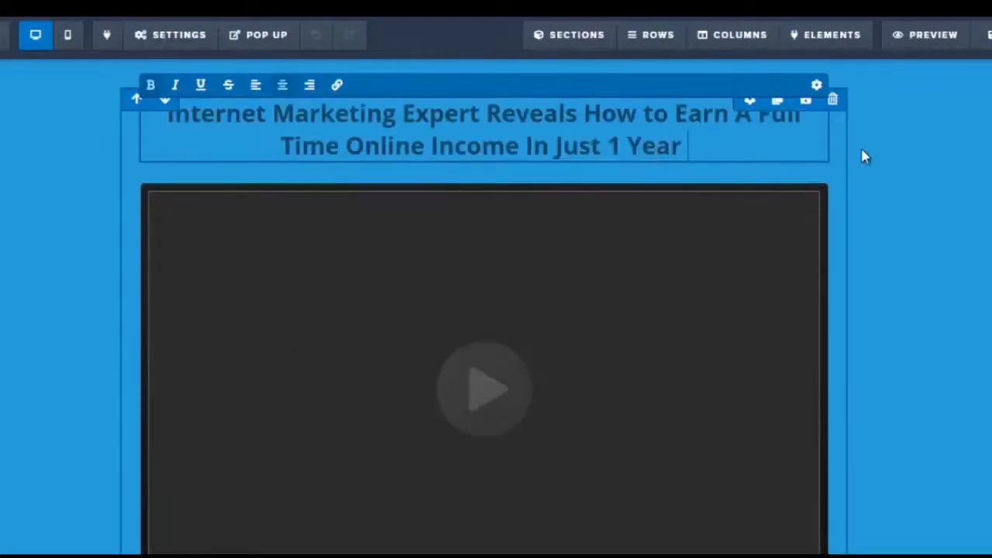
left_click(925, 166)
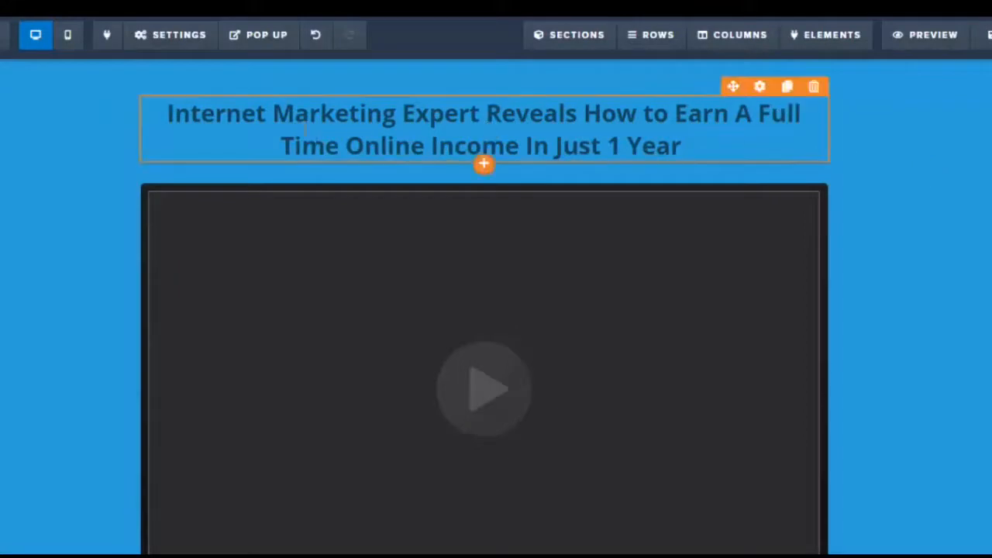
Clone the headline element to create a second headline above the video
left_click(186, 115)
left_click_drag(169, 114, 705, 138)
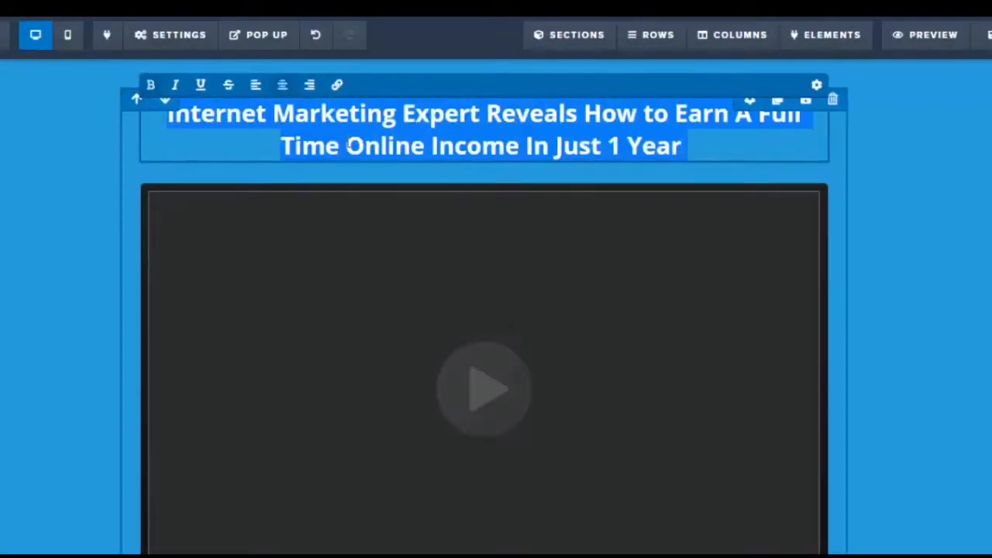
left_click(816, 86)
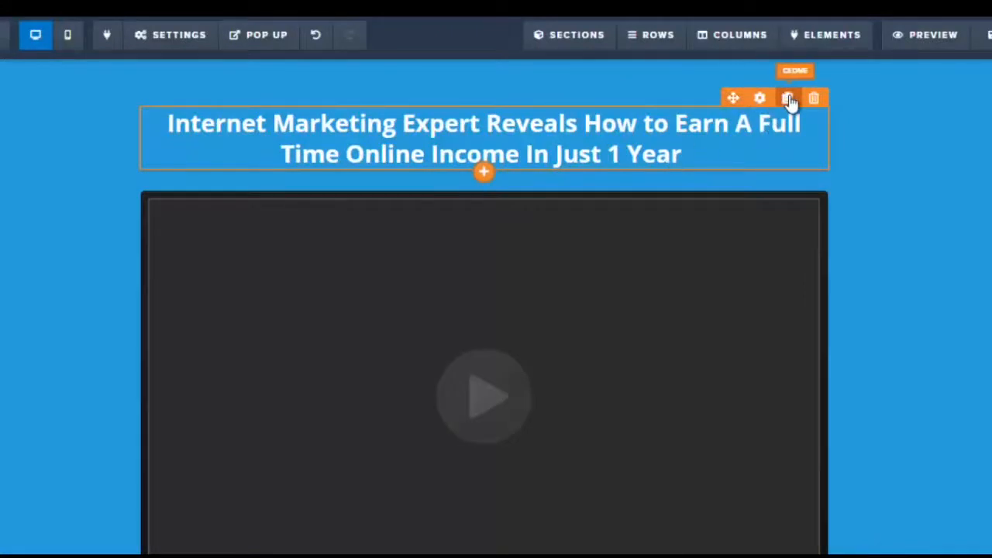
left_click(788, 99)
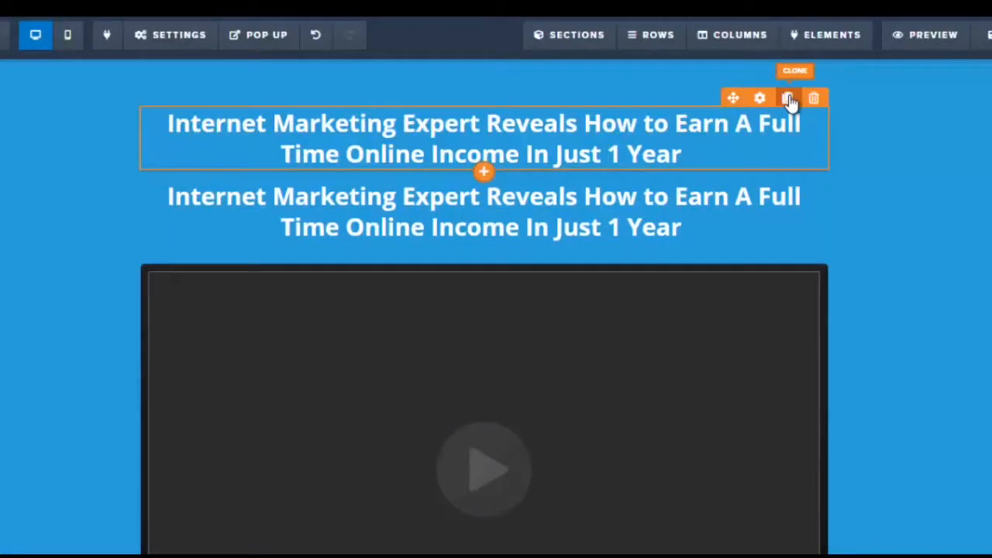
Replace the top headline copy's text with 'Are you still struggling to work from home and not have to worry about commuting to work?' from the document
left_click(458, 148)
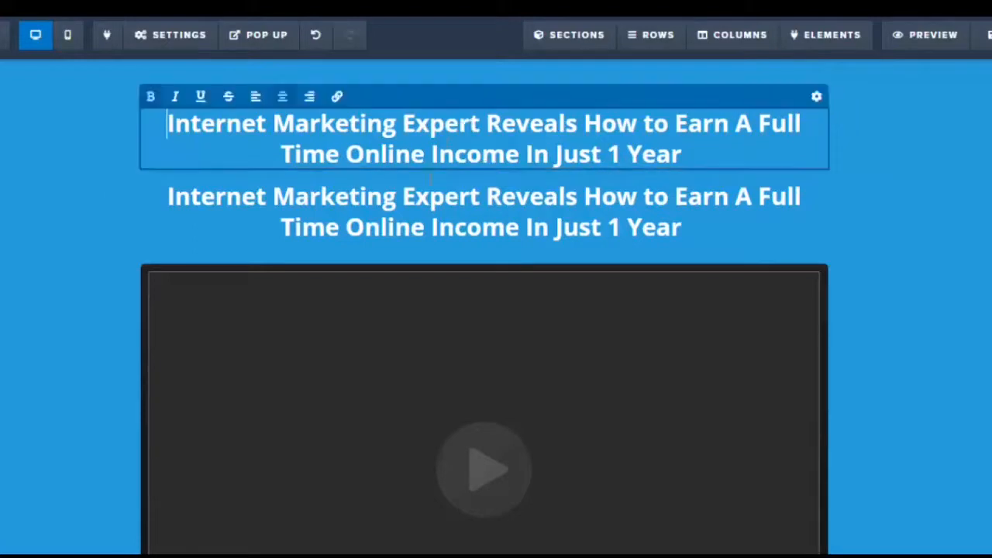
left_click(347, 200)
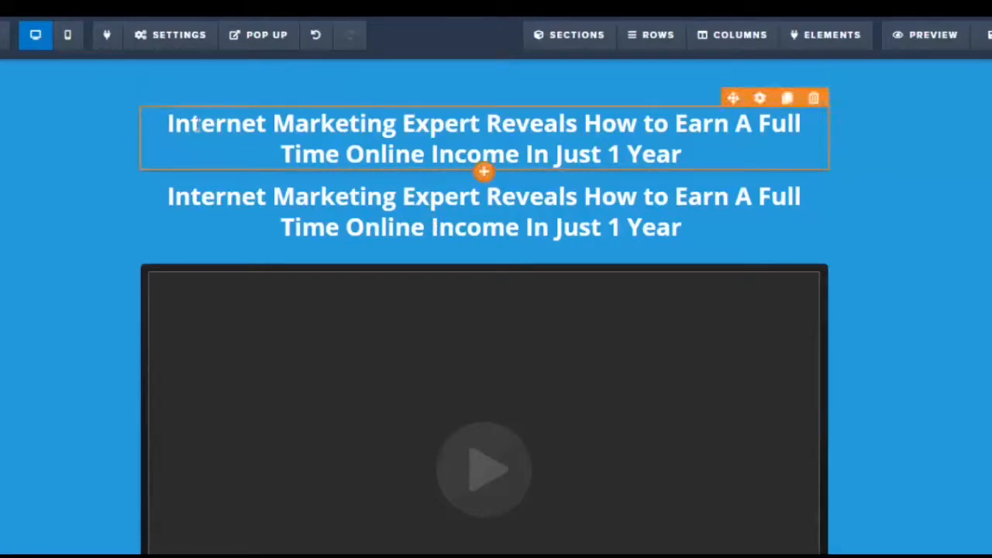
left_click(197, 124)
left_click(254, 556)
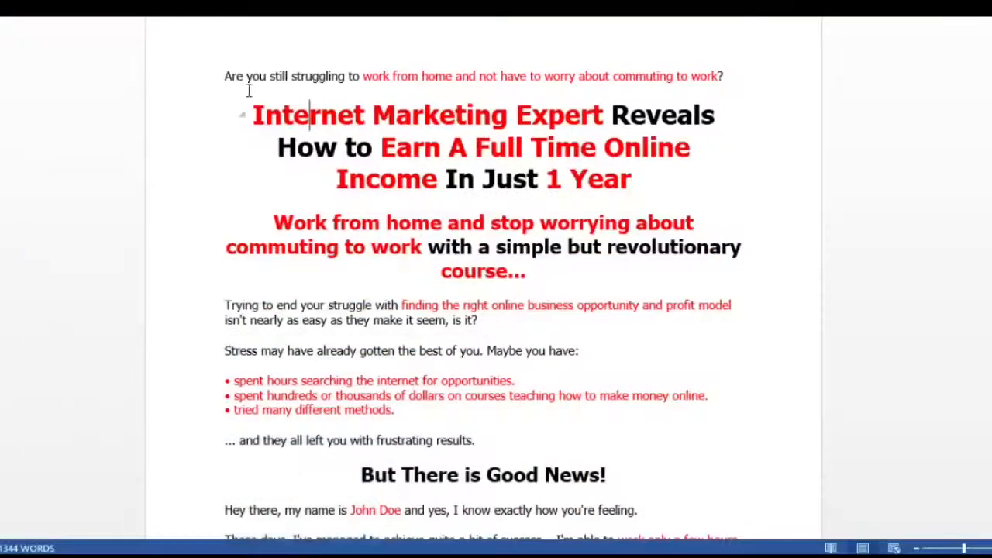
left_click_drag(225, 78, 725, 86)
key("ctrl+c")
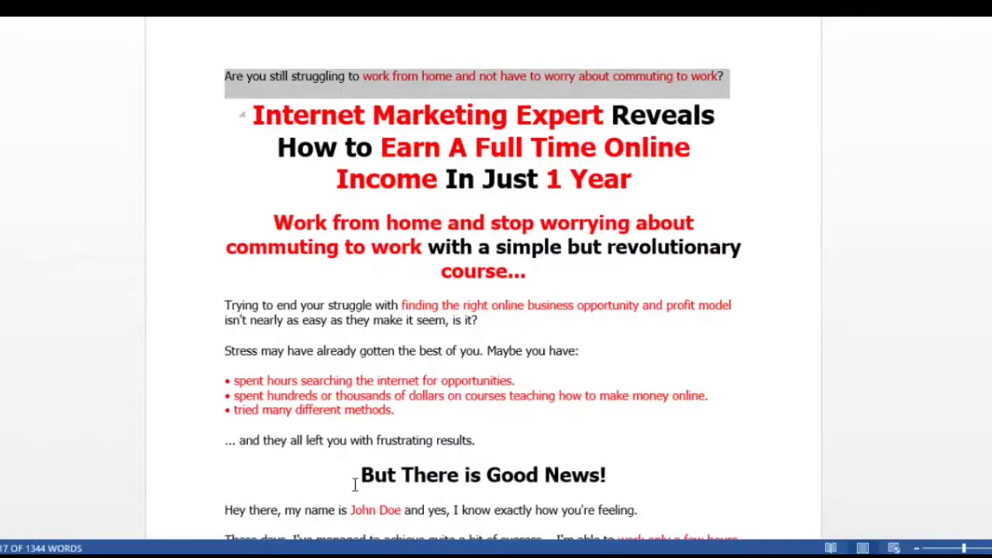
left_click(249, 556)
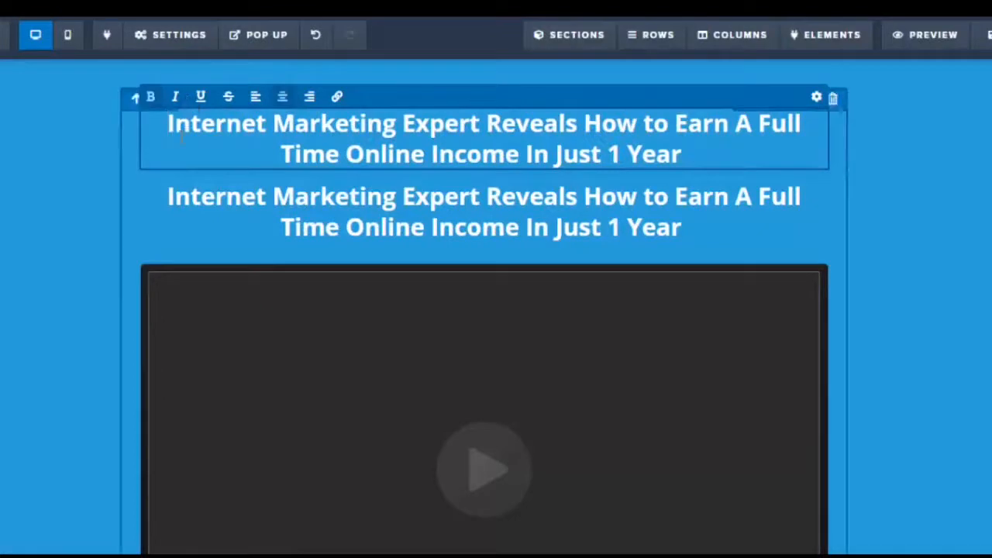
left_click_drag(168, 124, 683, 154)
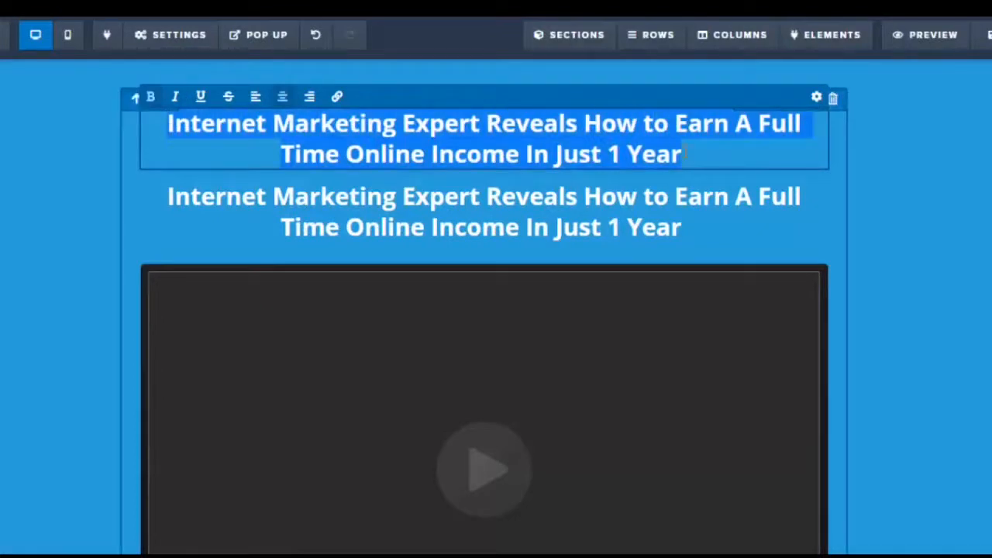
key("ctrl+v")
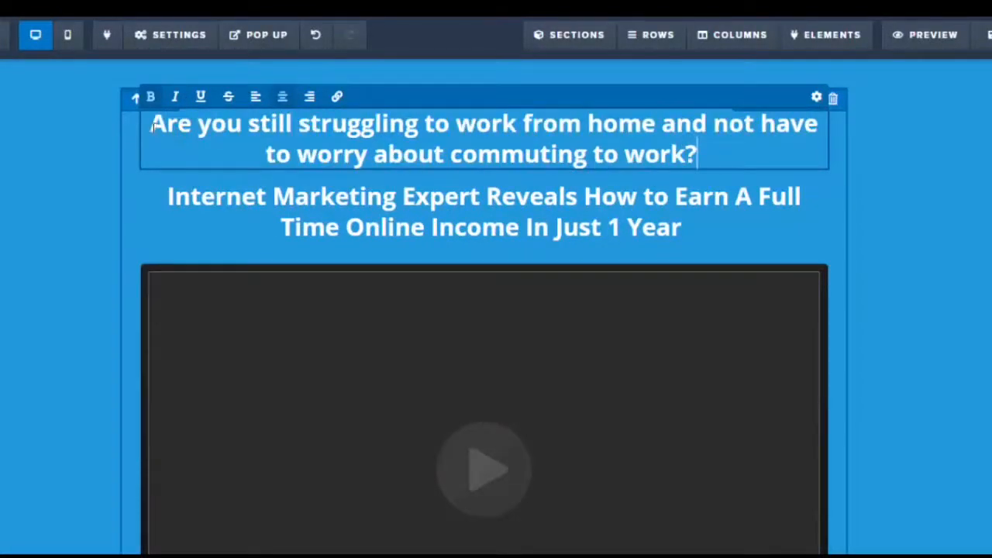
Reduce the font size of the 'Are you still struggling…' pre-headline
left_click_drag(150, 124, 706, 155)
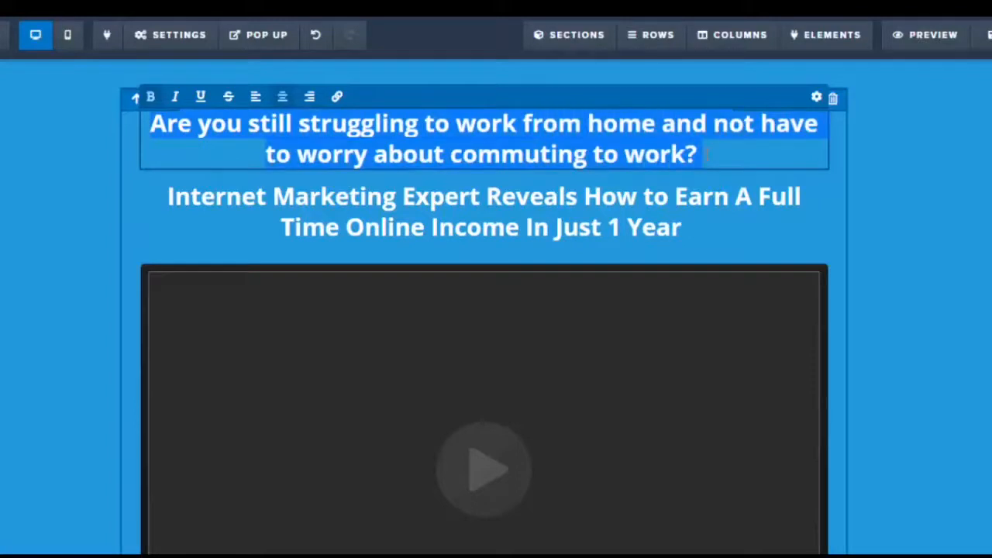
left_click(816, 98)
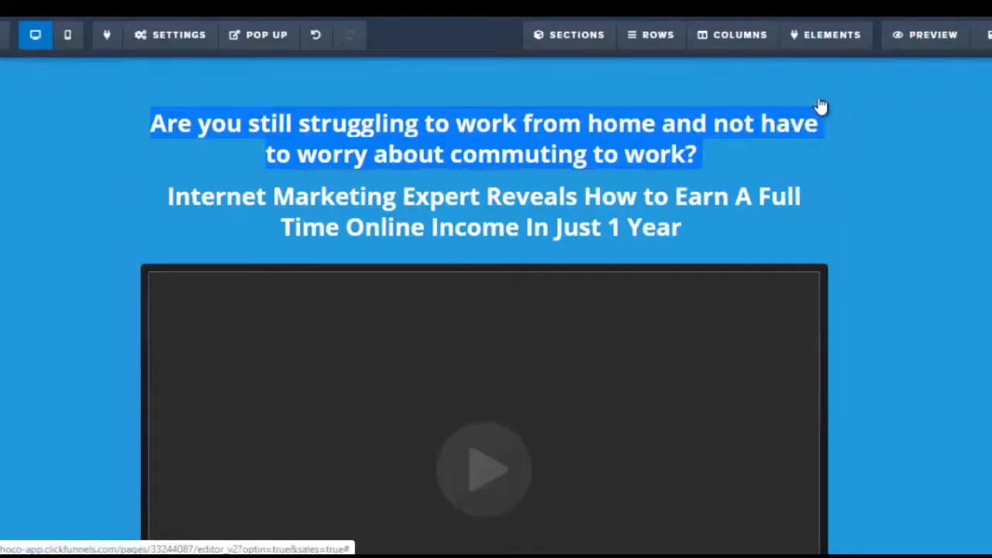
left_click_drag(917, 231, 901, 235)
left_click(605, 208)
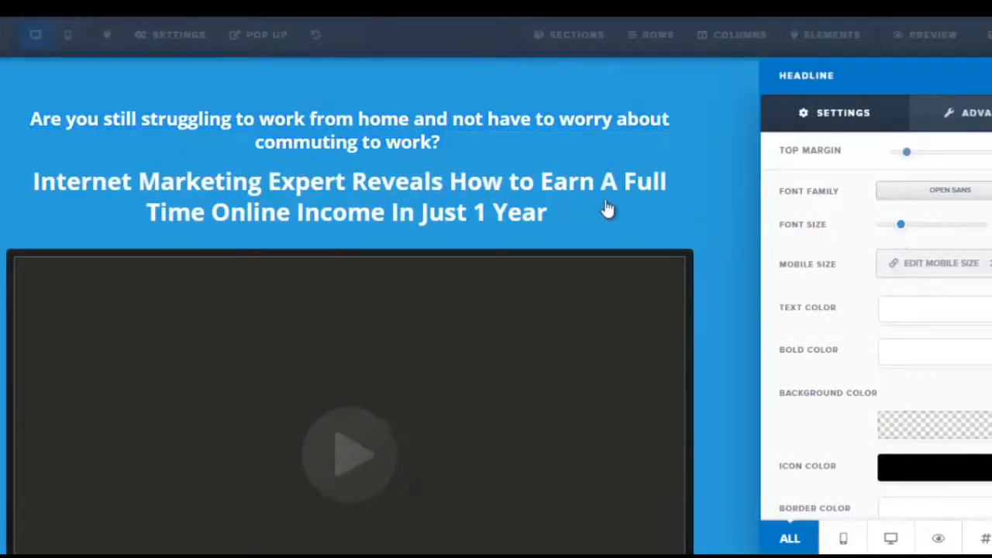
Set the pre-headline's text color to the dark charcoal conversion color
left_click(382, 118)
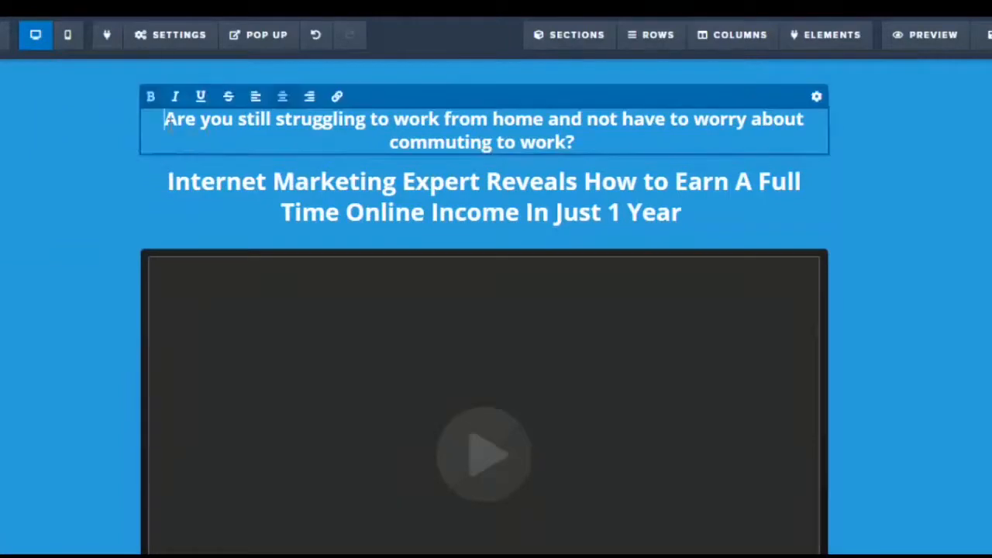
left_click_drag(163, 119, 630, 137)
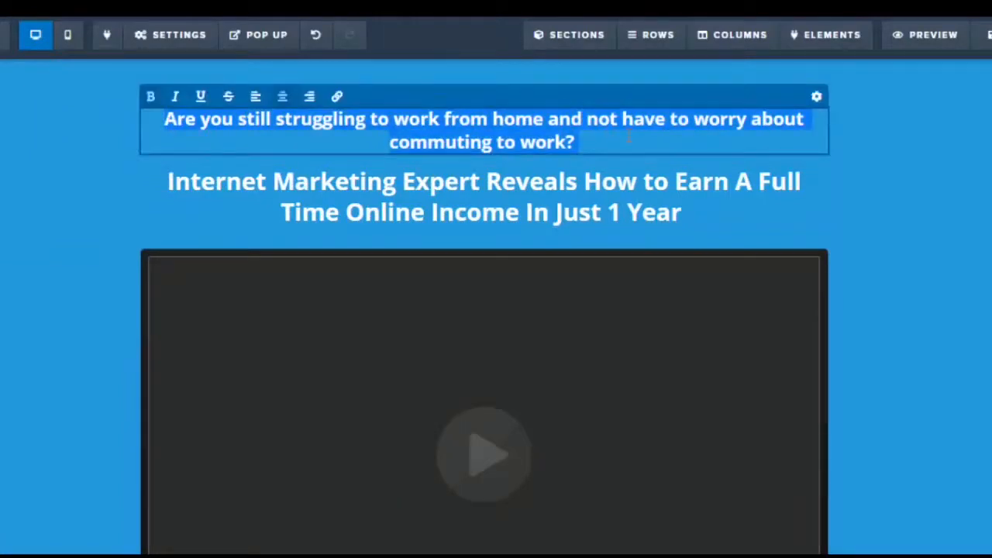
left_click(816, 100)
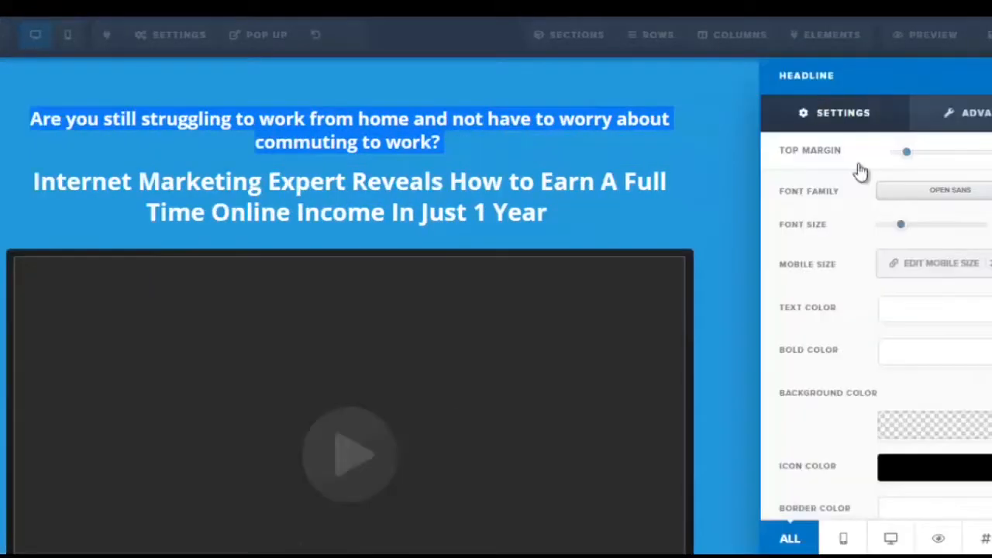
left_click(914, 317)
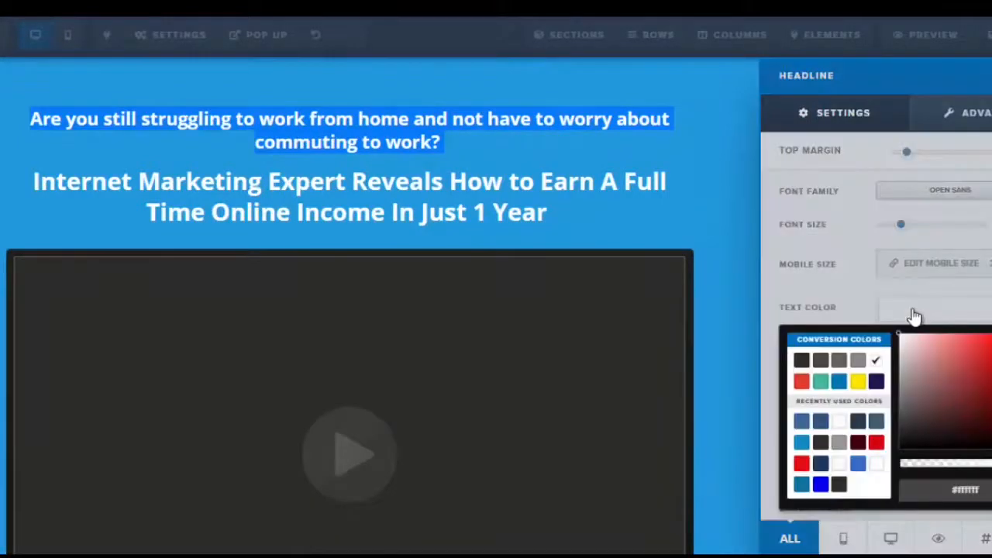
left_click(801, 361)
left_click(649, 163)
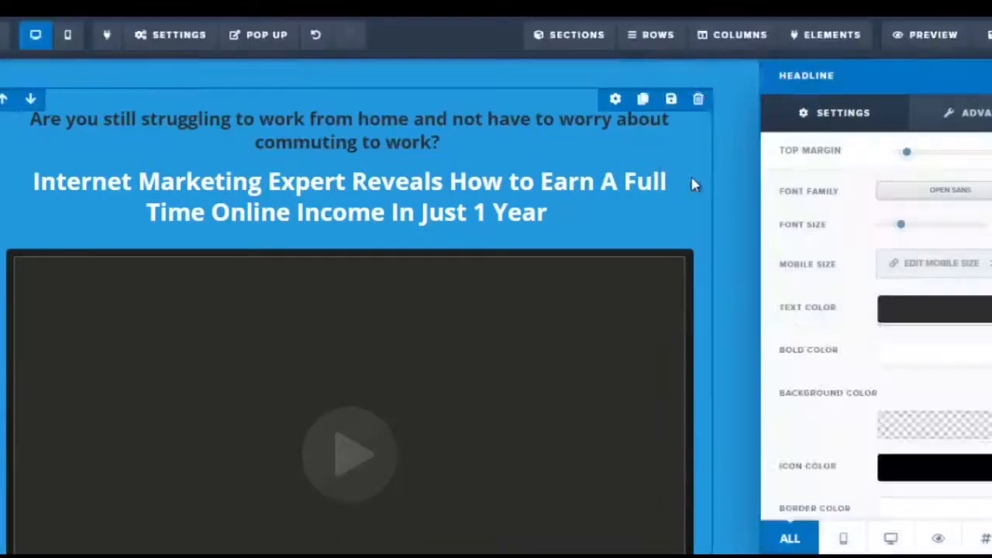
left_click(693, 186)
Increase the main headline's font size so it spans three lines
left_click(571, 223)
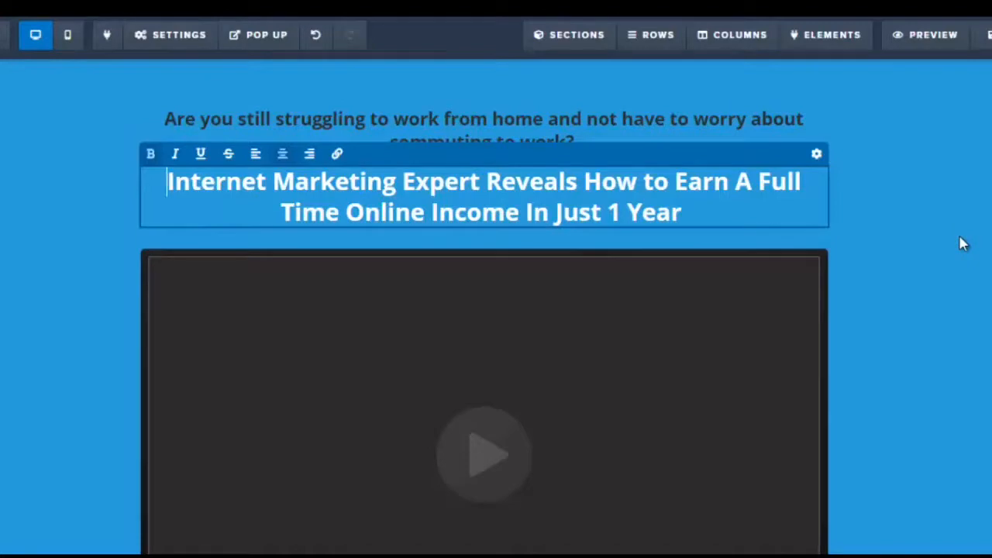
left_click(817, 155)
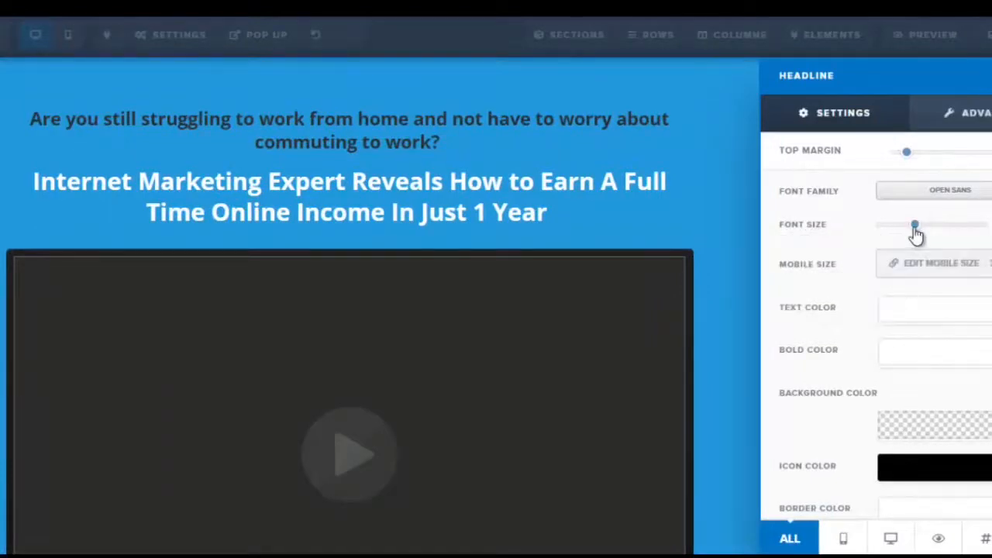
left_click_drag(915, 225, 951, 236)
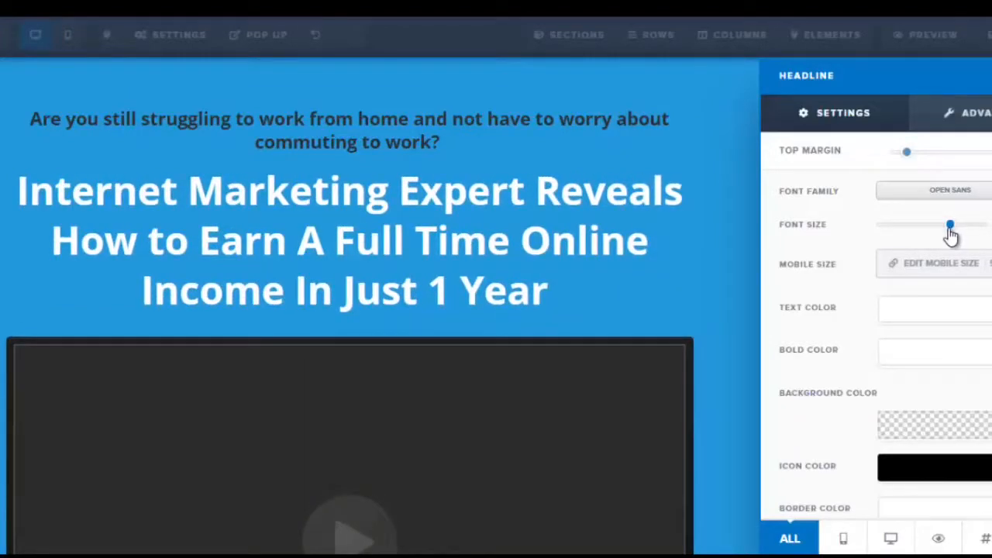
left_click(742, 279)
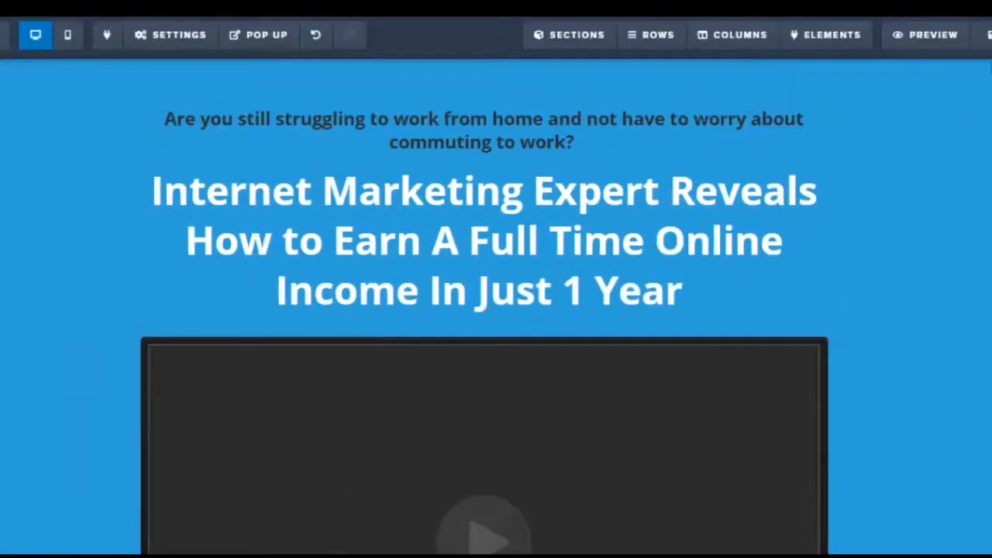
Set the page's SEO meta data title to 'testing' and description to 'demo'
left_click(986, 37)
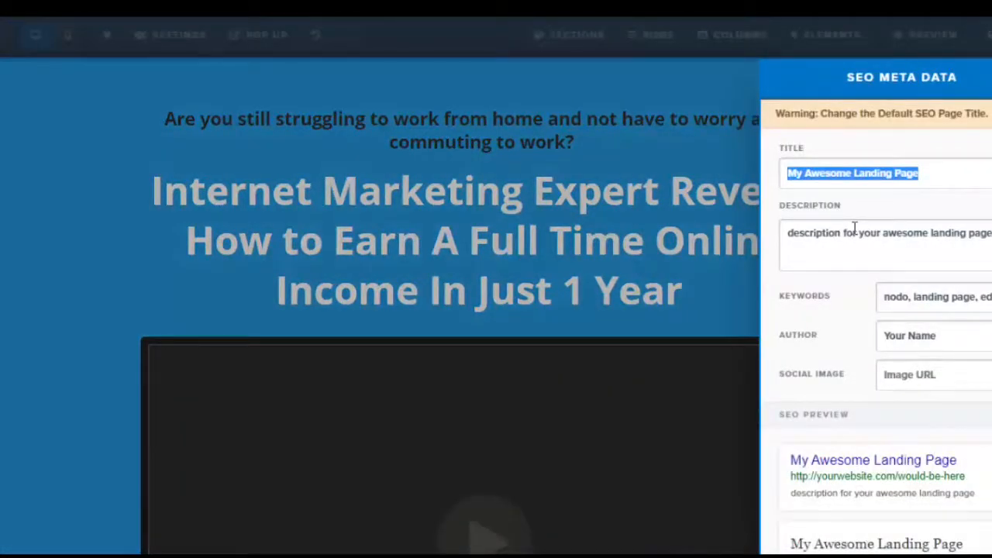
type("testing")
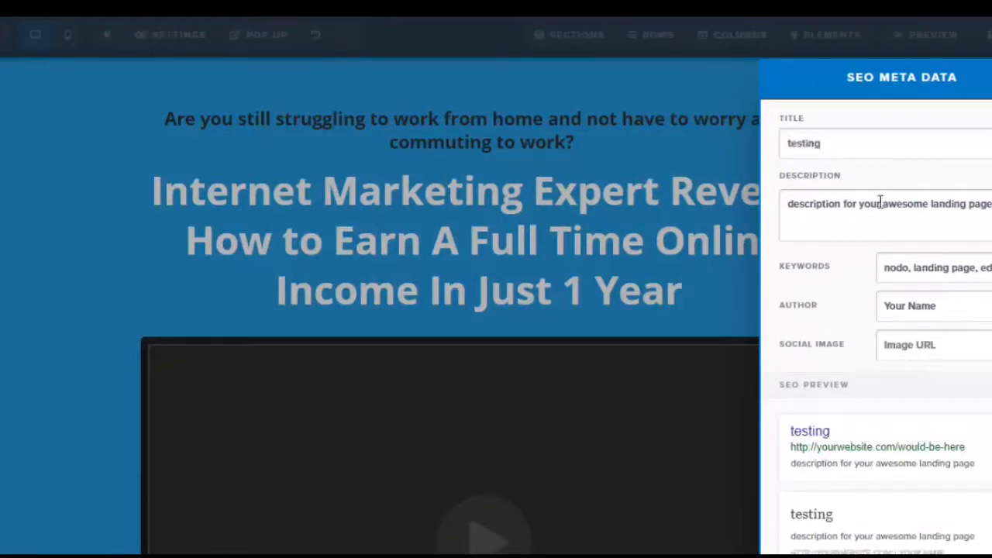
left_click_drag(787, 205, 991, 205)
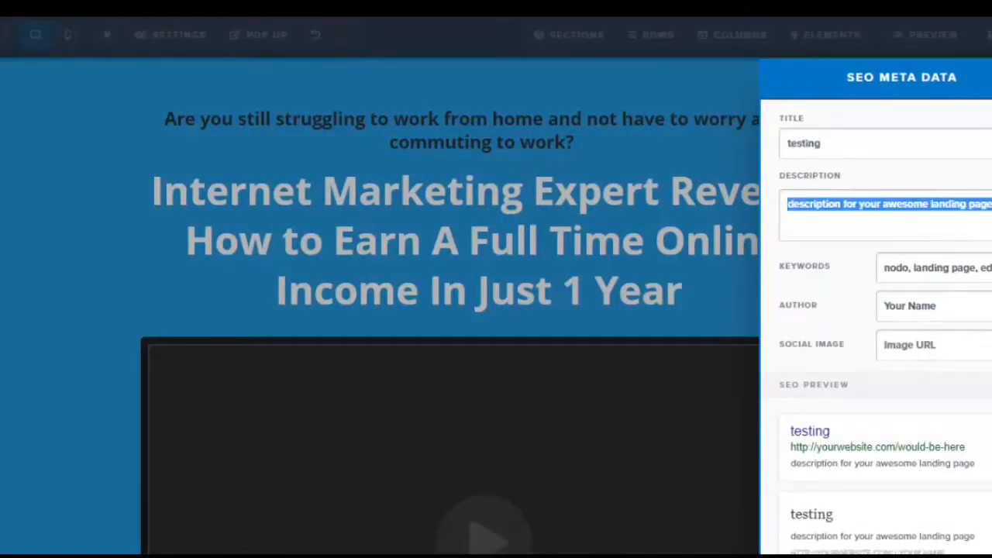
type("demo")
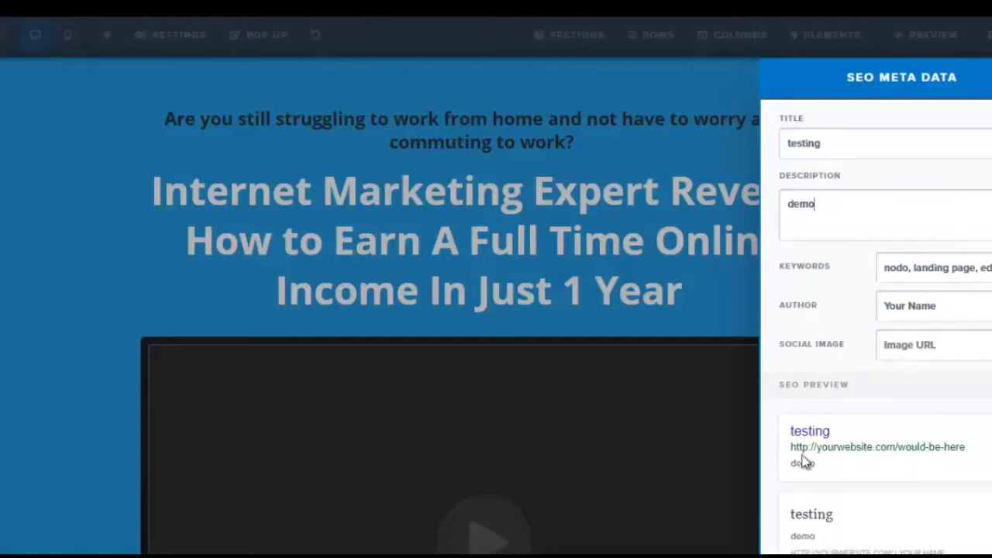
scroll(802, 462, "down", 1)
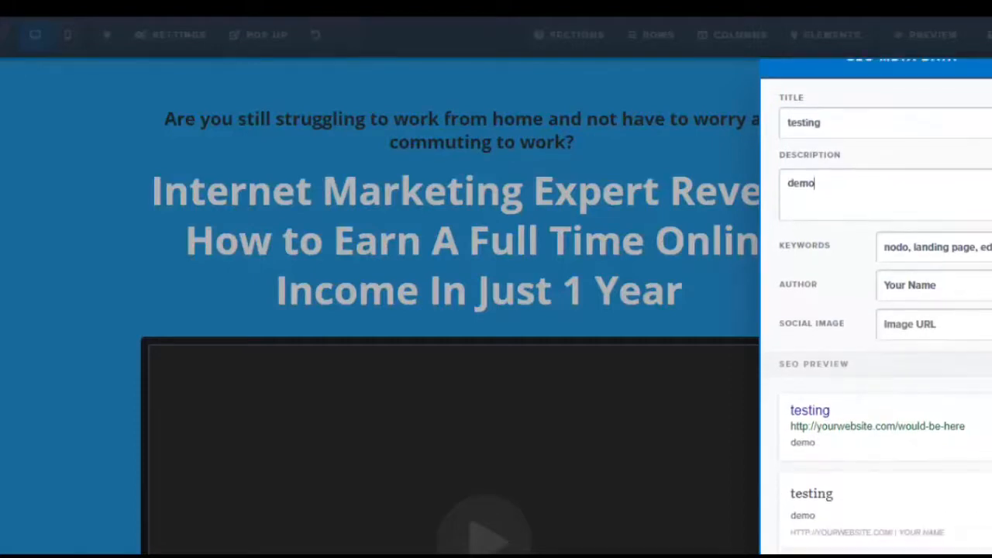
left_click(715, 155)
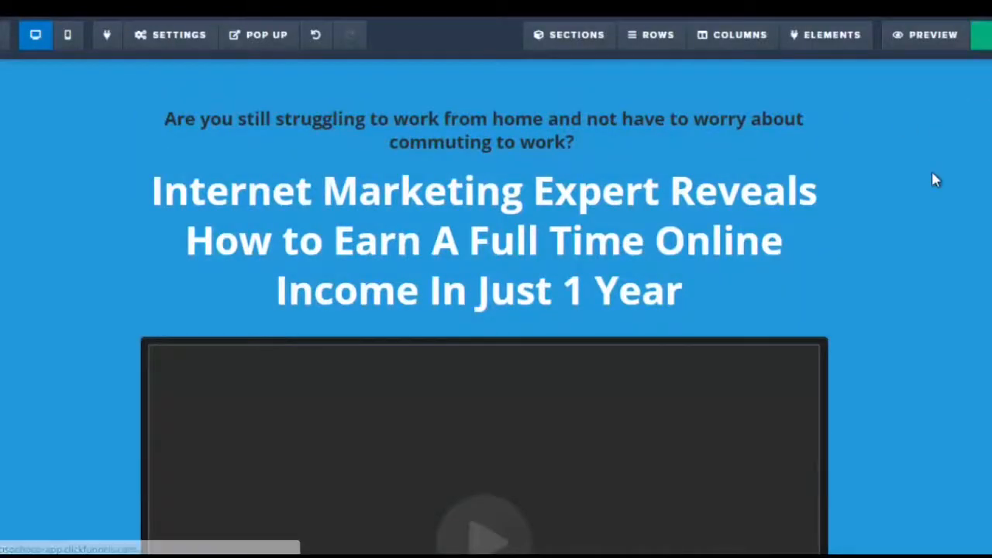
Delete the video element below the main headline
scroll(932, 170, "down", 3)
mouse_move(714, 275)
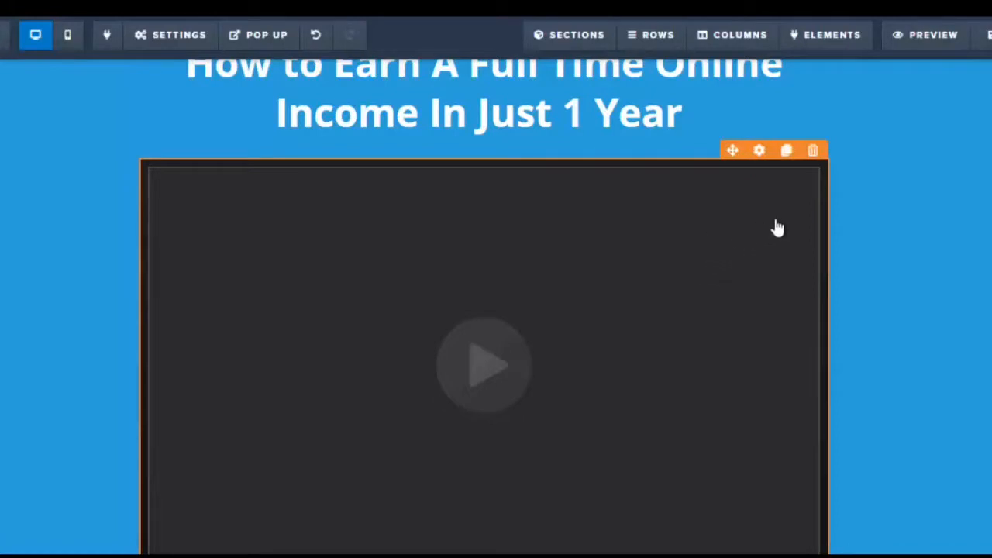
left_click(814, 152)
left_click(573, 93)
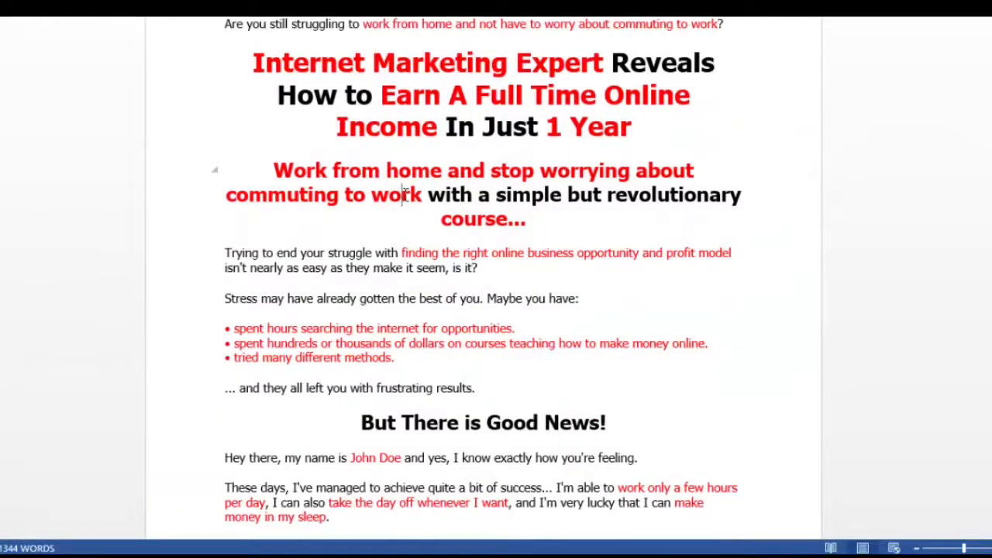
Copy the sub-headline from the Word document and paste it into a new sub-headline element below the main headline
left_click(402, 194)
left_click_drag(271, 169, 531, 214)
key("ctrl+c")
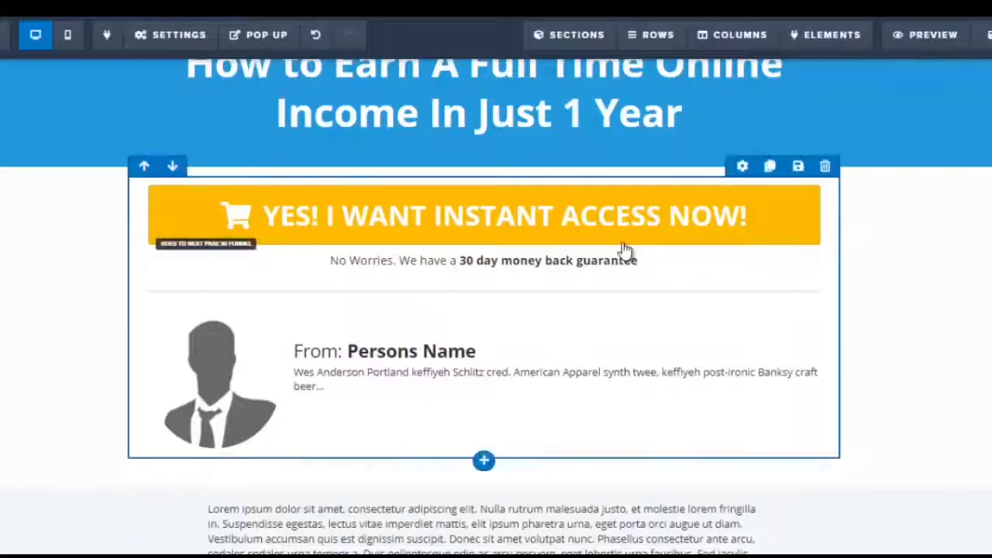
scroll(496, 310, "up", 1)
scroll(496, 310, "up", 2)
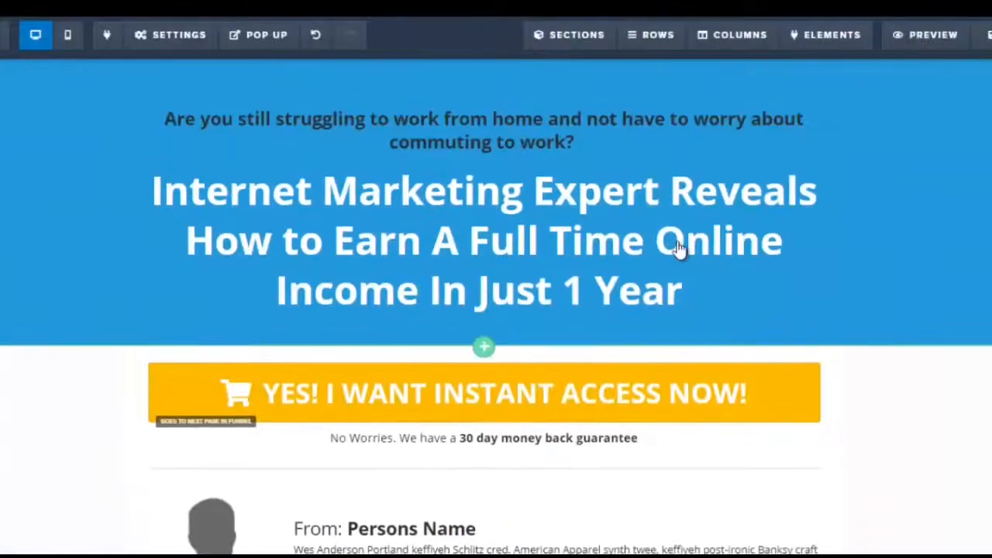
left_click(483, 318)
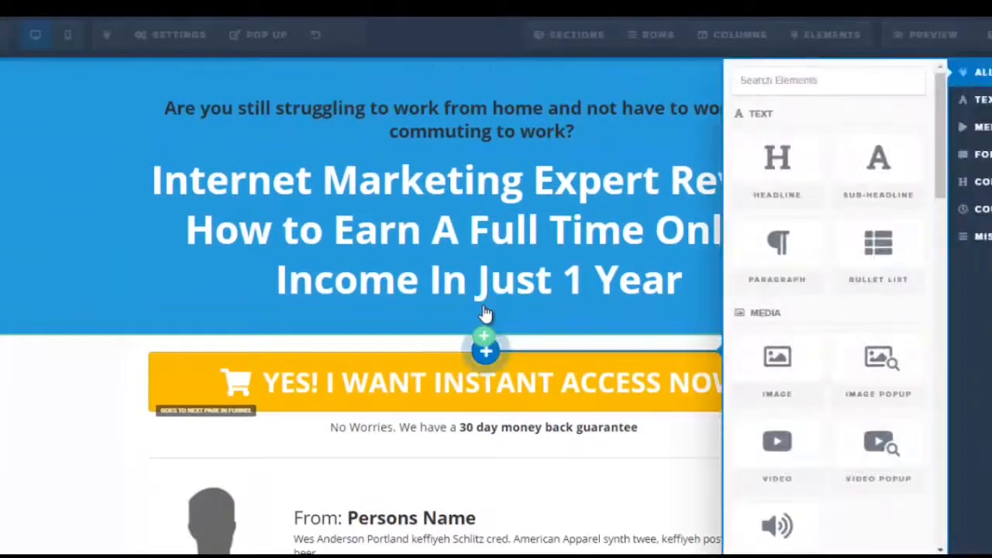
left_click(891, 188)
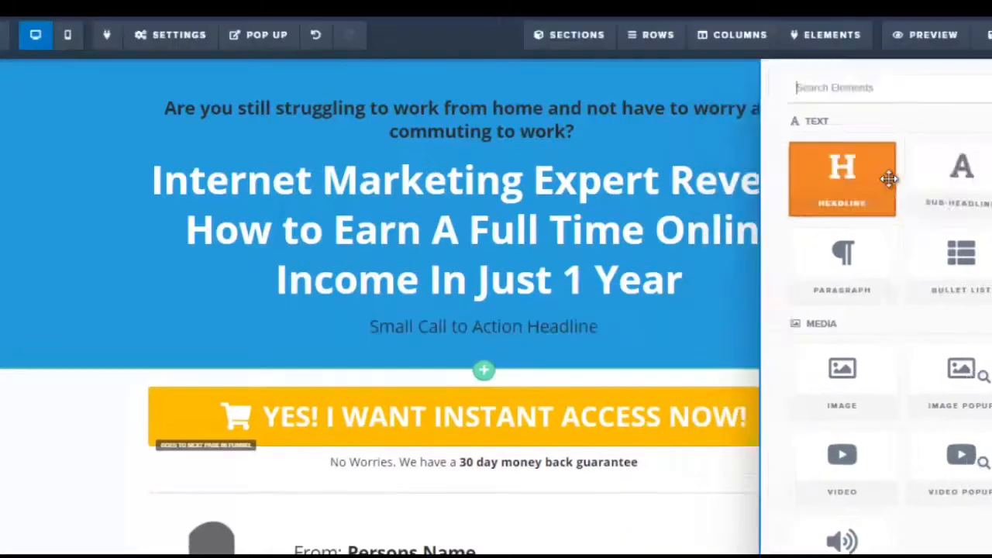
left_click(454, 330)
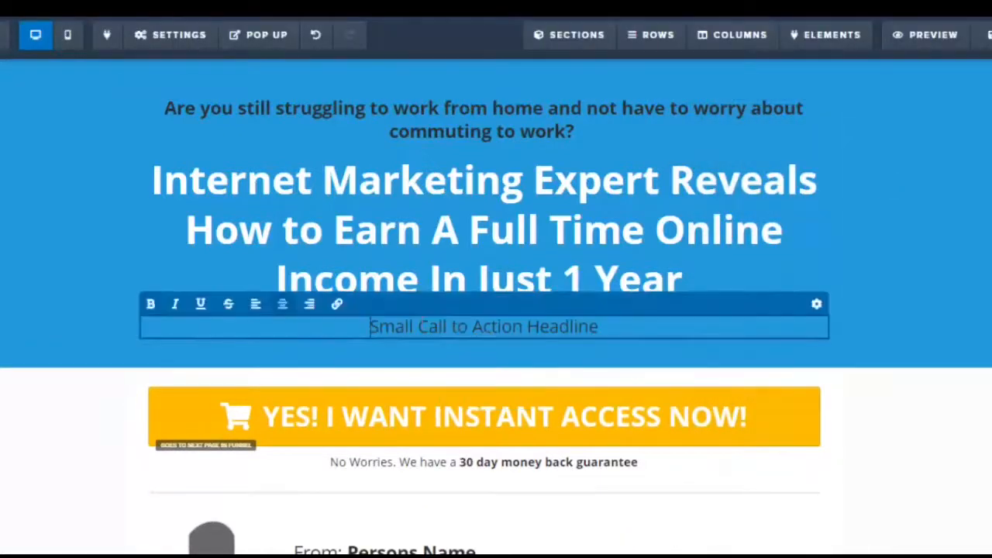
left_click_drag(373, 326, 608, 326)
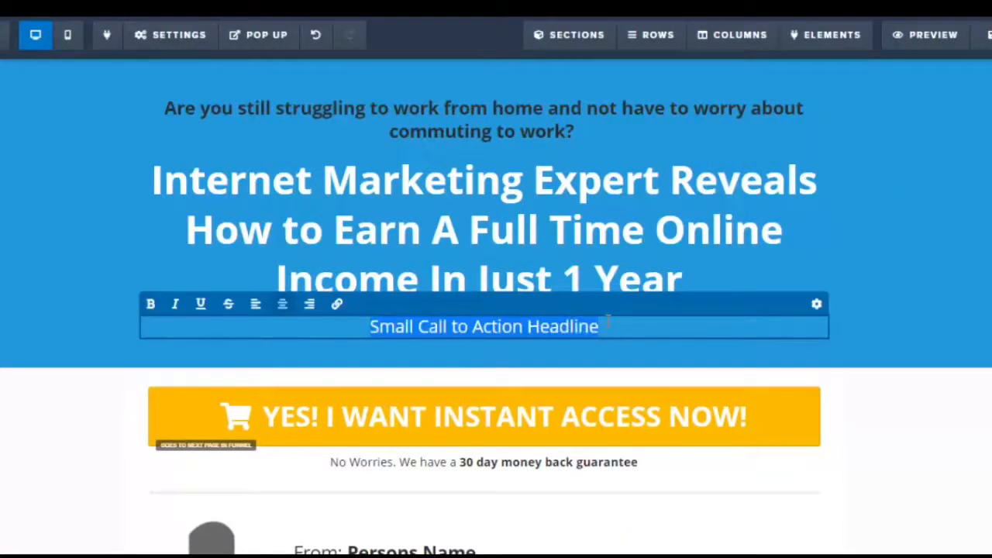
key("ctrl+v")
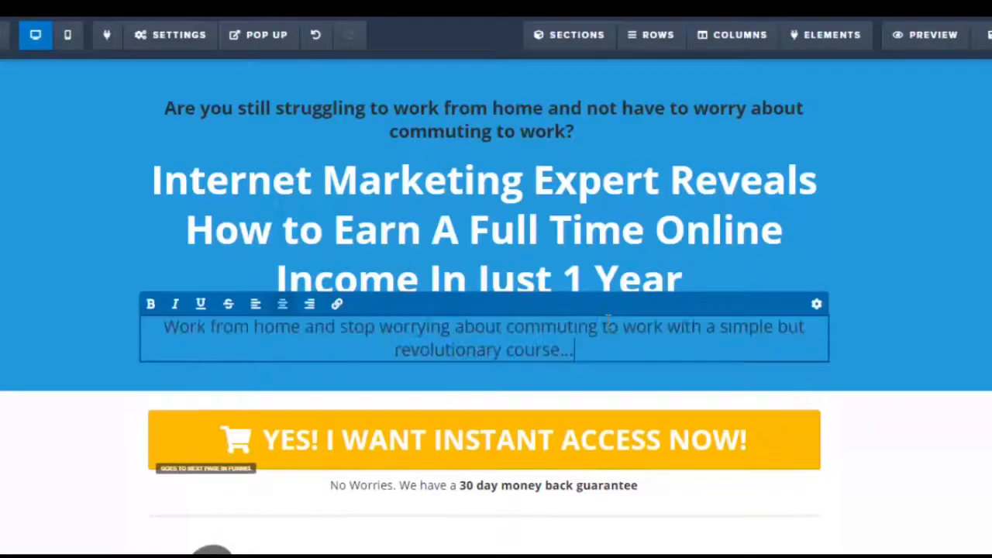
Bold the new sub-headline and set its text color to the red conversion color
left_click_drag(162, 326, 600, 353)
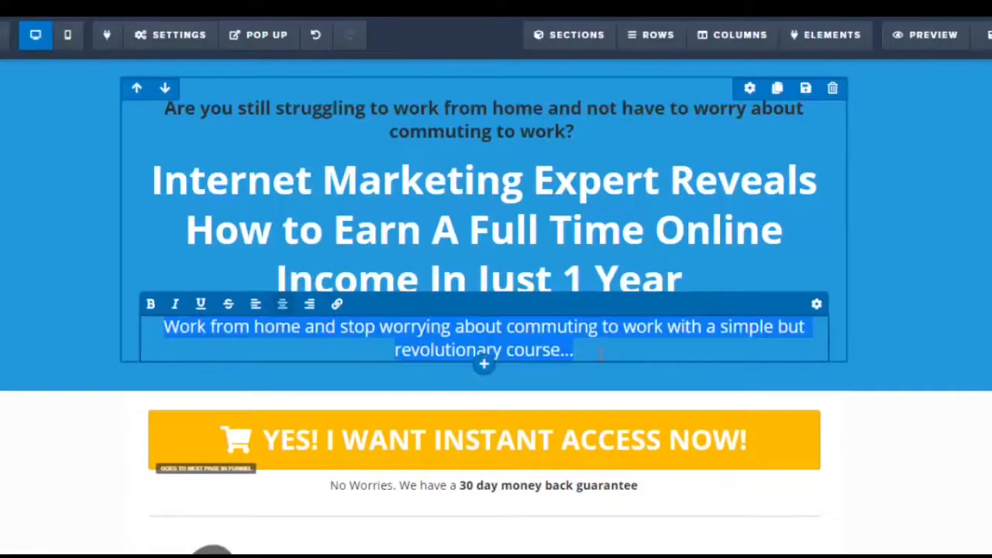
left_click(150, 304)
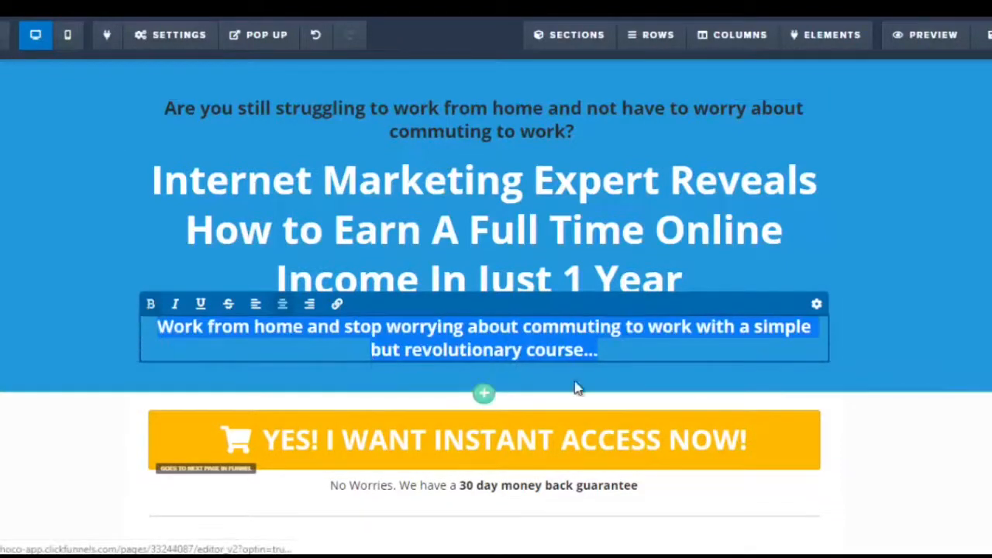
left_click(899, 314)
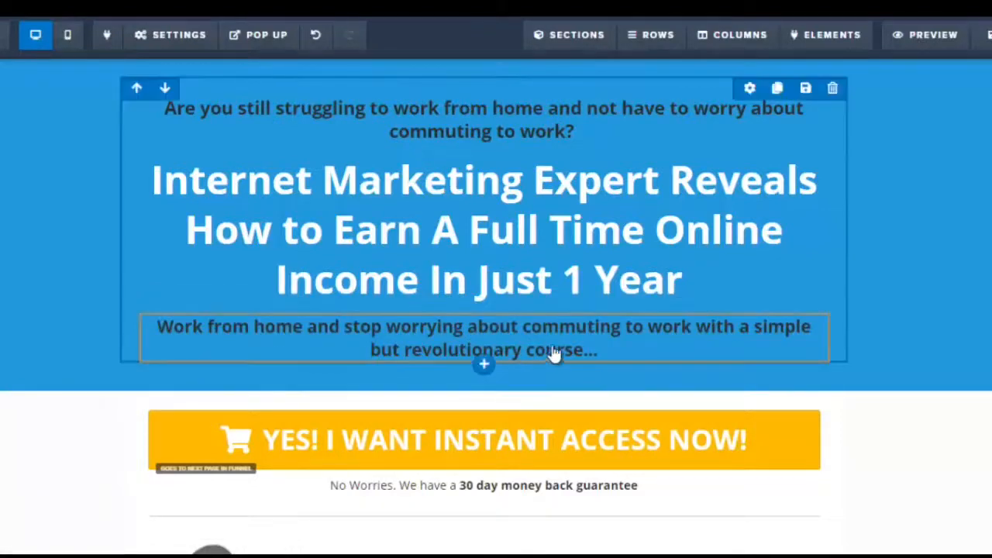
left_click_drag(159, 327, 646, 350)
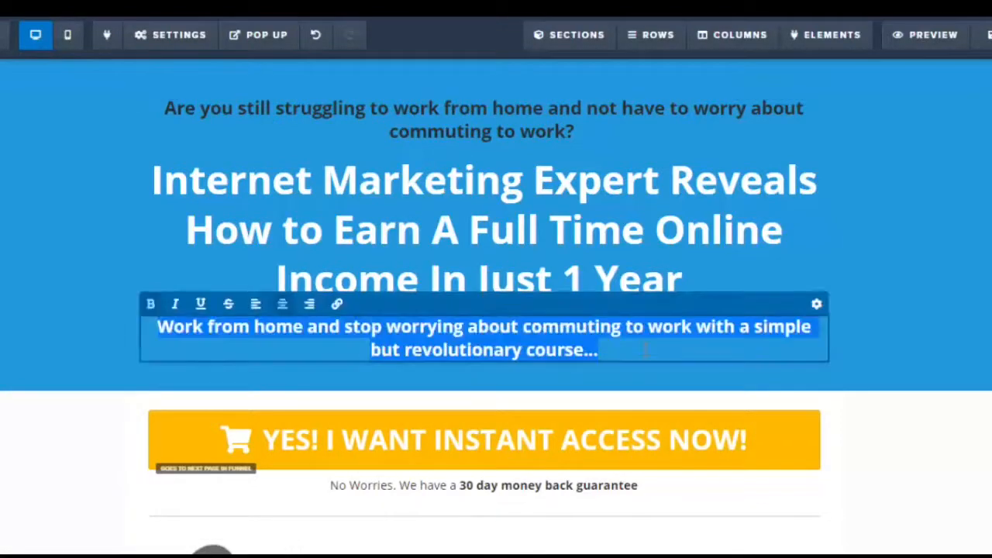
left_click(818, 305)
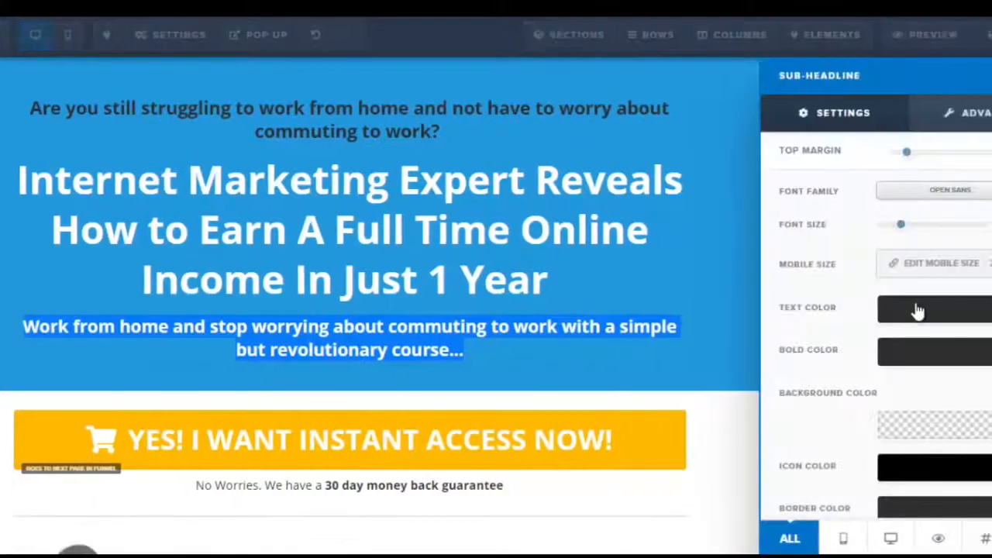
left_click(917, 310)
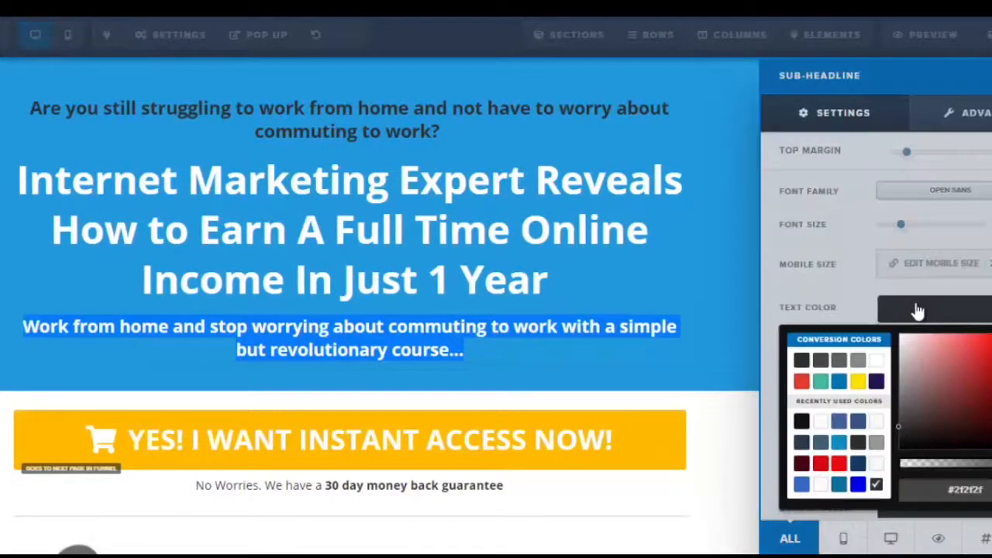
left_click(802, 380)
left_click(699, 358)
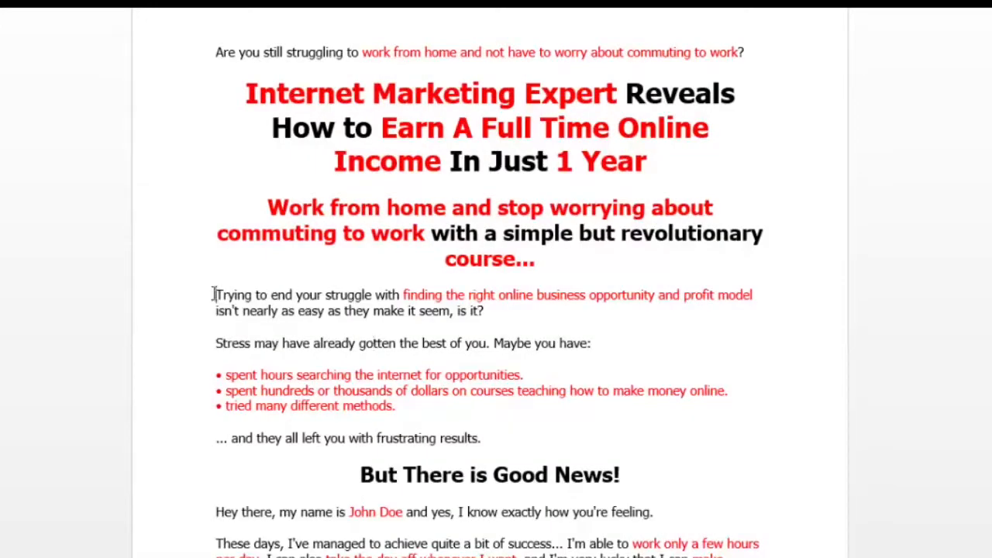
left_click_drag(216, 297, 524, 439)
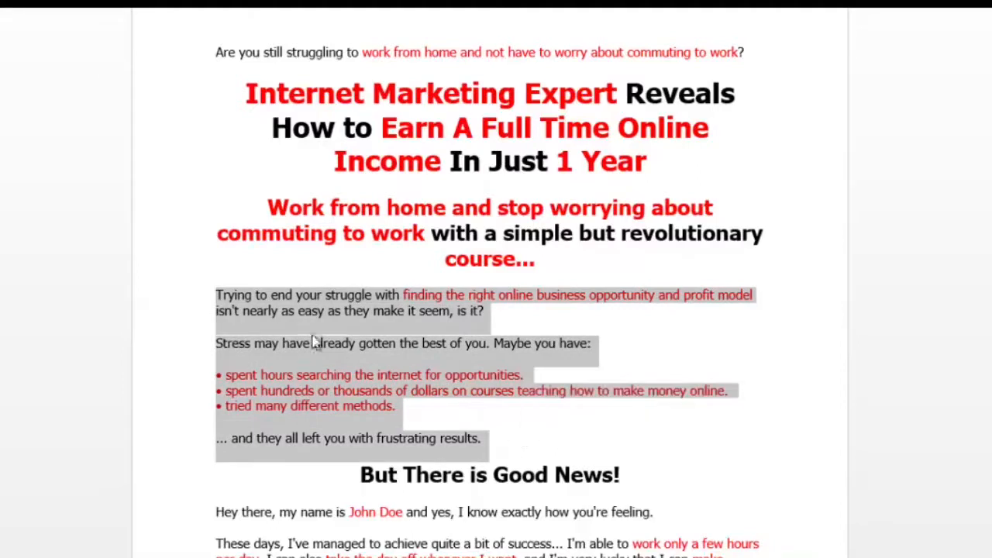
left_click(250, 305)
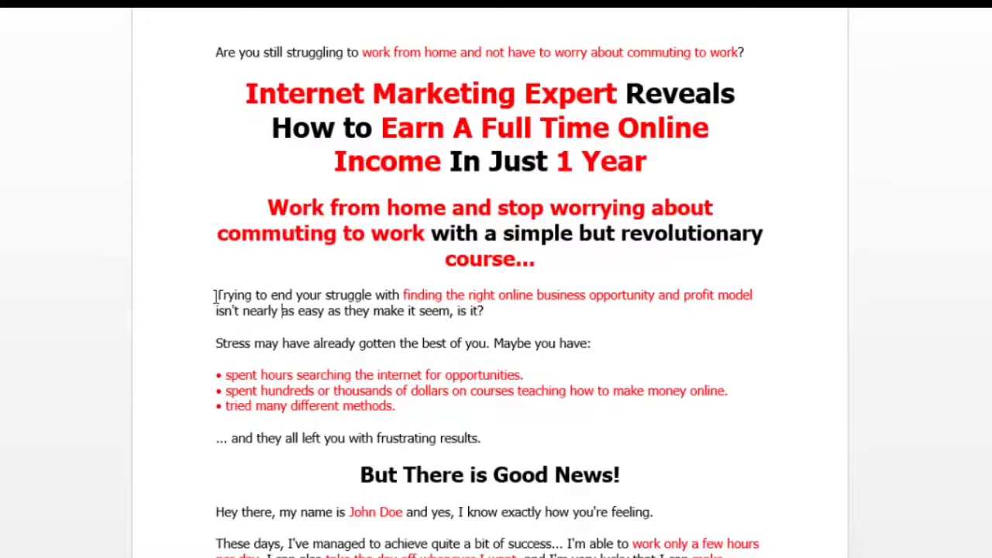
left_click_drag(213, 296, 474, 441)
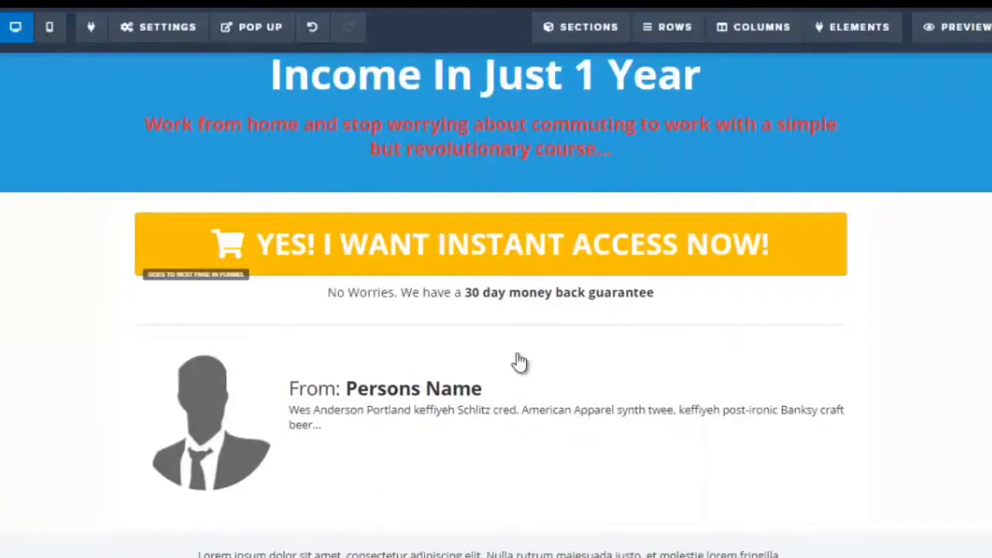
scroll(496, 310, "up", 3)
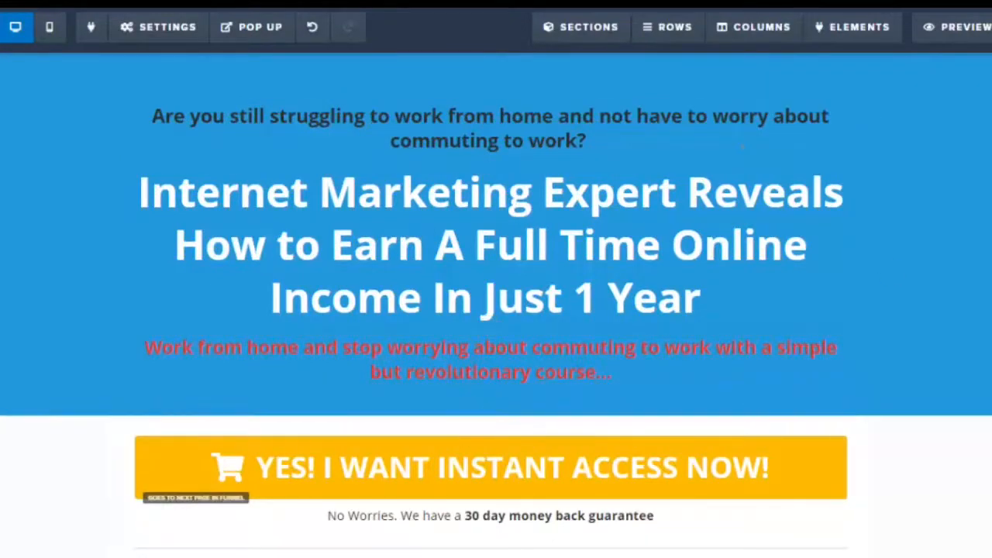
scroll(491, 203, "down", 3)
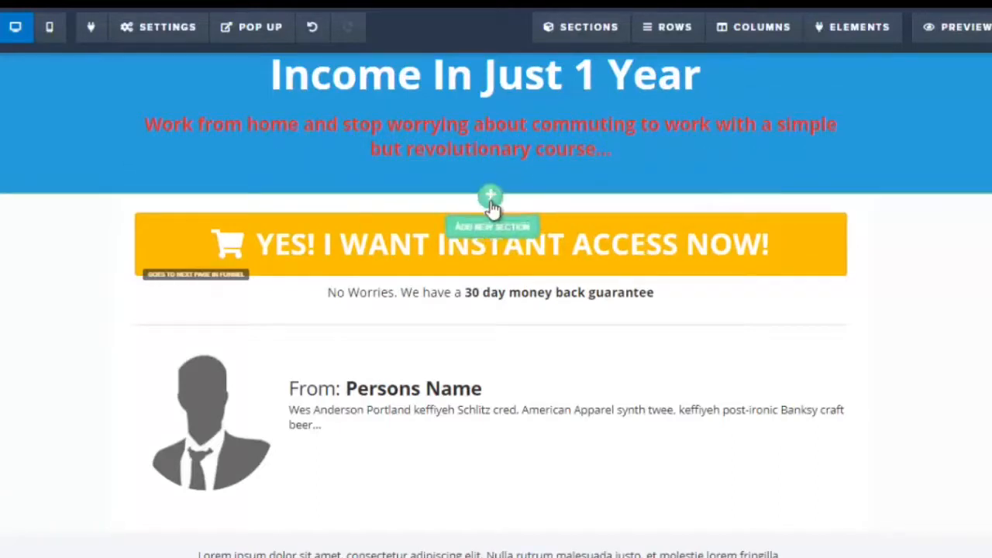
Add a new full-width section with a one-column row holding a paragraph element below the sub-headline
left_click(491, 197)
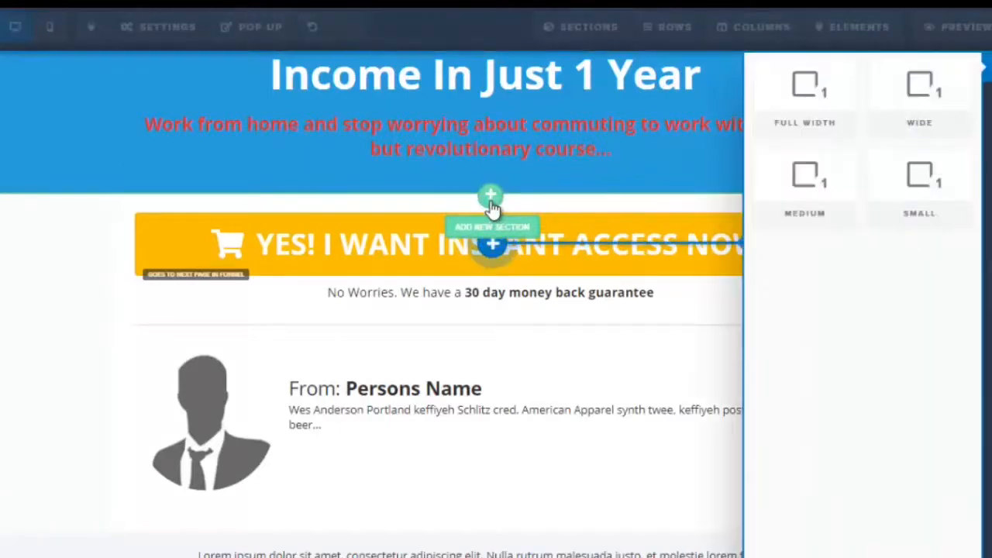
left_click(820, 105)
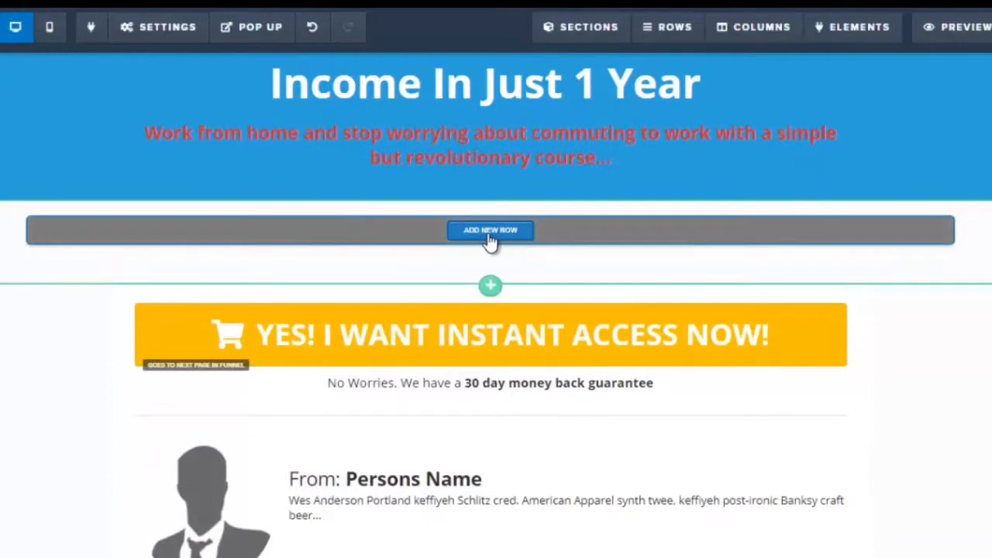
left_click(490, 231)
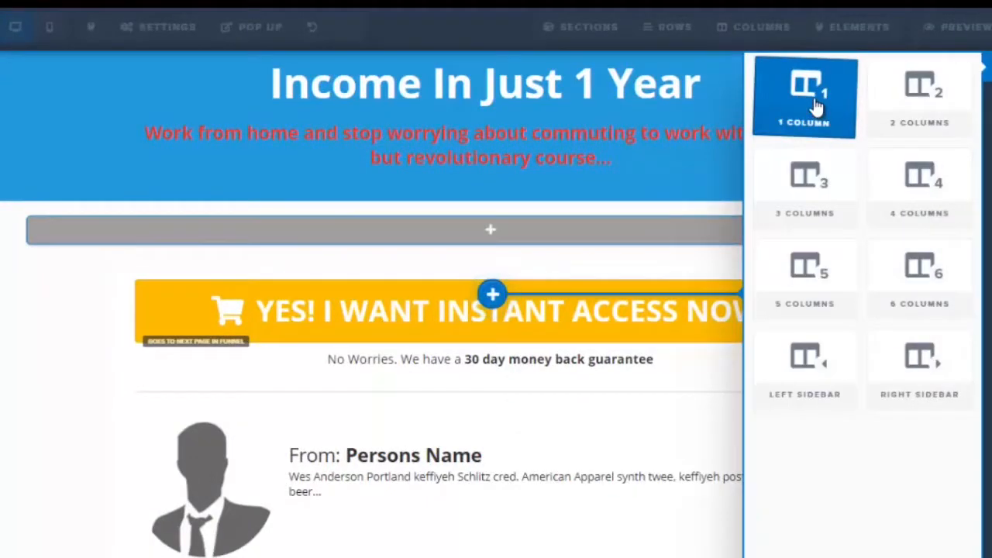
left_click(816, 104)
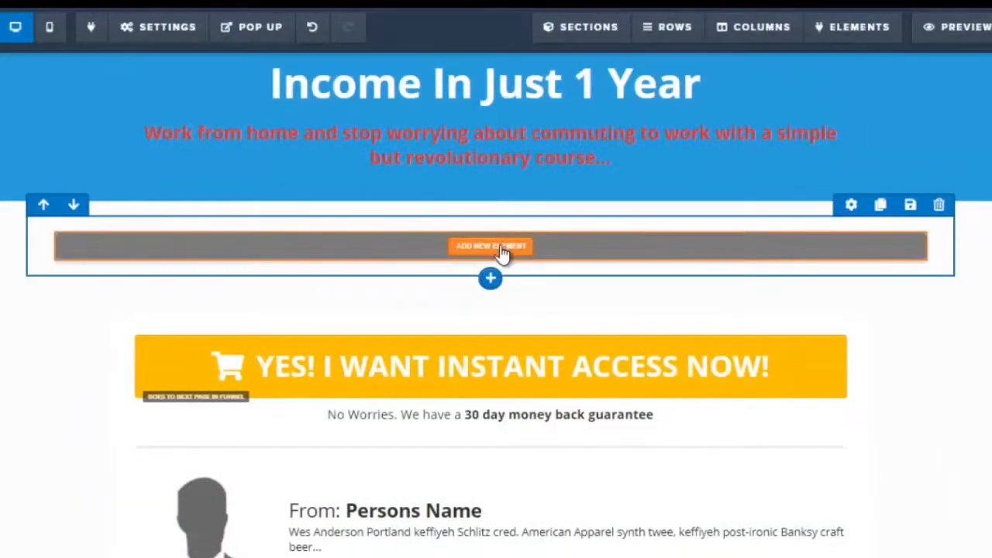
left_click(502, 252)
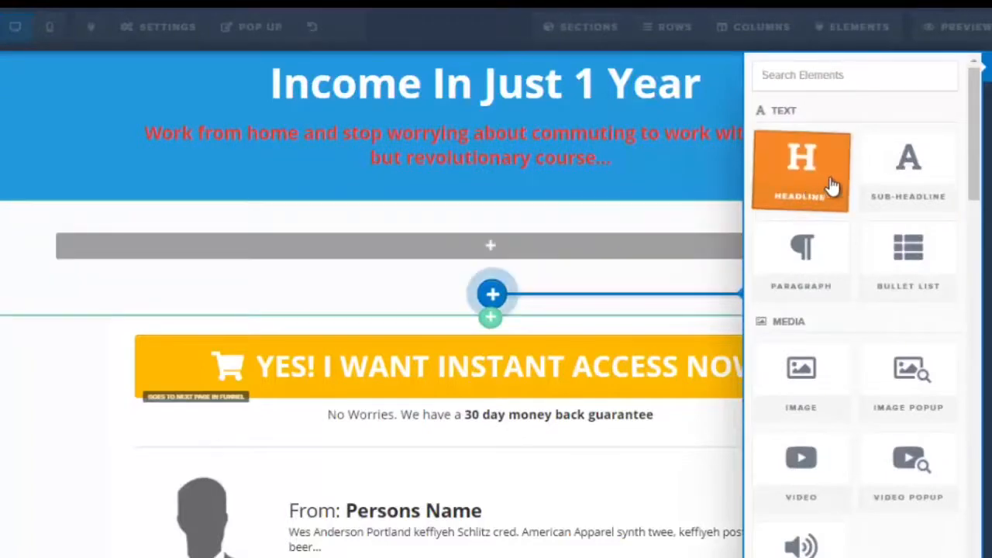
scroll(975, 172, "down", 1)
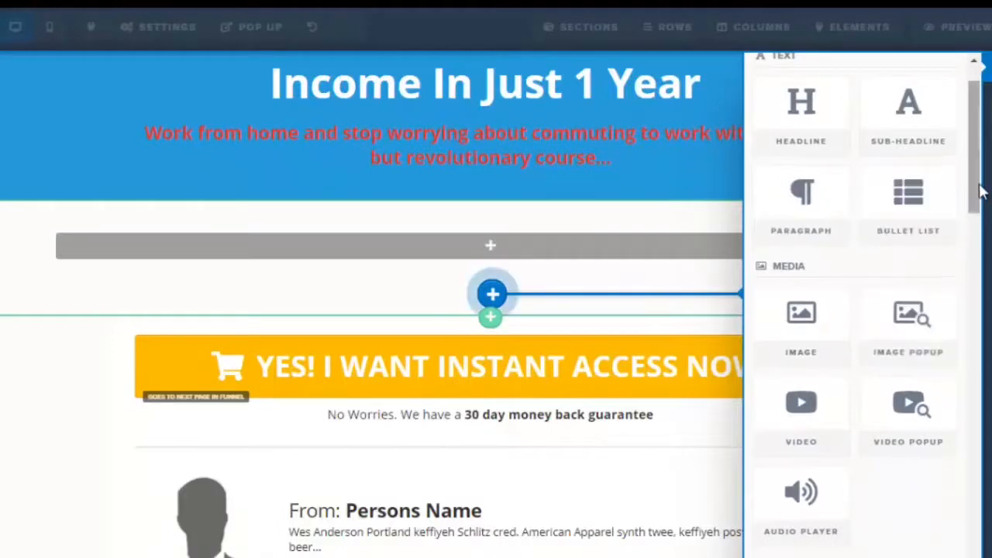
left_click_drag(975, 191, 982, 313)
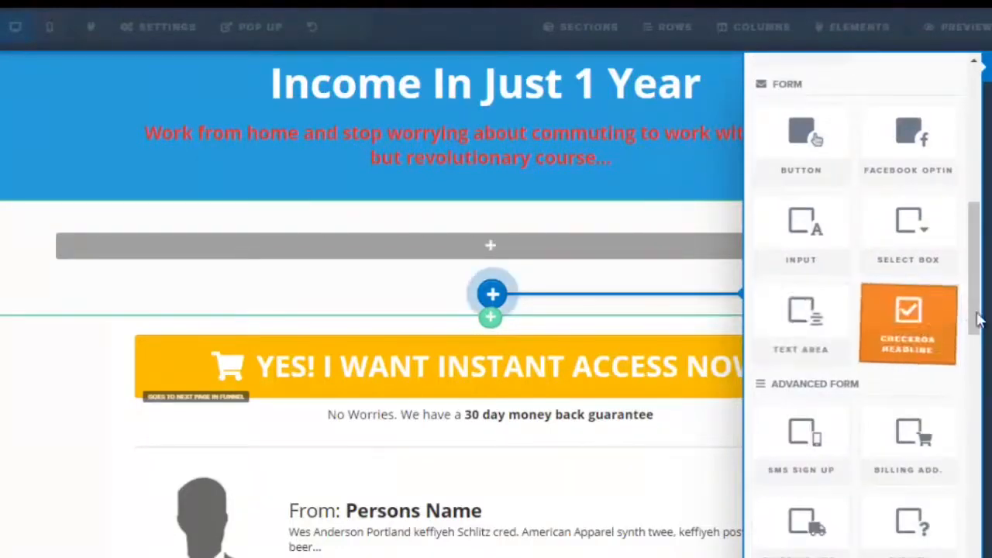
scroll(978, 239, "up", 1)
scroll(978, 239, "up", 6)
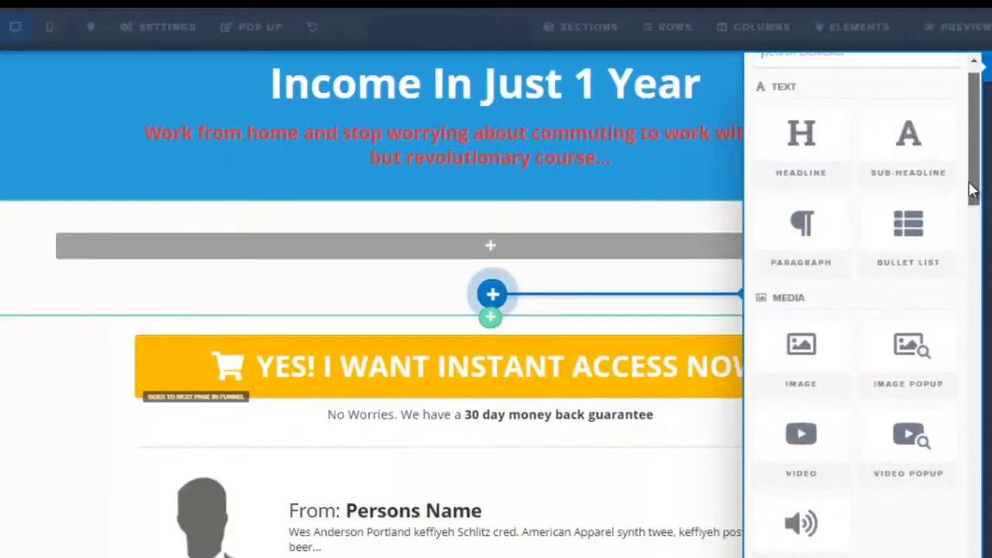
left_click(810, 246)
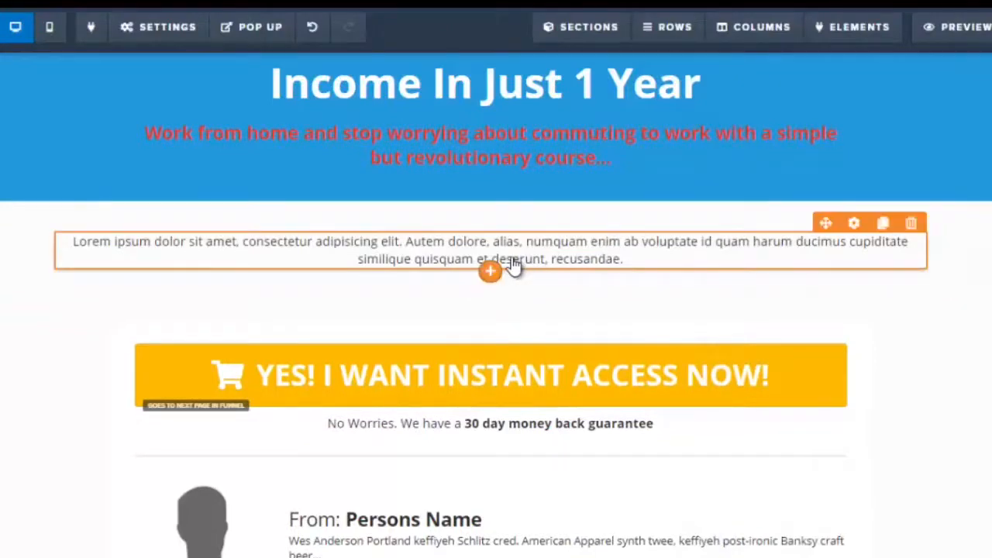
Copy the opening two paragraphs from the Word document and paste them over the new paragraph's placeholder text
scroll(513, 266, "down", 1)
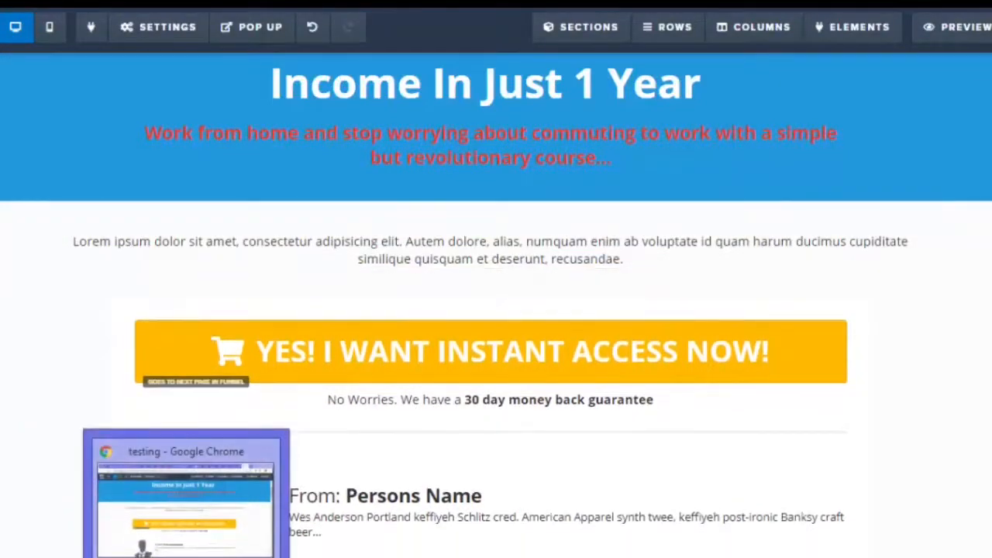
left_click(143, 546)
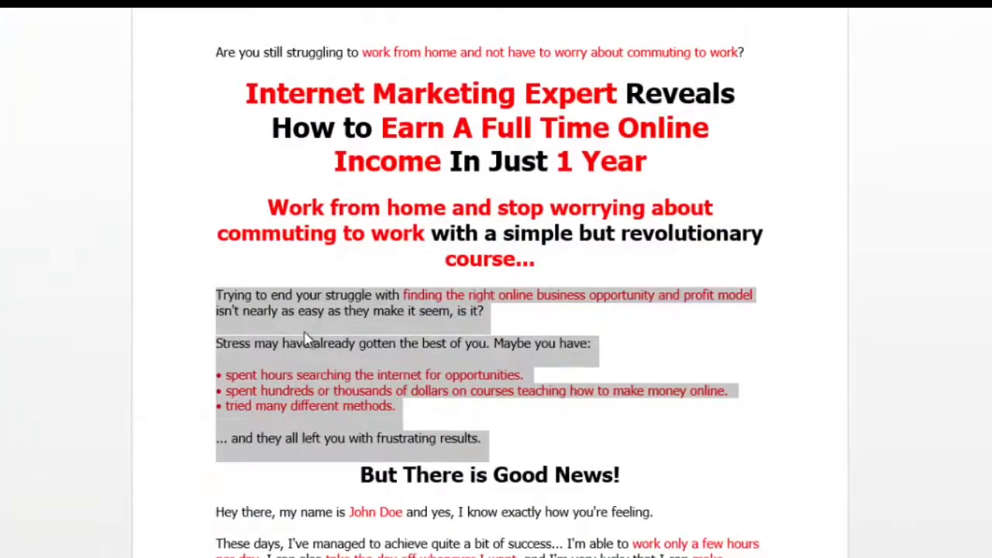
left_click(279, 333)
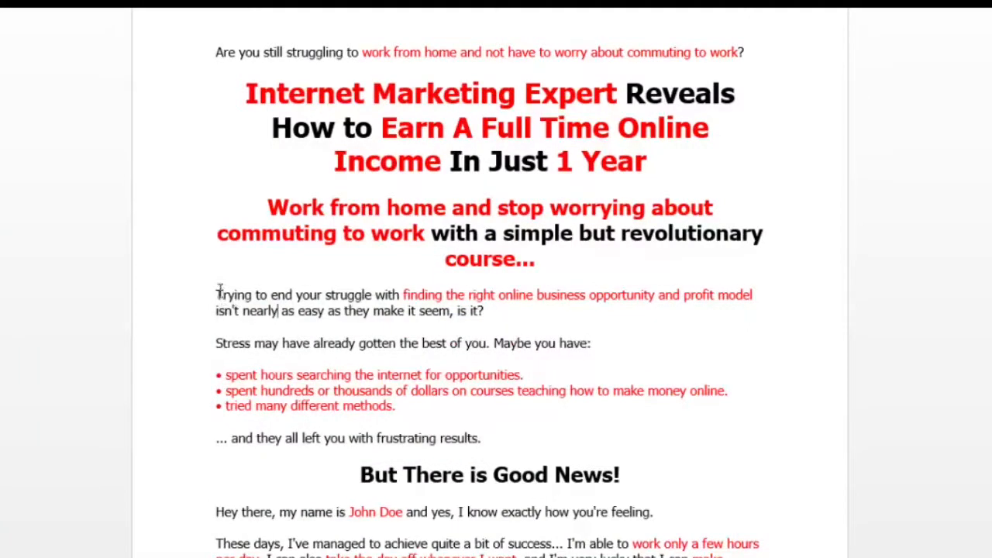
left_click_drag(360, 312, 595, 351)
key("ctrl+c")
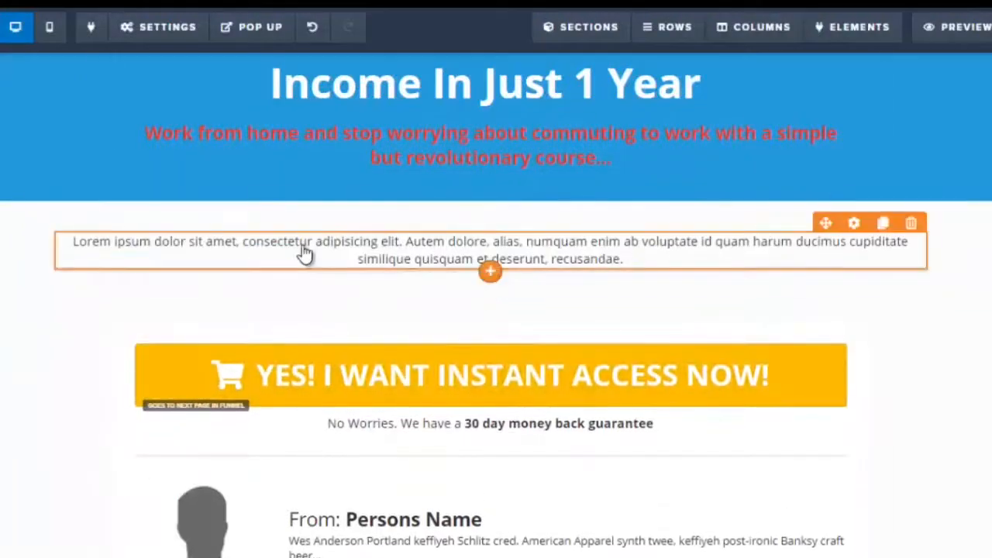
left_click(304, 254)
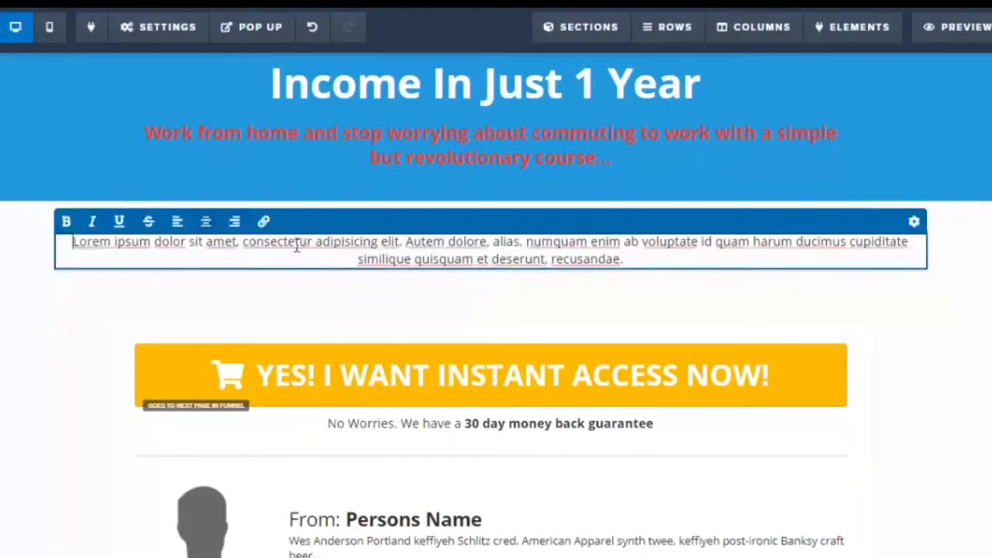
left_click_drag(73, 241, 660, 266)
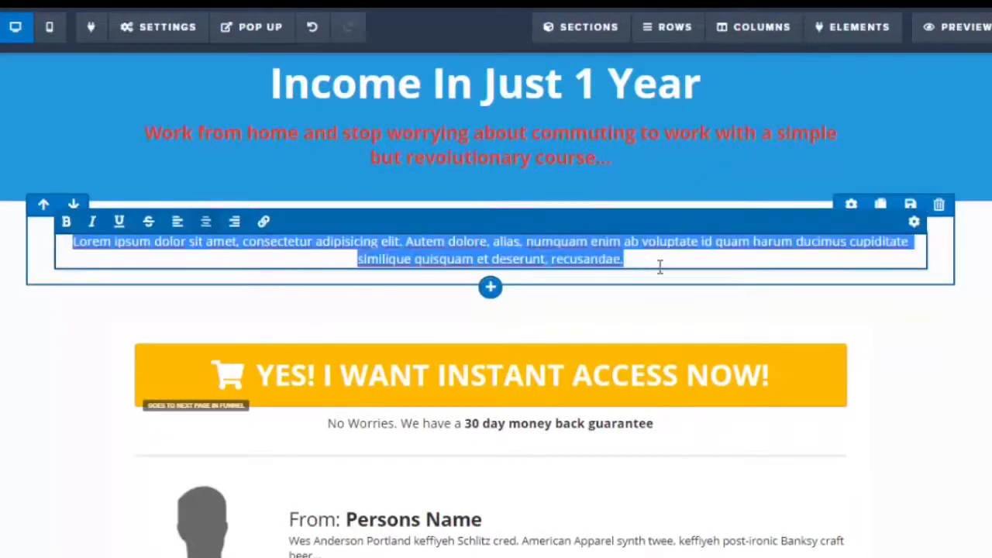
key("ctrl+v")
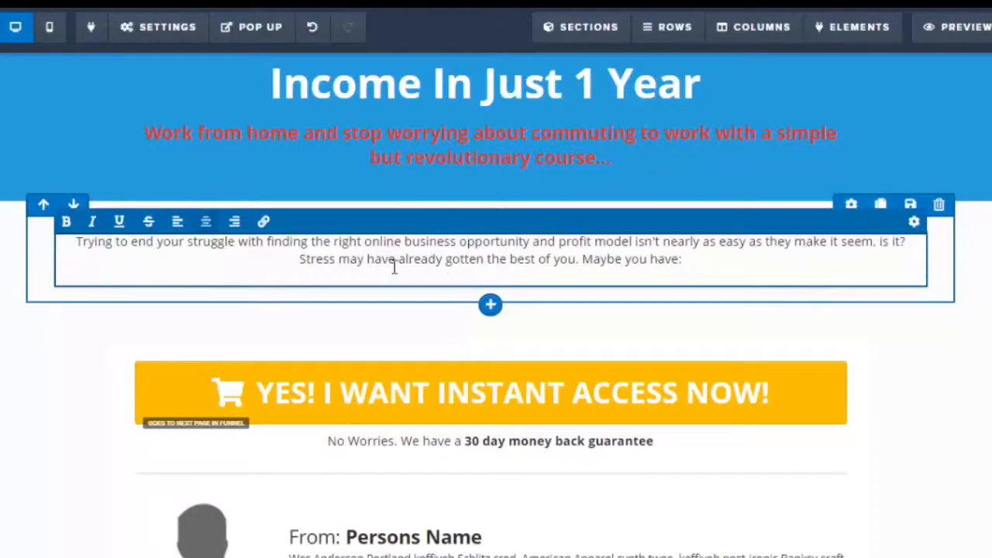
Select the opening paragraphs and increase their font size in the paragraph settings
left_click_drag(77, 243, 709, 261)
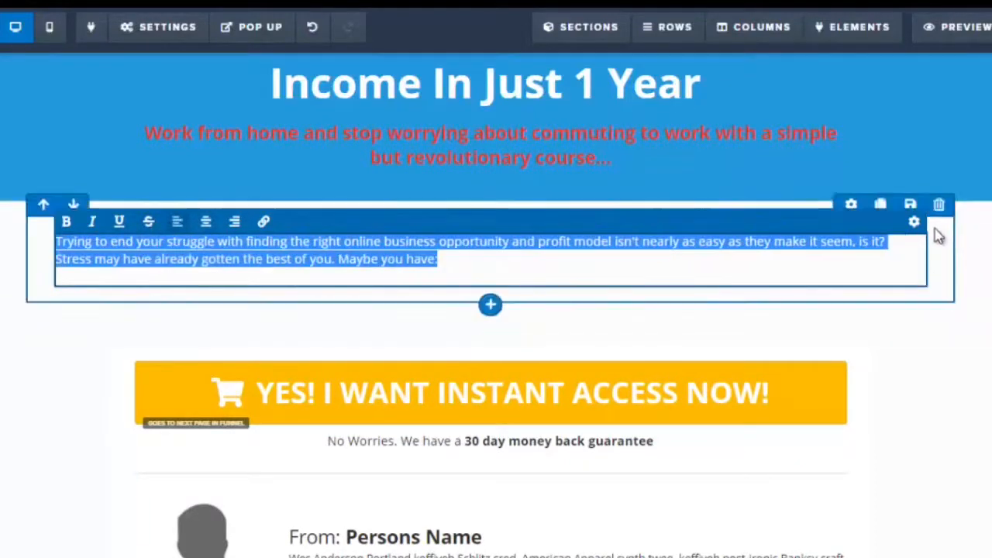
left_click(916, 221)
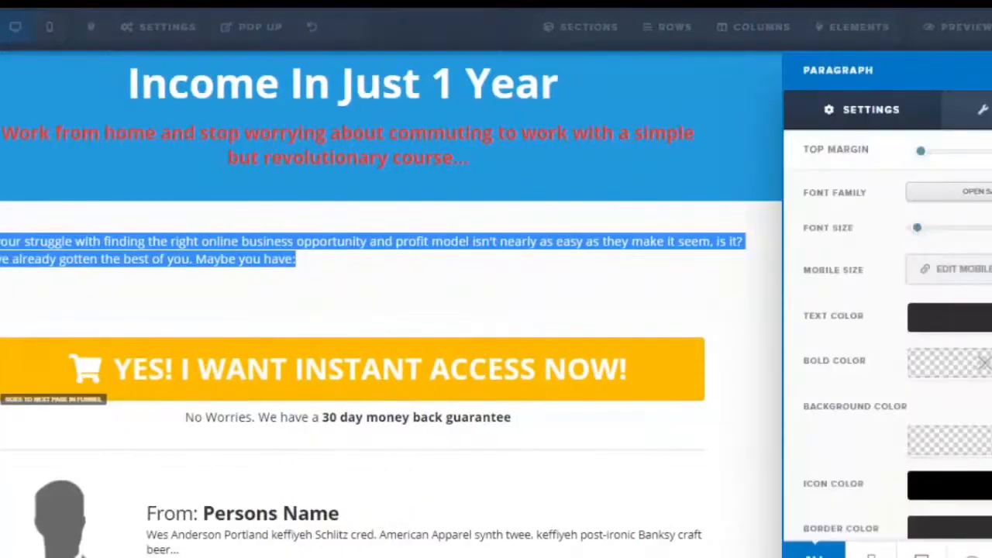
left_click_drag(919, 237, 929, 239)
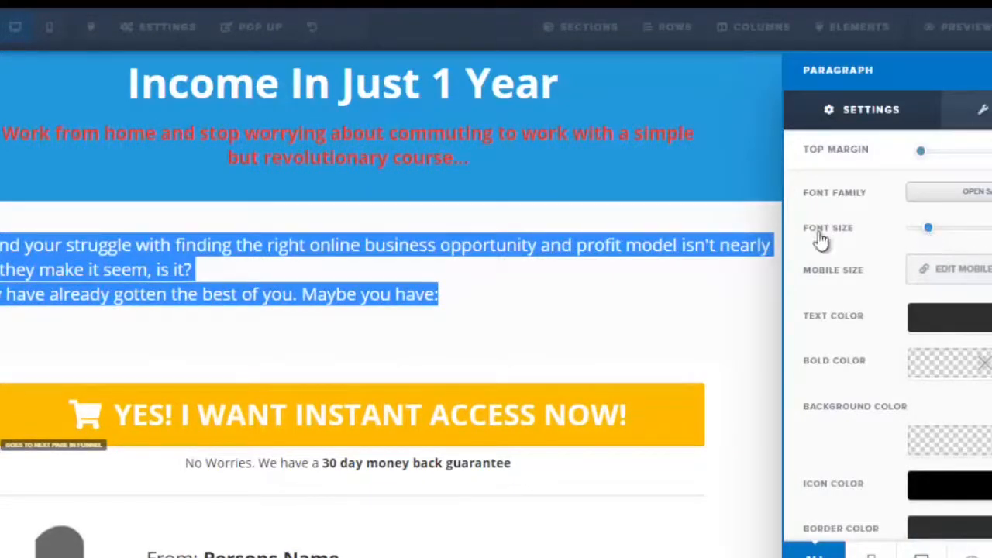
Insert a blank line between the two opening paragraphs
left_click(376, 280)
left_click(371, 263)
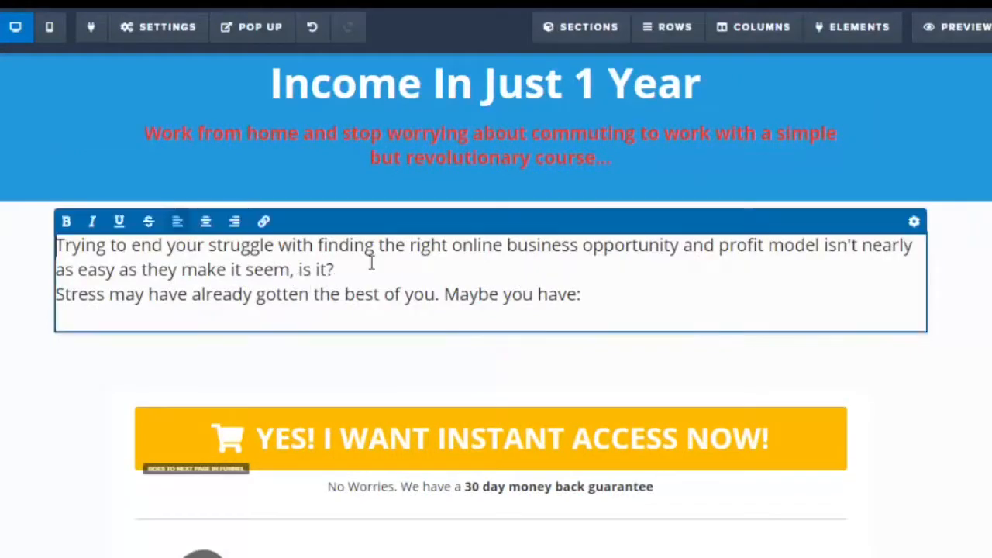
key("Return")
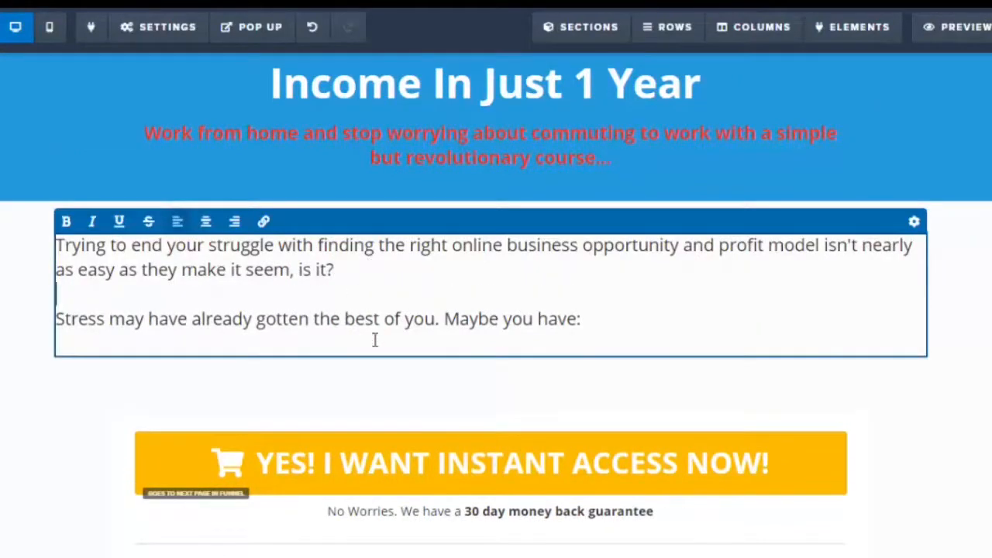
left_click(348, 382)
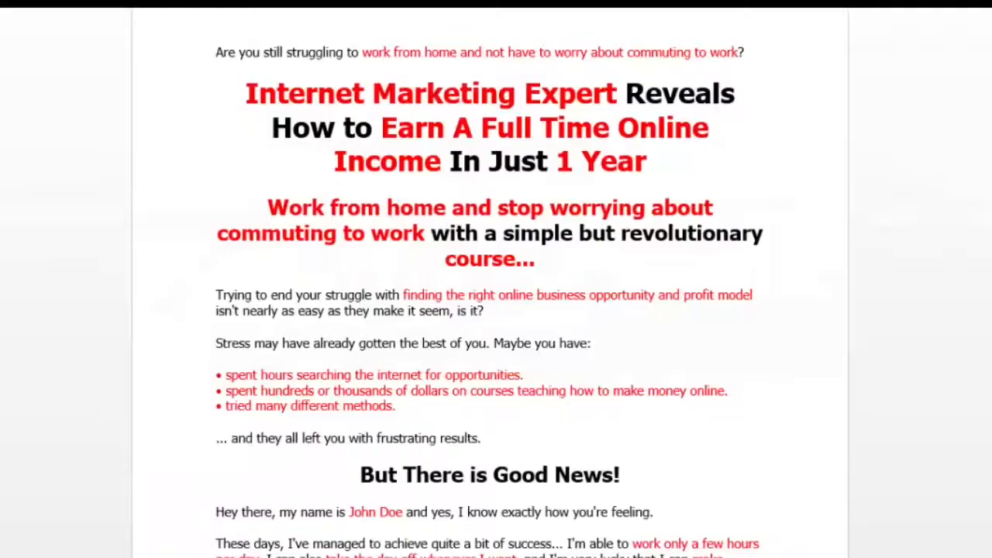
Add a bullet list element below the paragraph and paste the three bullet points from the Word document into it
left_click_drag(216, 294, 350, 367)
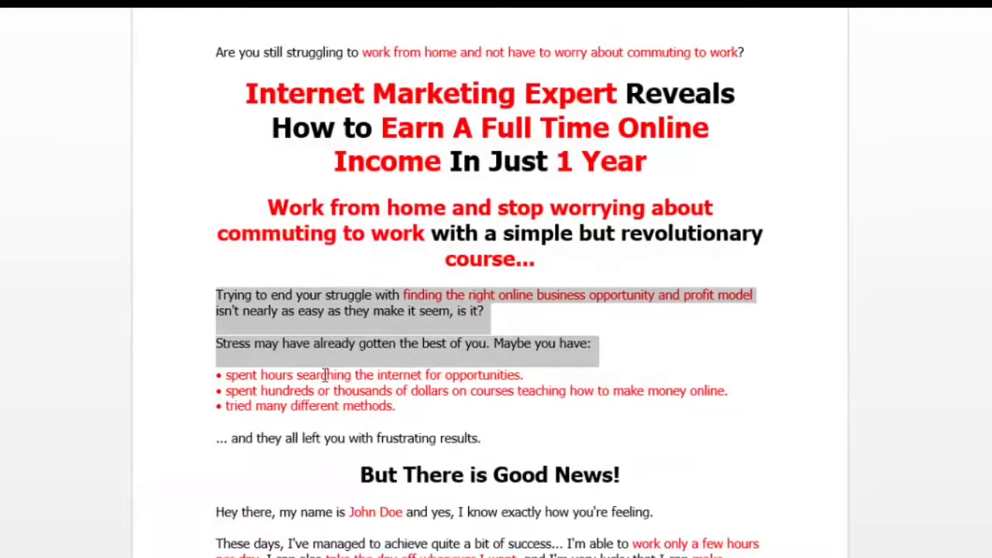
left_click(266, 376)
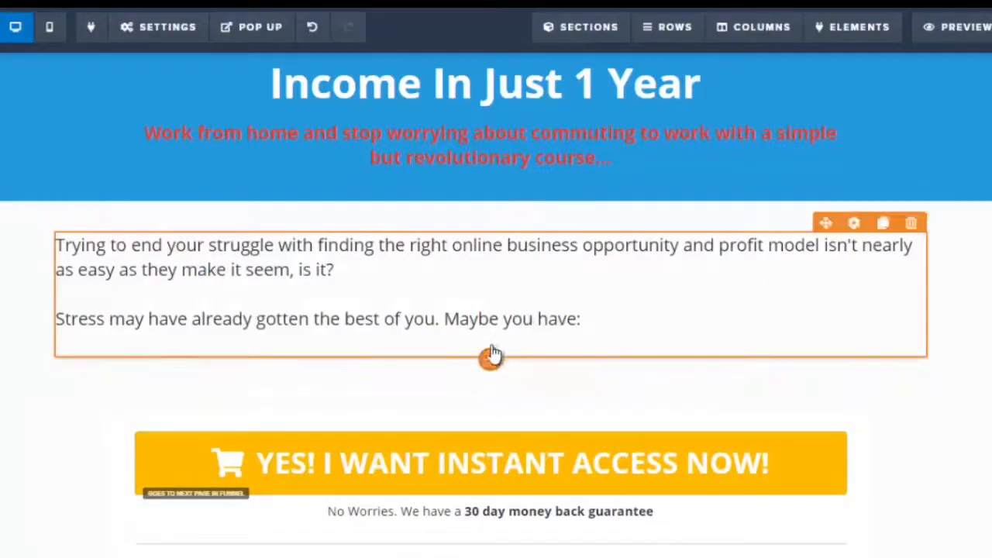
left_click(490, 360)
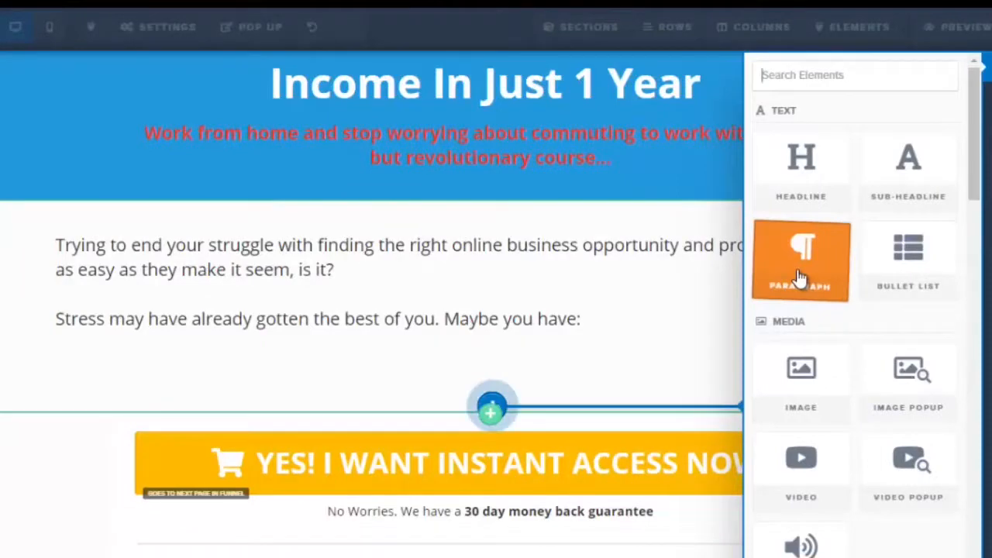
left_click(879, 278)
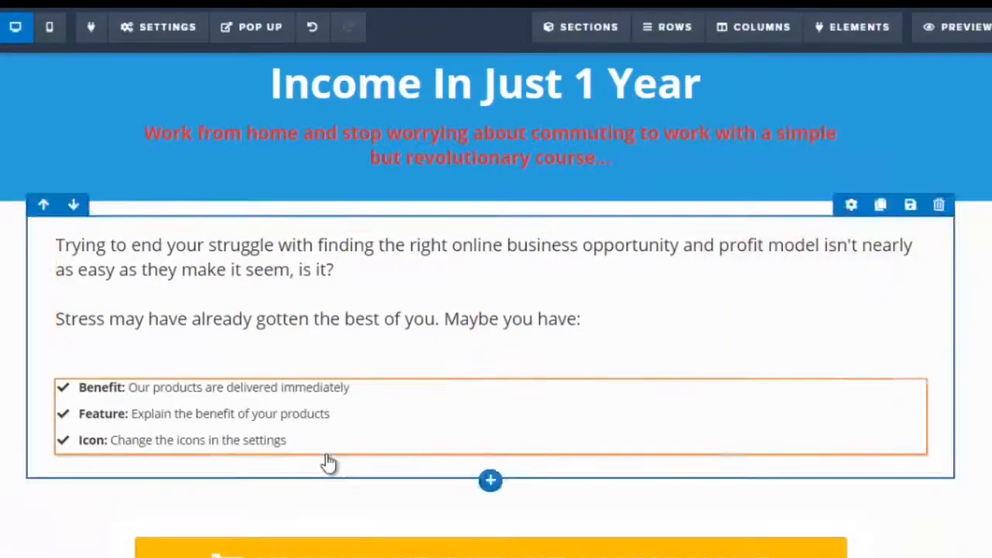
left_click(171, 395)
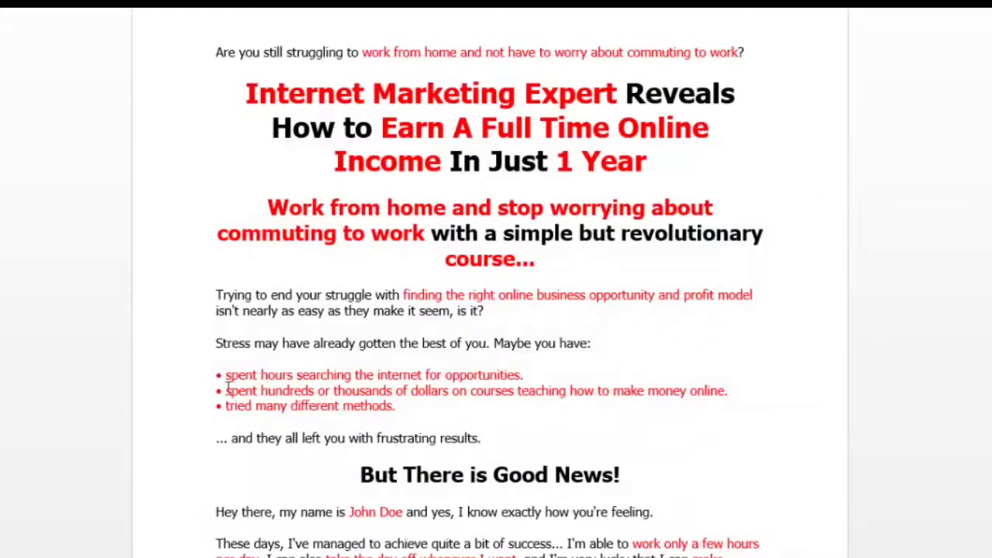
left_click_drag(228, 379, 523, 405)
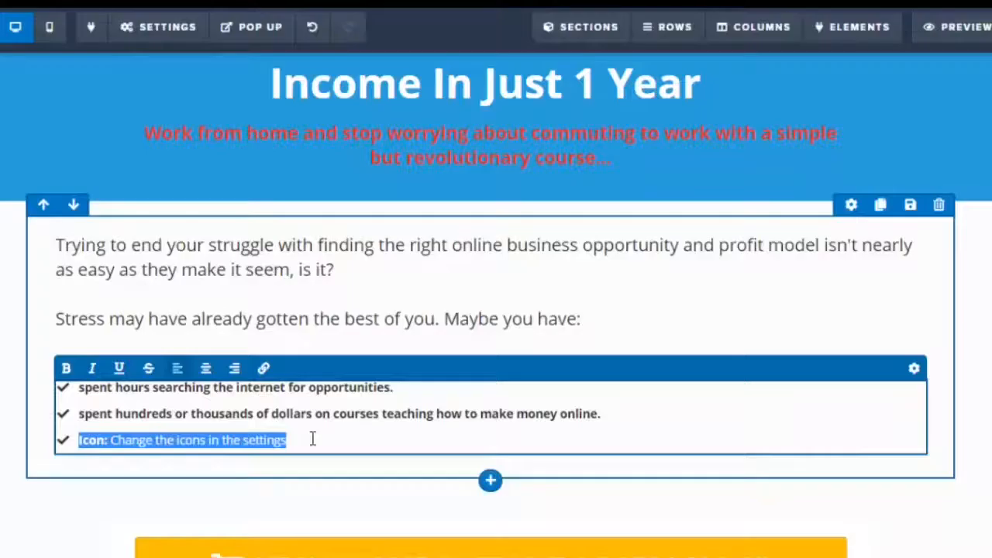
type("tried many different methods.")
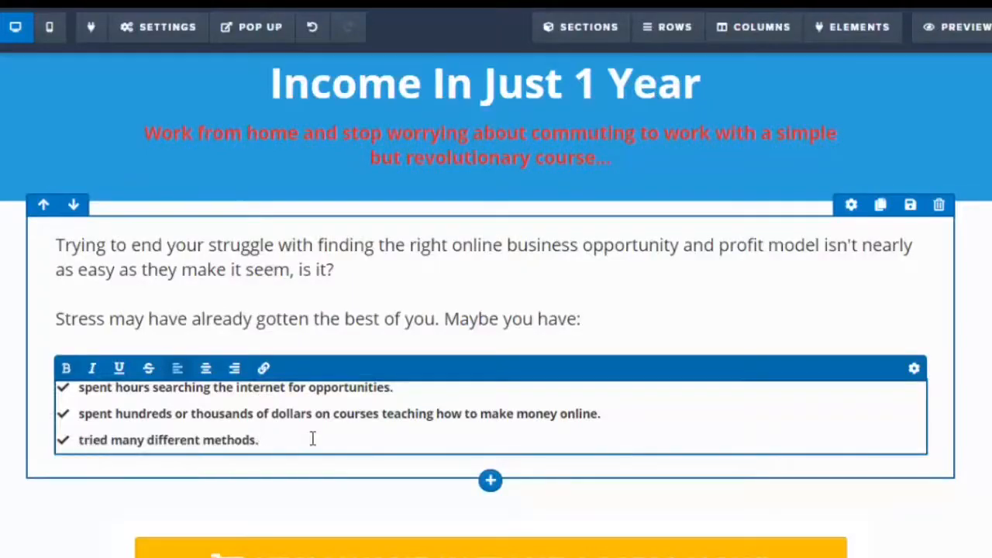
Try switching the bullet list's type to Ordered List and back to Icon List
left_click_drag(313, 440, 141, 397)
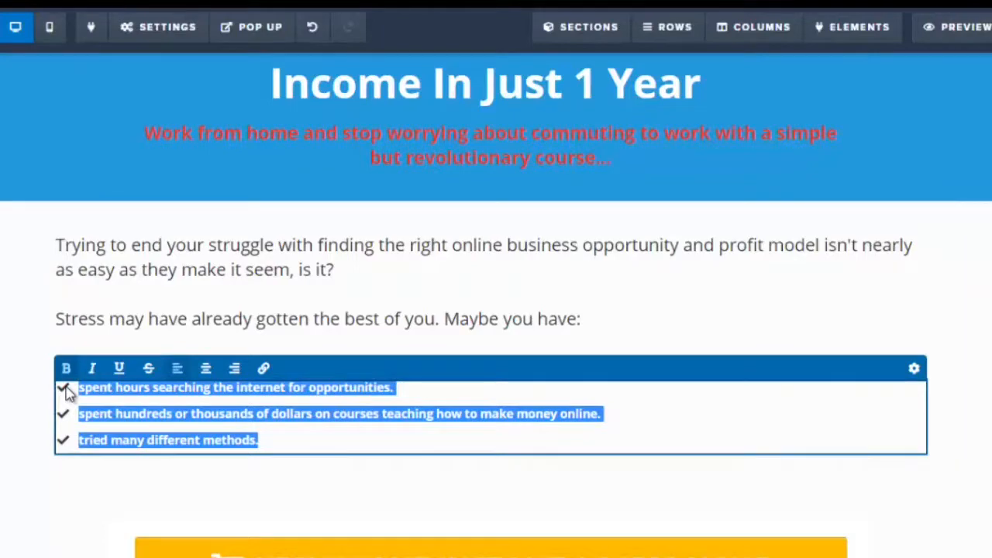
left_click(914, 370)
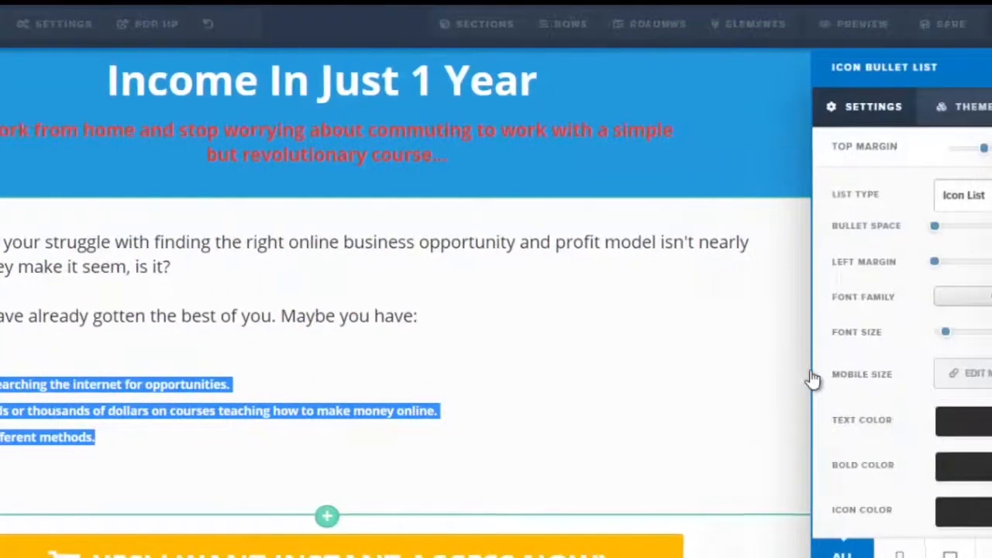
left_click(940, 195)
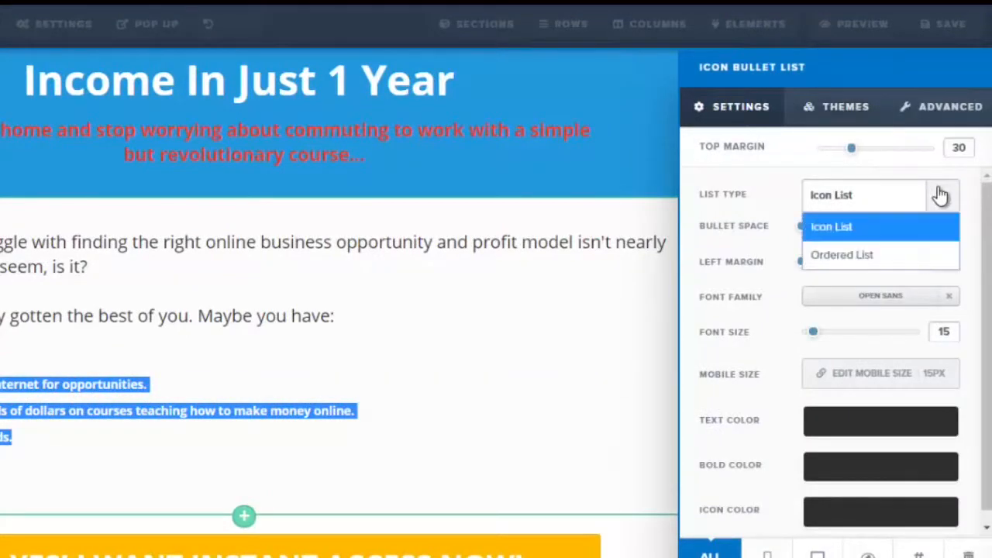
left_click(888, 253)
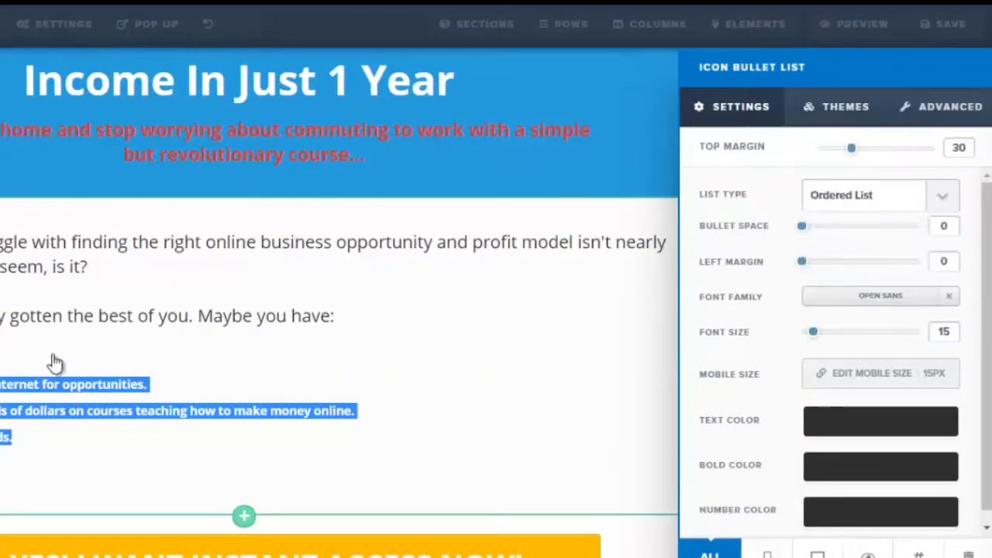
left_click(942, 200)
left_click(844, 228)
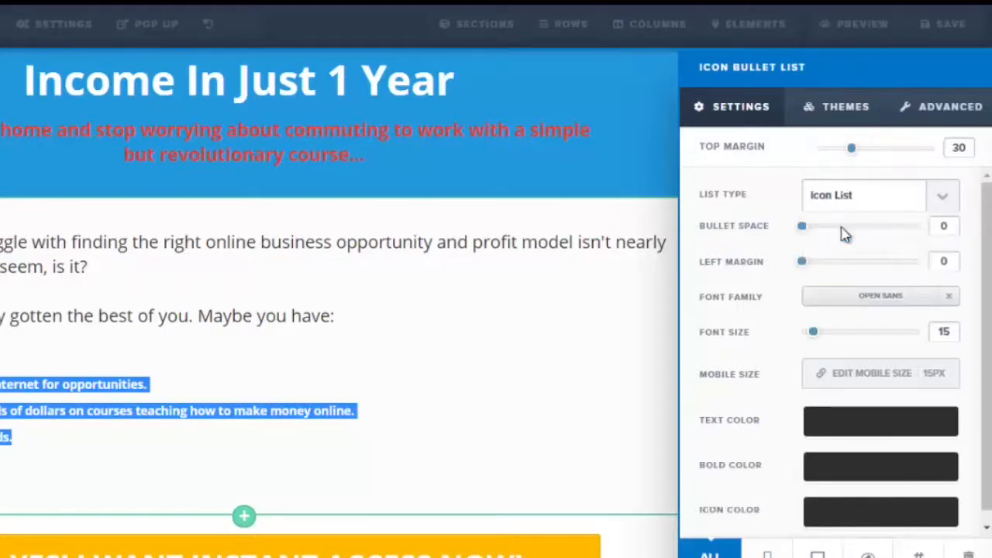
Apply the green checkbox theme to the bullet list
left_click(840, 120)
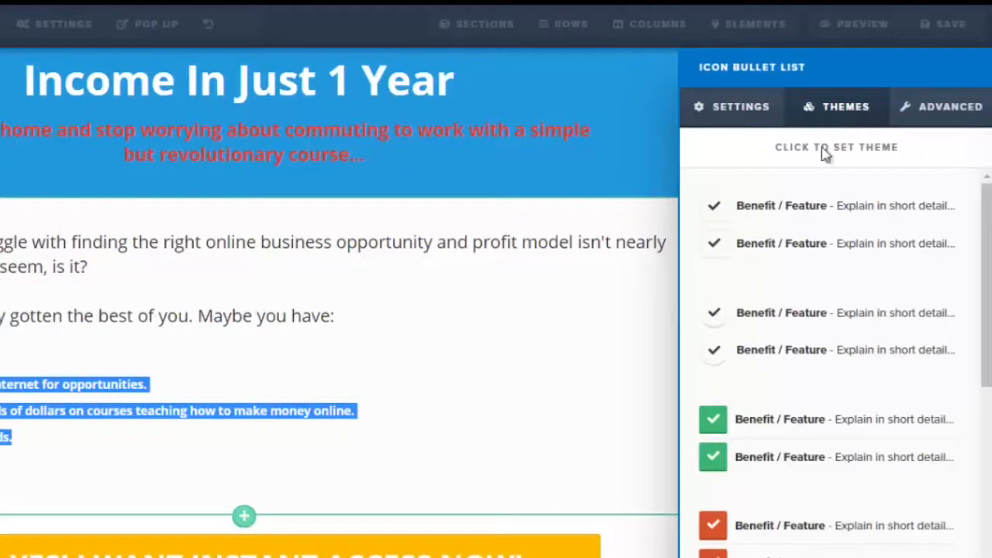
left_click_drag(990, 314, 989, 355)
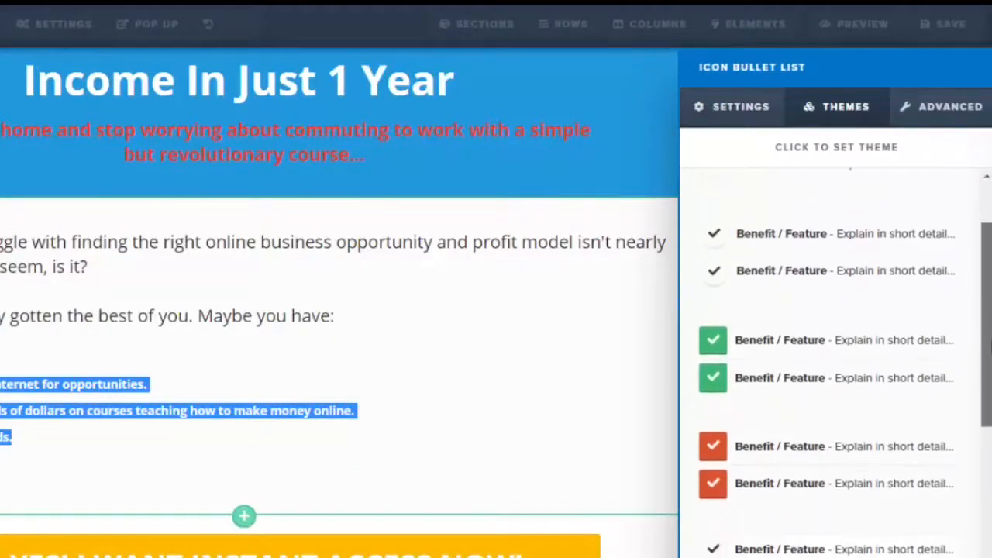
left_click(719, 347)
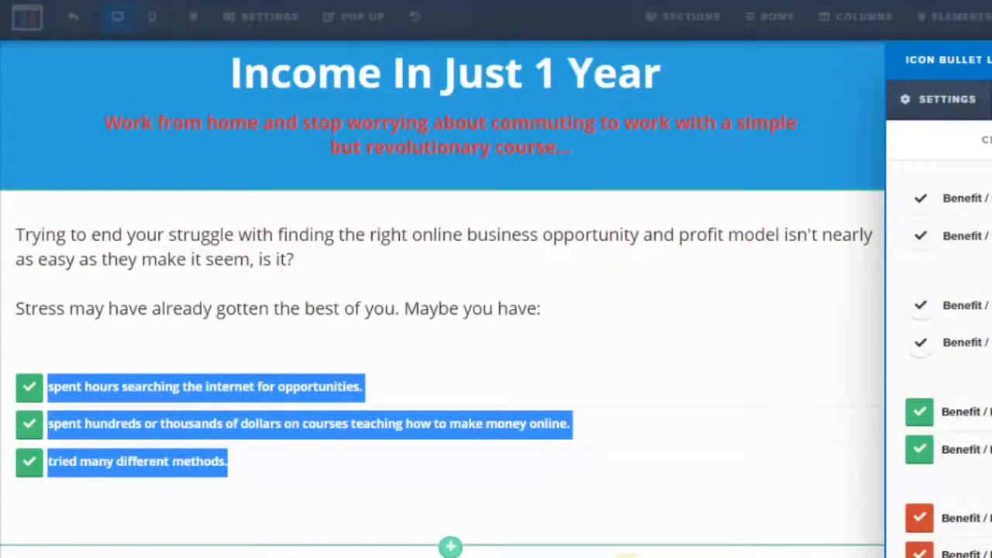
left_click(949, 103)
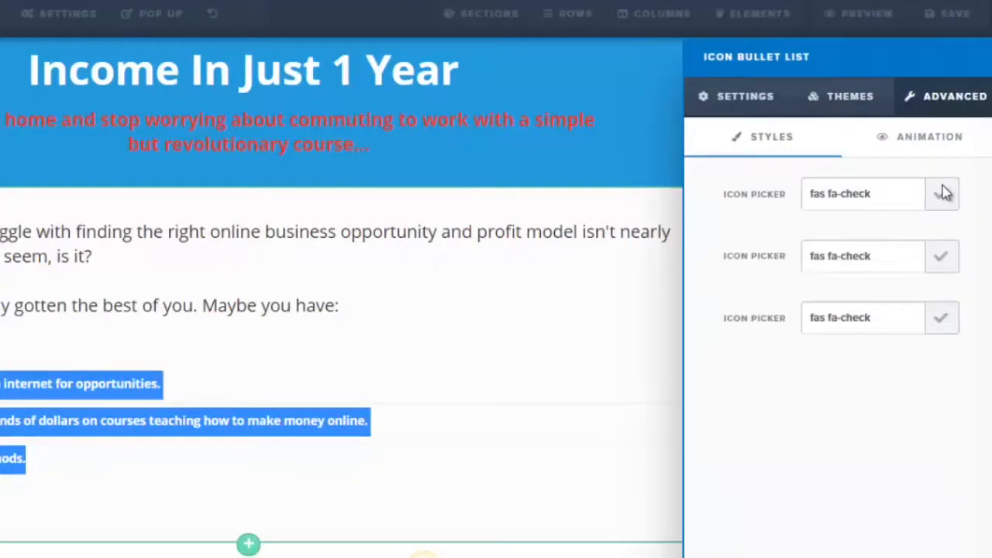
left_click(944, 194)
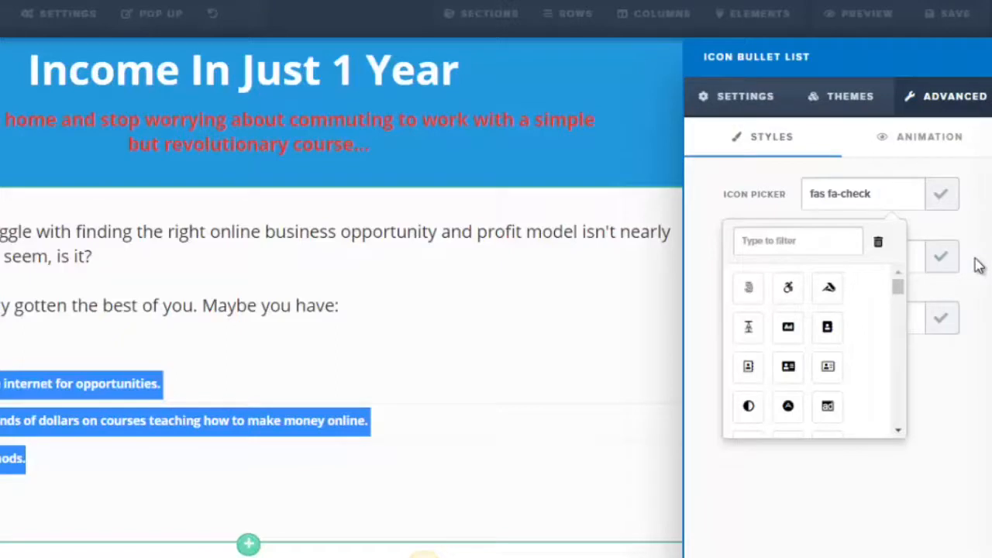
left_click(984, 213)
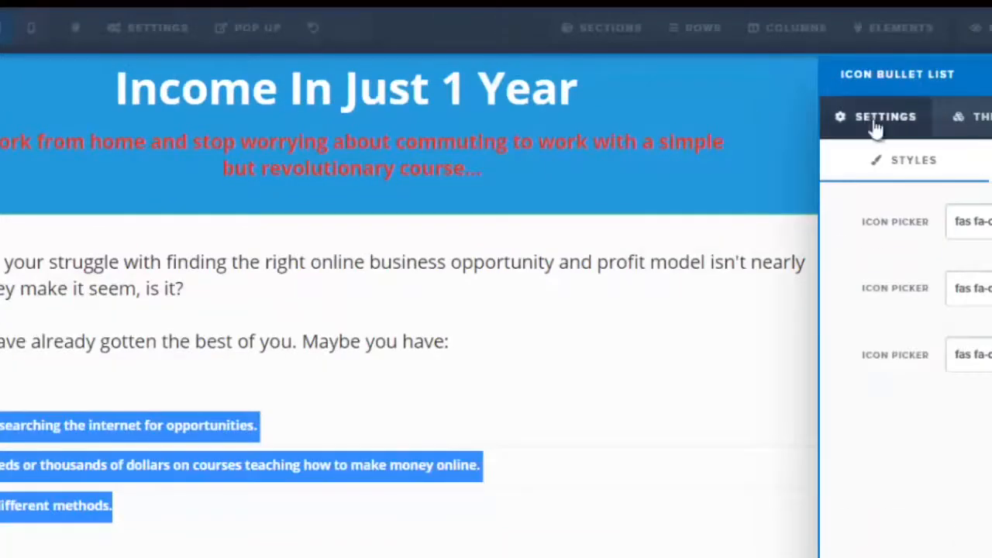
left_click(876, 128)
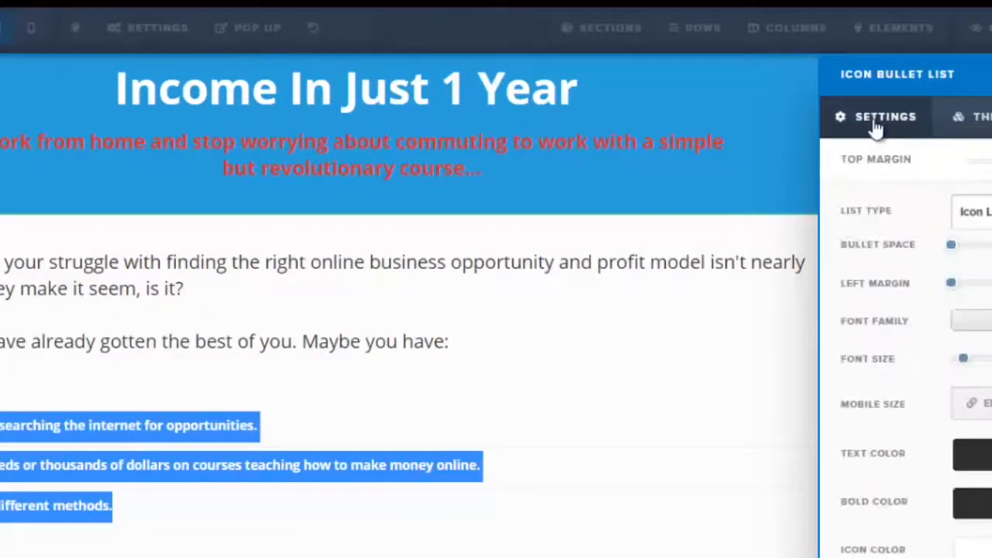
Select the bullet list text and increase its font size in the list settings
left_click(284, 315)
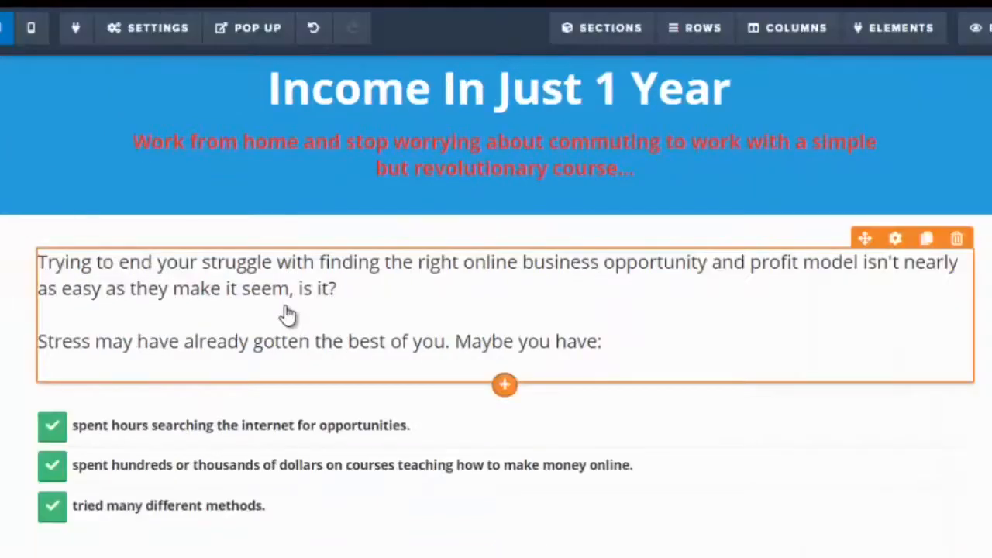
scroll(496, 310, "down", 1)
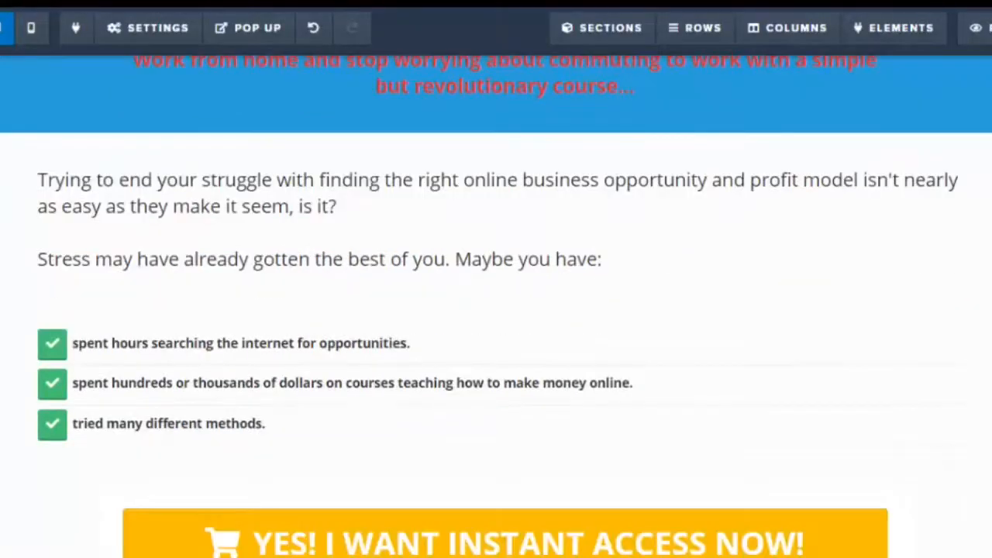
left_click(81, 344)
left_click_drag(72, 341, 320, 414)
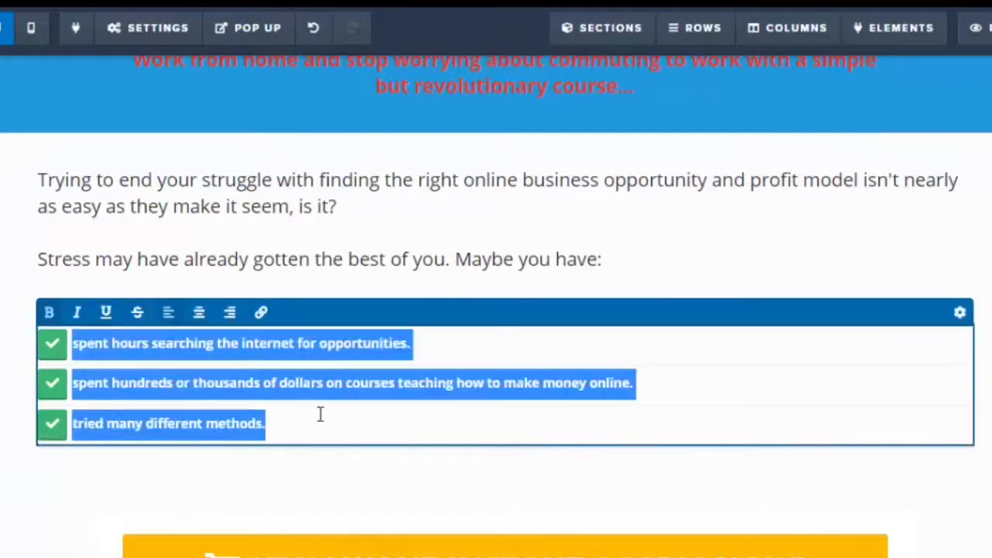
left_click(960, 314)
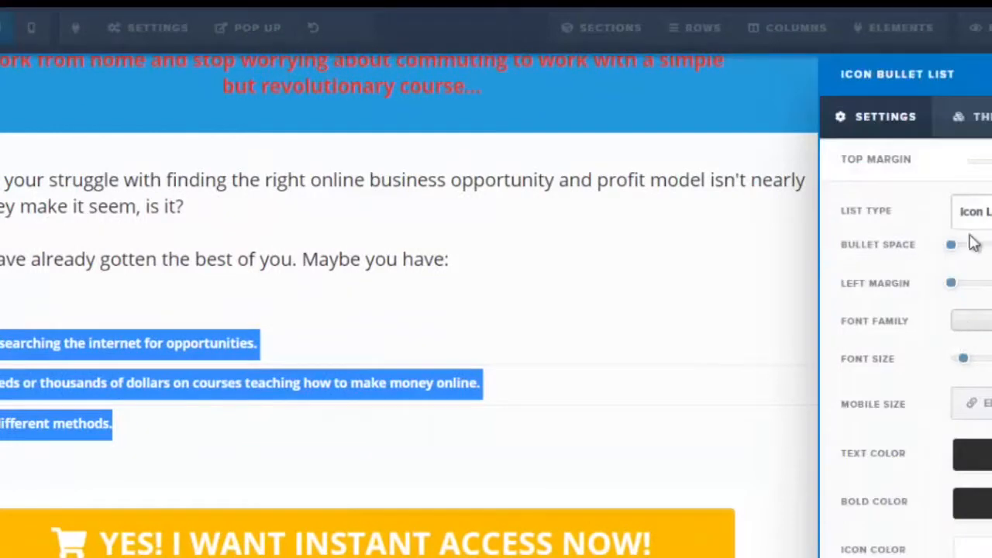
left_click_drag(963, 361, 976, 368)
left_click(603, 331)
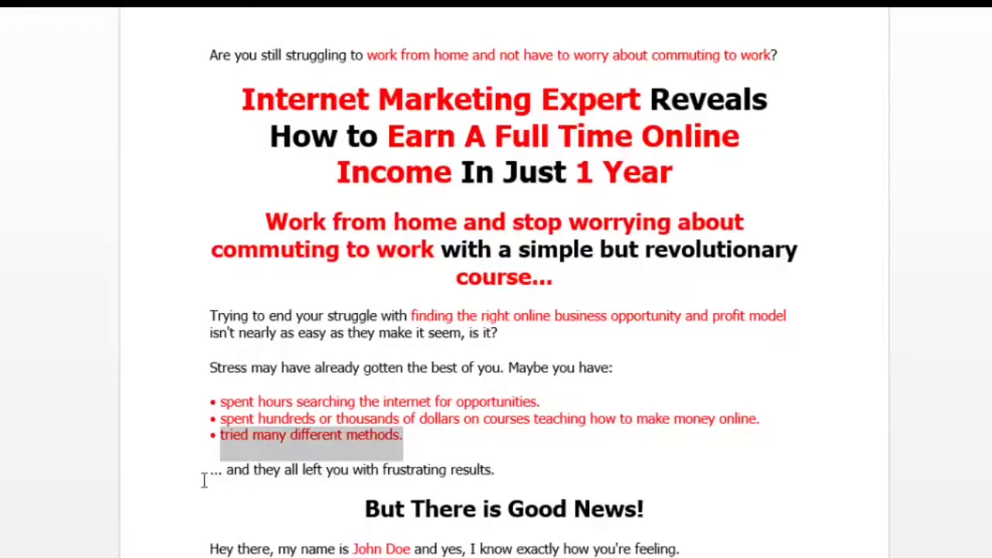
Add a paragraph below the bullet list and paste the line '... and they all left you with frustrating results.' from the Word document
left_click_drag(210, 470, 505, 480)
key("ctrl+c")
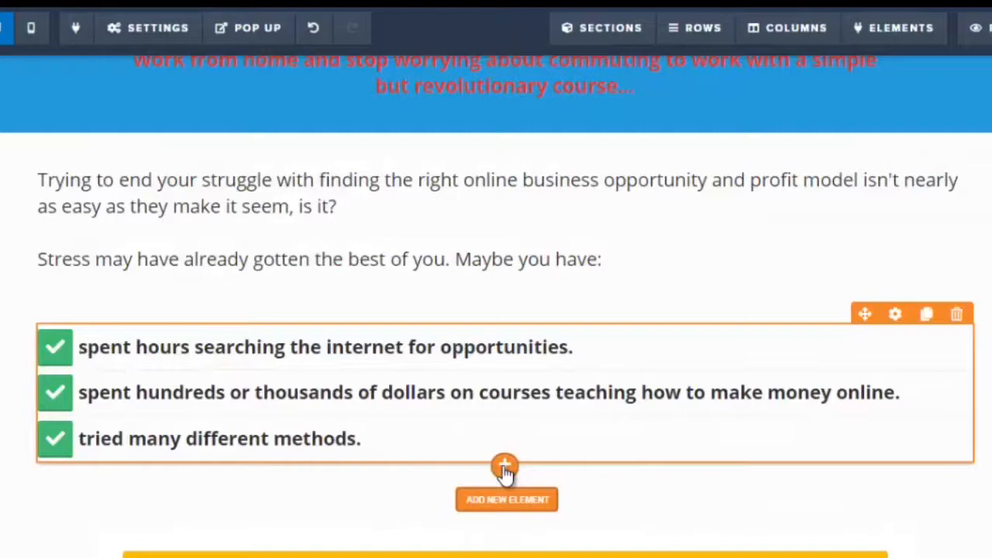
left_click(504, 468)
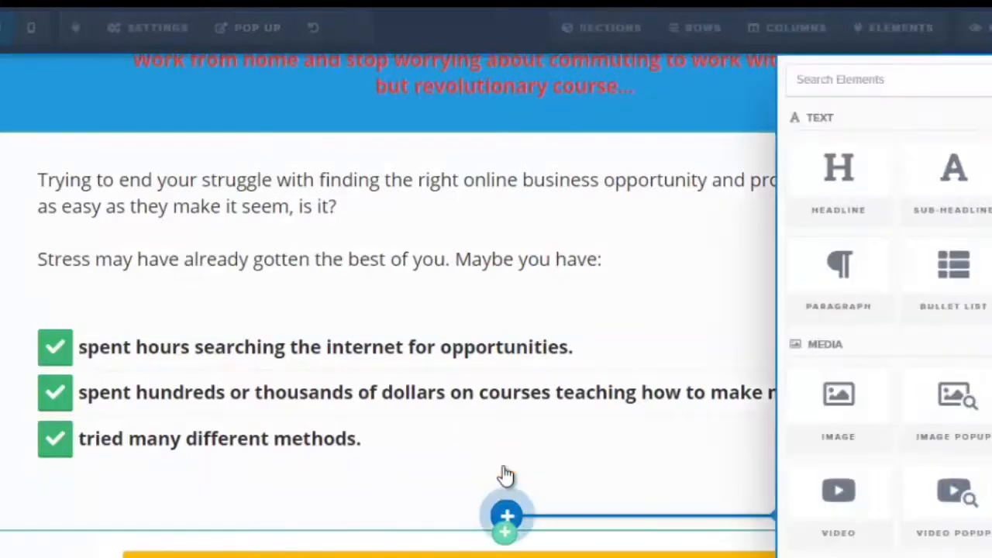
left_click(851, 314)
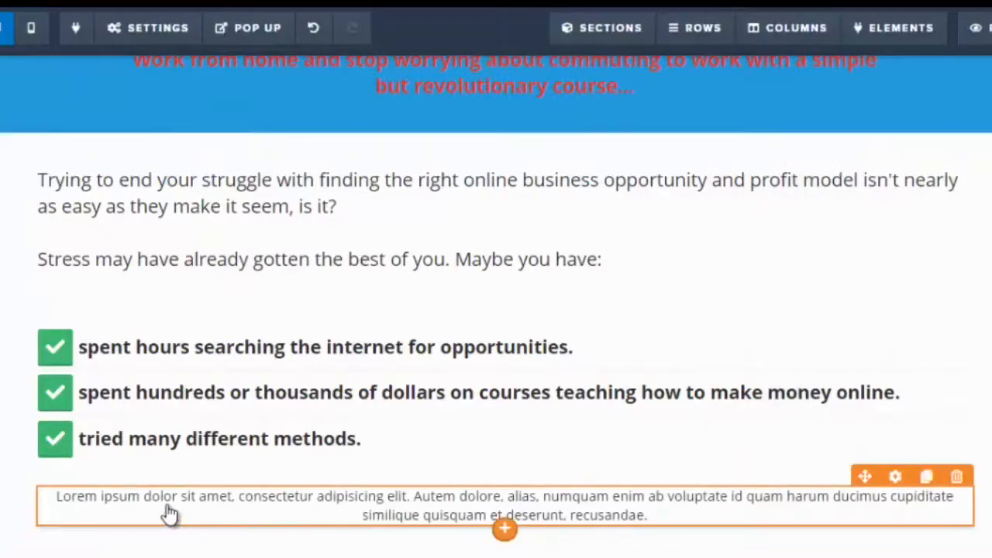
left_click(77, 502)
left_click_drag(56, 496, 657, 515)
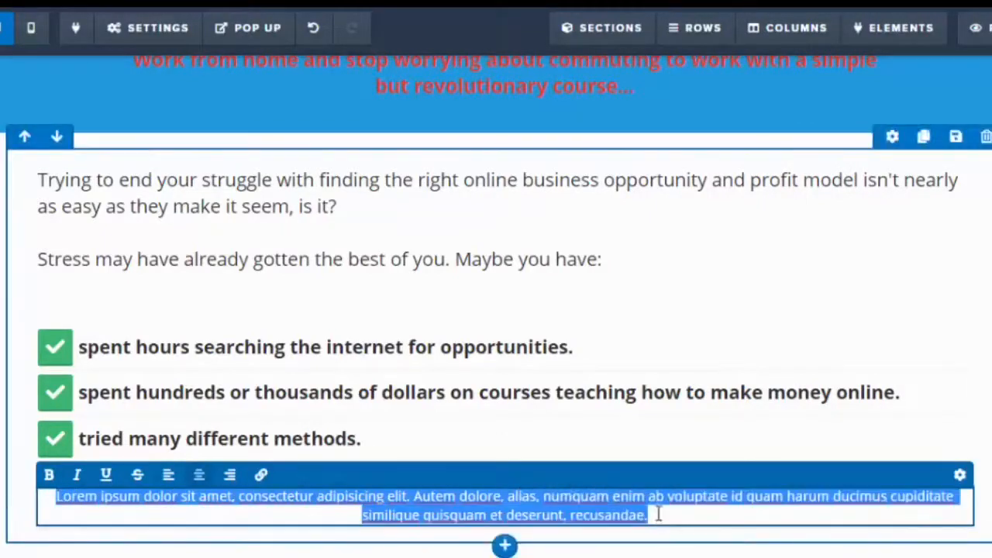
key("ctrl+v")
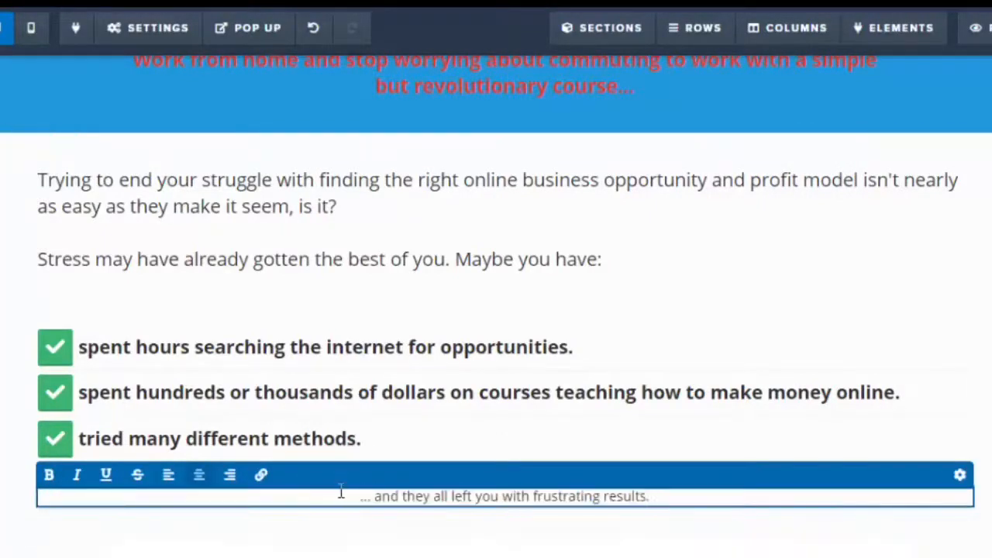
left_click_drag(359, 496, 661, 515)
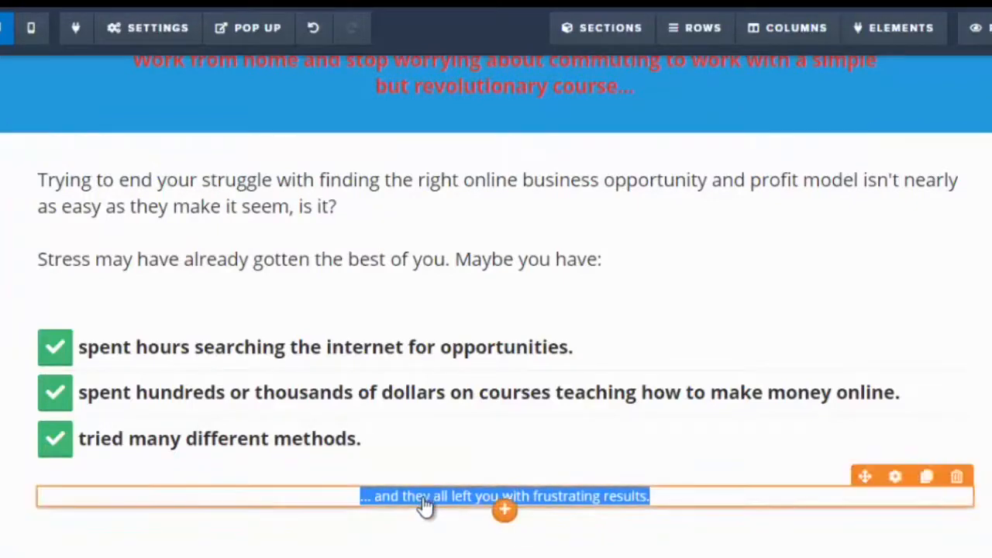
Increase the font size of the '... and they all left you with frustrating results.' paragraph in its settings
left_click(171, 475)
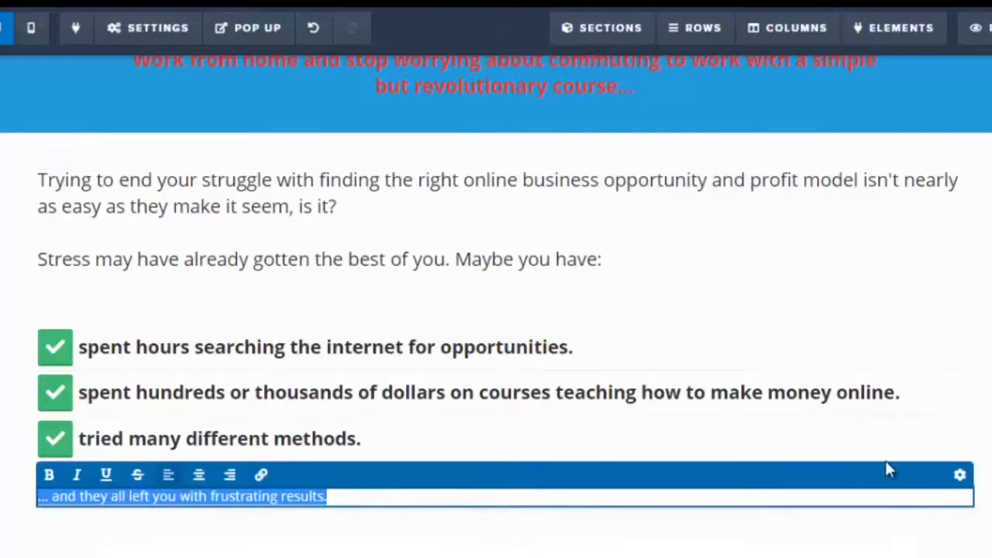
left_click(959, 475)
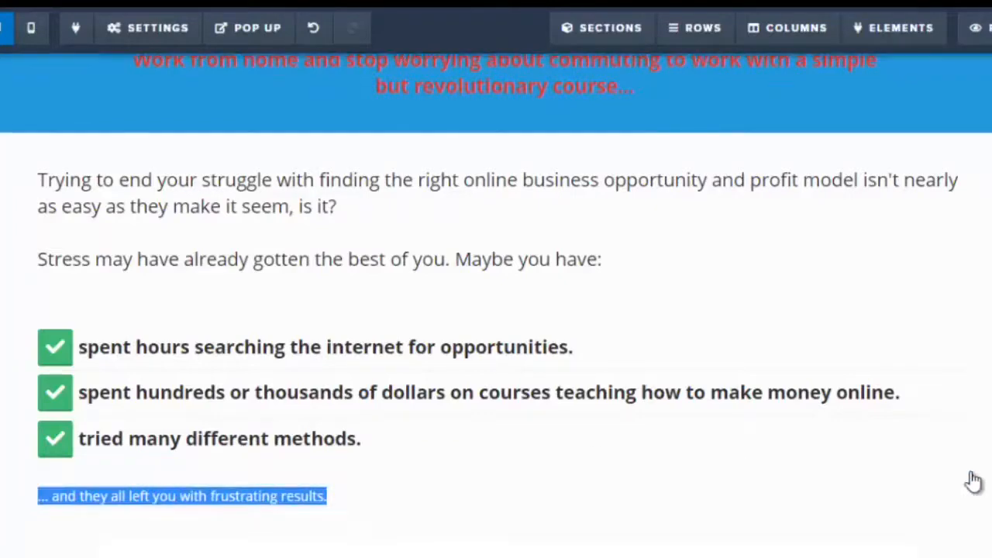
scroll(906, 372, "down", 3)
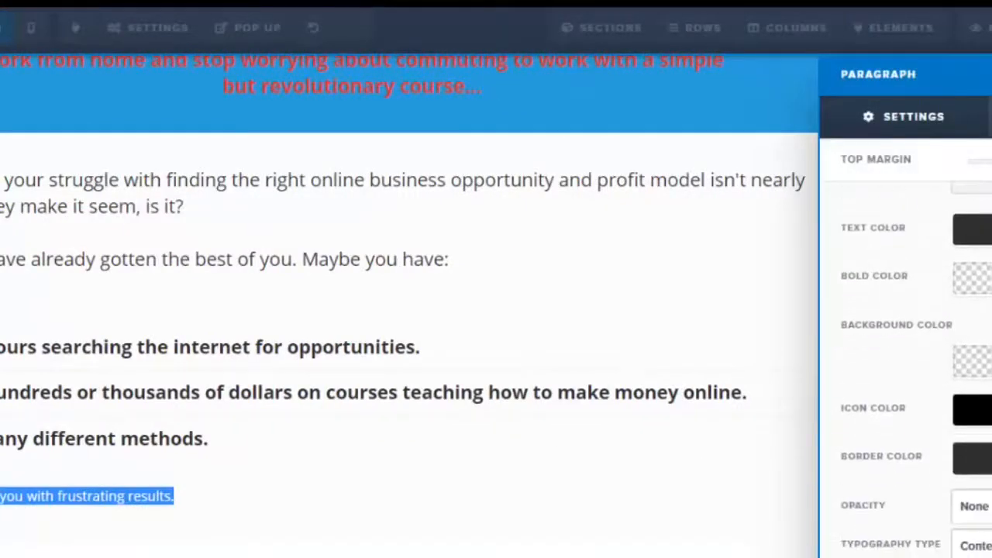
scroll(907, 372, "up", 3)
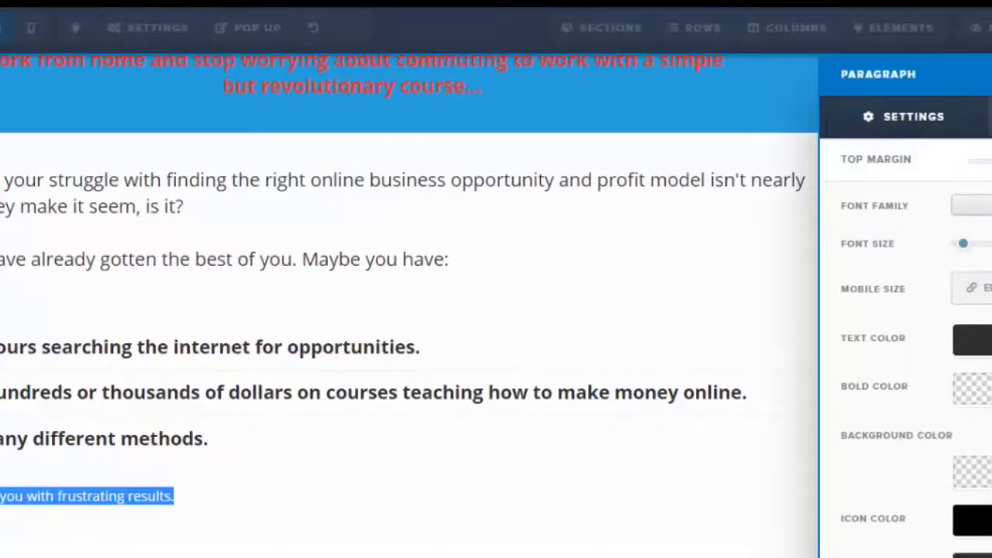
mouse_move(965, 246)
left_mouse_down()
mouse_move(986, 247)
mouse_move(977, 251)
left_mouse_up()
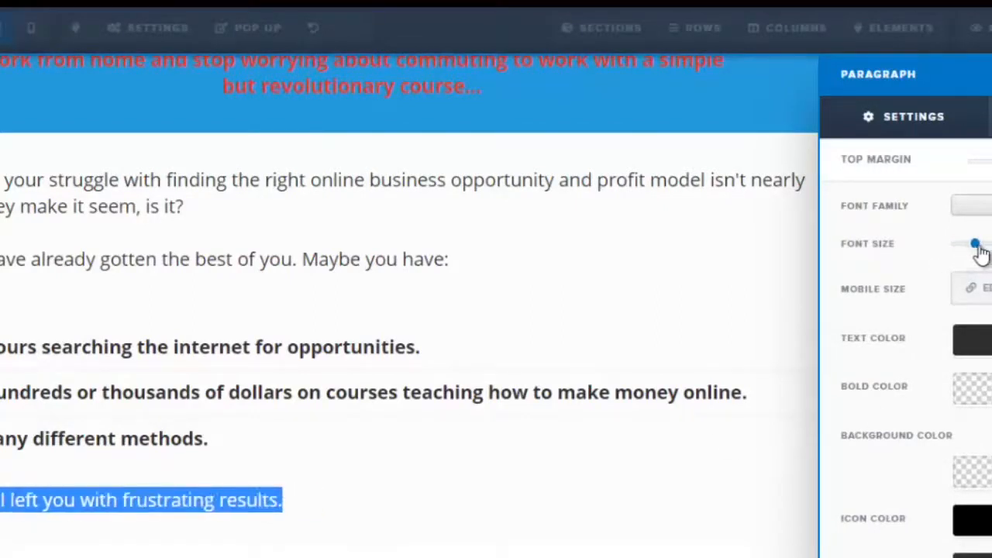
left_click(476, 372)
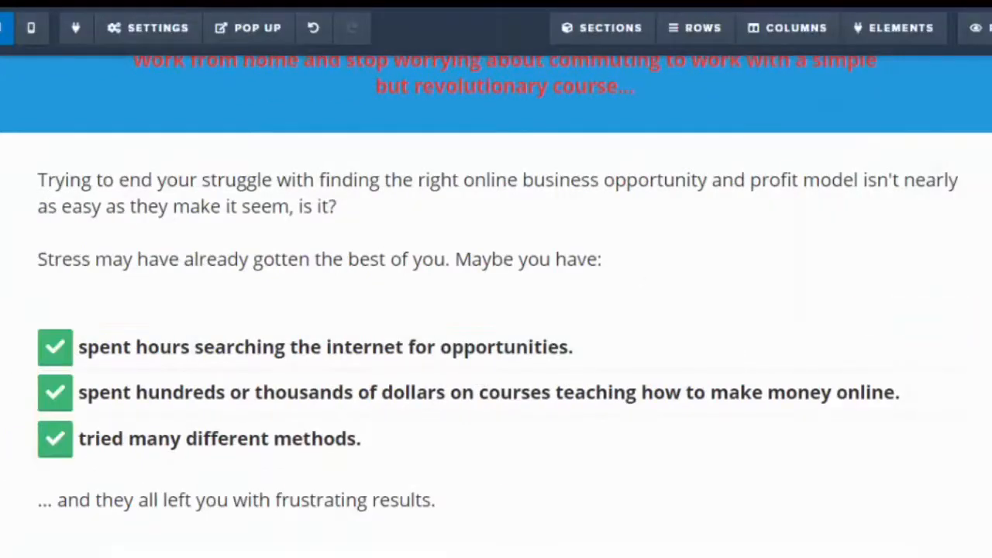
Move the 'YES! I WANT INSTANT ACCESS NOW!' button down below the first Content Headline text block
scroll(496, 306, "up", 1)
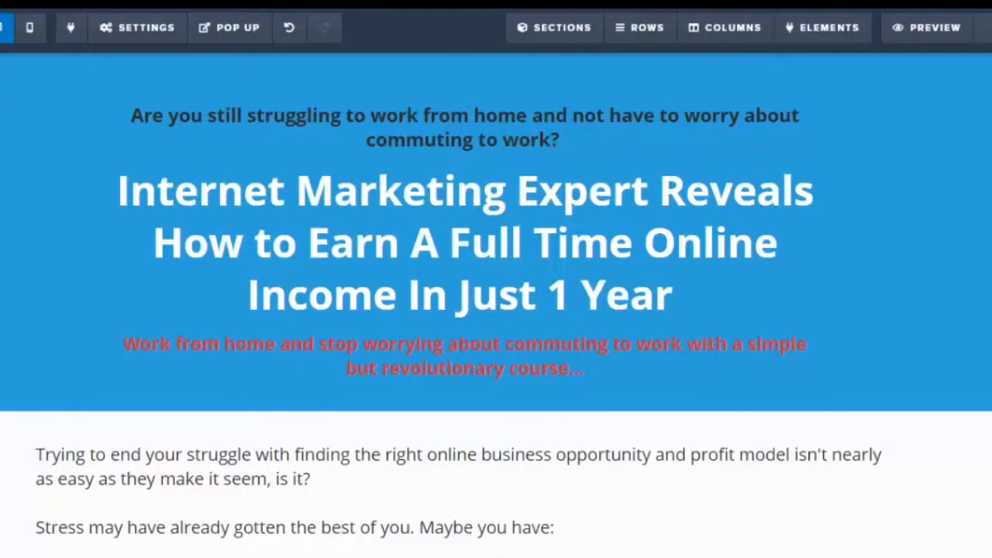
scroll(497, 309, "down", 4)
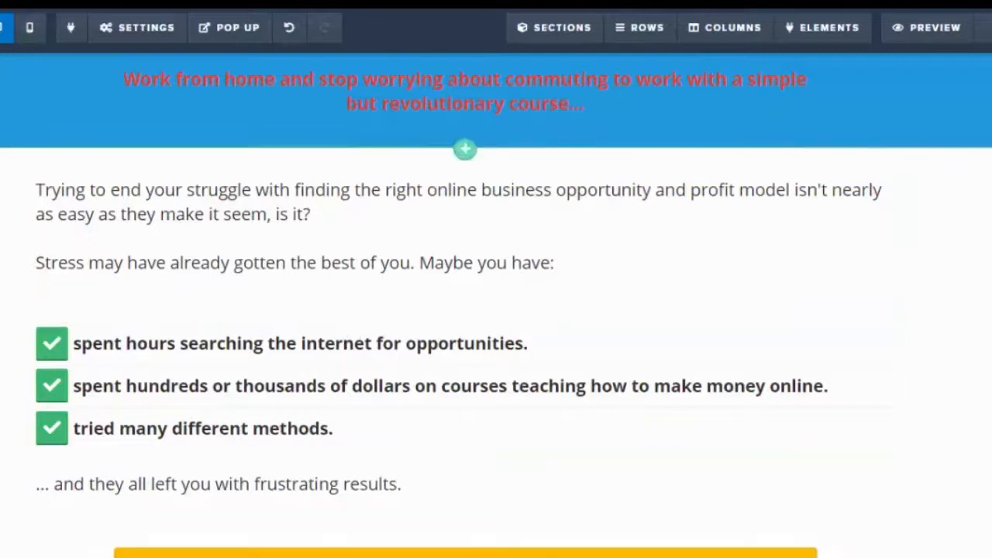
scroll(350, 336, "down", 2)
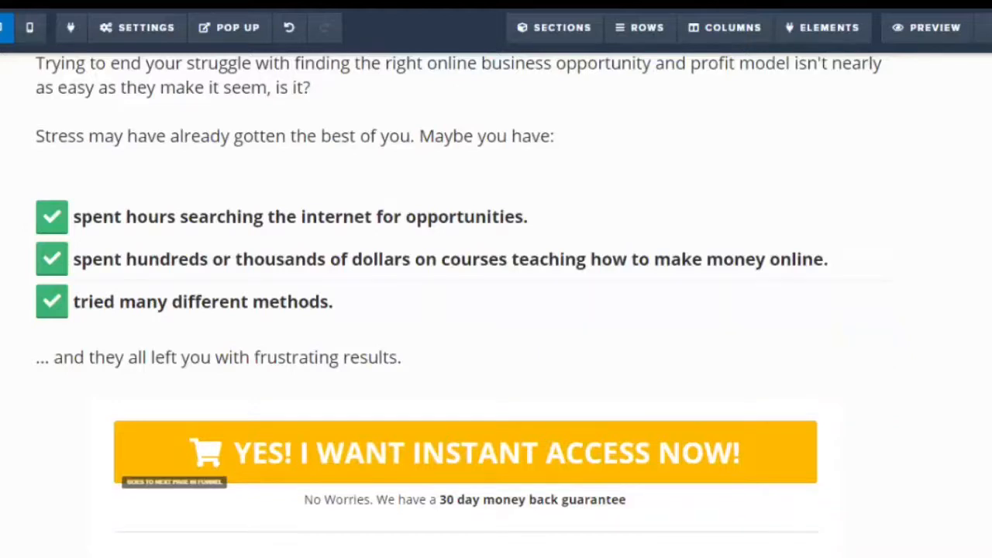
scroll(660, 218, "down", 3)
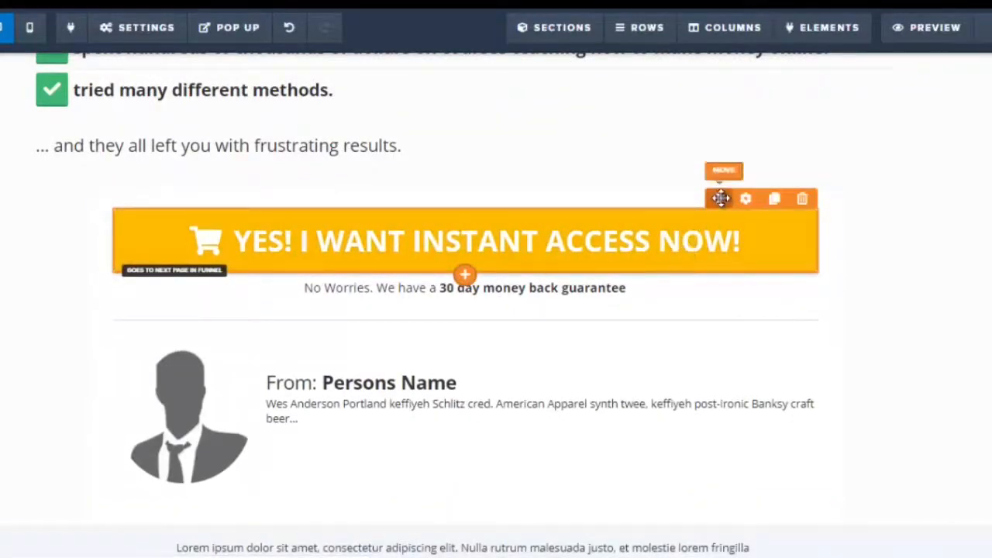
left_click_drag(721, 198, 689, 439)
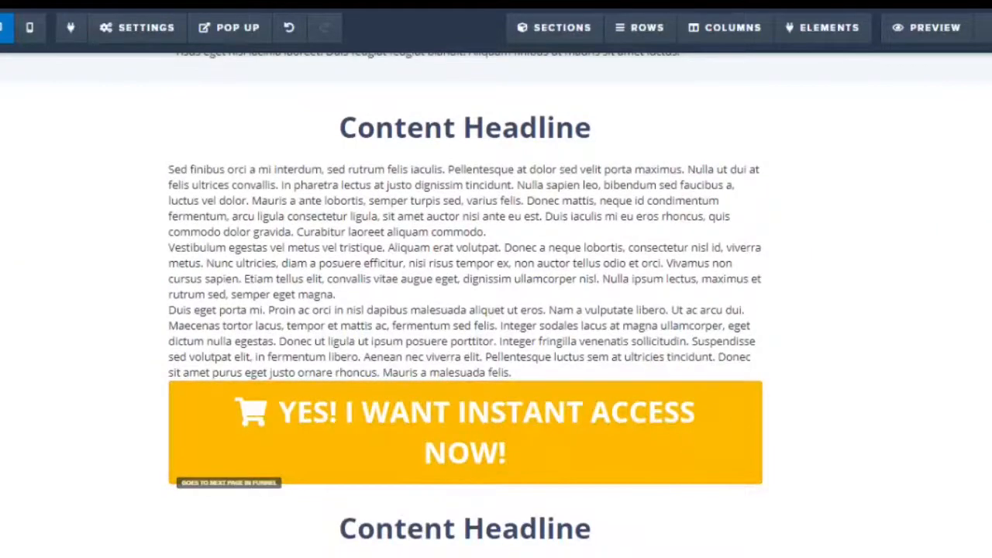
Move the '30 day money back guarantee' line below the relocated order button
scroll(496, 305, "up", 7)
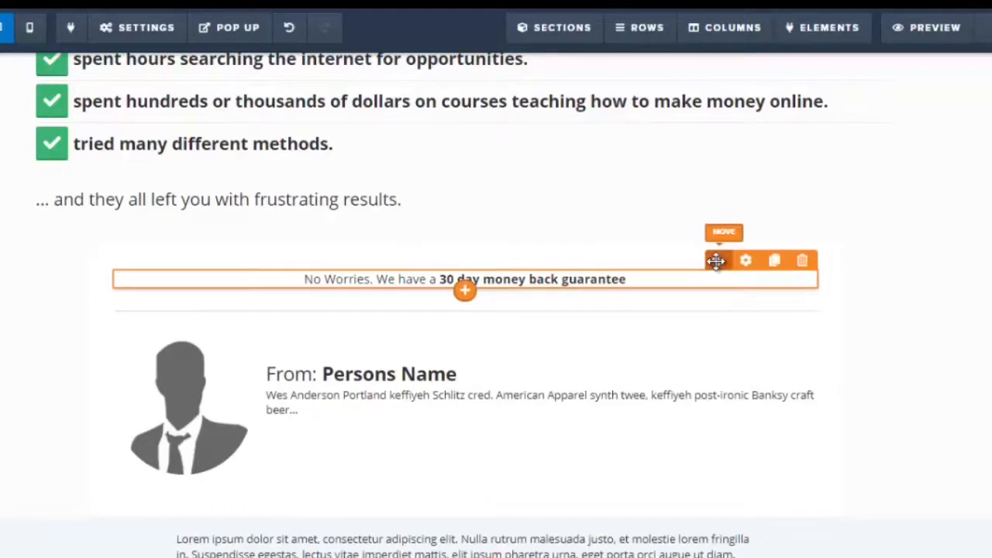
left_click_drag(715, 261, 596, 465)
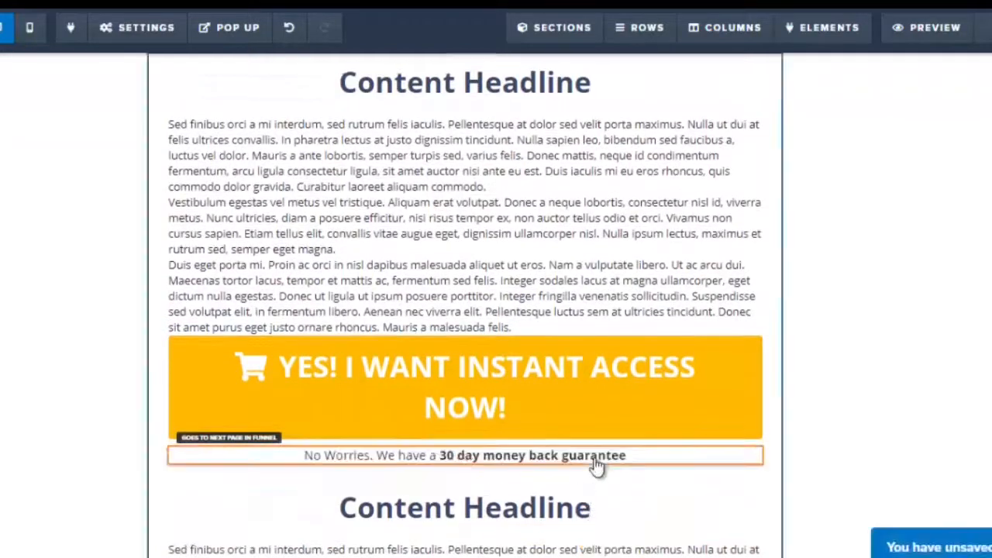
Open the author box's settings and its image library, then cancel without choosing an image
scroll(496, 310, "up", 6)
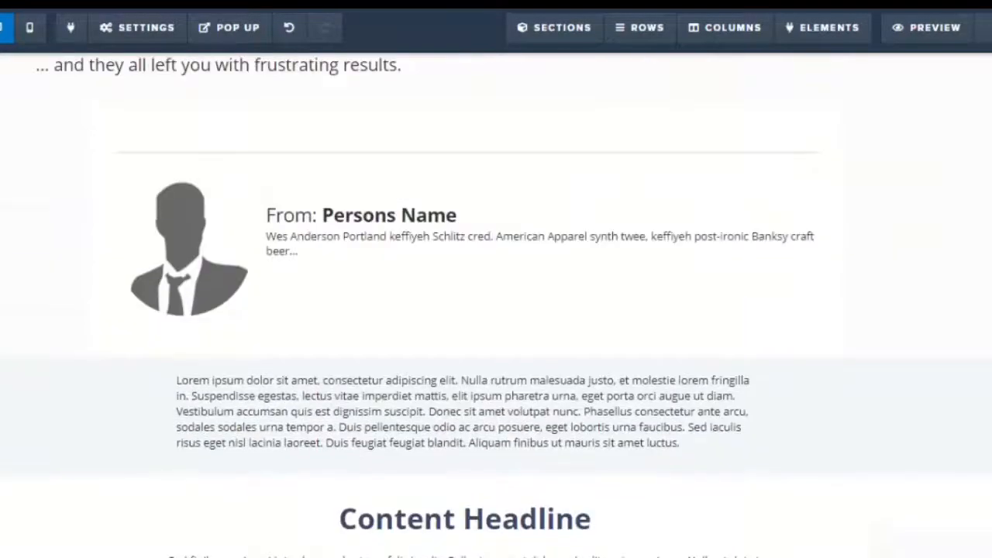
scroll(496, 310, "up", 2)
mouse_move(182, 456)
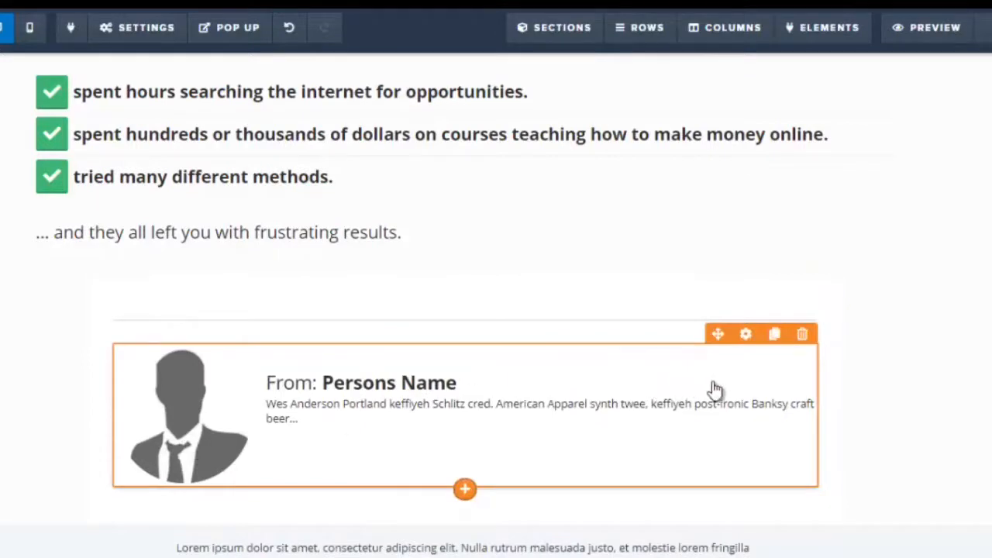
left_click(746, 335)
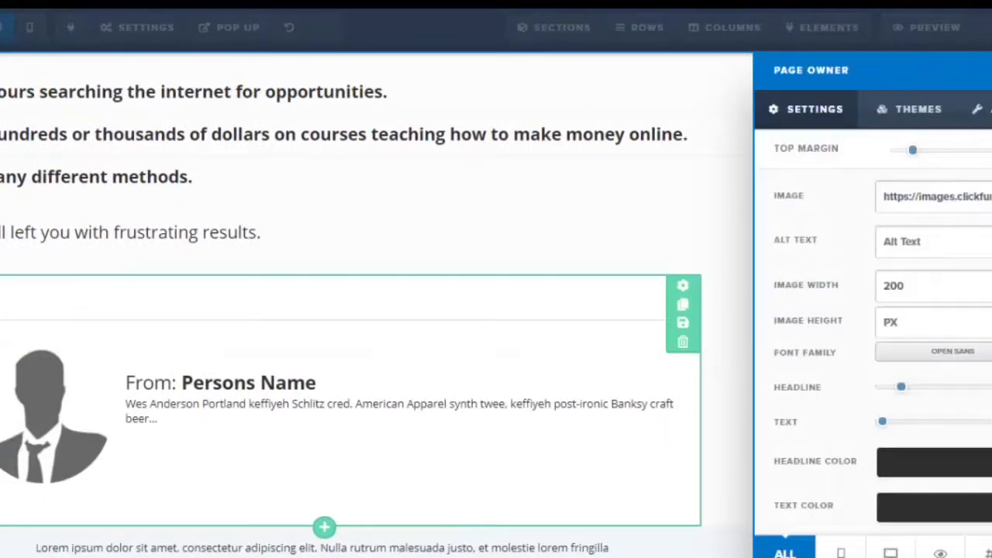
left_click(988, 197)
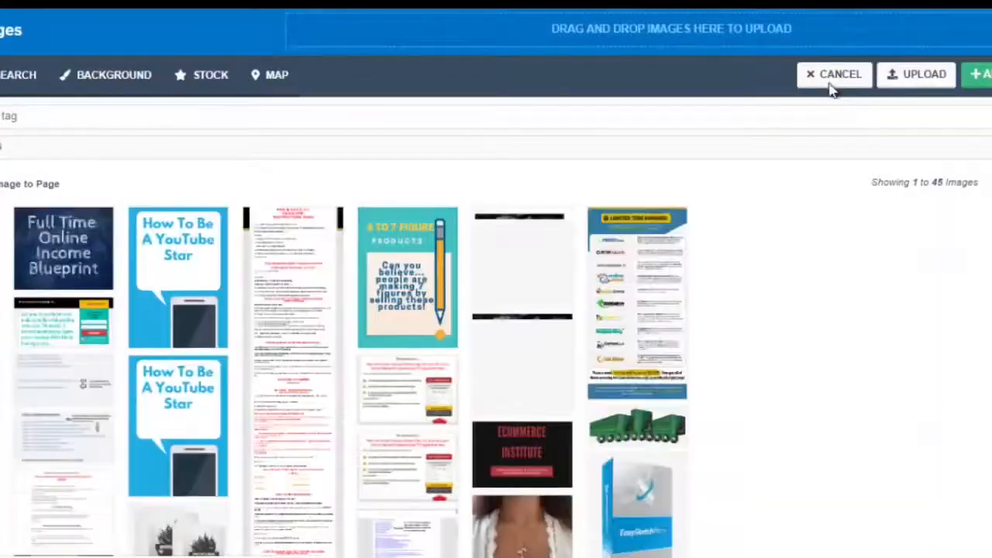
left_click(834, 75)
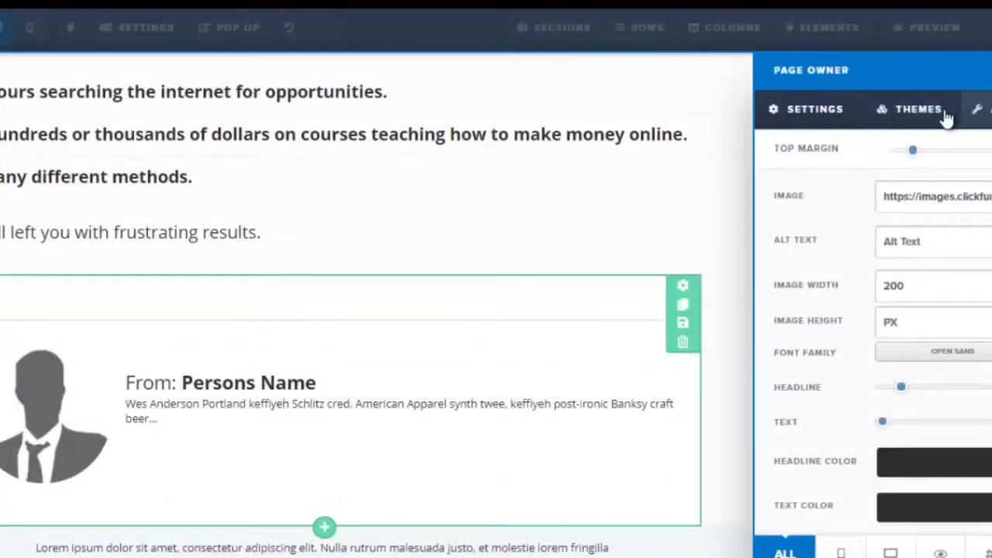
Try switching the author box layout to Text / Image and back to Image / Text
left_click(979, 109)
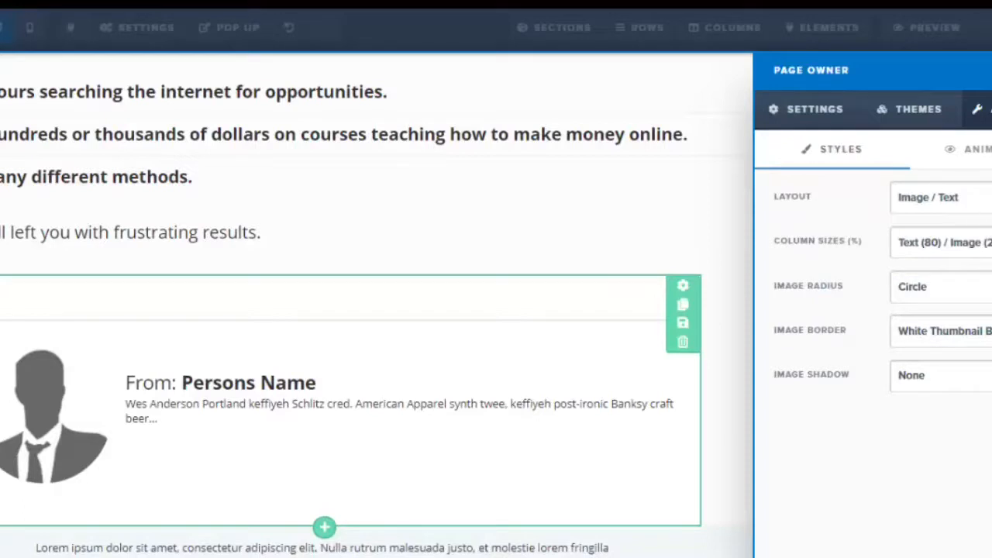
left_click(942, 198)
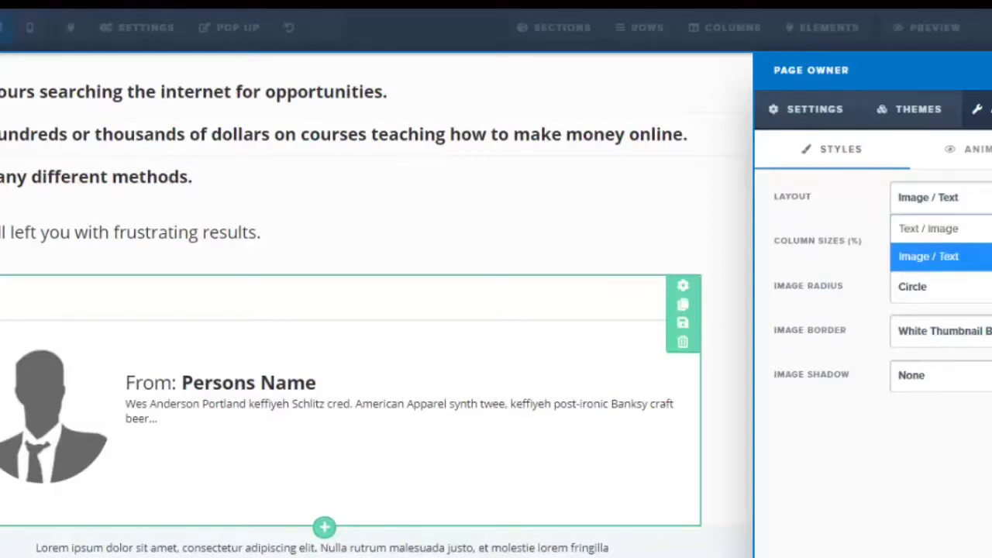
left_click(949, 230)
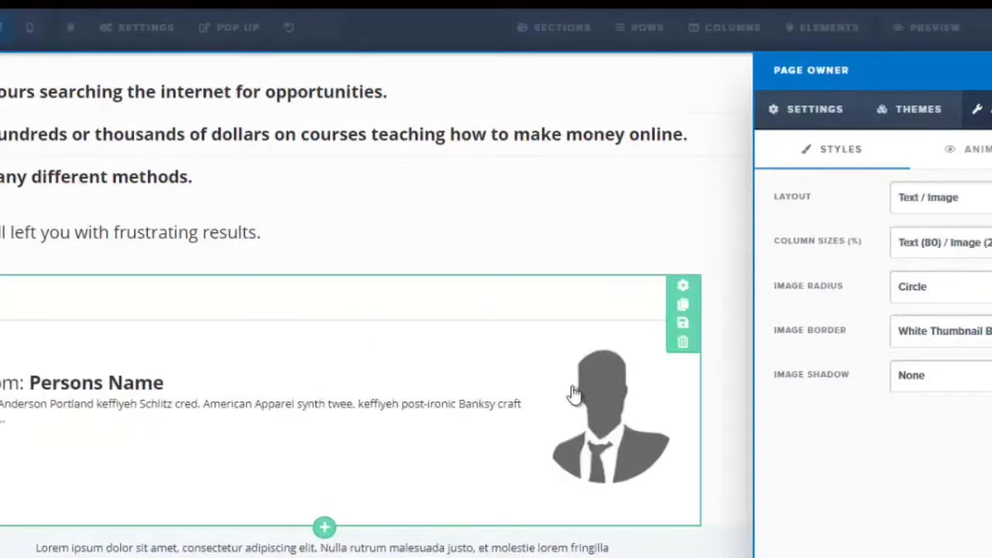
left_click(941, 198)
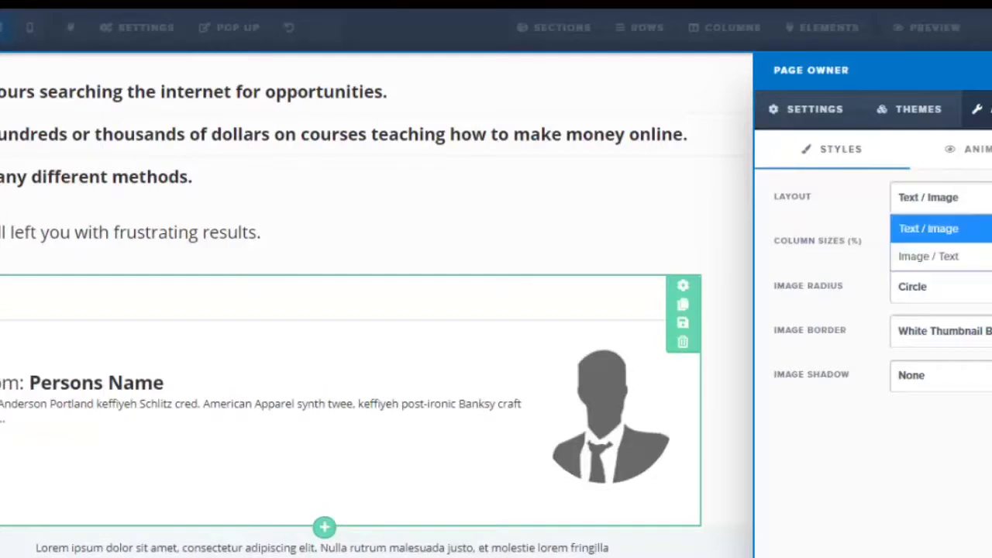
left_click(961, 257)
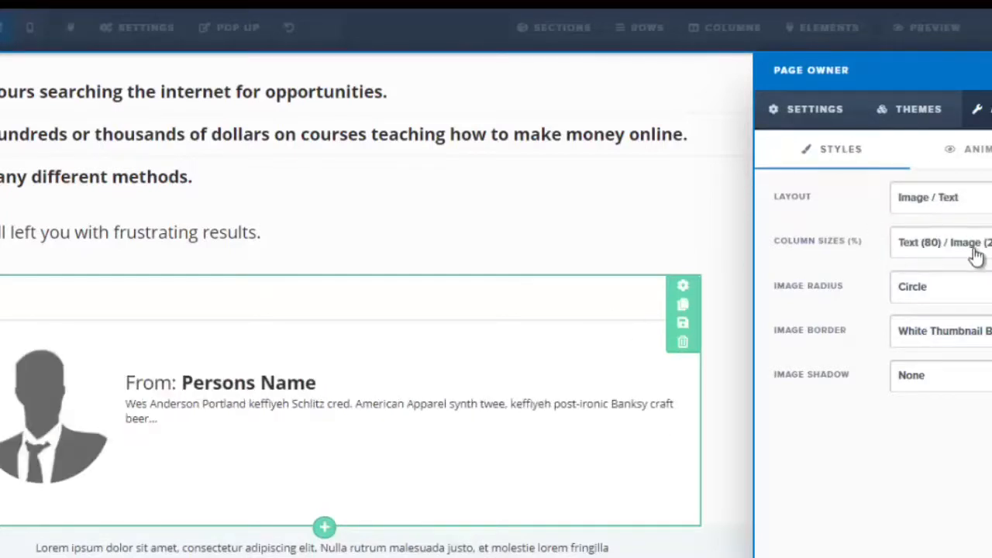
Try setting the author image radius to Round Corners and back to Circle
left_click(953, 287)
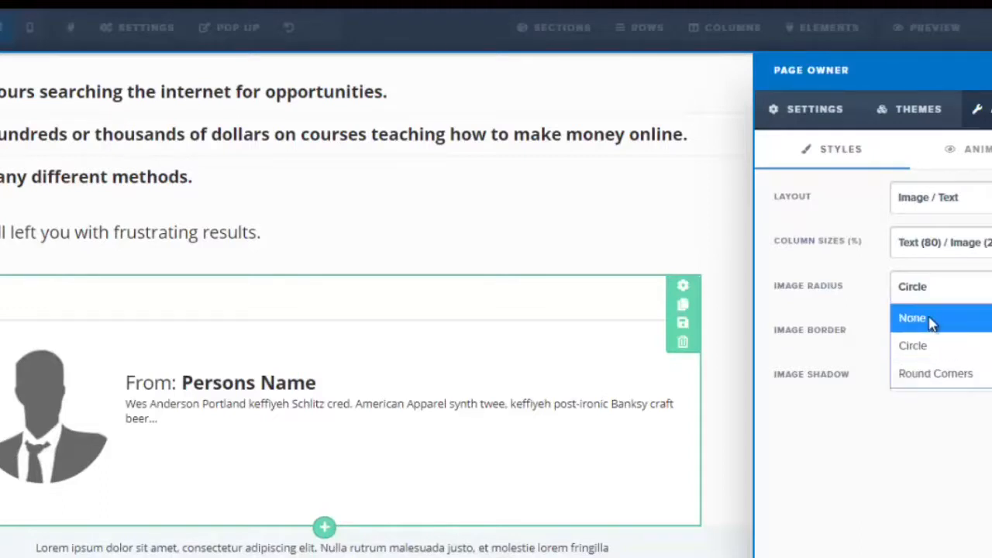
left_click(935, 375)
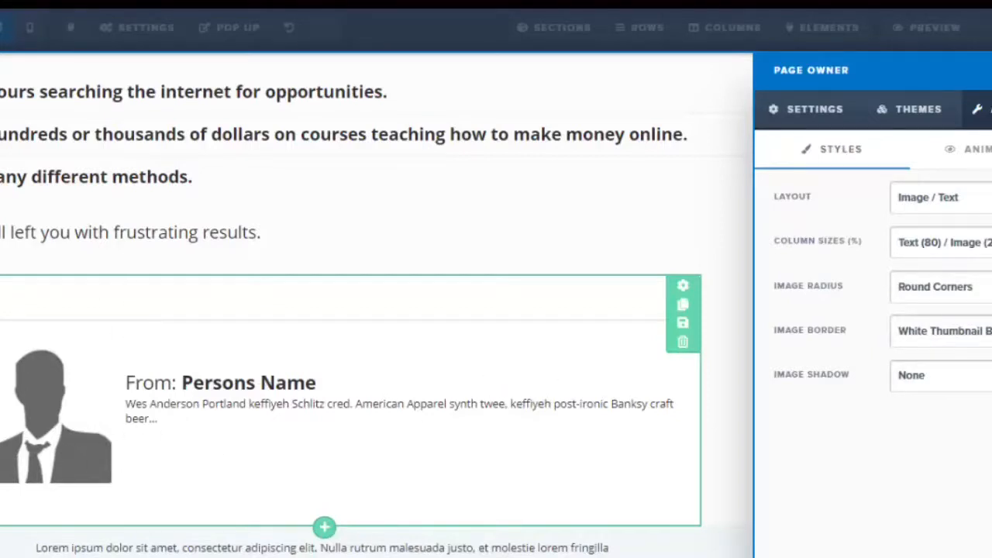
left_click(942, 287)
left_click(936, 350)
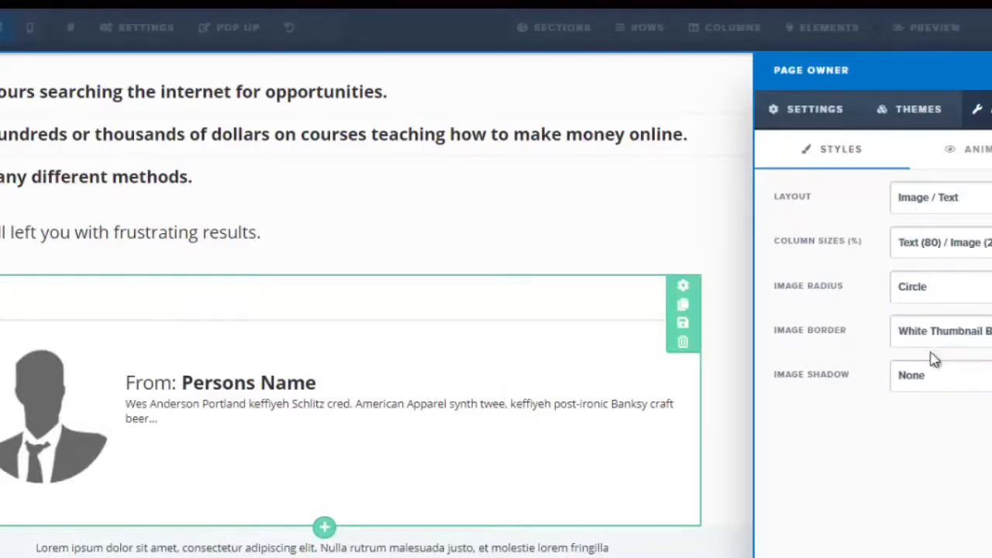
left_click(945, 331)
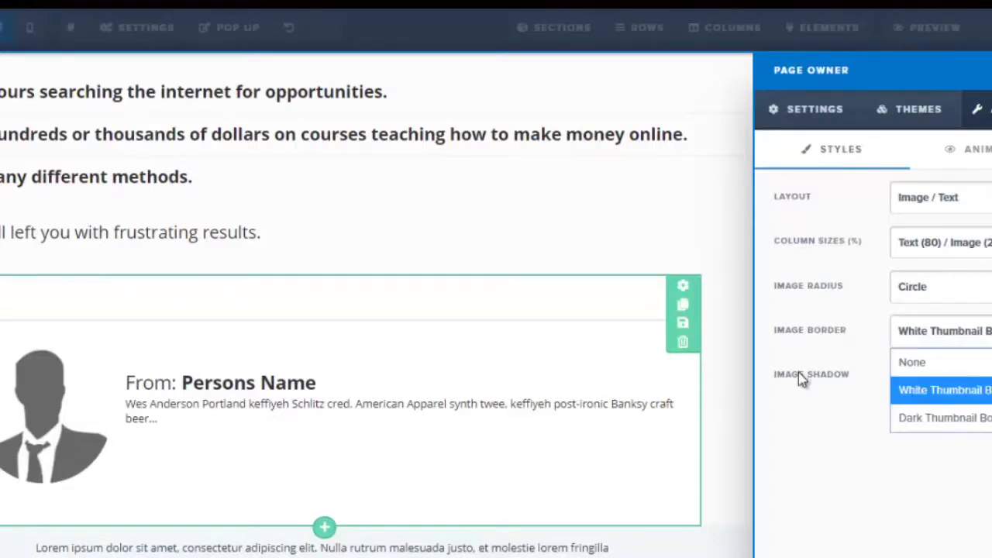
left_click(817, 113)
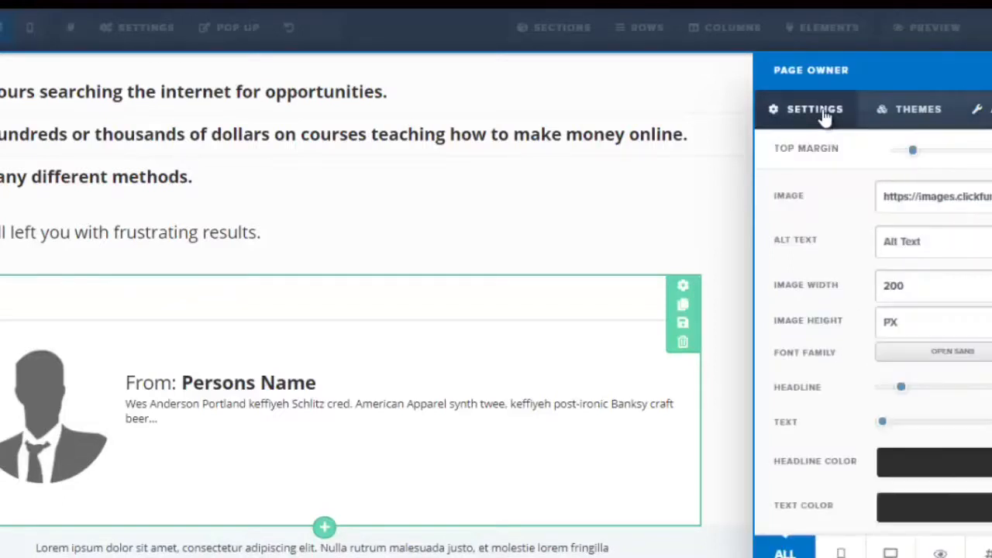
left_click(234, 397)
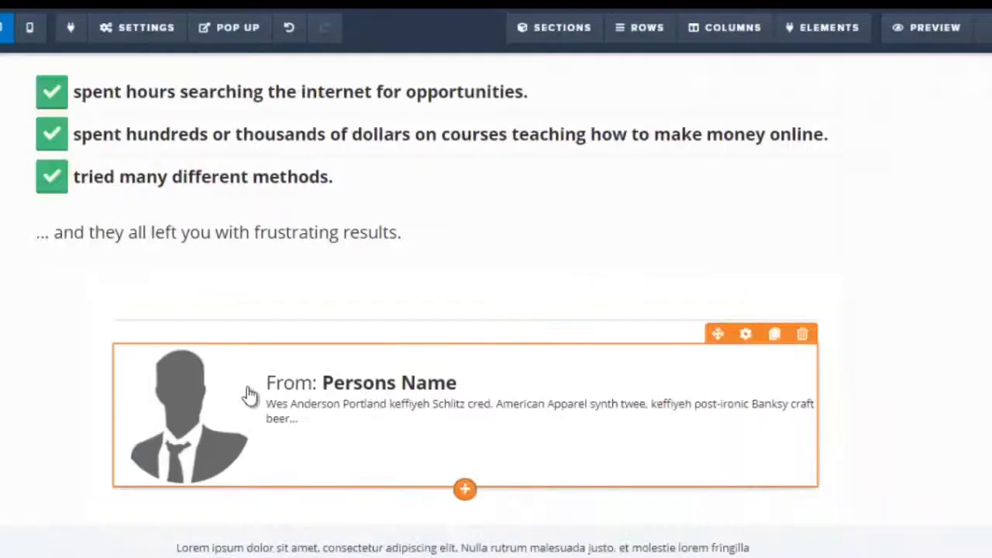
Replace the 'Persons Name' placeholder in the author box with the author's full name
left_click(350, 383)
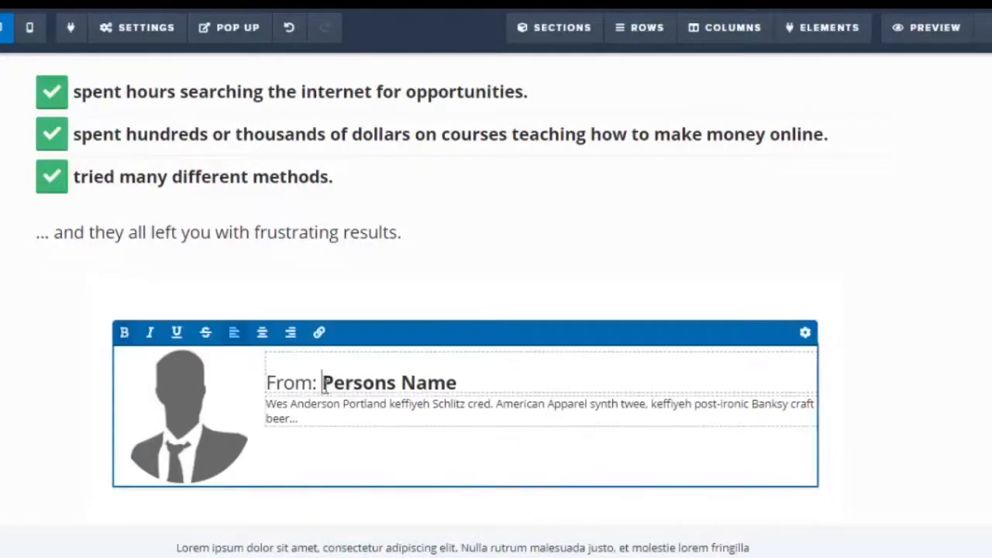
left_click_drag(322, 383, 457, 383)
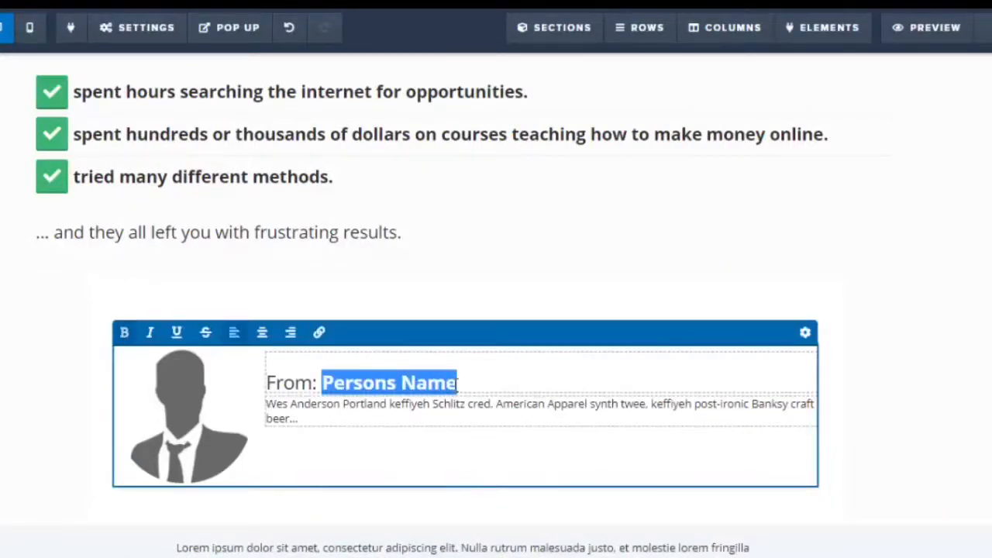
type("John D")
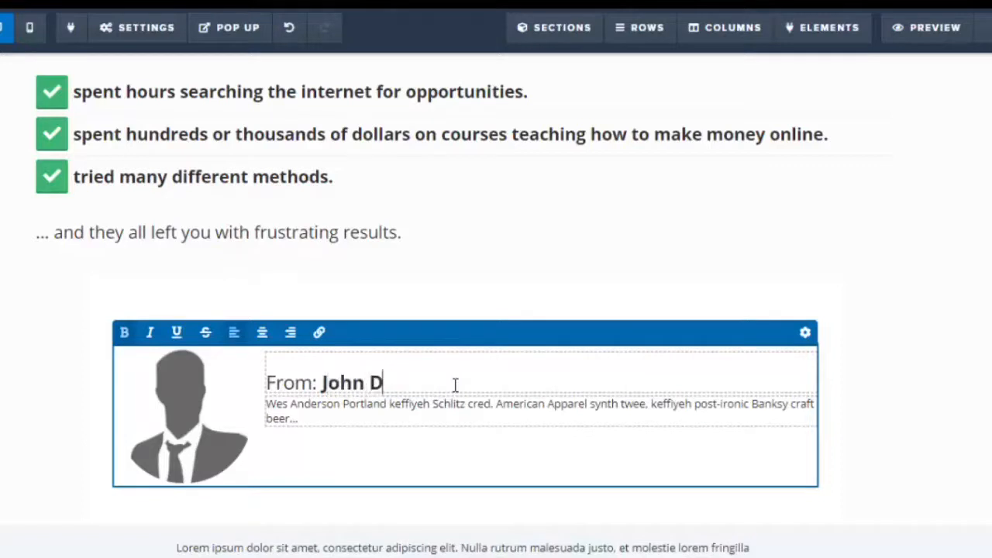
type("oe")
Replace the author box's placeholder description with 'Internet Marketer'
left_click(351, 414)
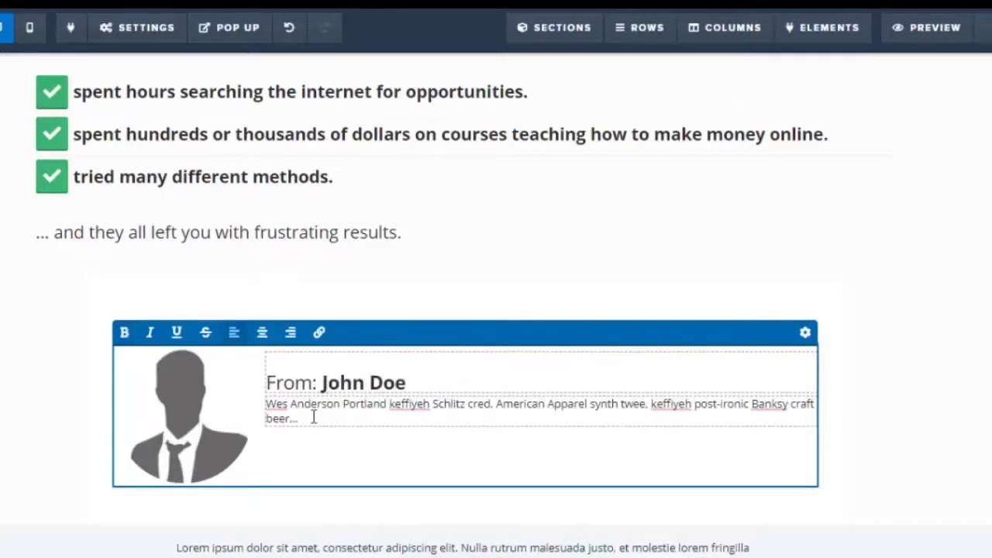
left_click_drag(267, 404, 301, 420)
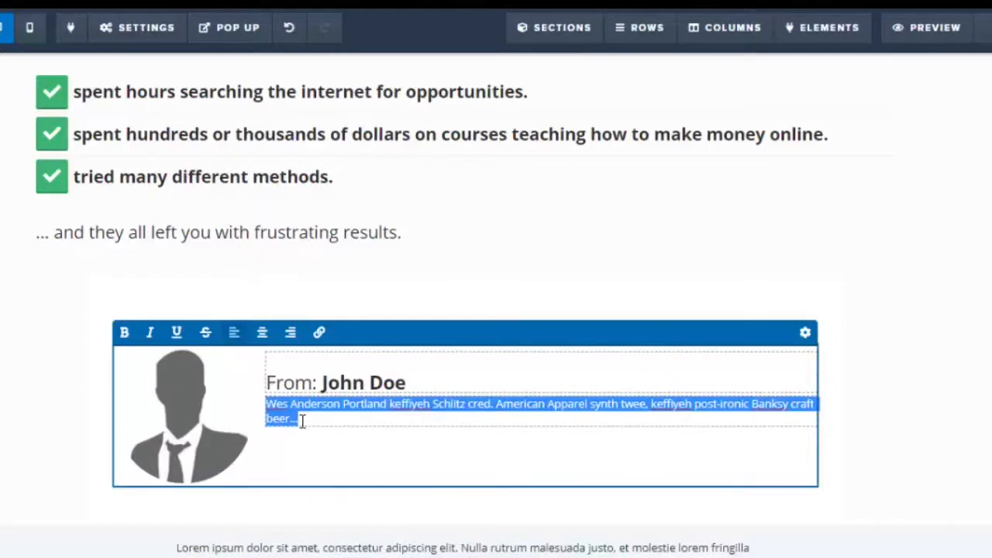
type("Internet Marketer")
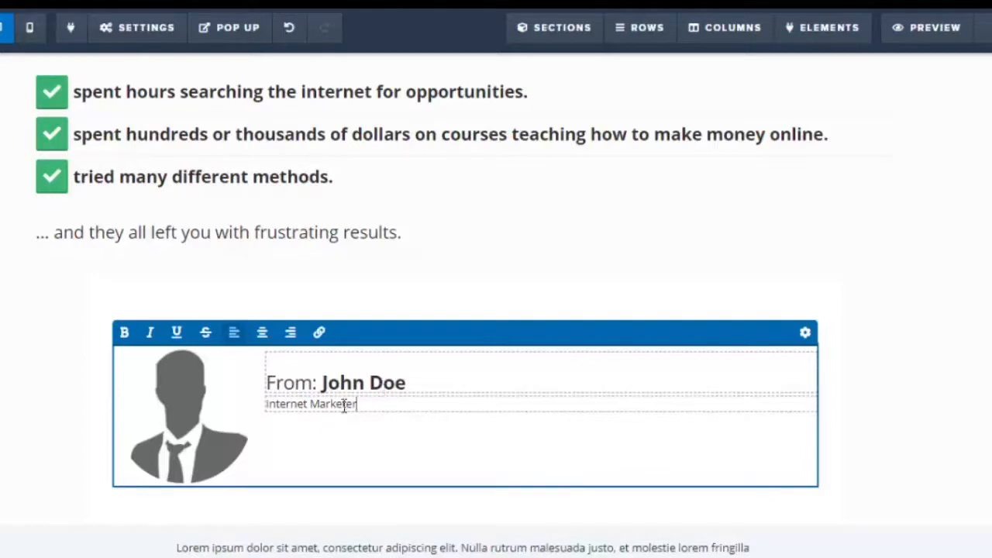
Select the 'Internet Marketer' line and increase the author box's text size slightly
left_click_drag(357, 404, 261, 406)
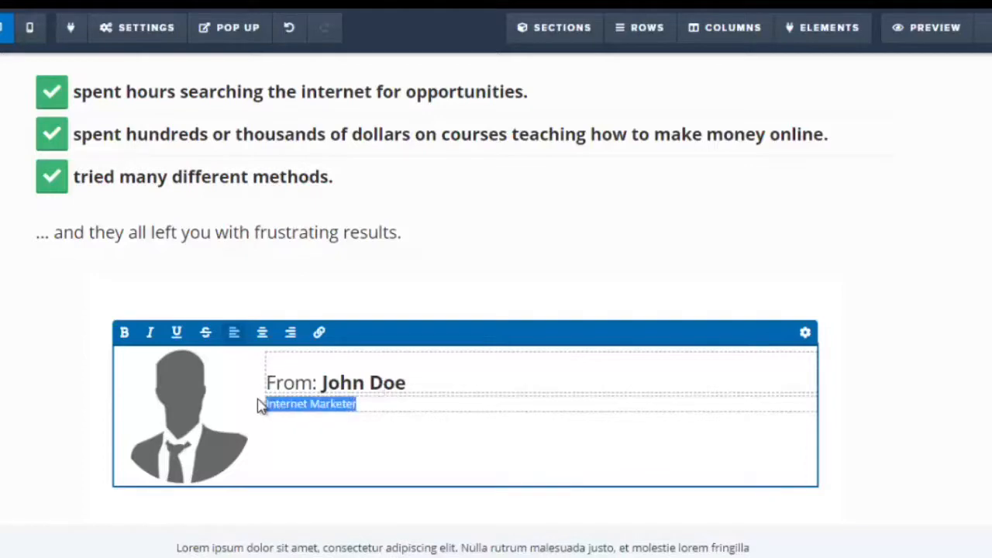
left_click(806, 334)
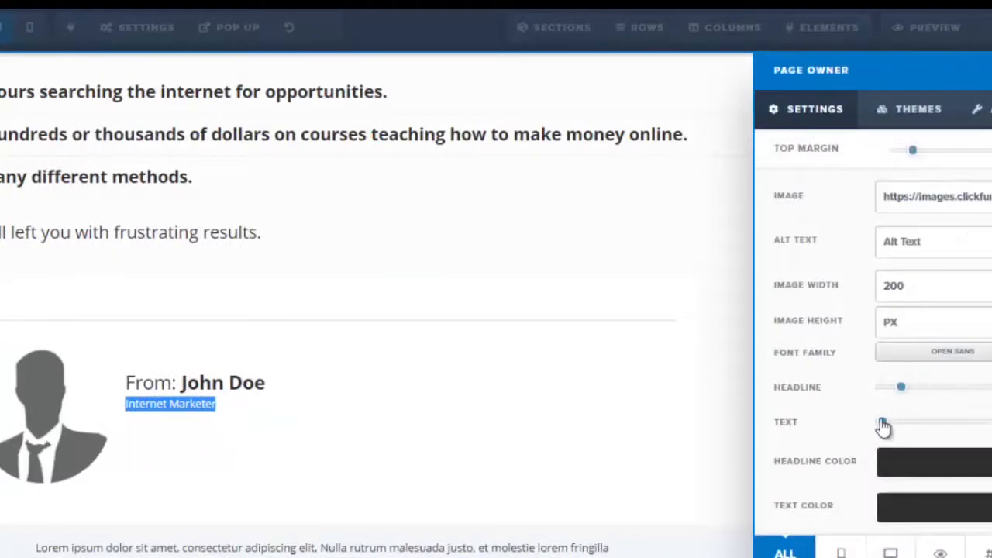
left_click_drag(896, 423, 899, 422)
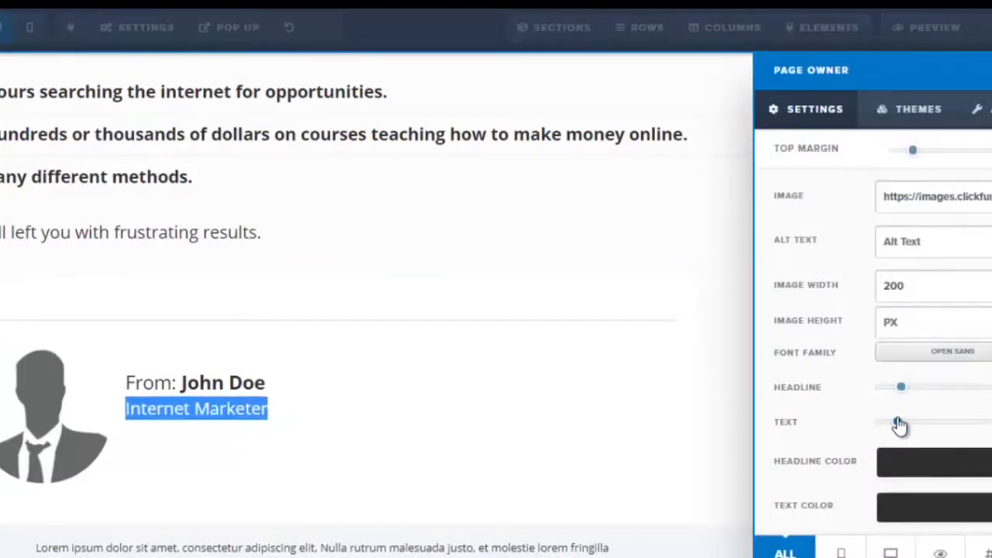
left_click(468, 427)
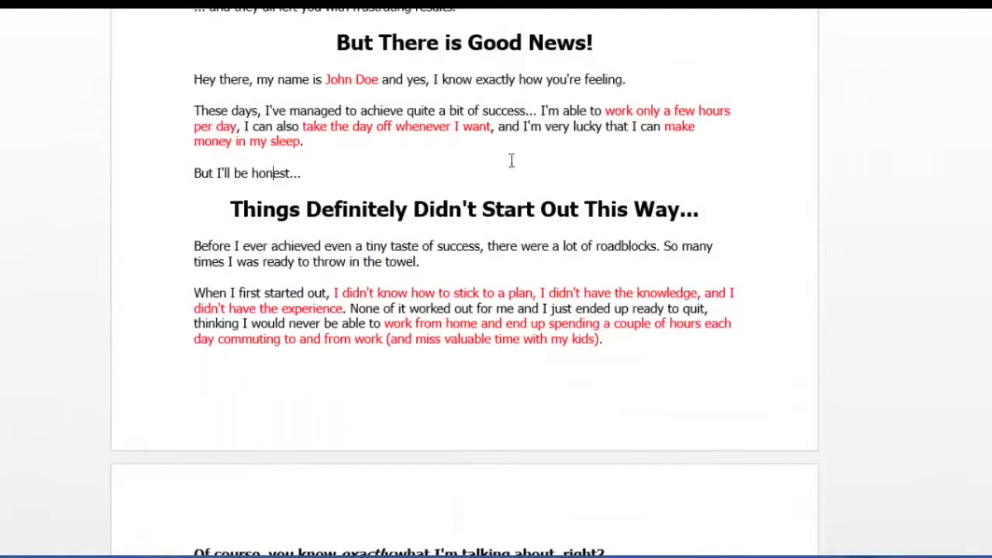
Duplicate the Lorem ipsum paragraph below the author box
left_click_drag(991, 83, 991, 69)
scroll(408, 310, "down", 2)
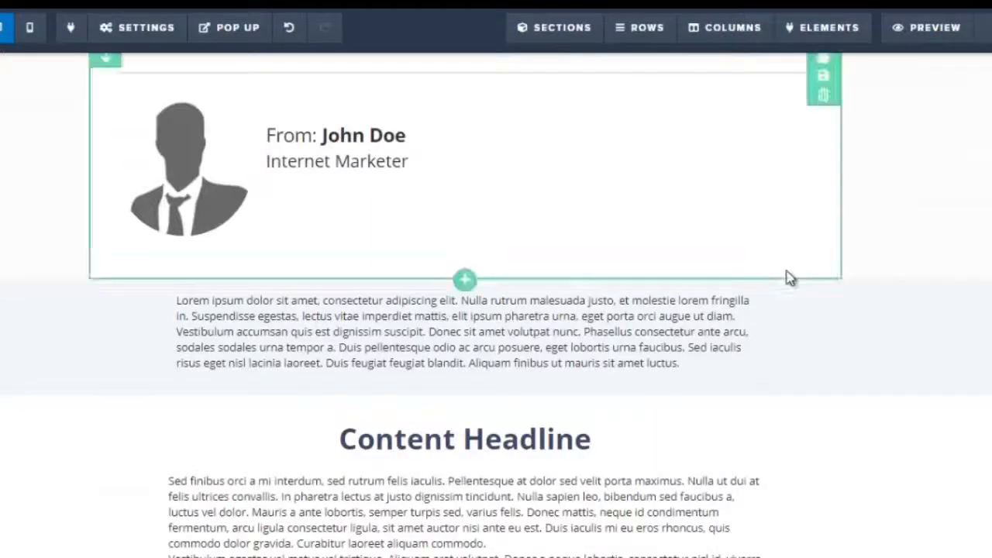
scroll(620, 248, "down", 2)
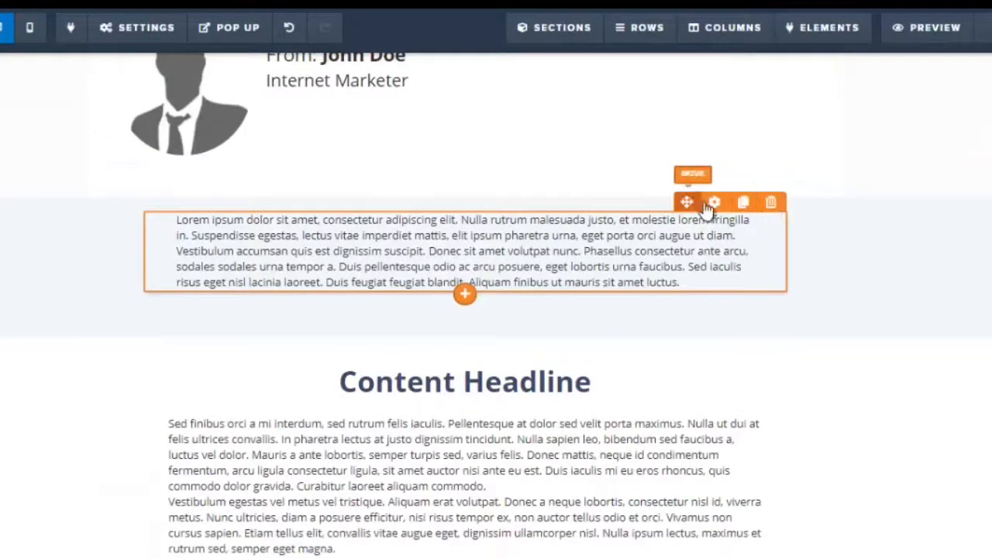
left_click(743, 203)
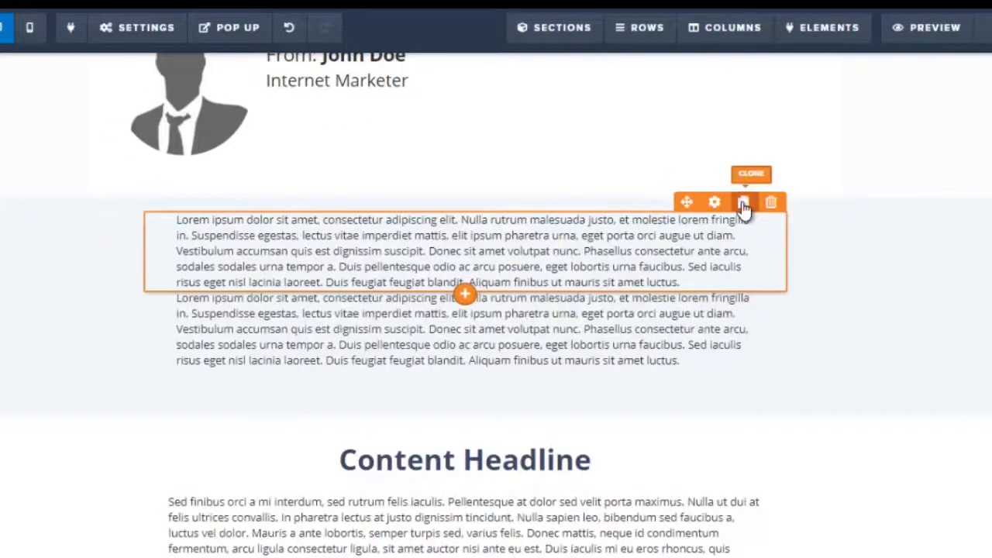
left_click(520, 263)
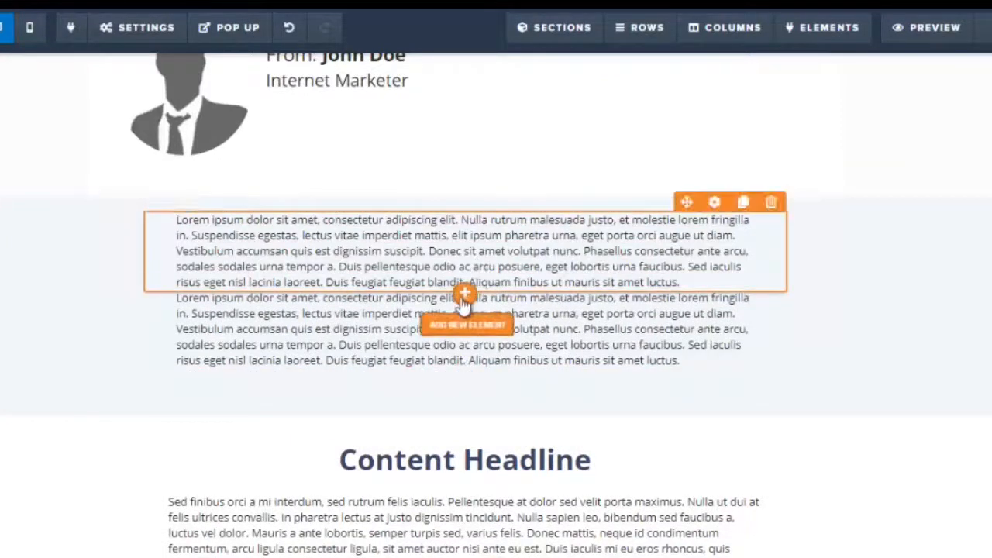
Insert a headline between the two paragraphs and set its text to 'But There Is Good News!'
left_click(463, 302)
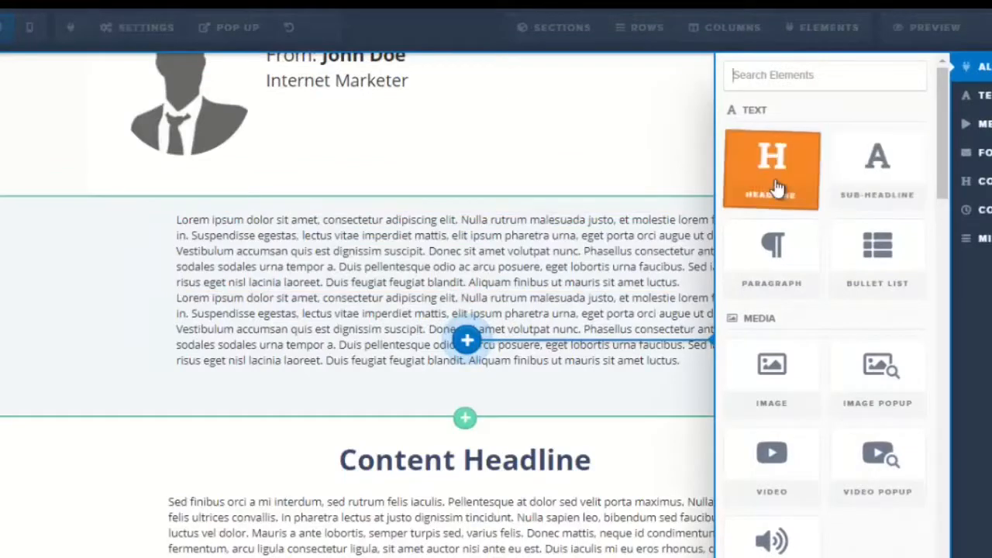
left_click(776, 186)
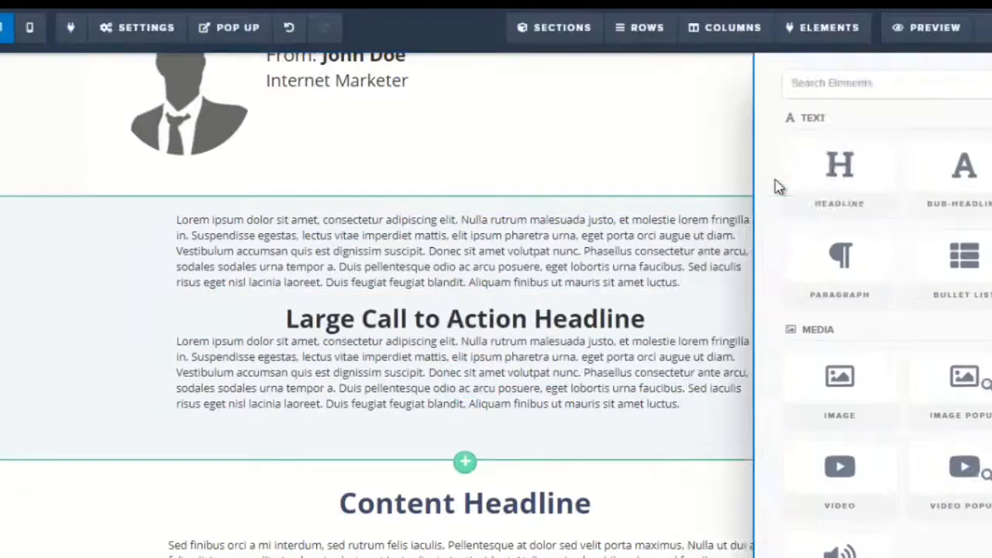
left_click(388, 331)
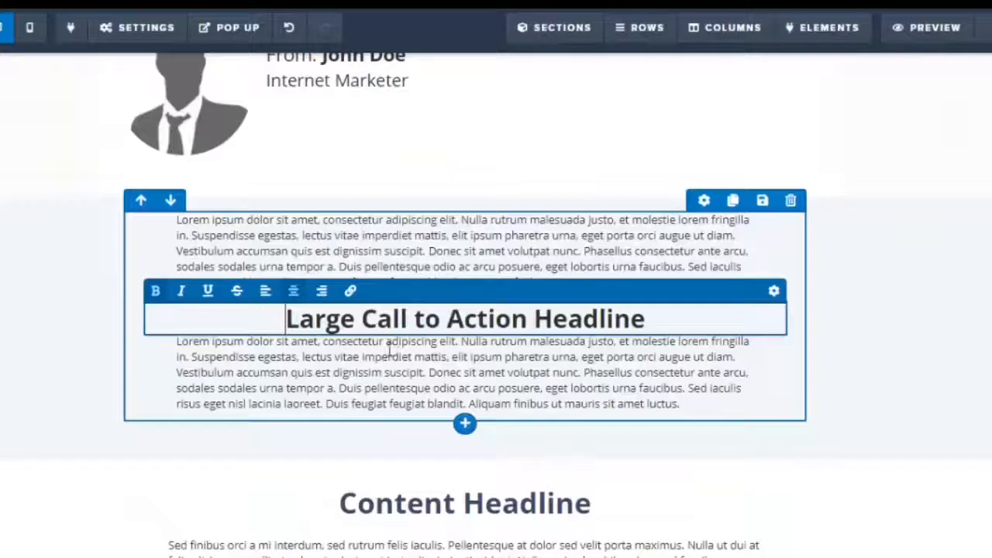
left_click_drag(295, 323, 679, 321)
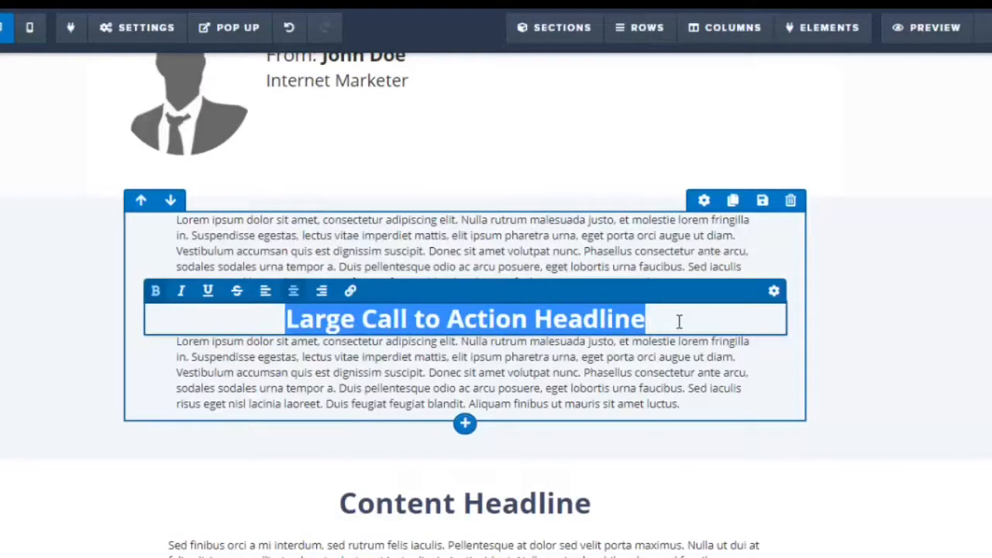
type("But He")
key("BackSpace")
key("BackSpace")
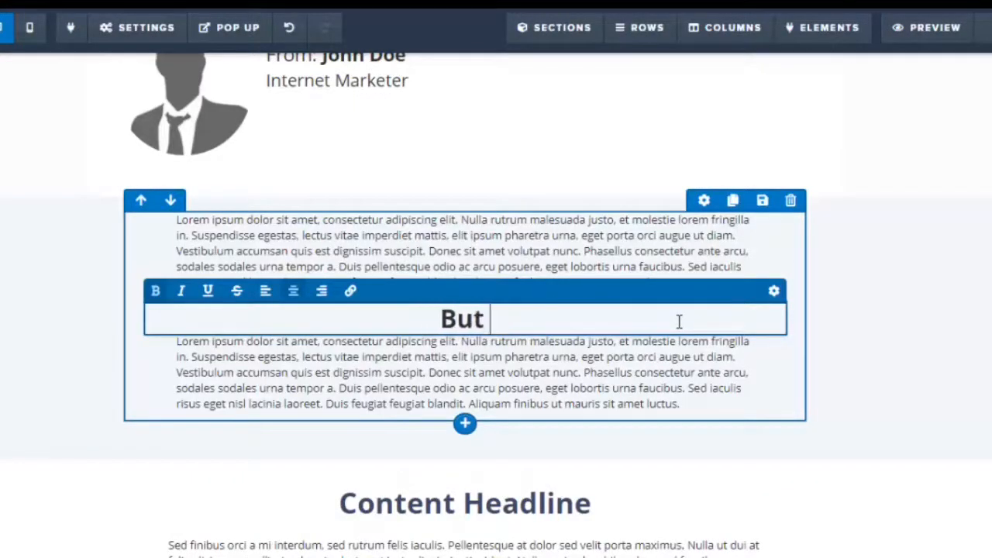
type("There Is G")
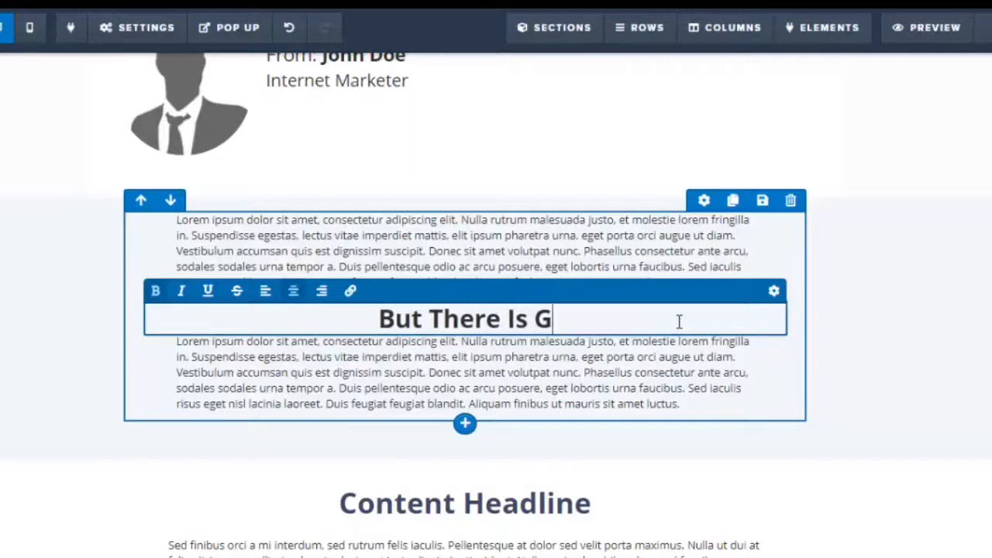
type("ood News!")
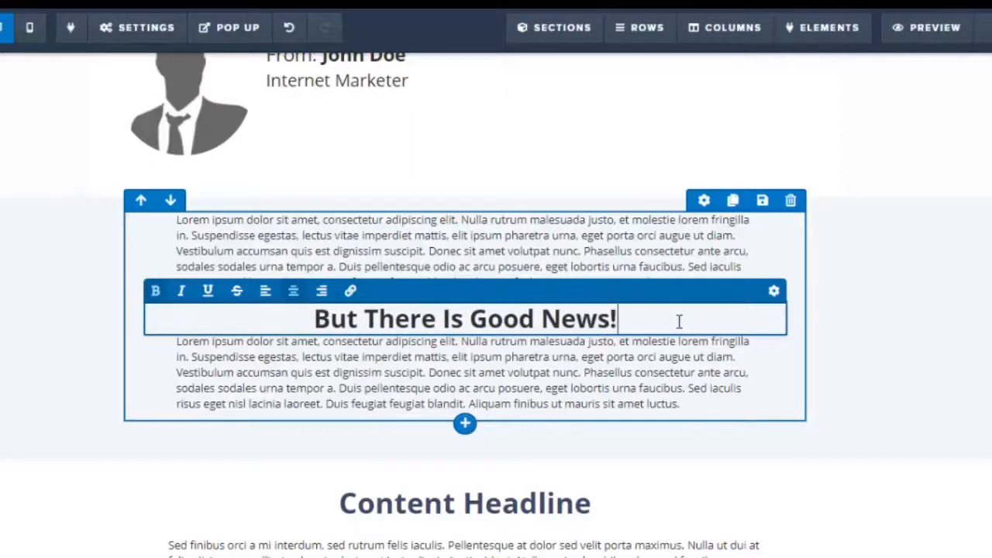
Delete the paragraph above the new headline
left_click(693, 249)
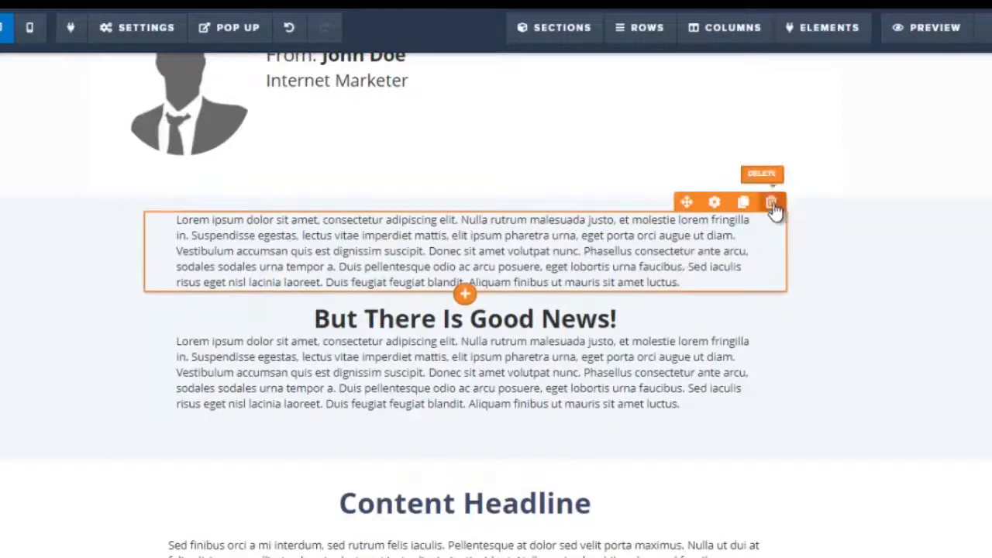
left_click(771, 203)
left_click(553, 91)
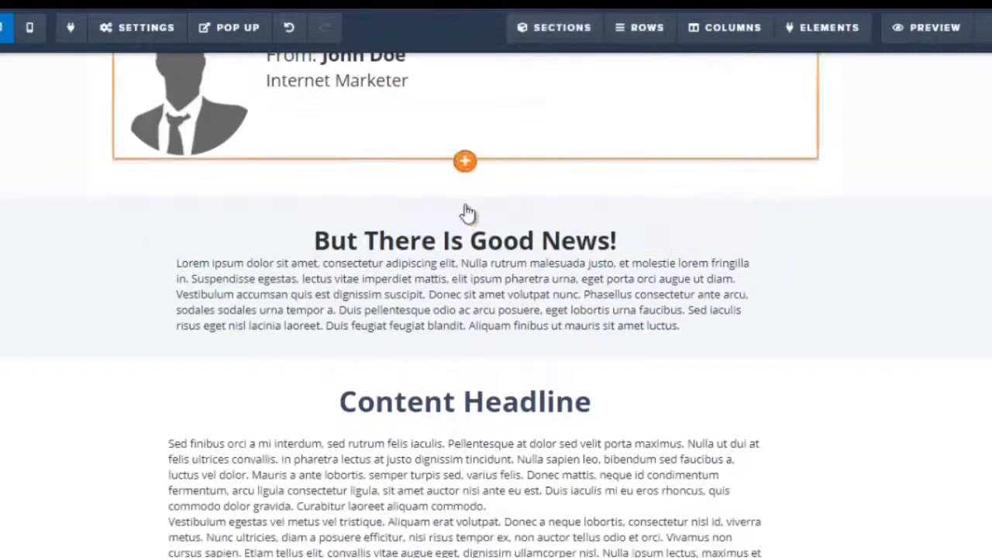
Copy the 'Hey there…' through 'But I'll be honest…' paragraphs from the Word document and paste them over the placeholder paragraph
left_click(394, 302)
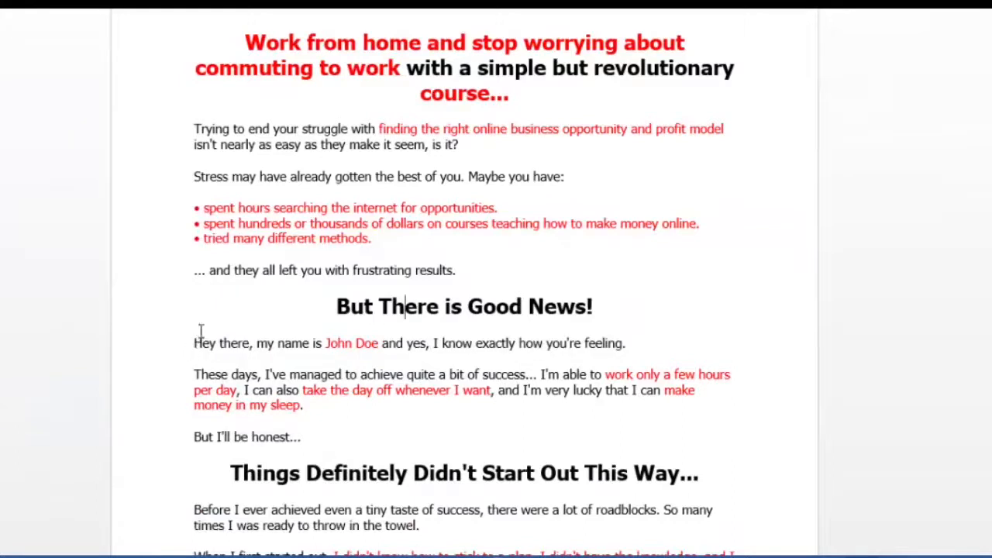
left_click_drag(199, 339, 315, 440)
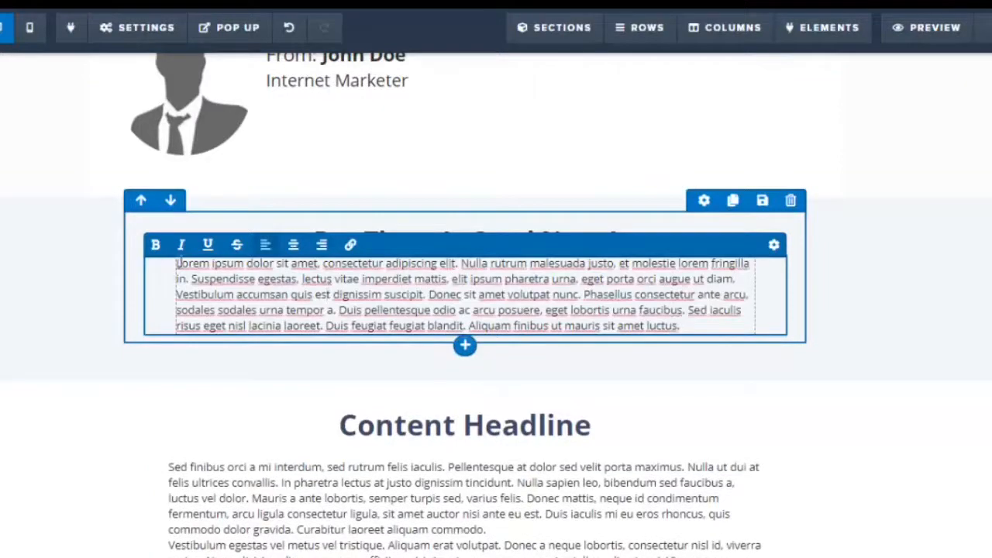
left_click_drag(668, 308, 739, 326)
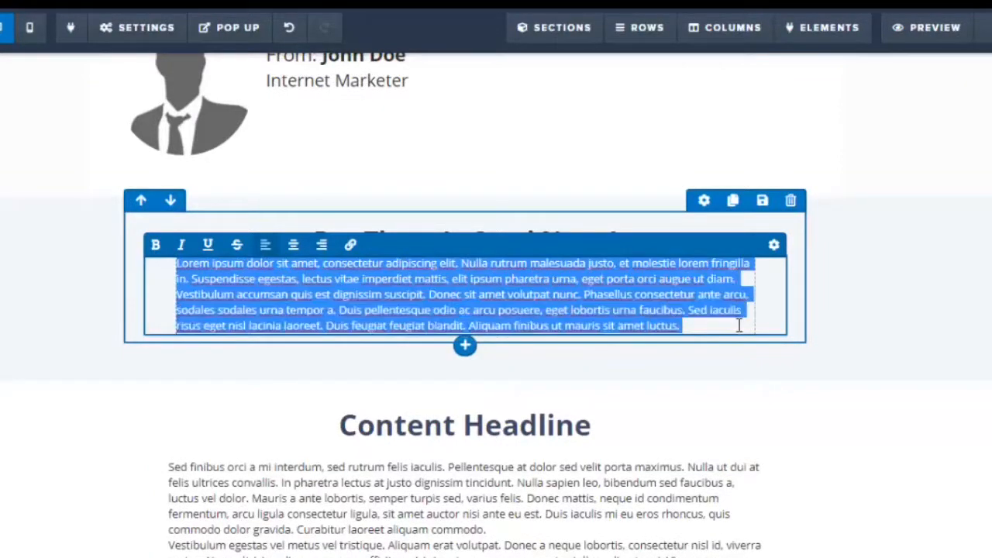
type("Hey there, my name is John Doe and yes, I know exactly how you're feeling. These days, I've managed to achieve quite a bit of success... I'm able to work only a few hours per day. I can also take the day off whenever I want, and I'm very lucky that I can make money in my sleep. But I'll be honest...")
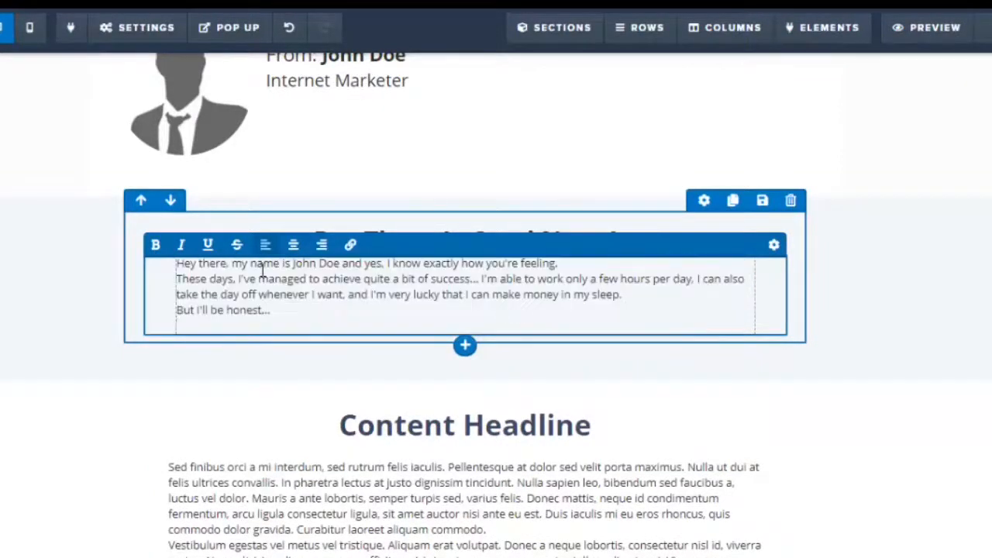
Select the pasted paragraph text and increase its font size
left_click_drag(179, 264, 286, 319)
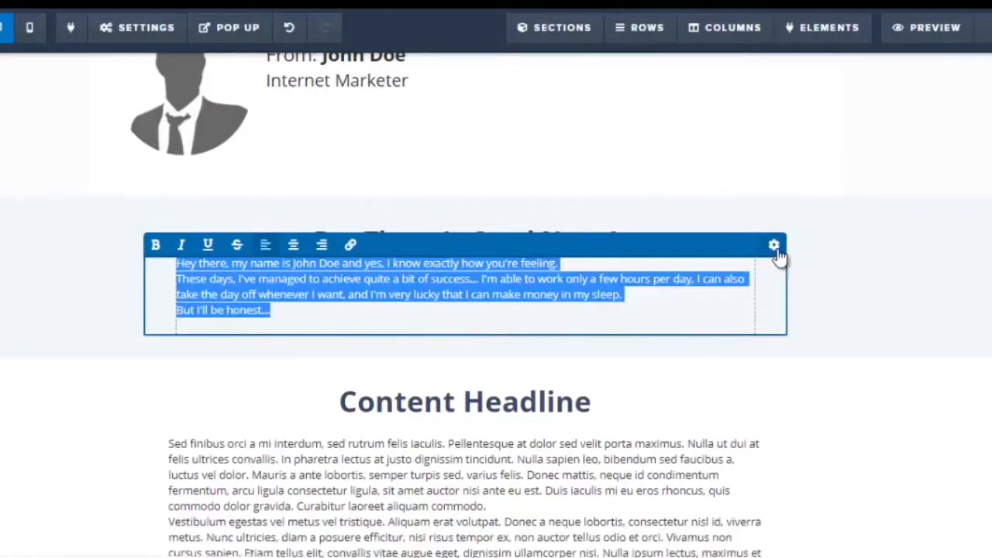
left_click(774, 246)
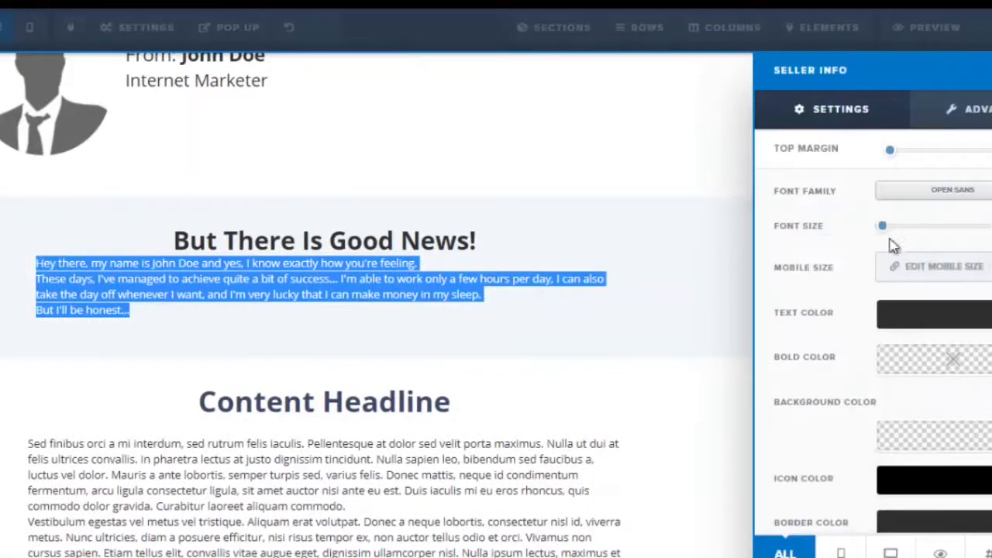
left_click_drag(885, 233, 899, 235)
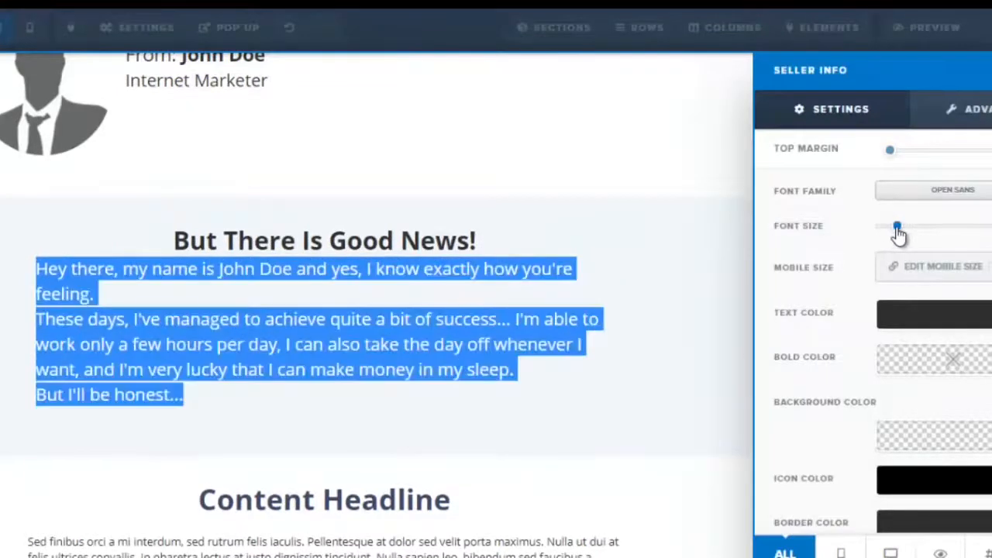
left_click(409, 353)
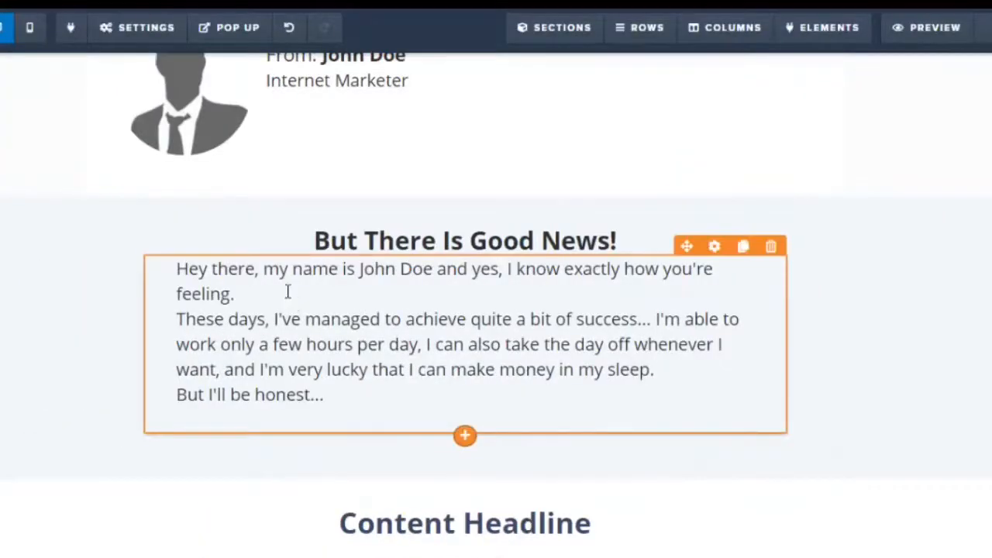
Add blank lines between the three sentences of the pasted paragraph
left_click(287, 291)
left_click(285, 297)
key("Return")
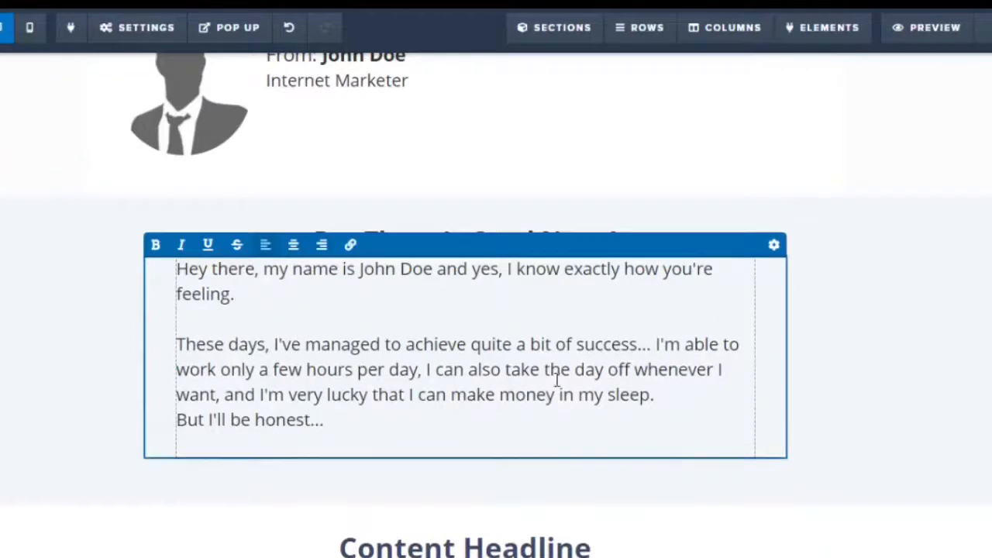
left_click(665, 397)
key("Return")
left_click(914, 326)
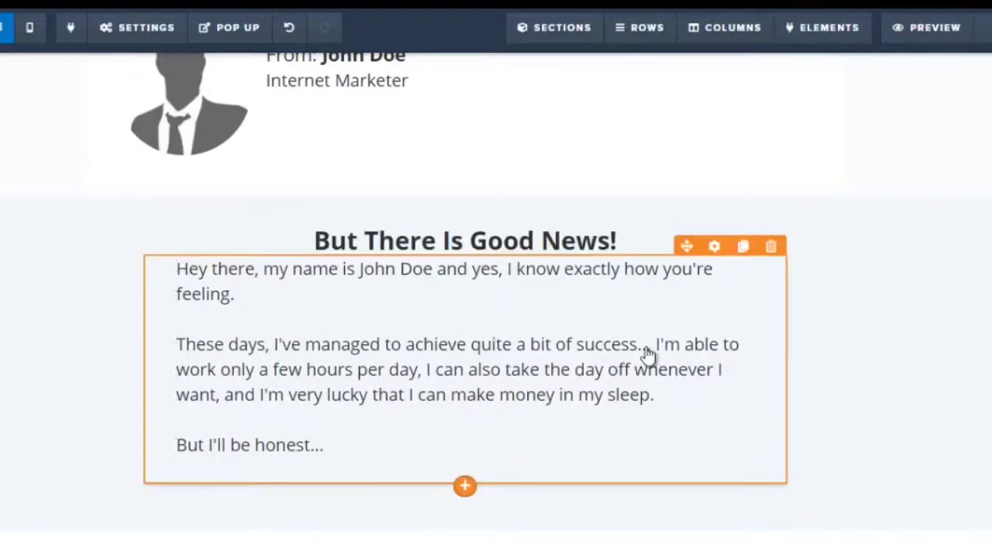
scroll(496, 302, "up", 1)
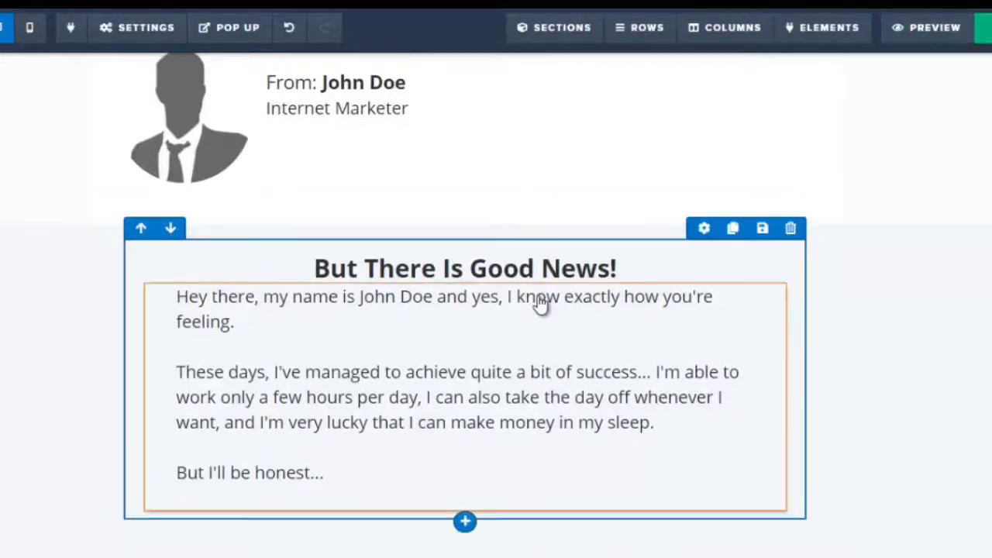
scroll(541, 304, "down", 1)
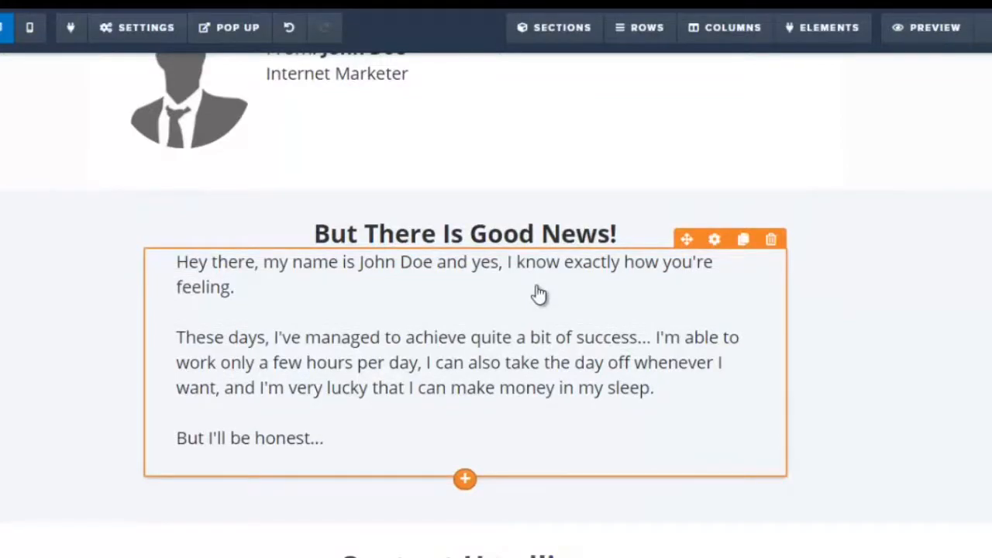
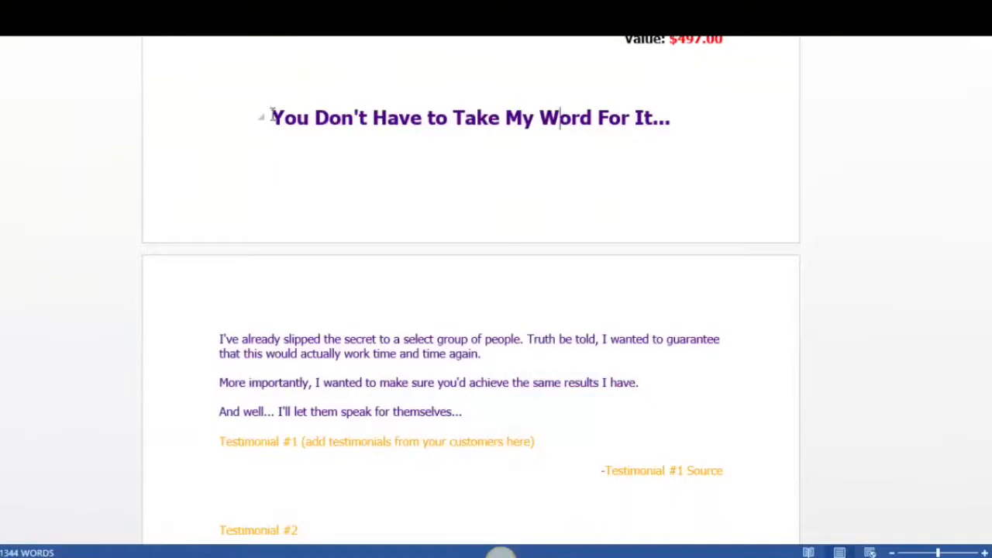
Copy the 'You Don't Have to Take My Word For It...' heading from the Word document and paste it over the Testimonial Headline
left_click_drag(270, 116, 673, 120)
key("ctrl+c")
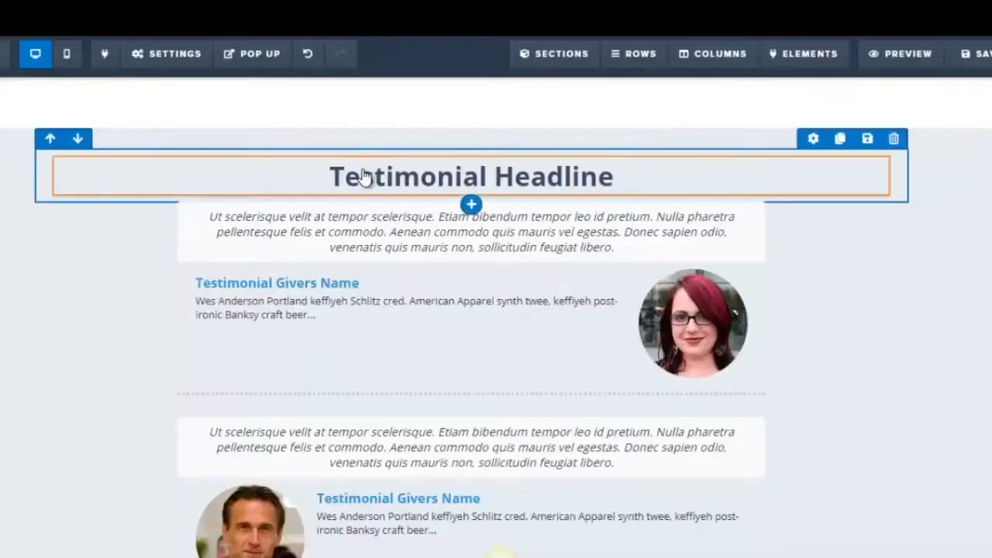
left_click(364, 176)
left_click(372, 177)
left_click_drag(330, 177, 617, 180)
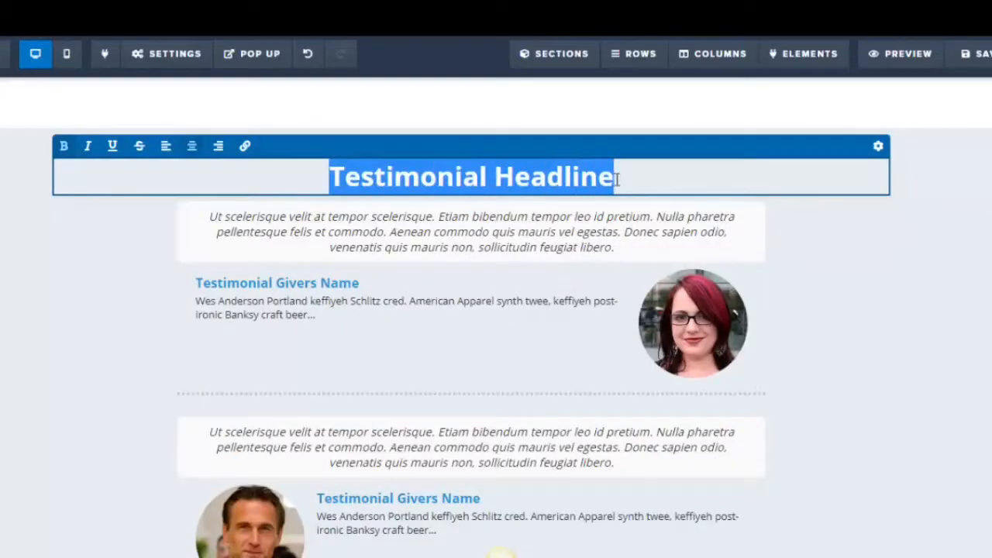
key("ctrl+v")
left_click(318, 471)
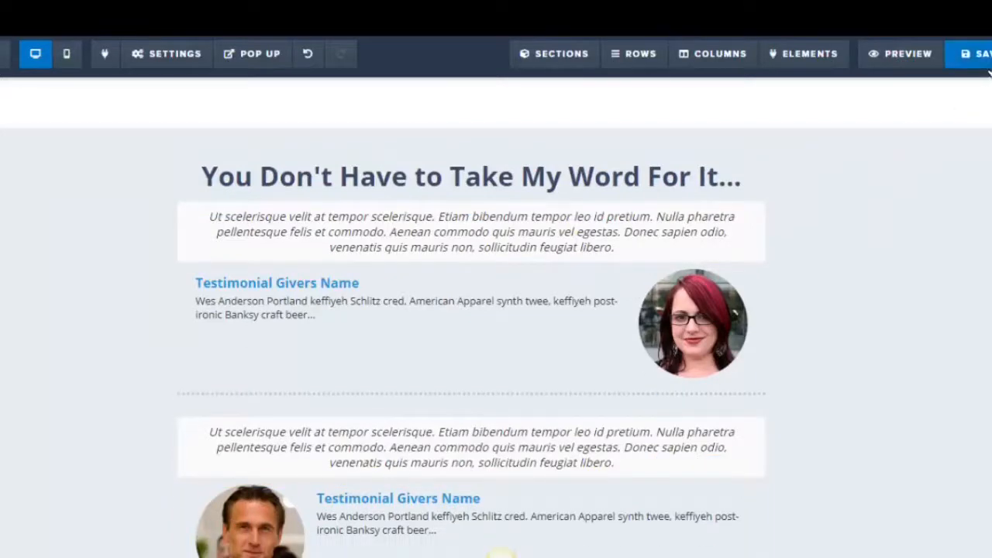
Copy the 'I've already slipped the secret…' through 'speak for themselves…' paragraphs from Word and paste them over the testimonial intro placeholder
left_click(221, 556)
left_click_drag(221, 340, 473, 412)
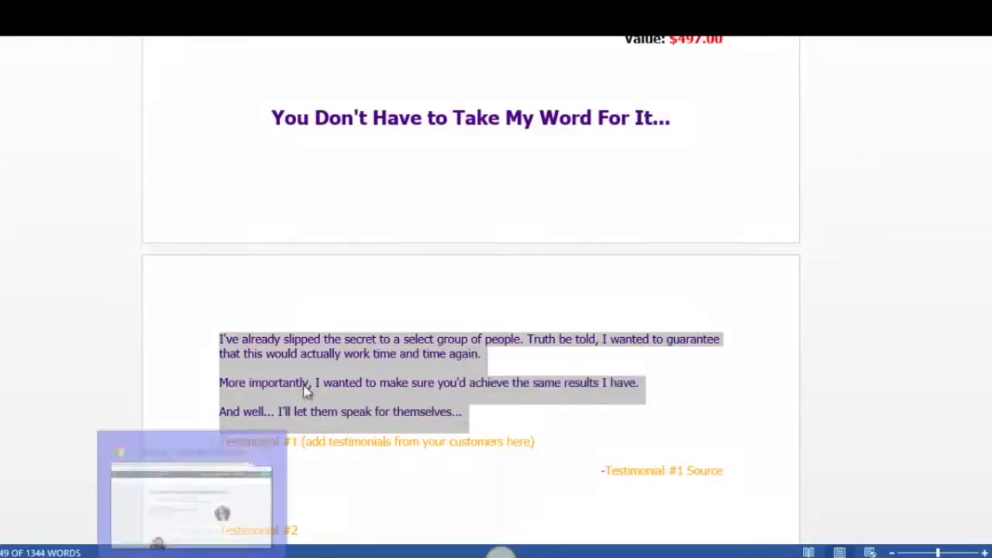
left_click(175, 545)
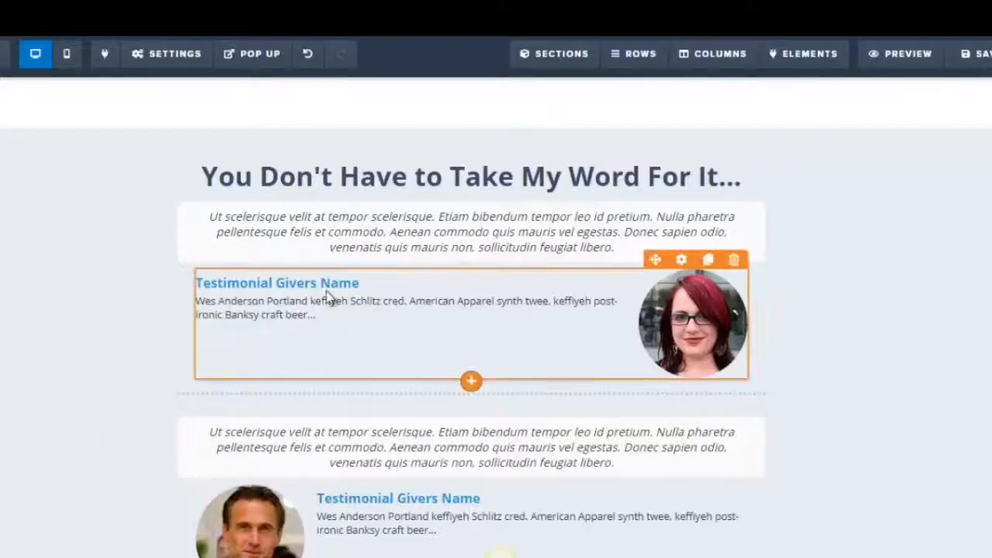
left_click(241, 221)
left_click_drag(210, 218, 657, 243)
key("ctrl+v")
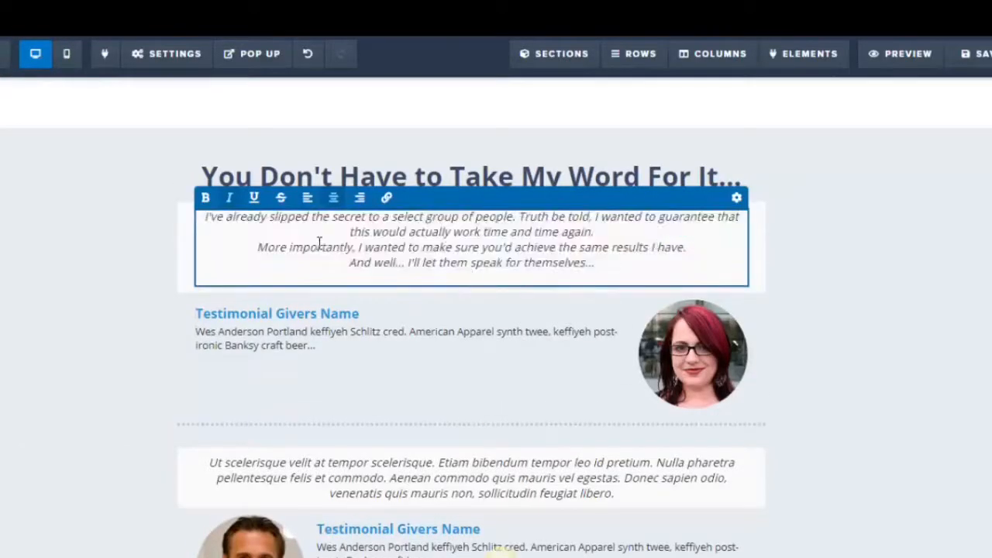
Select the pasted testimonial intro text and left-align it
left_click_drag(207, 217, 302, 221)
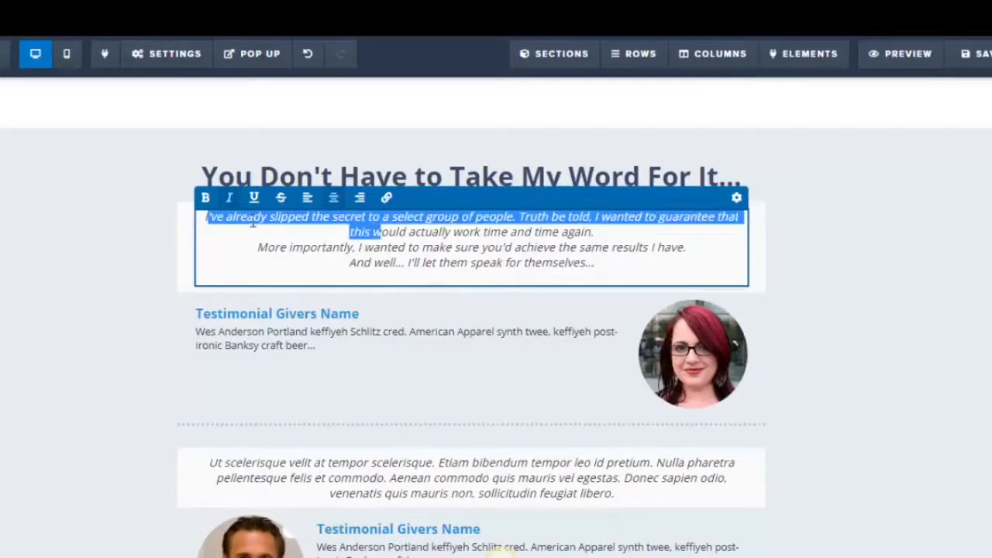
left_click(214, 221)
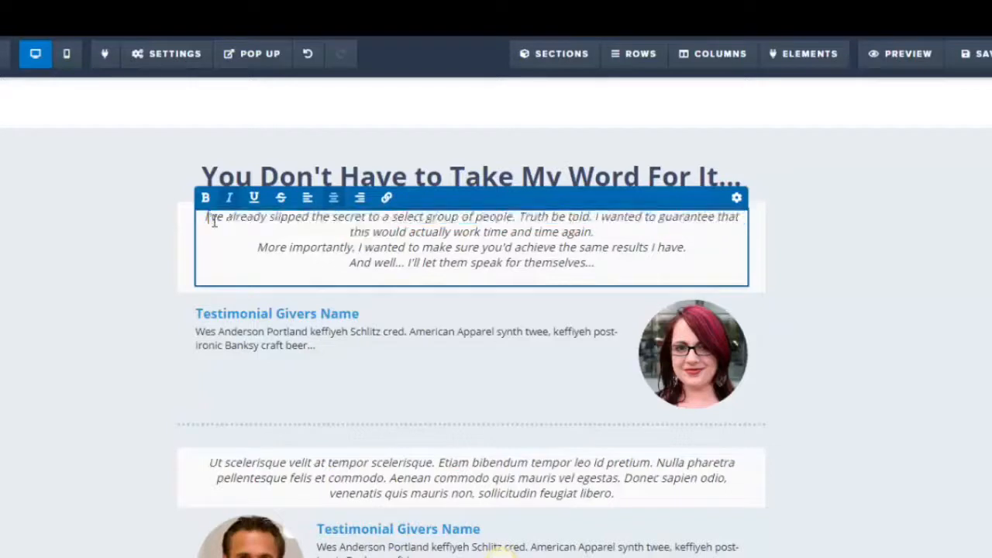
left_click_drag(207, 221, 613, 271)
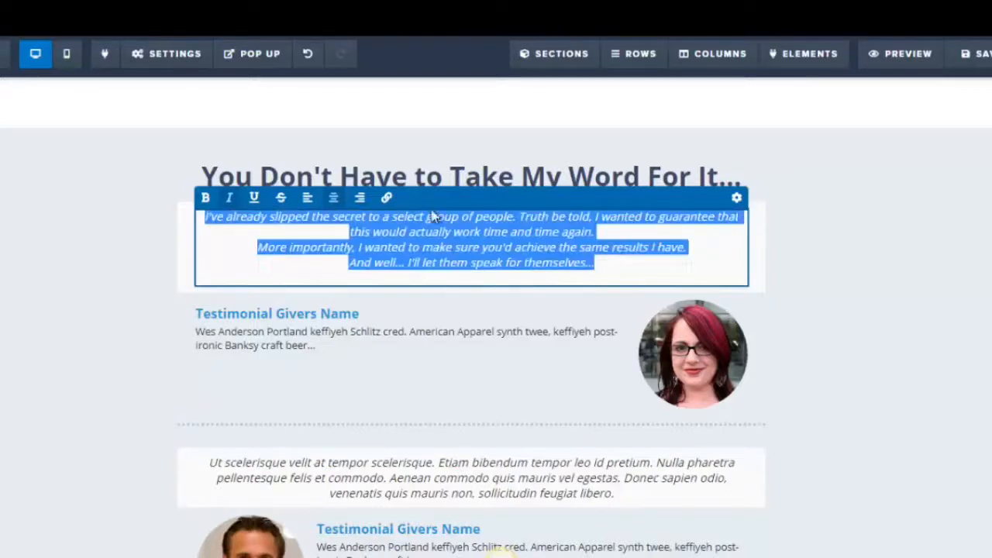
left_click(313, 200)
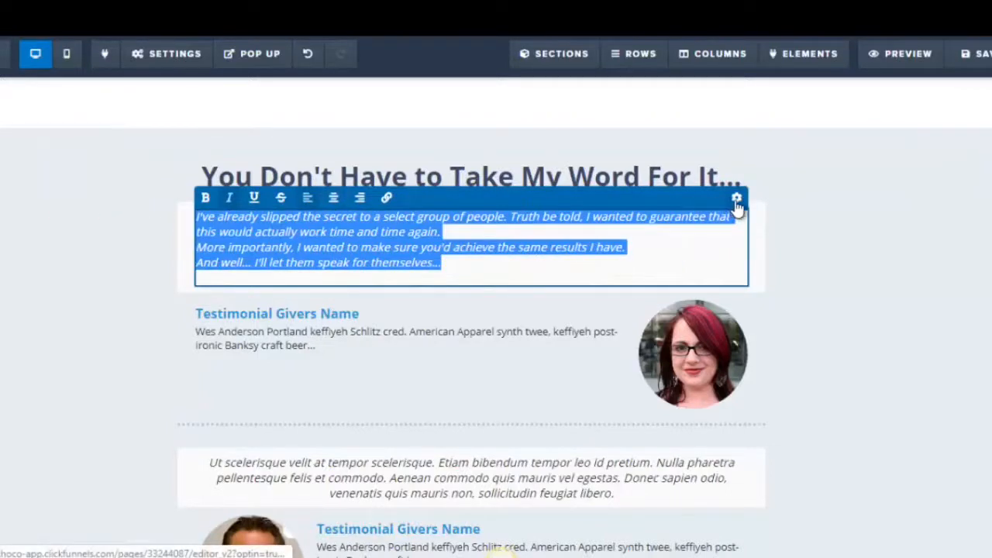
Set the testimonial intro text's font size to 22 and save the page
left_click(736, 199)
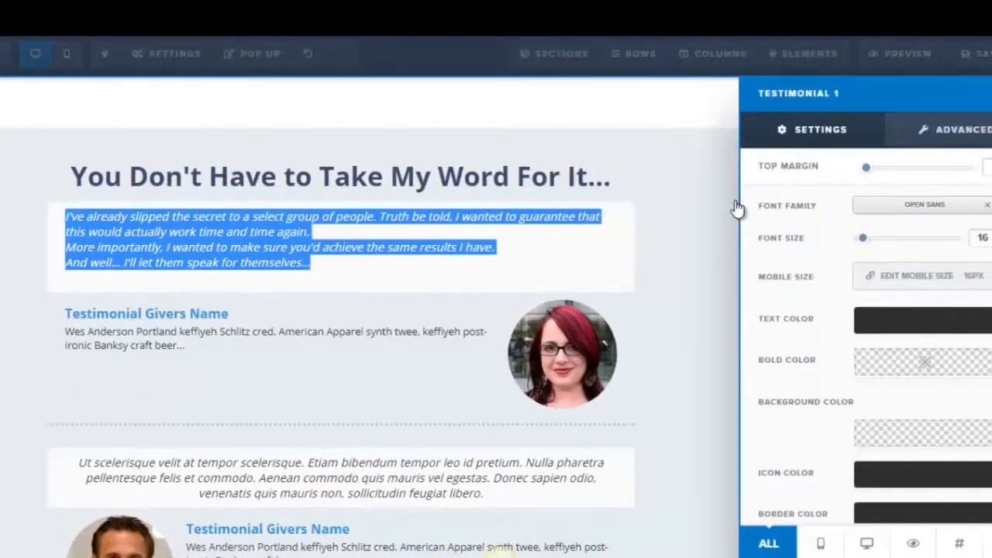
left_click_drag(869, 242, 878, 247)
left_click(514, 268)
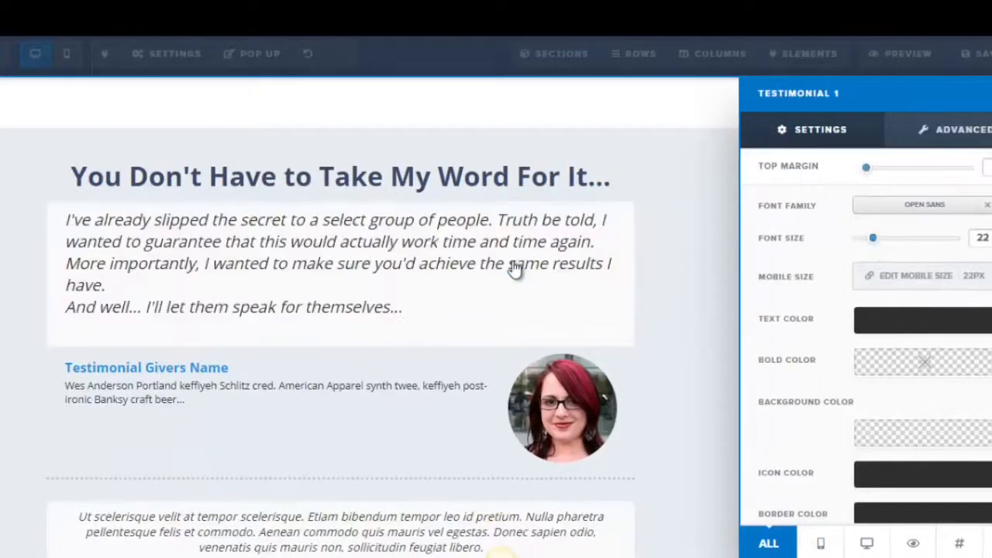
left_click(978, 56)
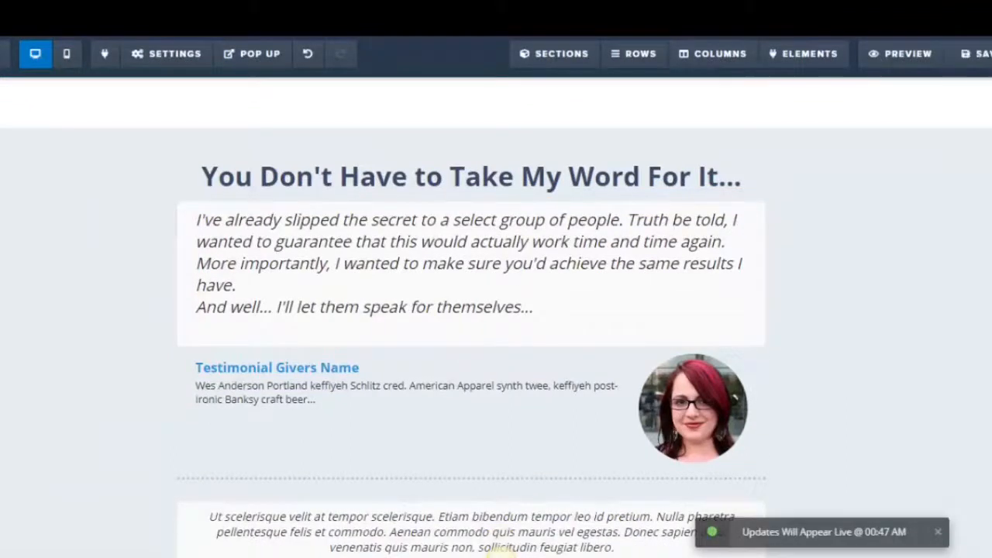
Replace the first testimonial giver's name placeholder with a sample customer's full name
scroll(499, 549, "down", 2)
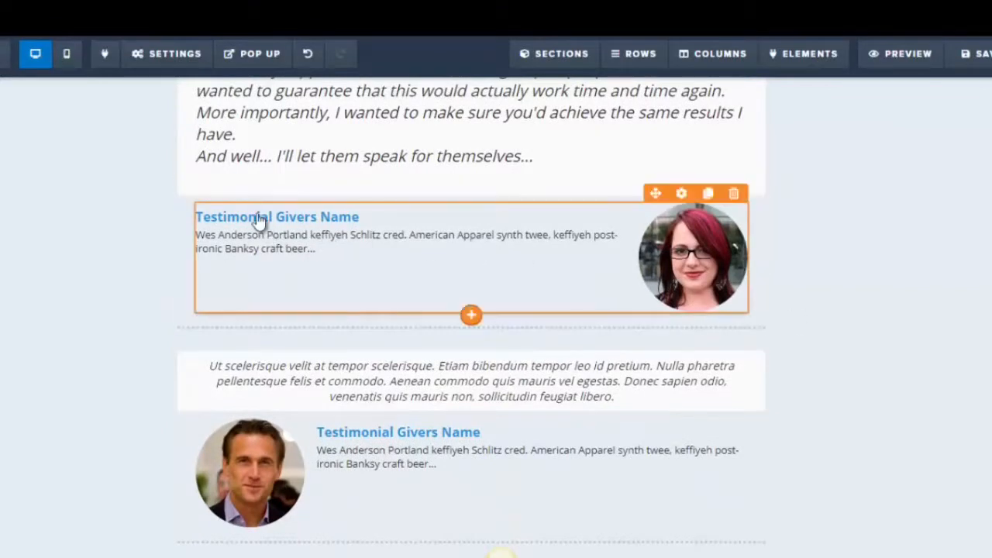
left_click(244, 222)
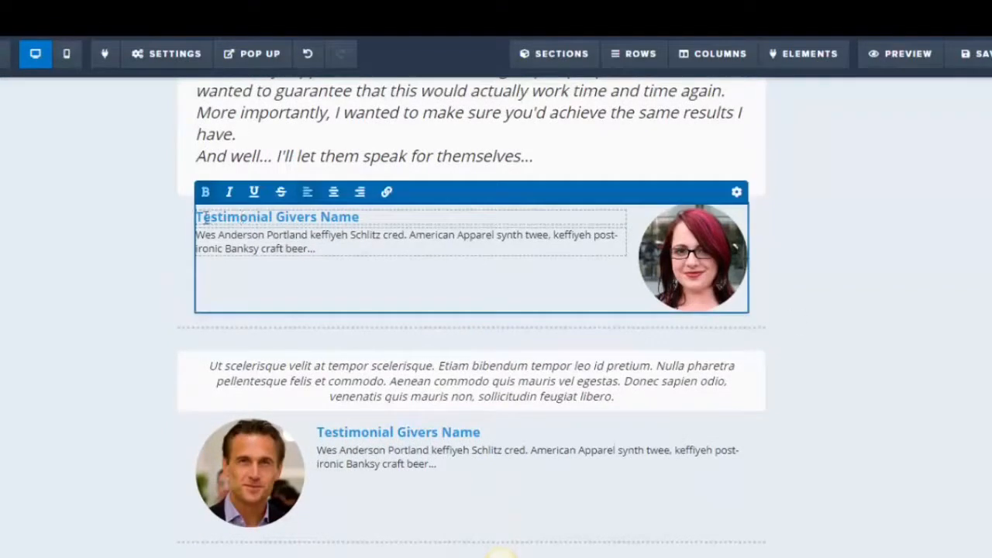
left_click_drag(200, 217, 373, 215)
type("Julie D")
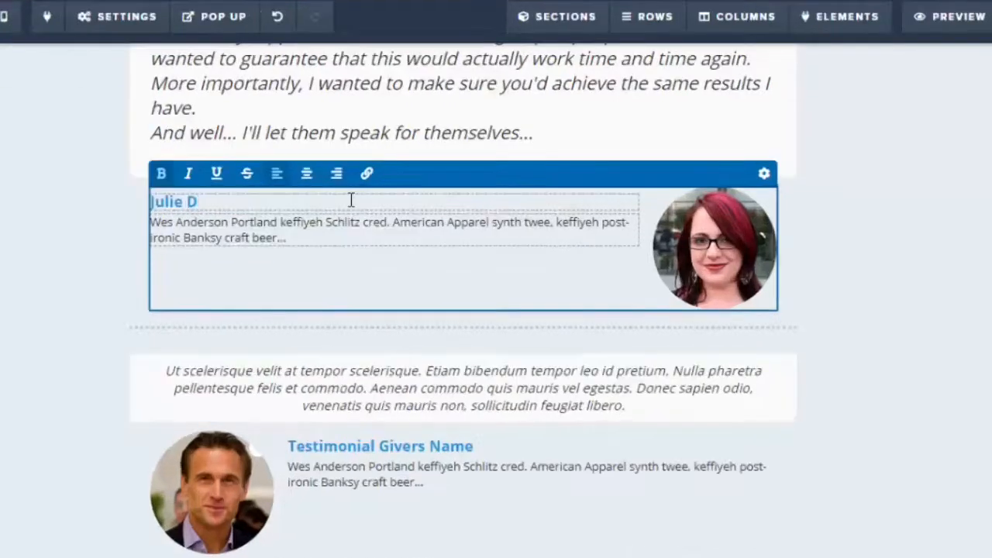
key("BackSpace")
type("Jacks")
key("BackSpace")
key("BackSpace")
key("BackSpace")
key("BackSpace")
key("BackSpace")
key("BackSpace")
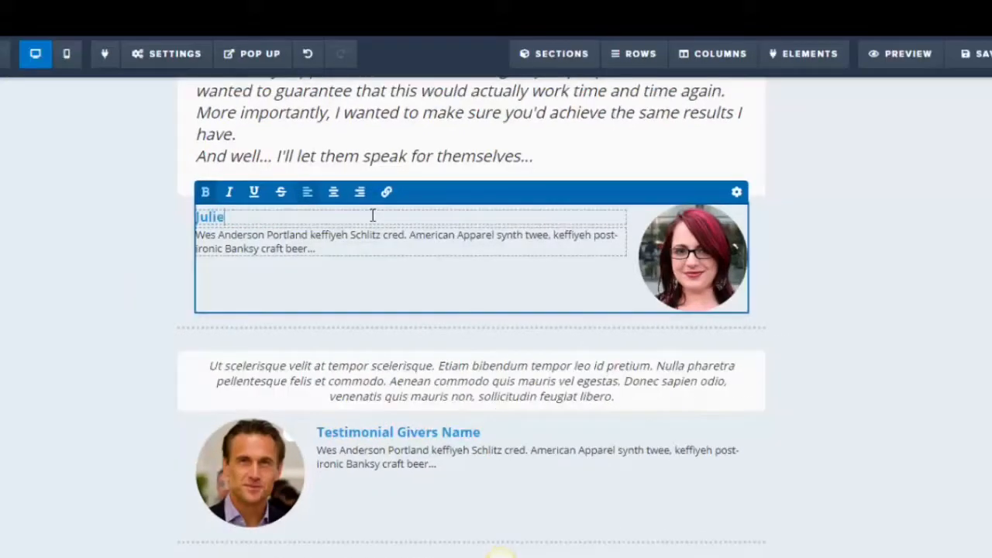
type("D")
key("BackSpace")
type("Jackson")
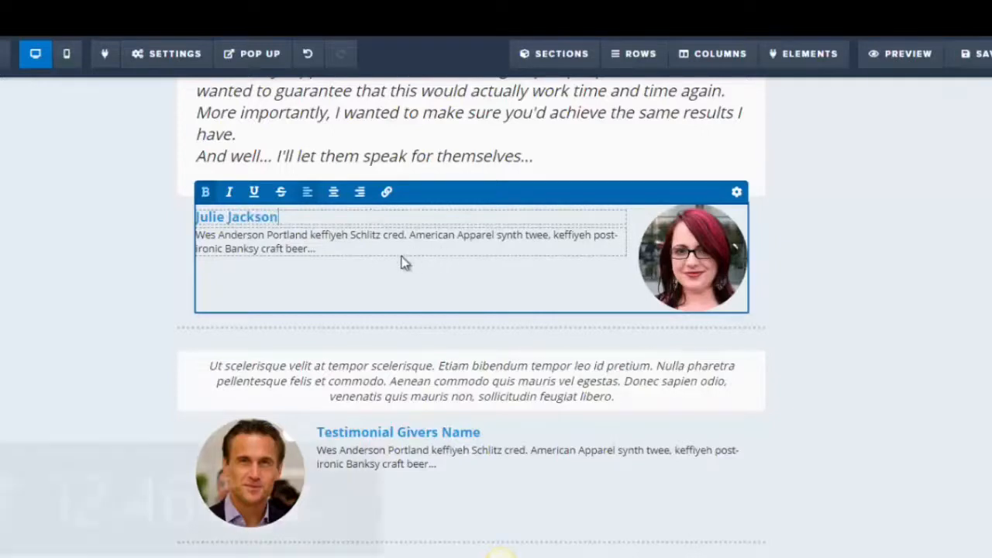
Replace the first testimonial's description text with 'Product is awesome!'
key("super+c")
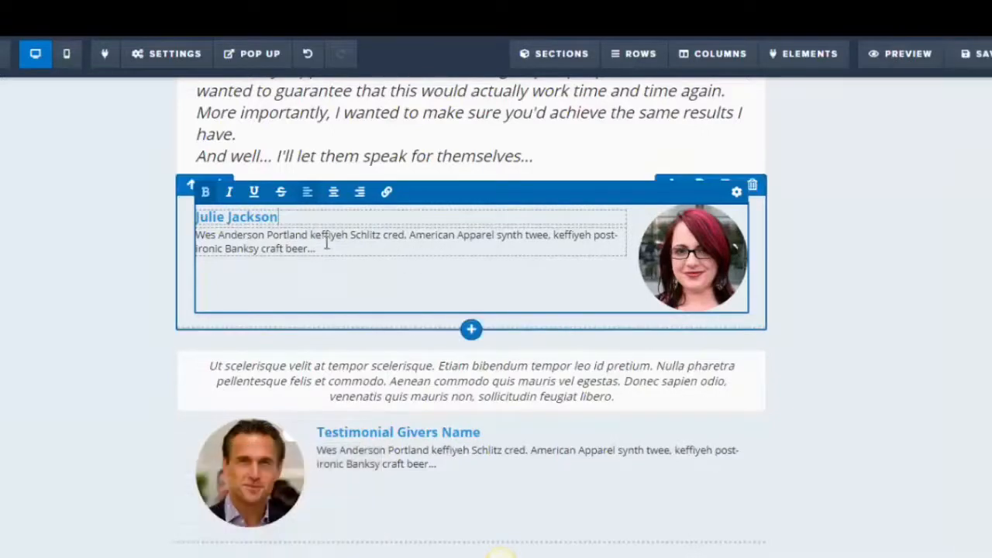
left_click(326, 243)
left_click_drag(200, 237, 355, 245)
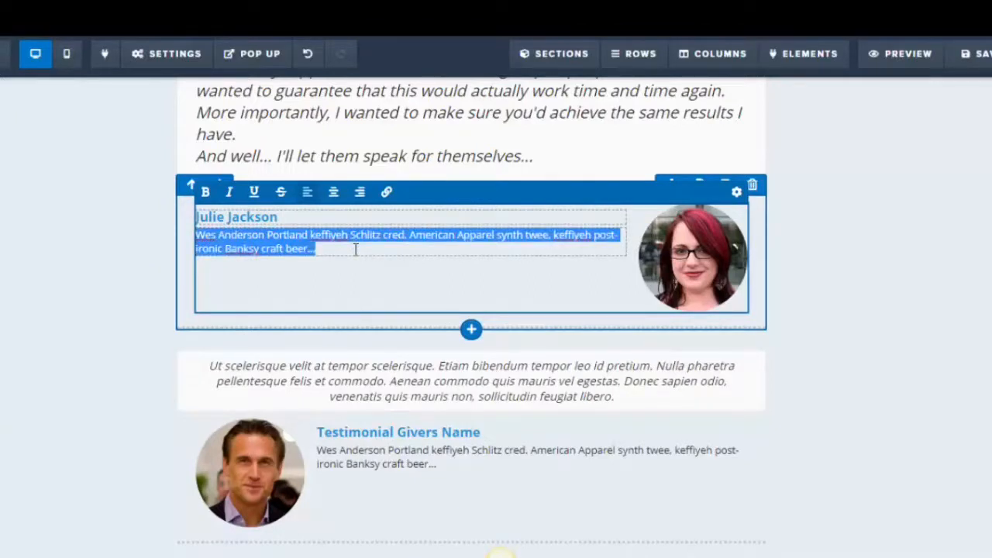
type("Product")
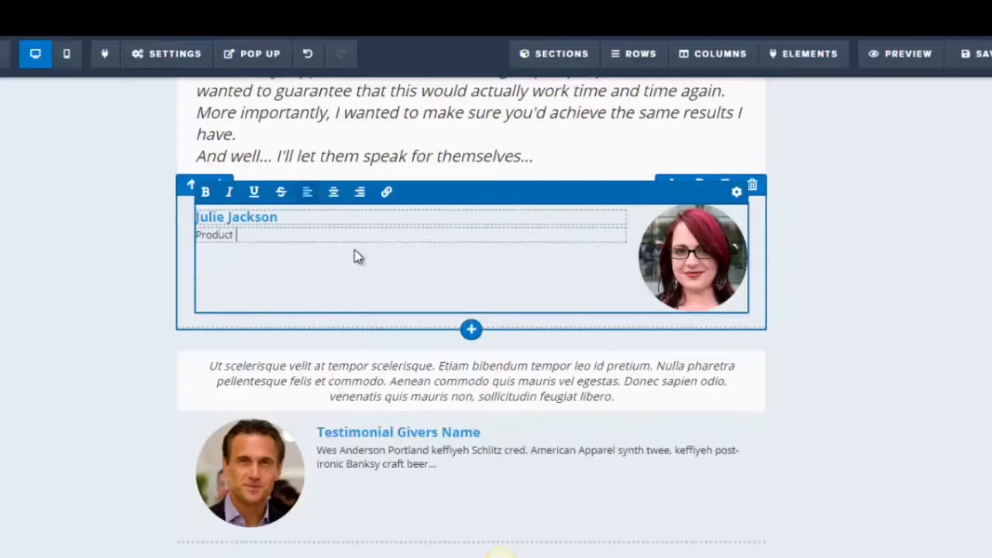
type(" is awesome!")
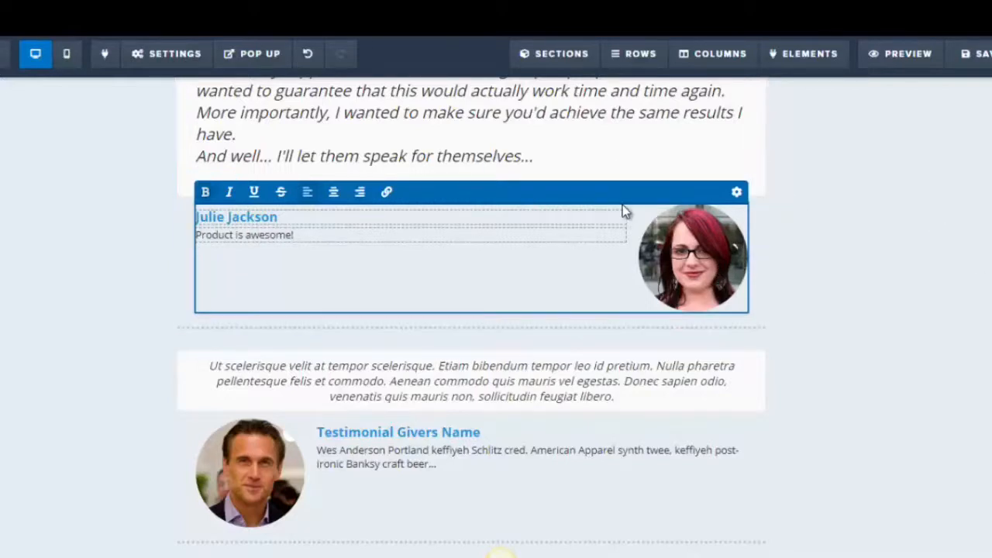
Try switching the first testimonial giver's layout to Image / Text, then revert it to Text / Image
left_click(736, 193)
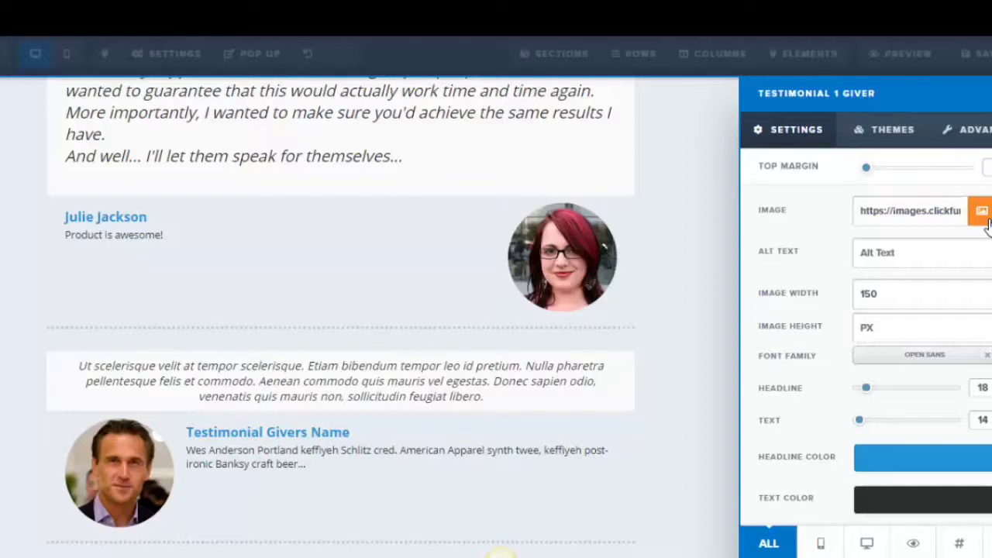
left_click(971, 134)
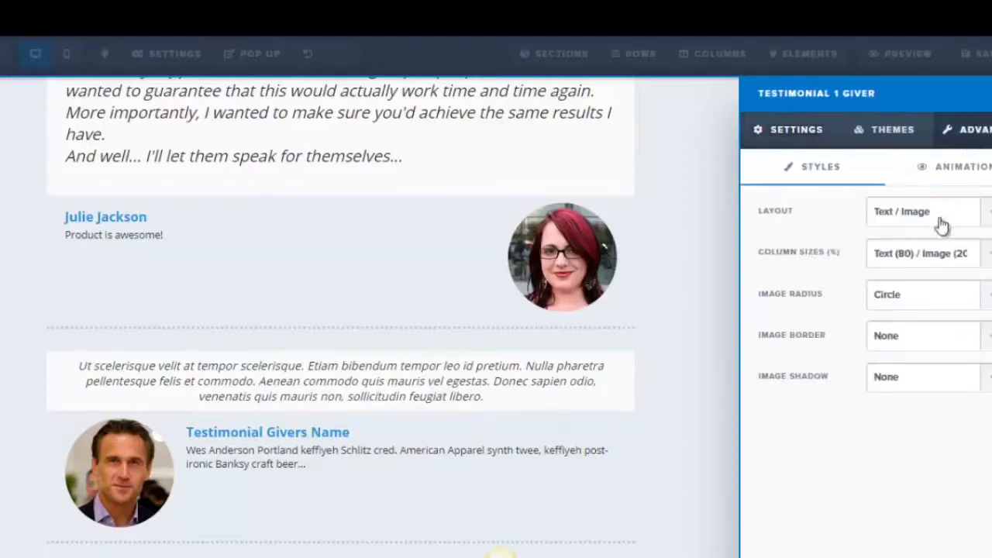
left_click(895, 221)
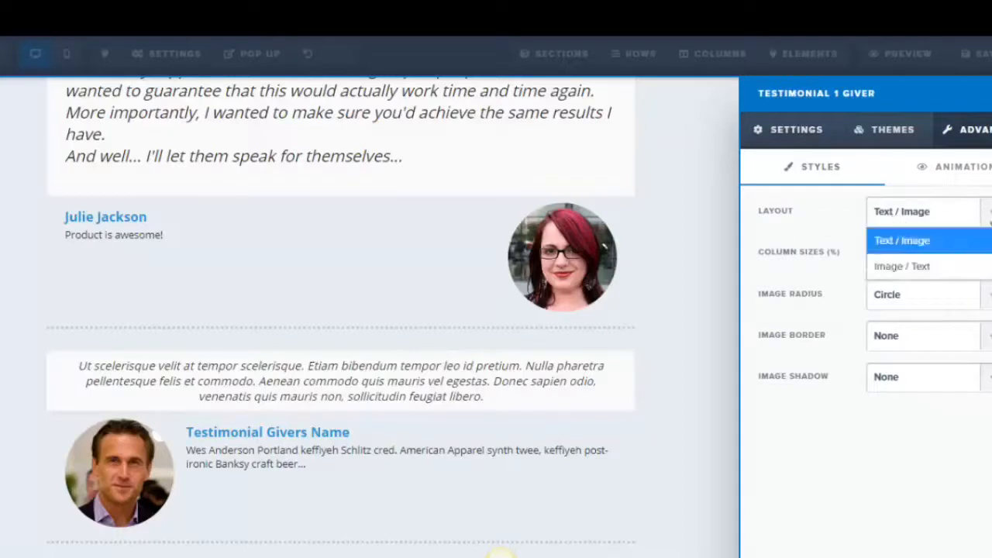
left_click(936, 273)
left_click(986, 213)
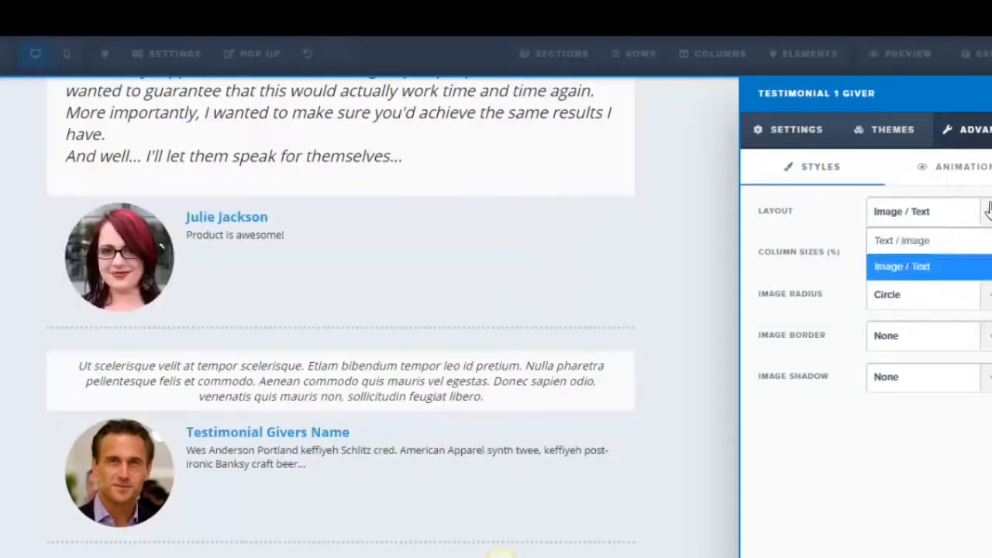
left_click(942, 248)
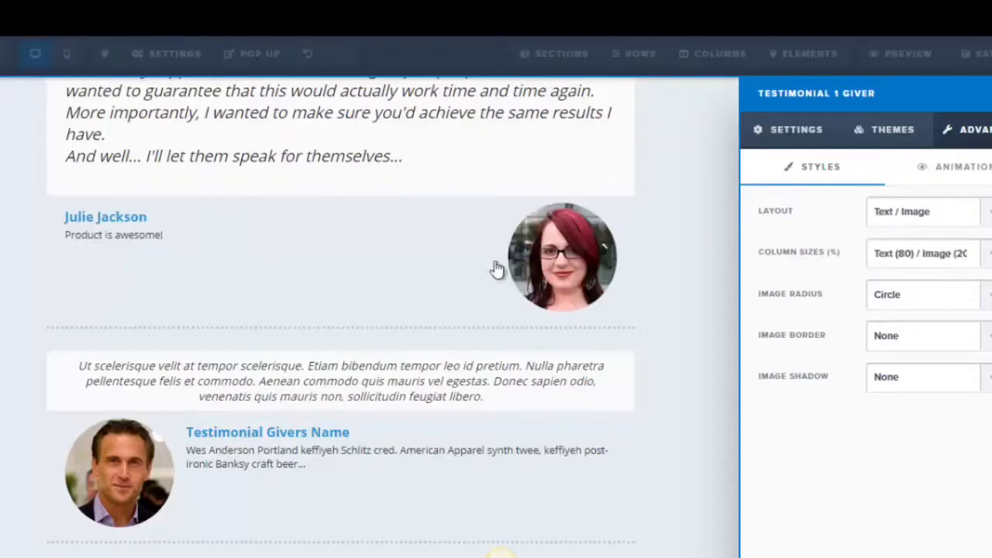
left_click(443, 271)
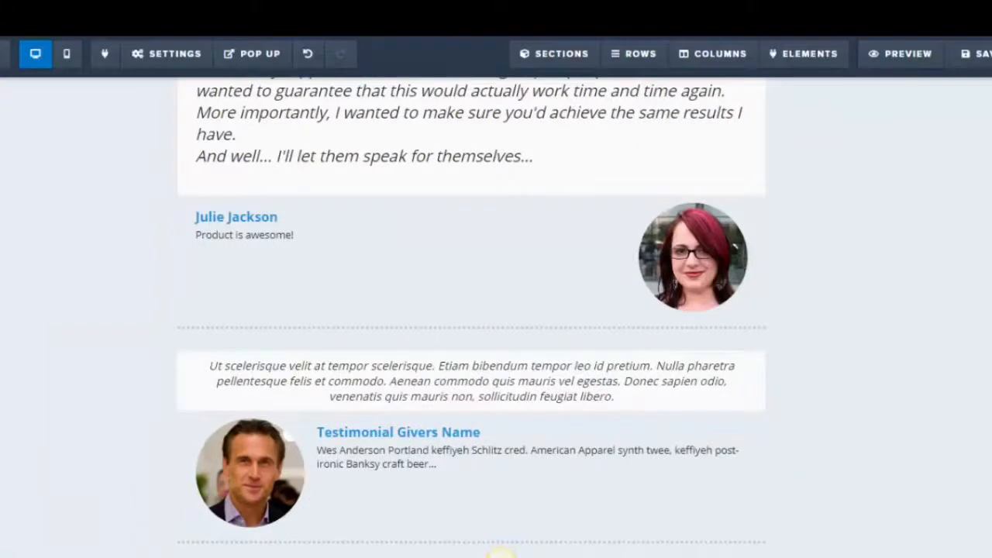
Save the page and examine the second testimonial's placeholder quote text
scroll(500, 542, "down", 3)
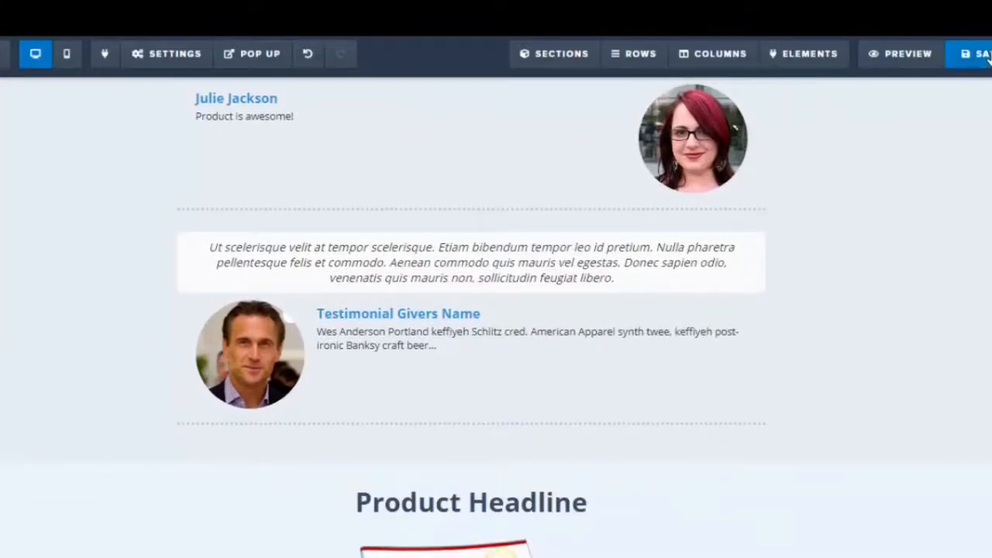
left_click(986, 56)
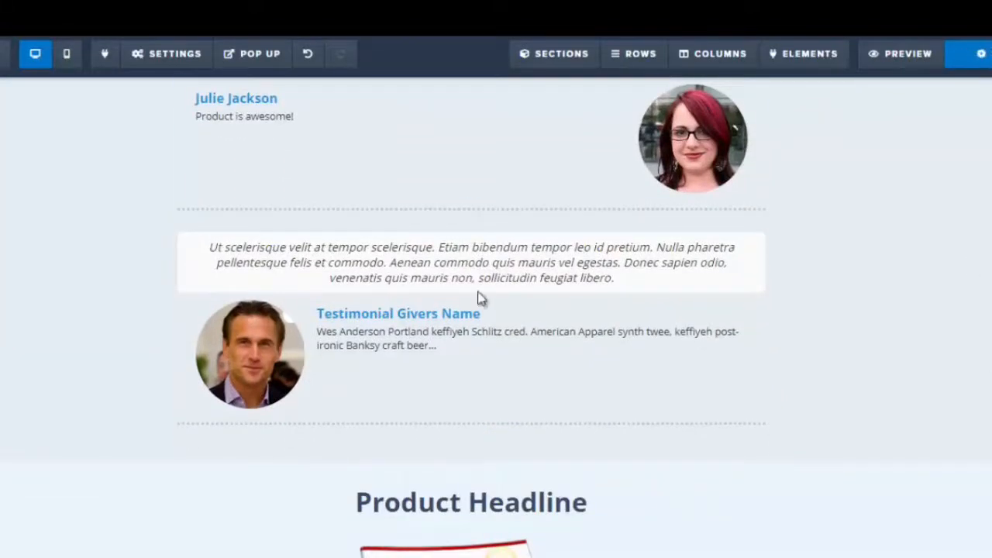
left_click(308, 268)
left_click_drag(207, 248, 385, 264)
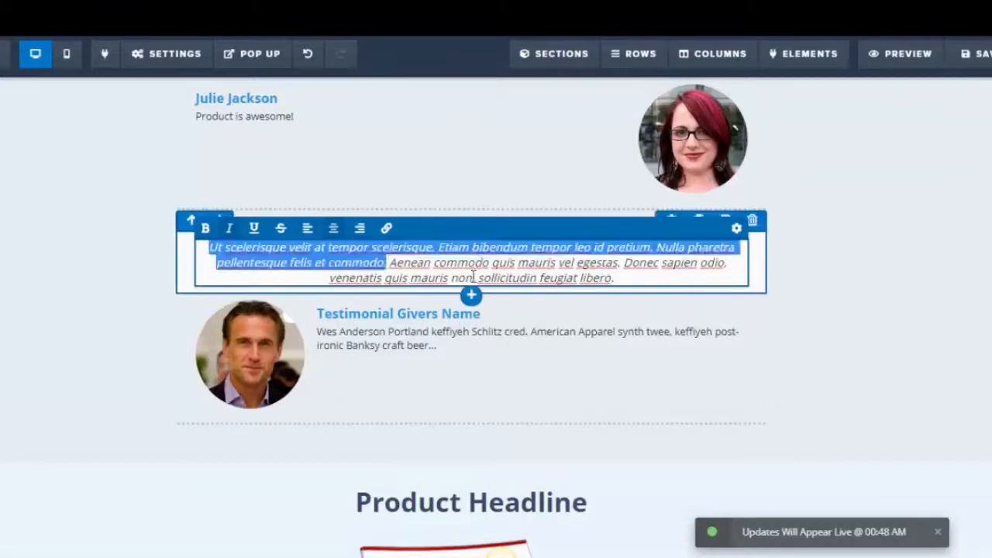
left_click_drag(473, 277, 669, 276)
scroll(971, 407, "up", 4)
scroll(970, 407, "down", 2)
left_click(906, 406)
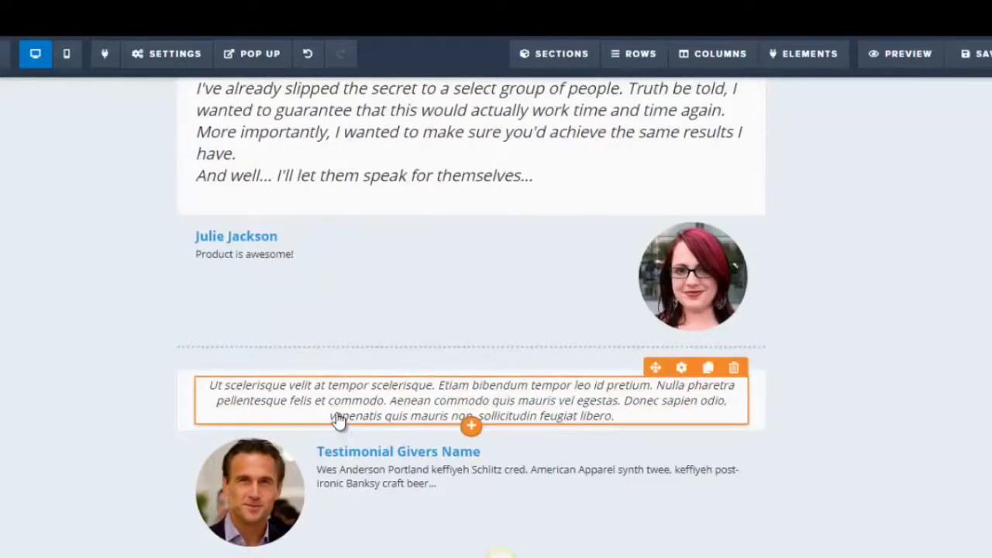
Replace the first testimonial's quote text with 'Product is awesome!'
scroll(953, 374, "up", 3)
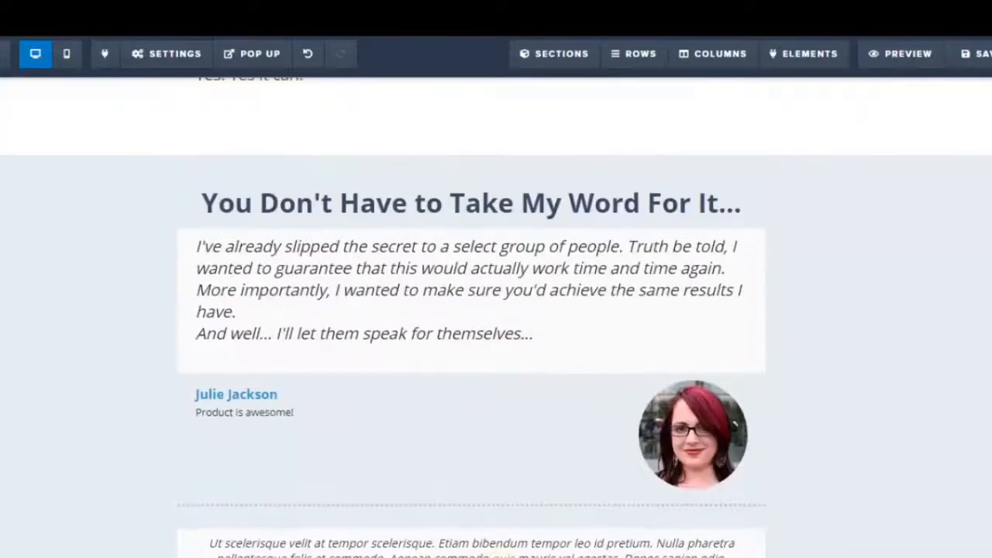
left_click(287, 354)
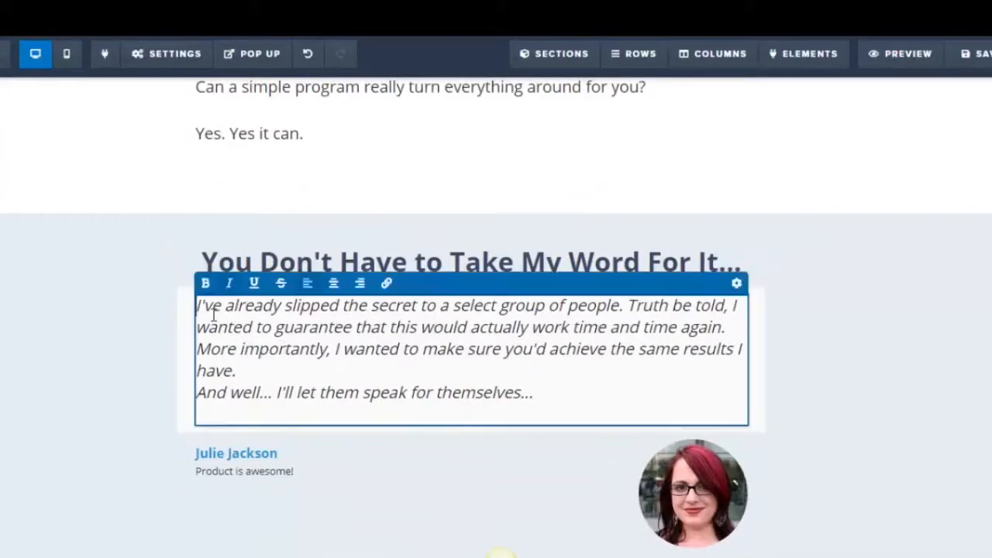
left_click_drag(197, 309, 565, 395)
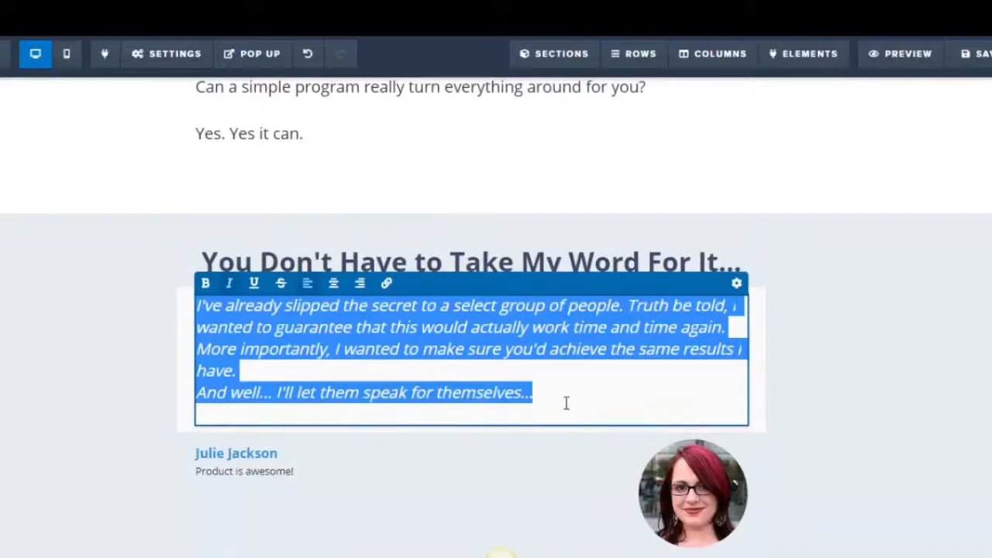
key("BackSpace")
type("Product is")
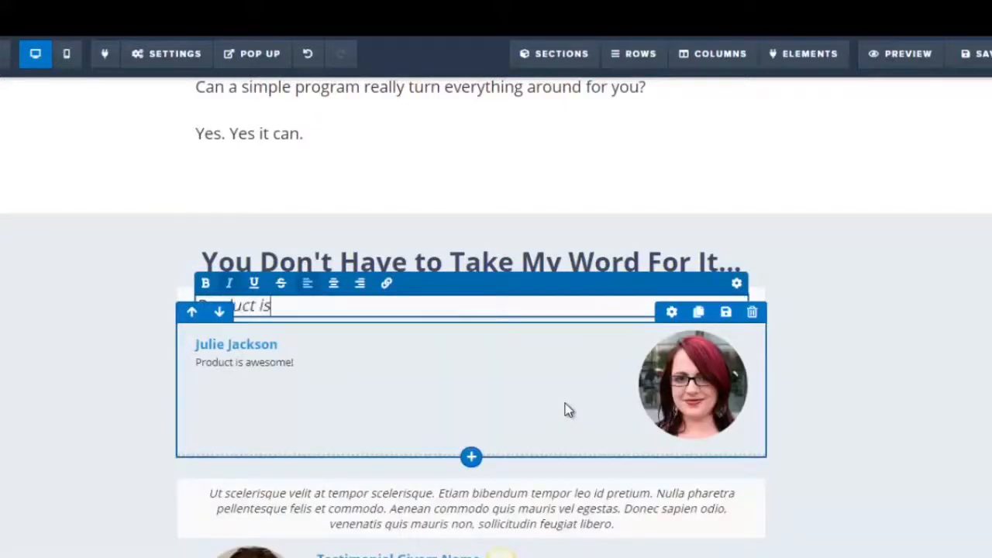
type(" awesome!")
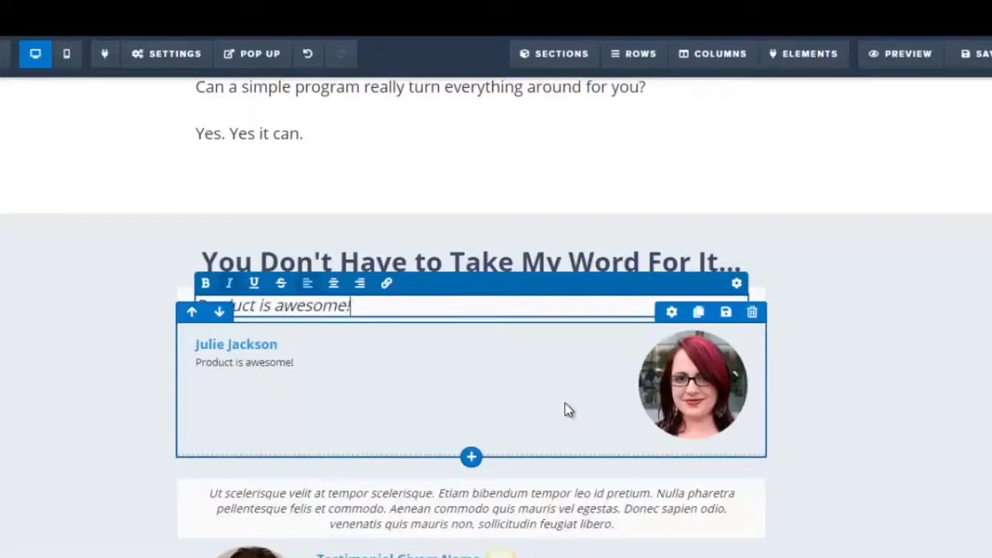
Replace the first testimonial giver's description with 'Business Analyst'
left_click(249, 364)
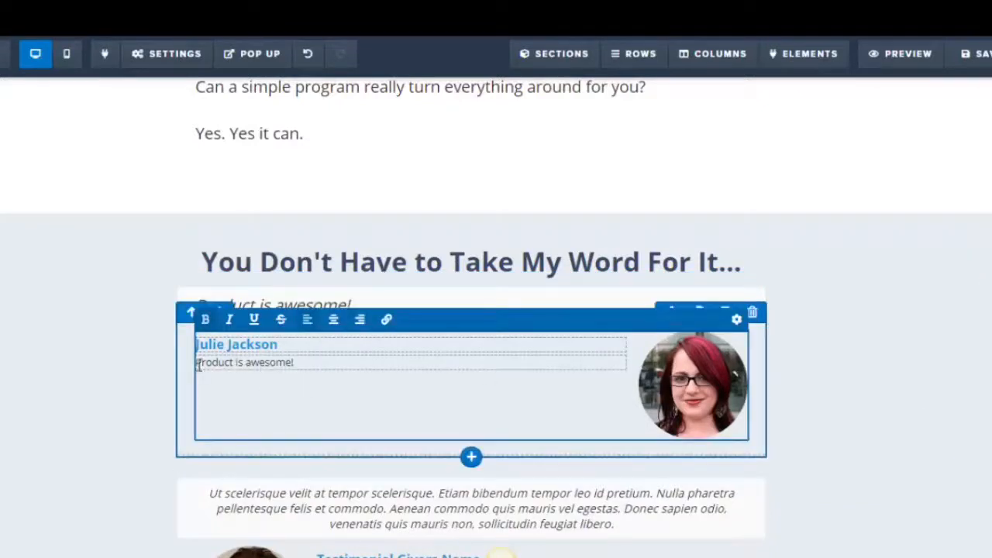
left_click_drag(195, 363, 337, 356)
type("B")
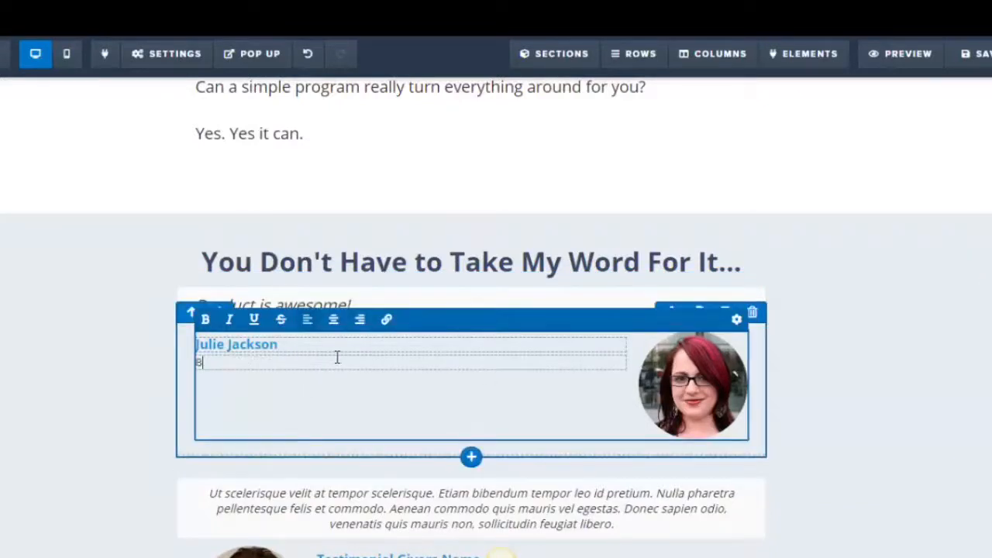
type("usiness Analys")
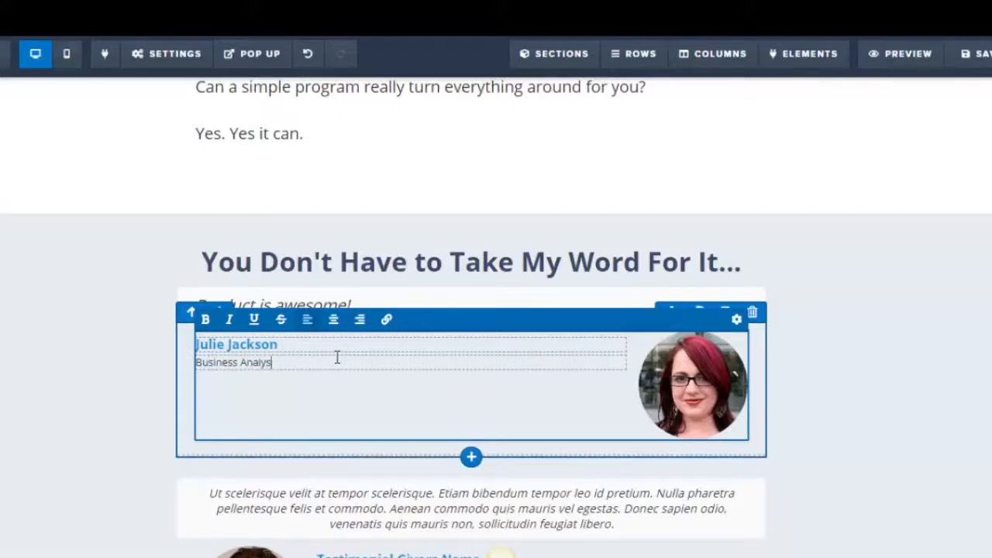
type("t")
left_click(965, 404)
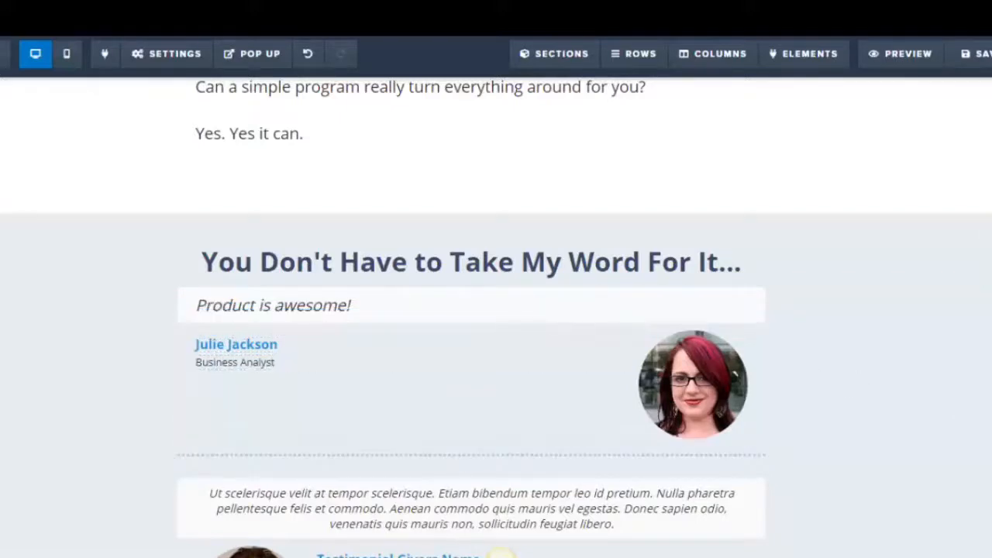
Replace the second testimonial's placeholder quote text with 'I learned a lot!'
scroll(965, 405, "down", 1)
scroll(255, 364, "down", 2)
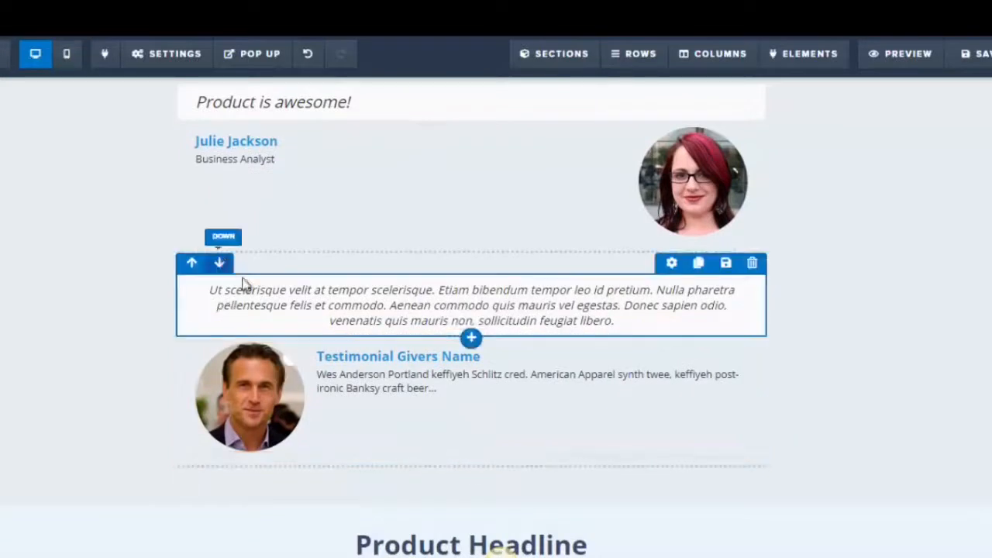
left_click(215, 293)
left_click_drag(208, 291, 638, 321)
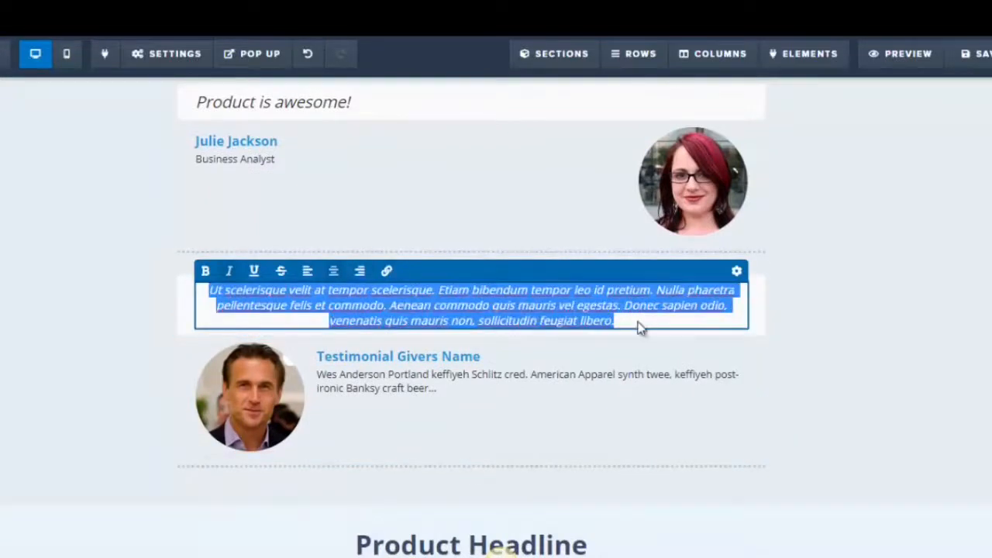
type("I learned a lot!")
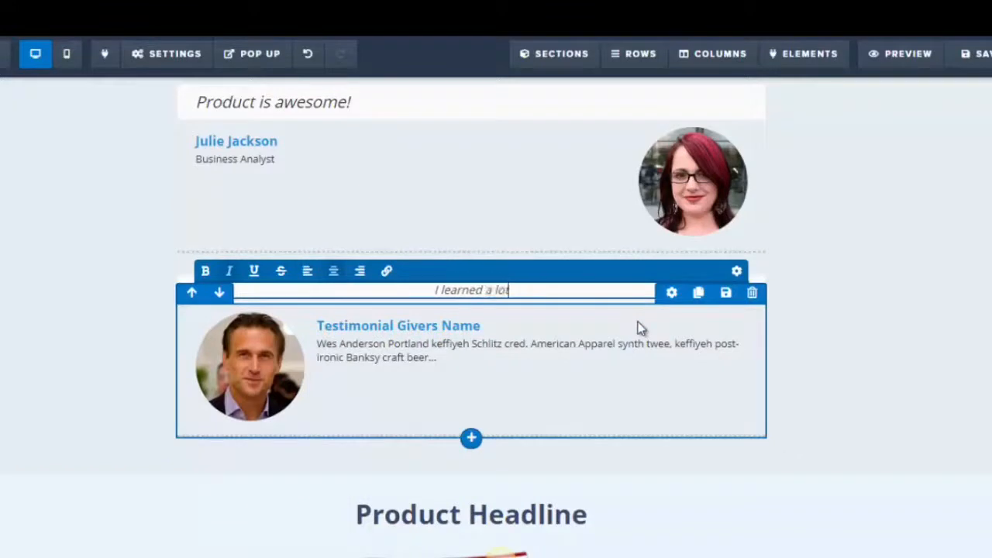
Replace the second testimonial giver's name placeholder with a sample customer's full name
left_click(359, 341)
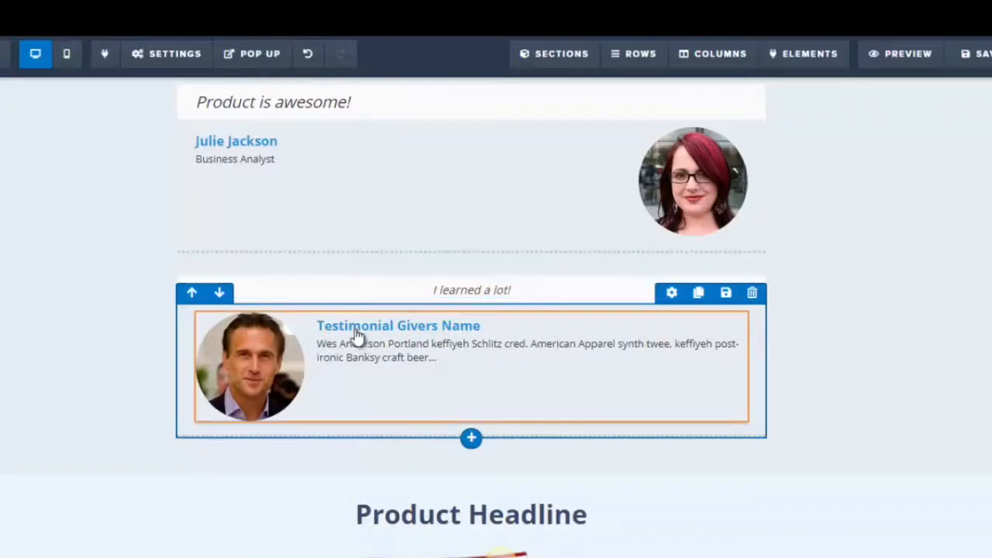
left_click(320, 328)
left_click_drag(321, 328, 517, 330)
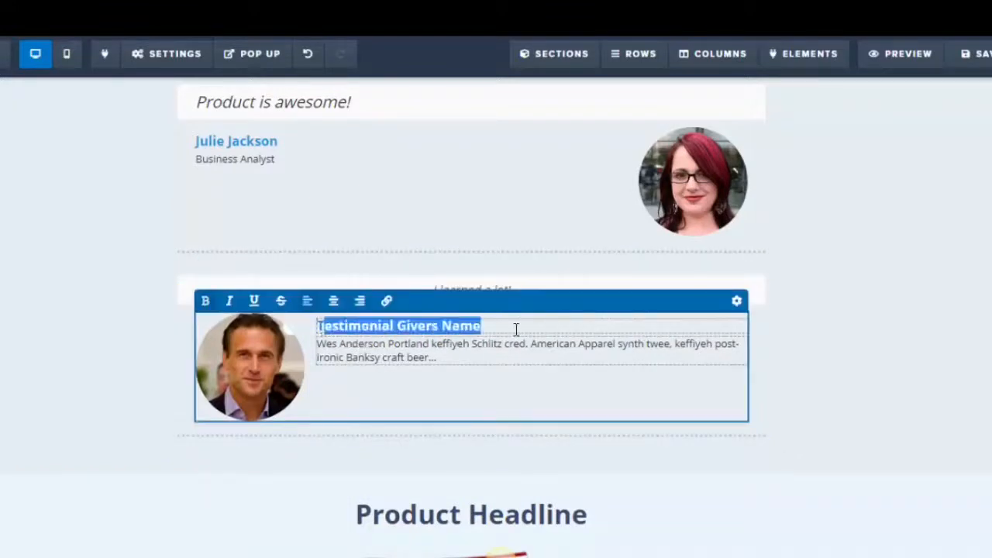
type("Ted")
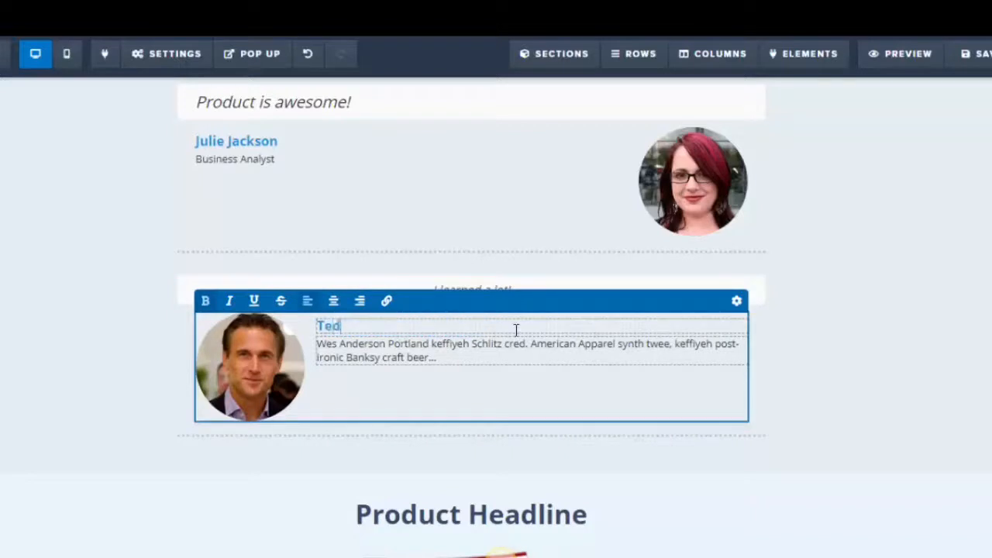
type(" Smith")
Replace the second testimonial giver's description with 'Public Speaker'
left_click(377, 357)
left_click_drag(319, 345, 468, 357)
type("Pub")
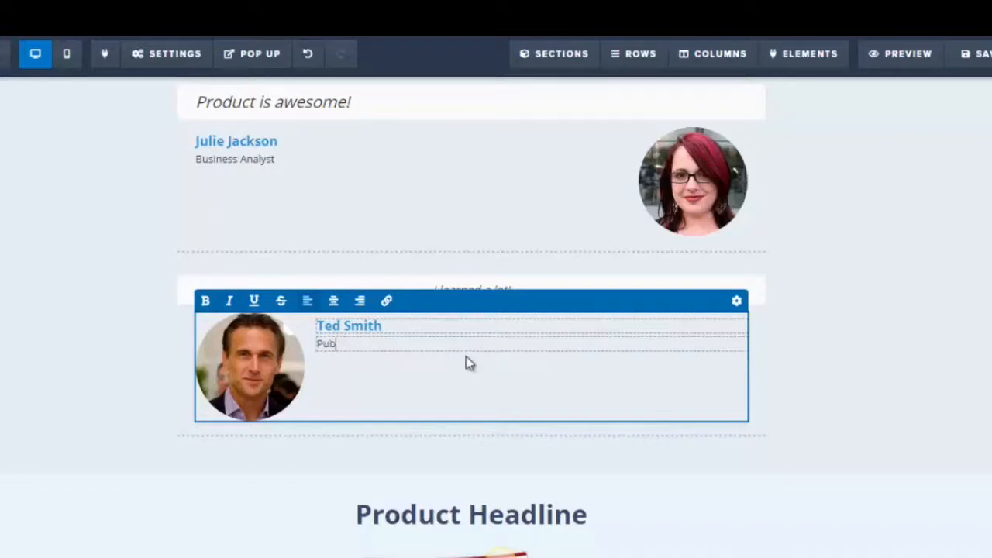
type("lic Speaker")
left_click(961, 310)
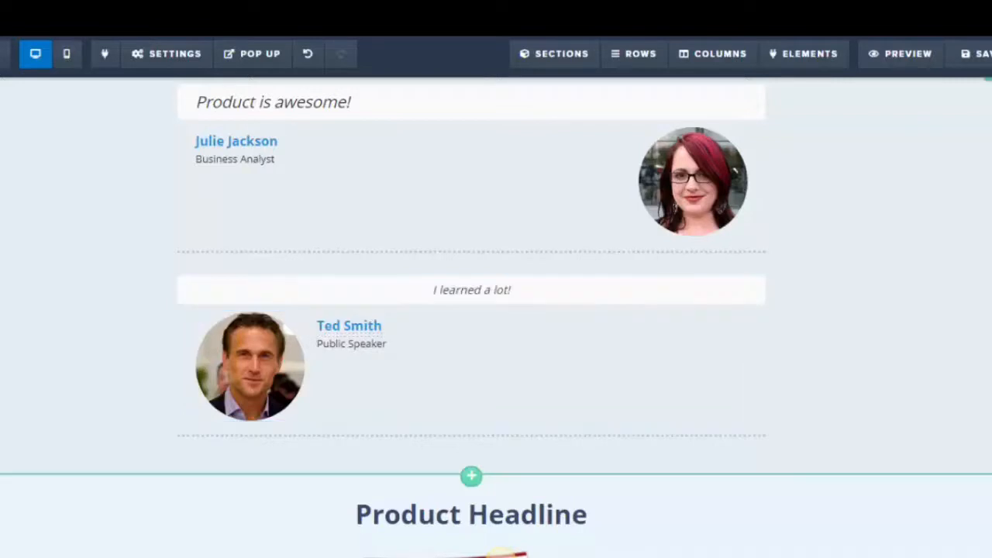
Set the second testimonial quote's font size to 22 px
left_click(513, 291)
left_click_drag(513, 292, 414, 290)
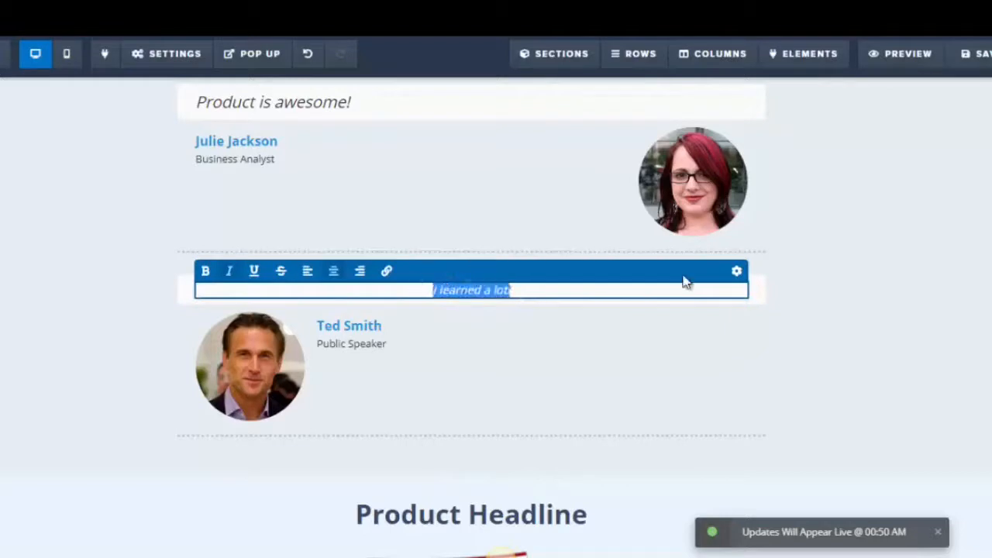
left_click(737, 272)
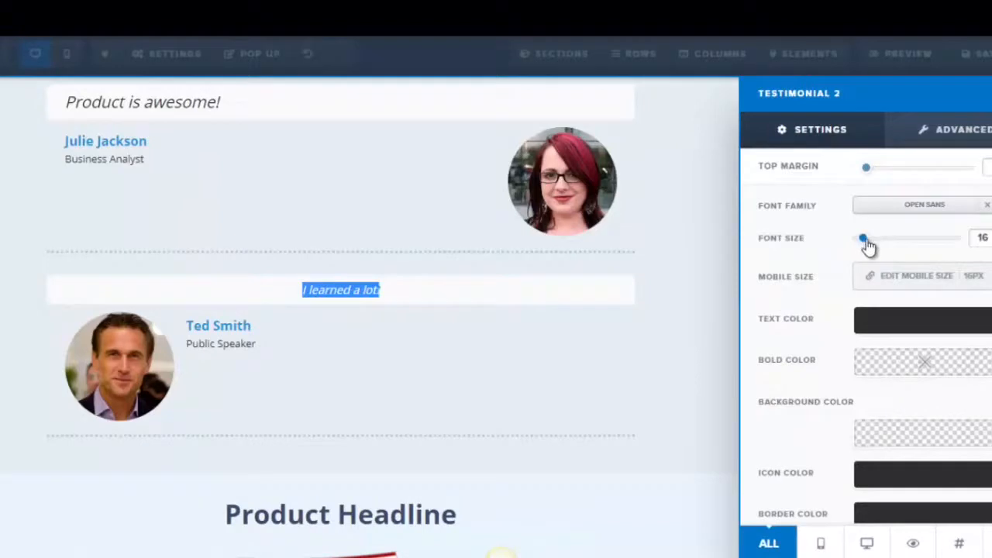
left_click_drag(865, 239, 874, 239)
left_click(246, 343)
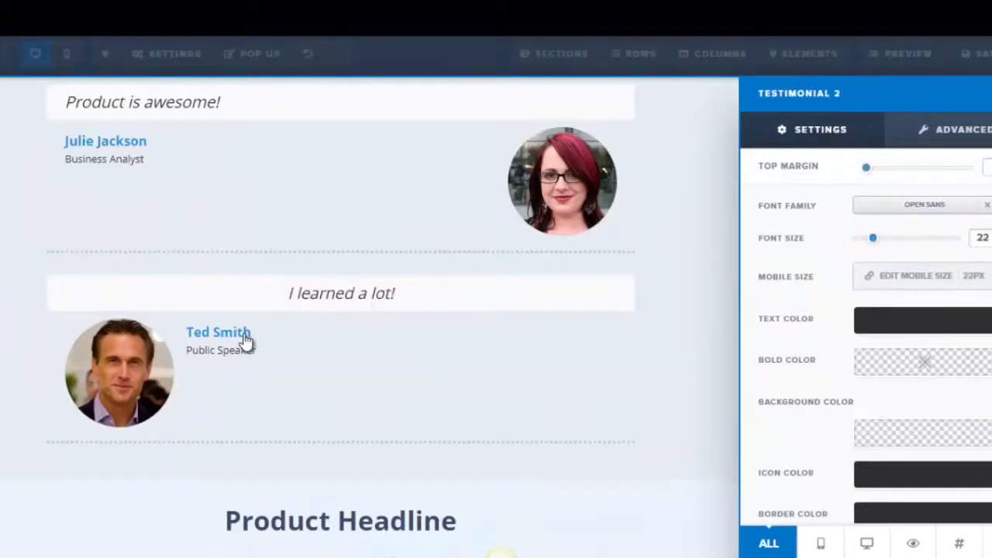
left_click_drag(316, 332, 386, 332)
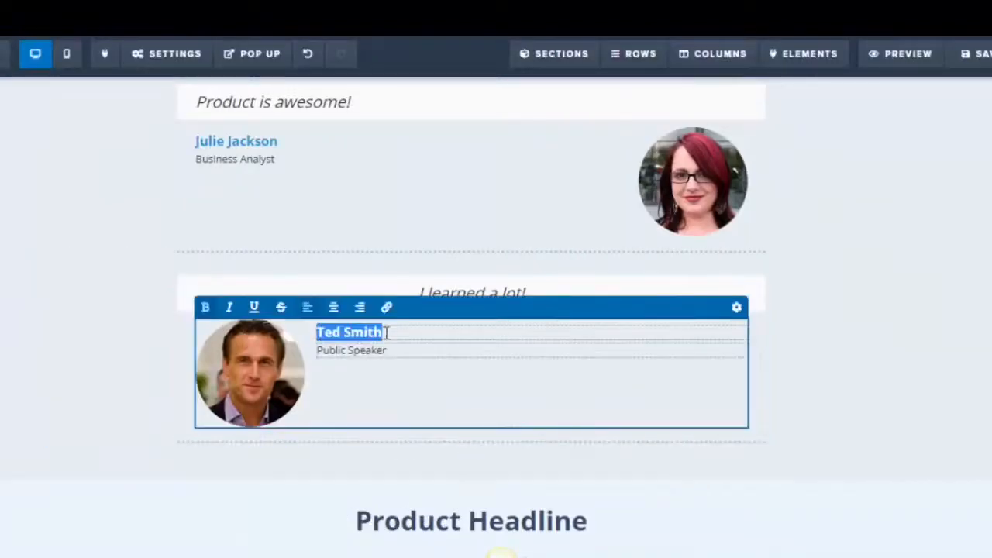
left_click(803, 384)
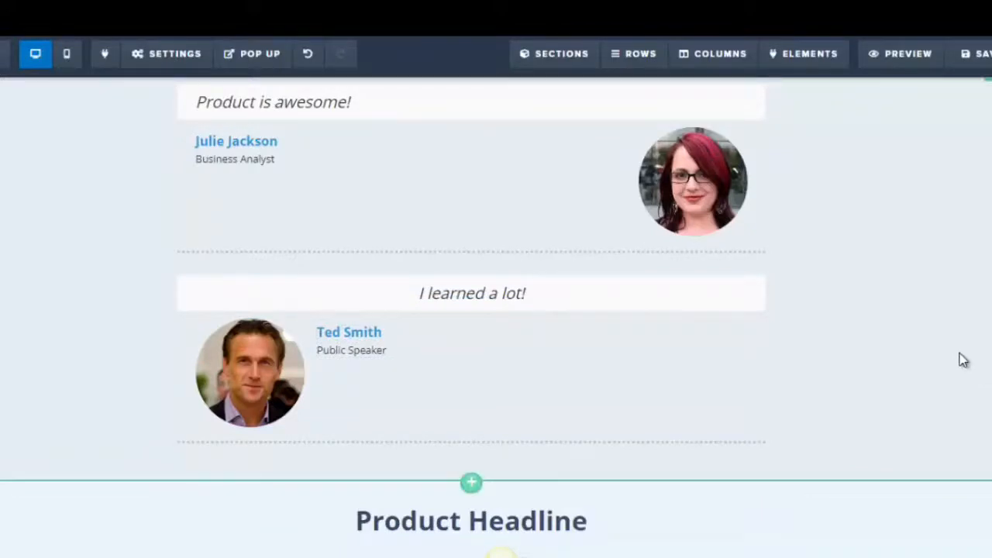
Switch to the Word document and review its testimonial and bonus sections
scroll(962, 359, "up", 1)
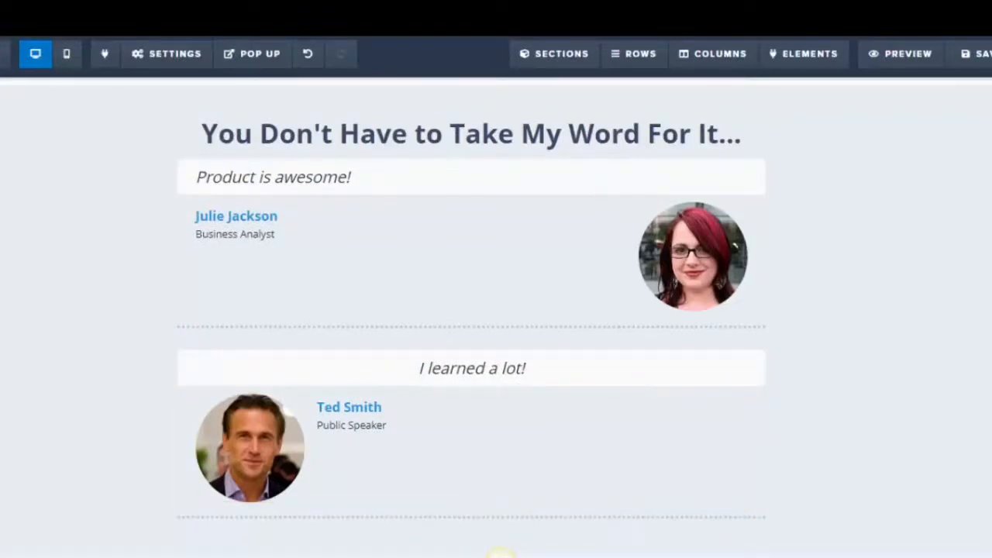
left_click(243, 557)
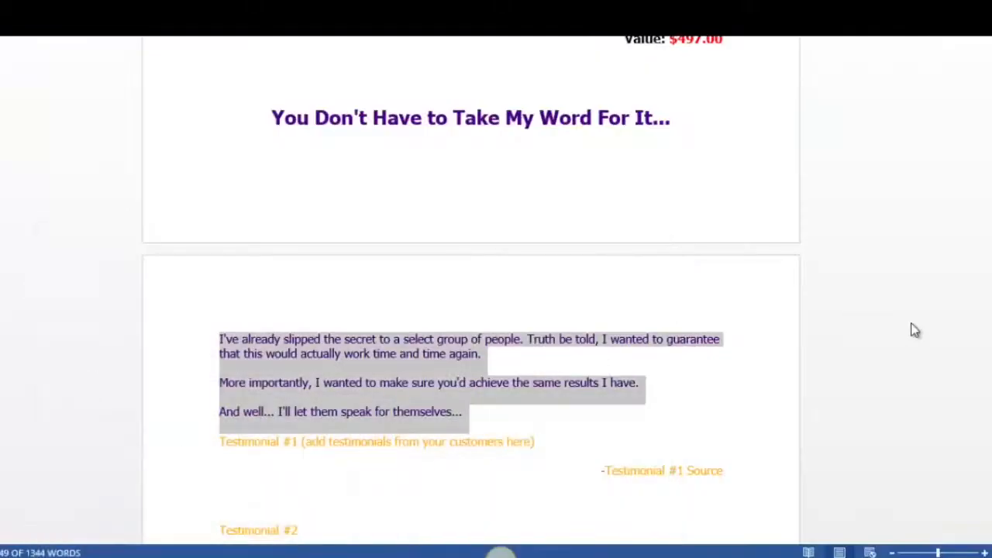
scroll(471, 310, "down", 6)
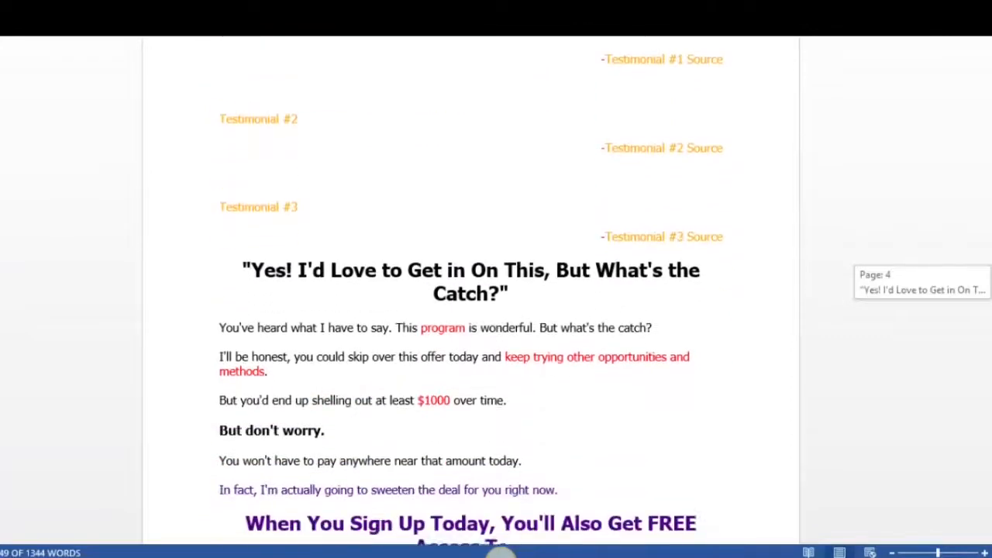
scroll(471, 310, "down", 2)
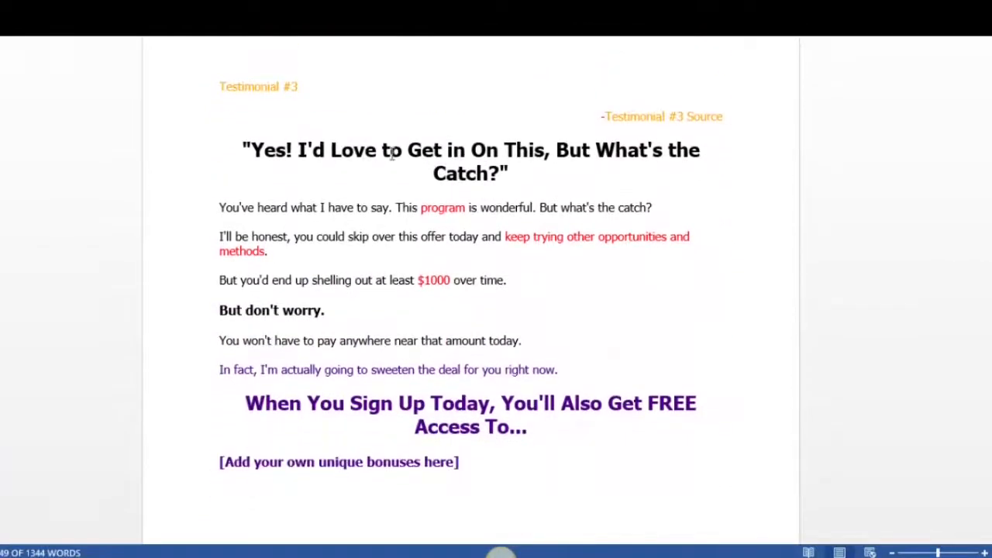
left_click(276, 149)
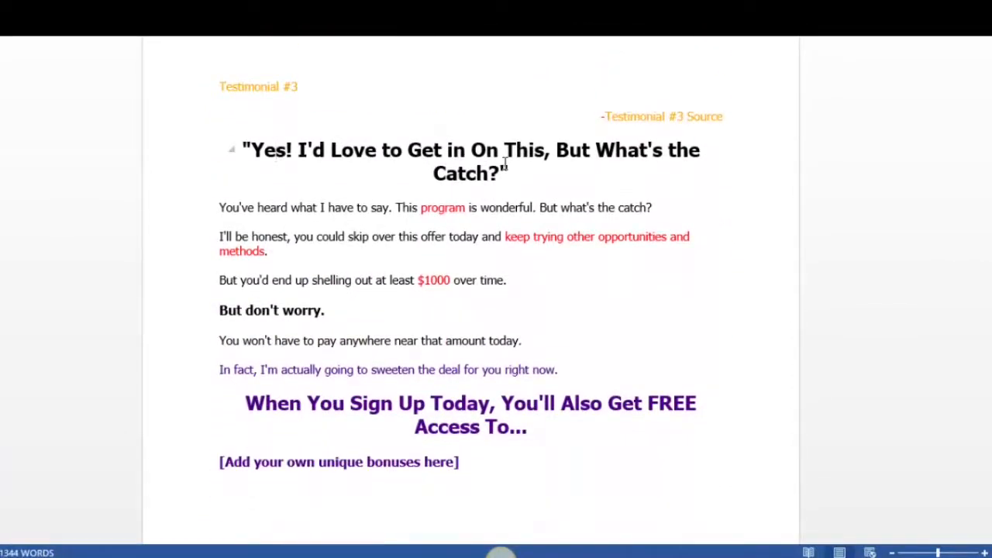
scroll(954, 321, "down", 3)
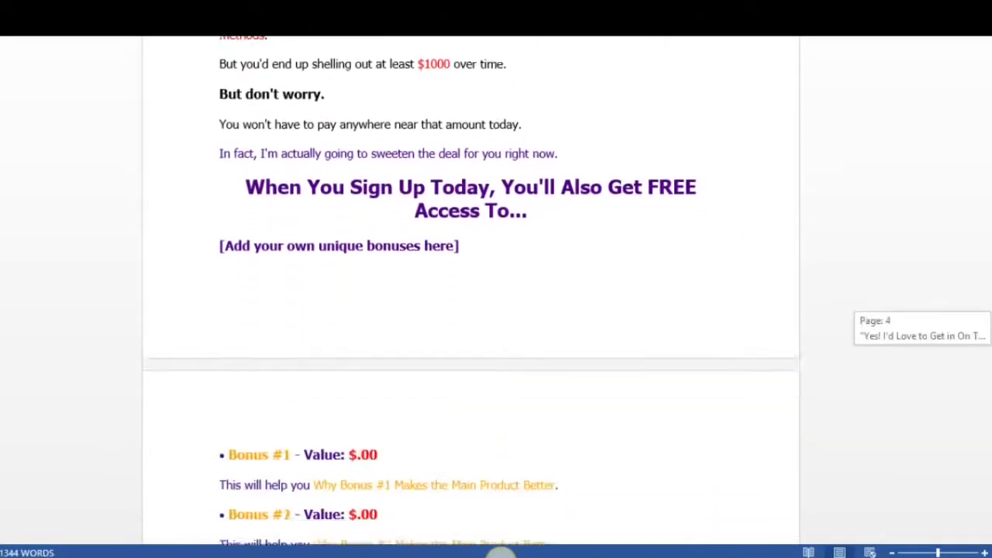
scroll(472, 310, "down", 3)
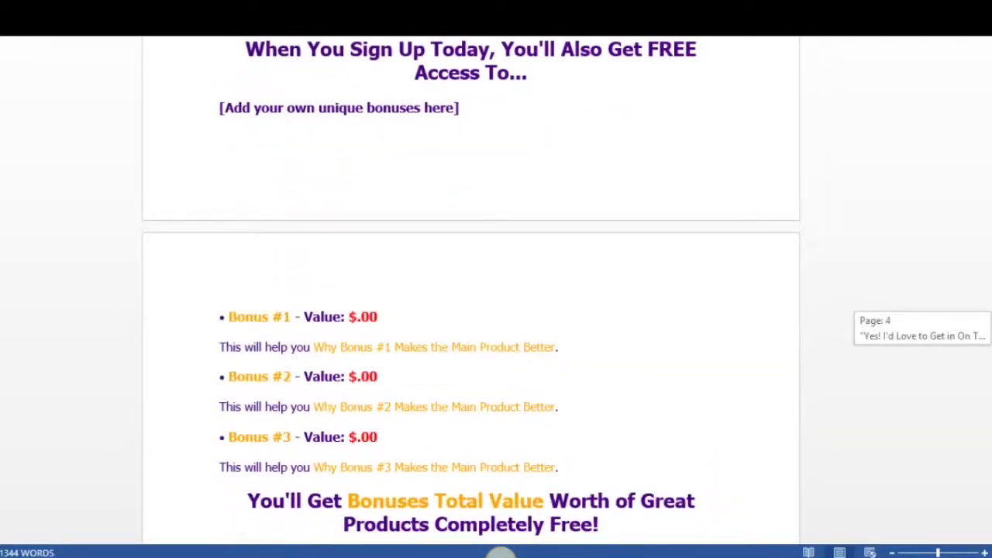
scroll(471, 310, "down", 3)
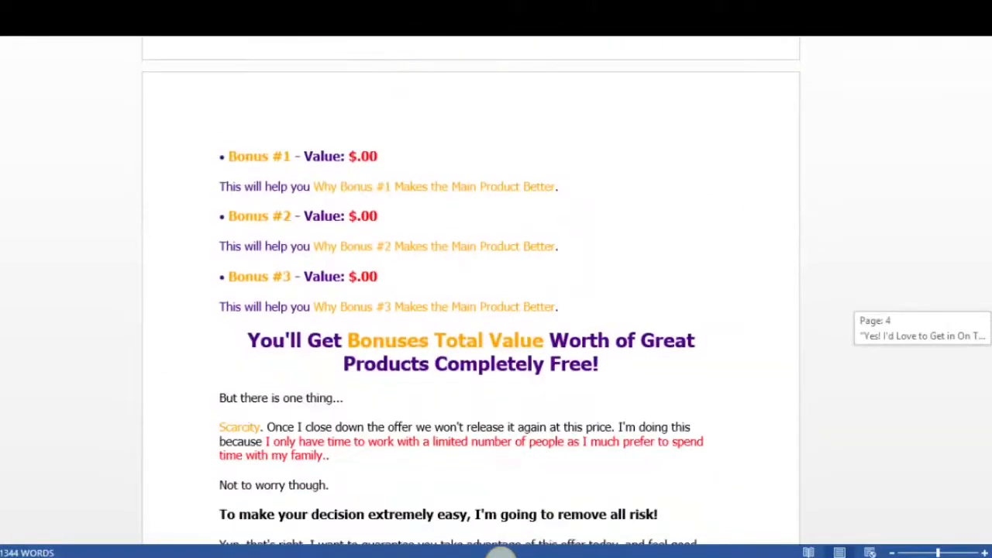
scroll(470, 310, "down", 3)
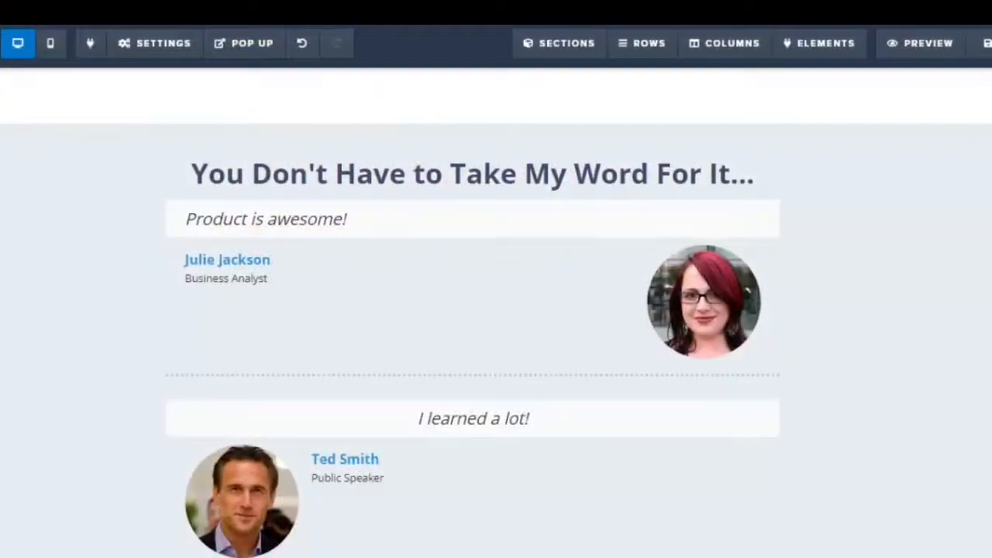
scroll(496, 310, "down", 10)
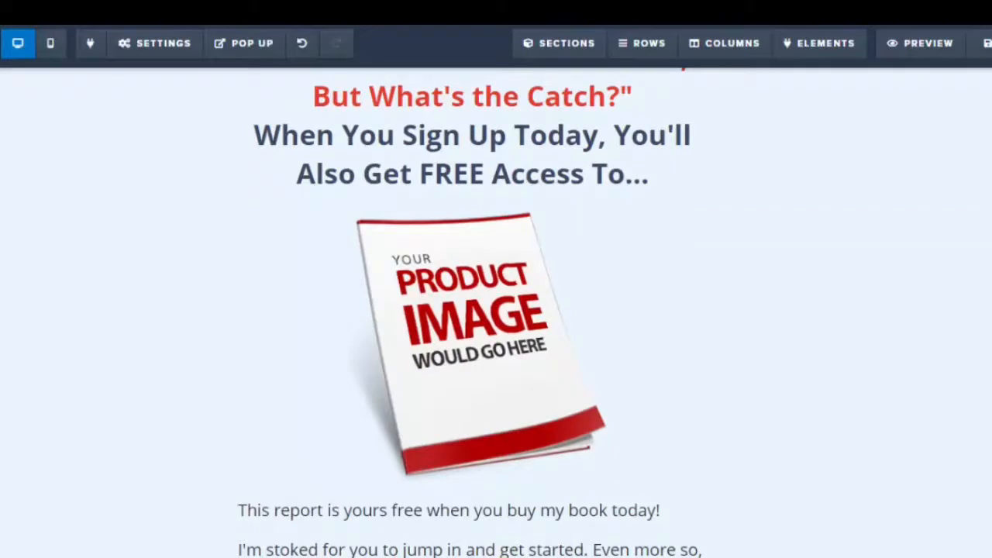
Review the sales page's bonus, guarantee and order sections in the editor
scroll(496, 310, "down", 15)
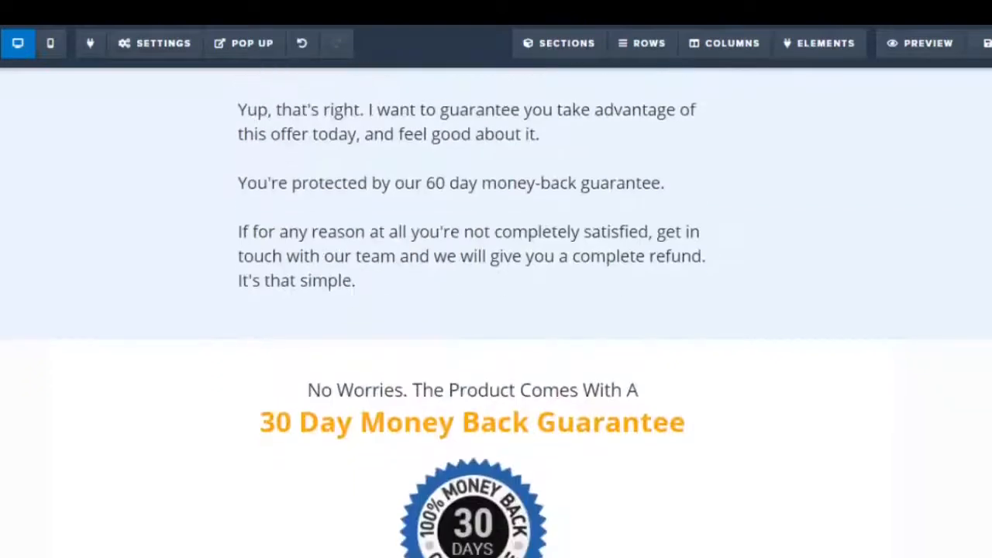
scroll(496, 310, "down", 15)
scroll(496, 310, "down", 4)
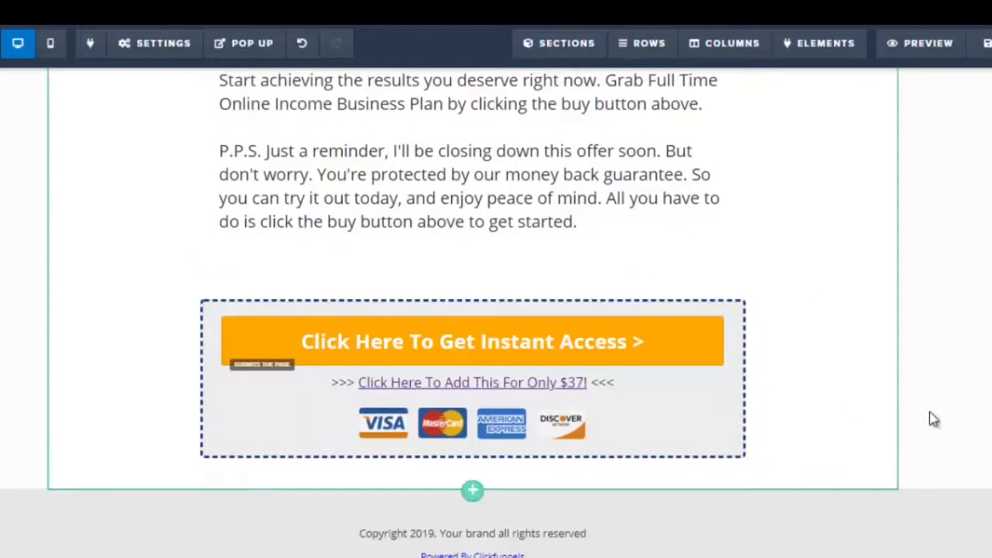
scroll(496, 310, "up", 8)
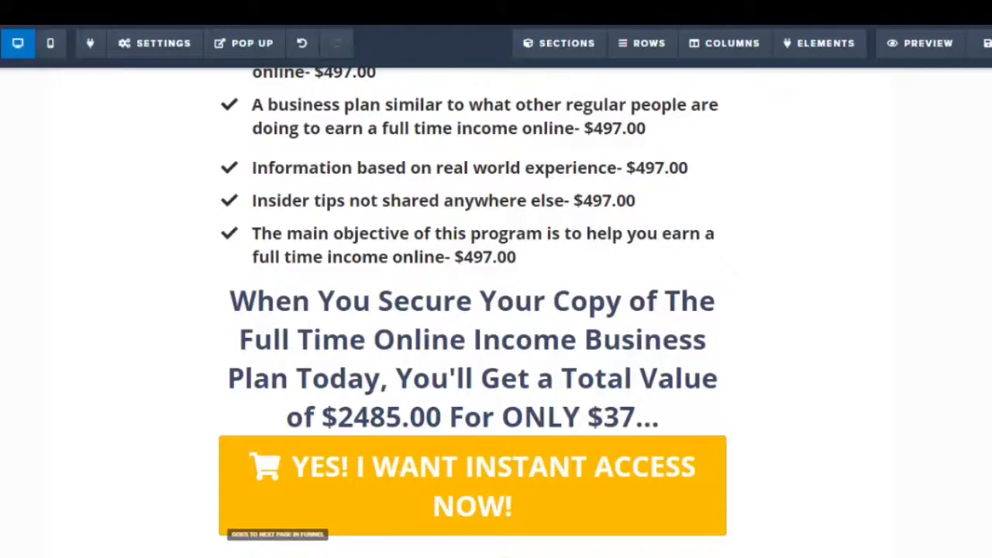
Set the 'YES! I WANT INSTANT ACCESS NOW!' button's action to Submit Order / Submit Form
scroll(473, 310, "down", 1)
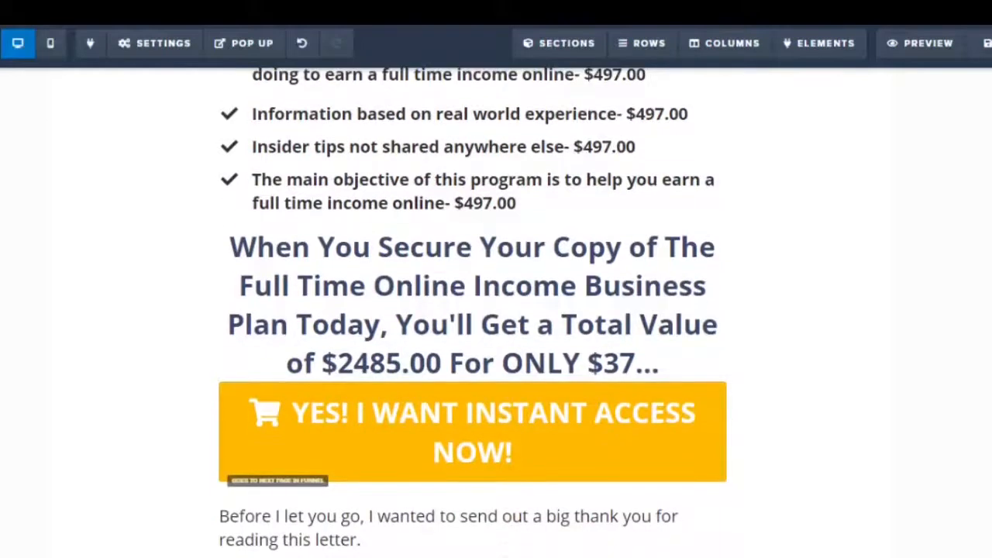
scroll(473, 310, "down", 5)
scroll(473, 310, "up", 4)
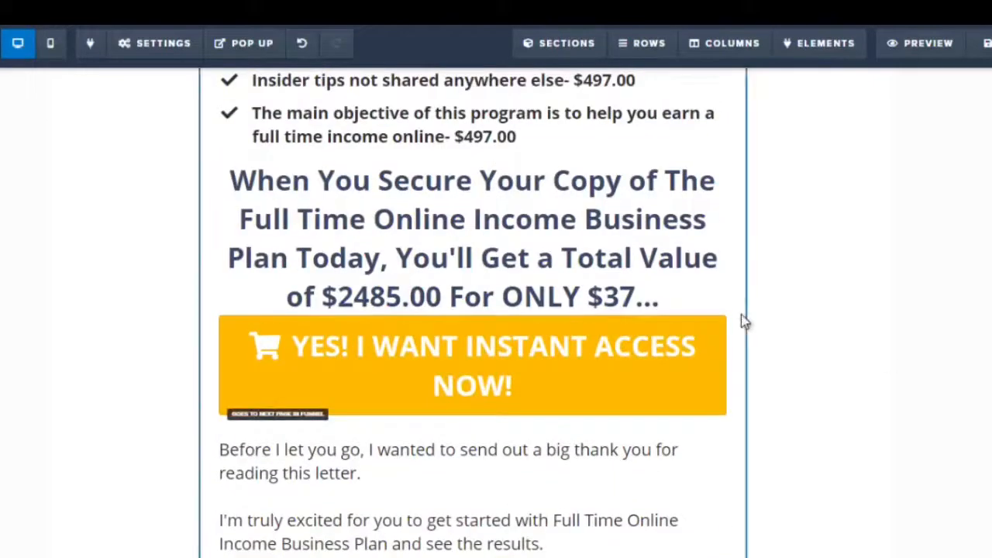
left_click(686, 374)
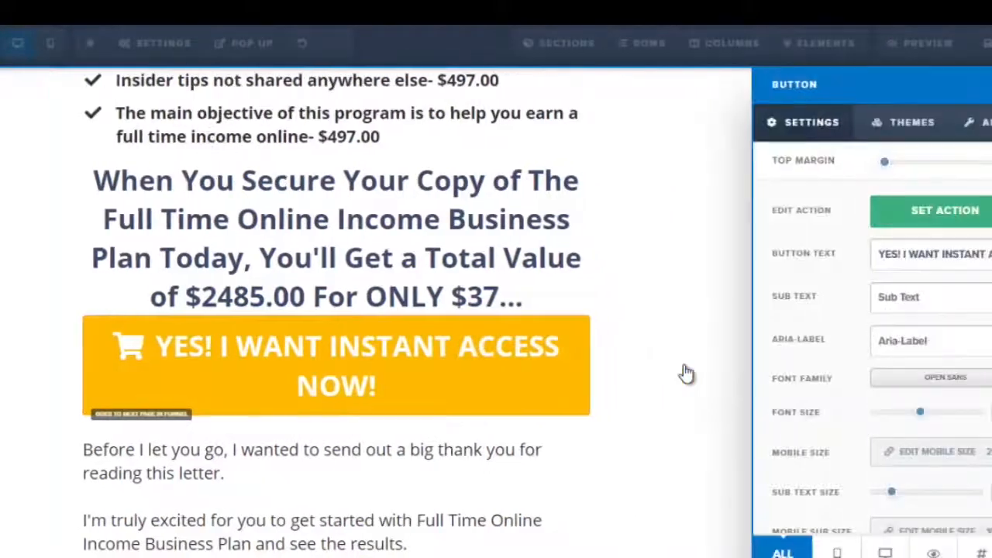
left_click(943, 215)
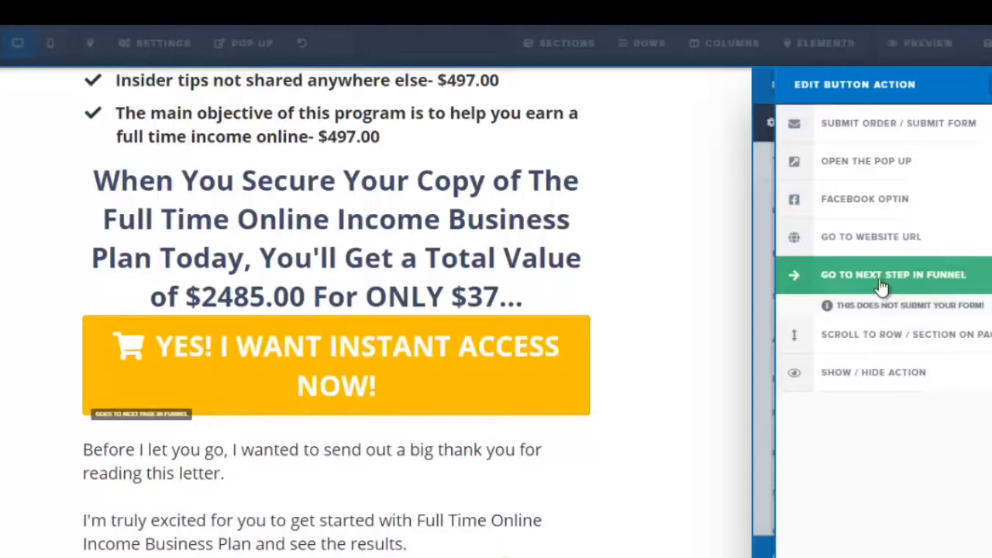
left_click(876, 250)
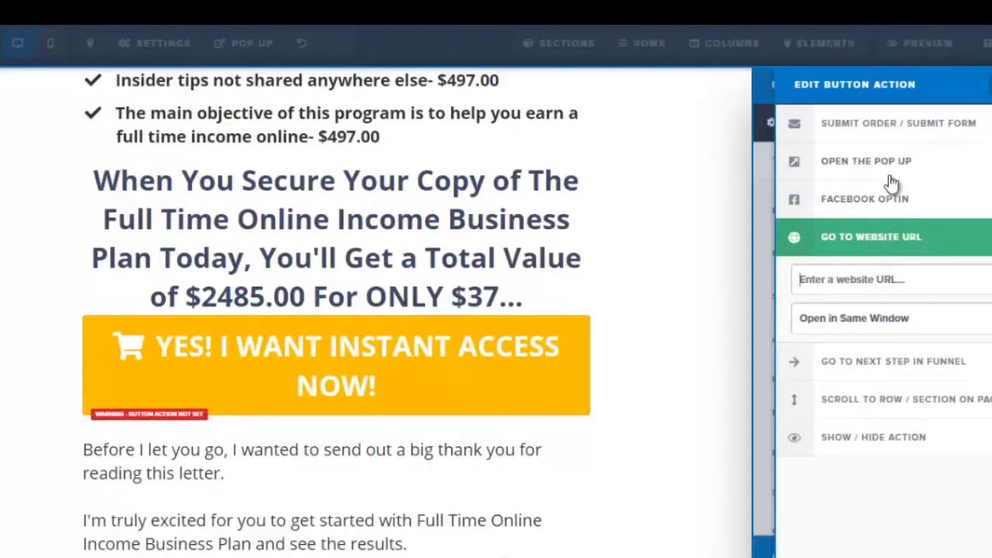
left_click(893, 132)
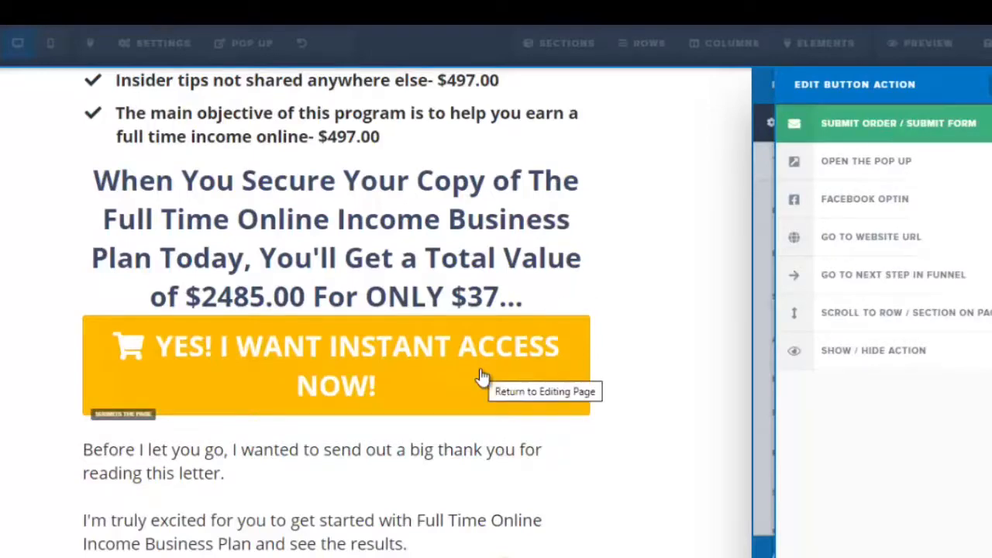
left_click(576, 299)
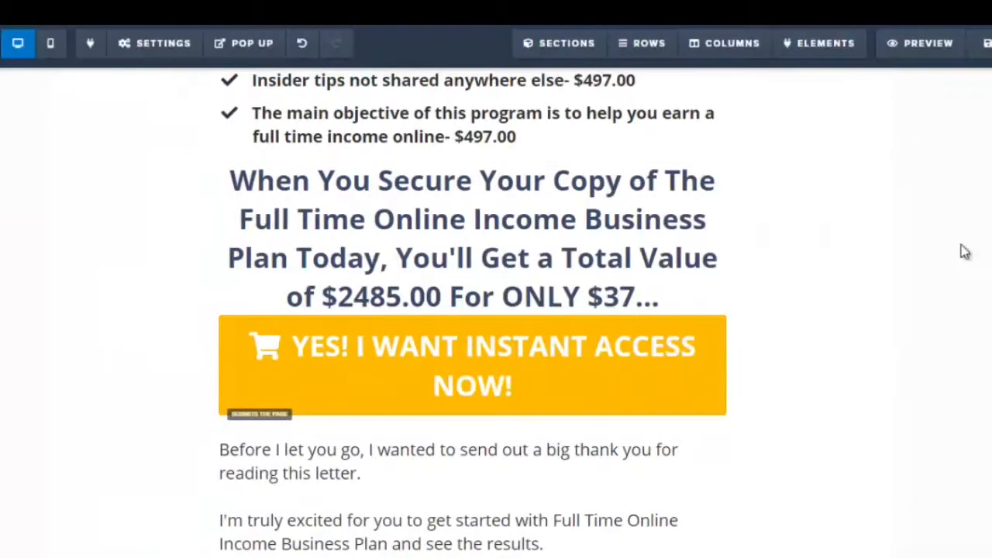
left_click(137, 61)
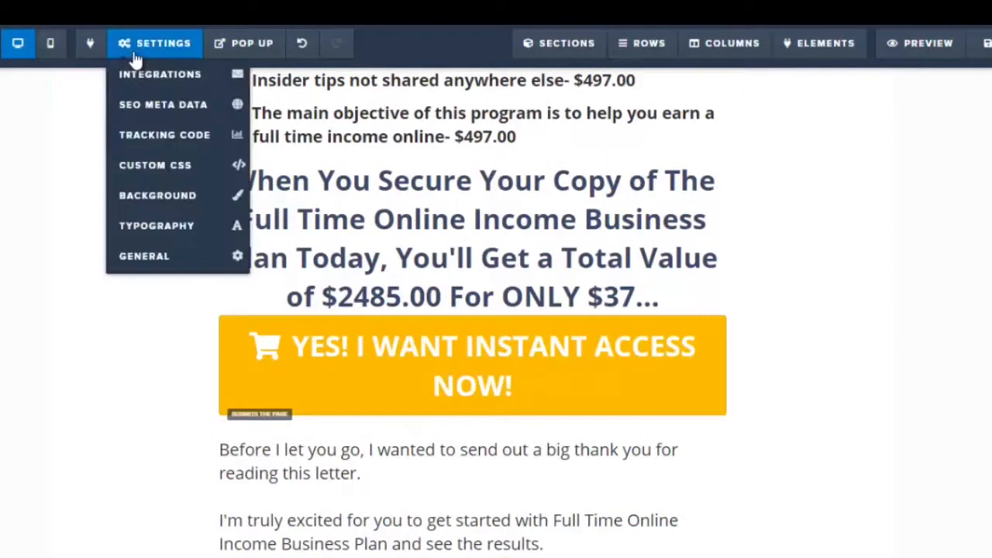
left_click(145, 264)
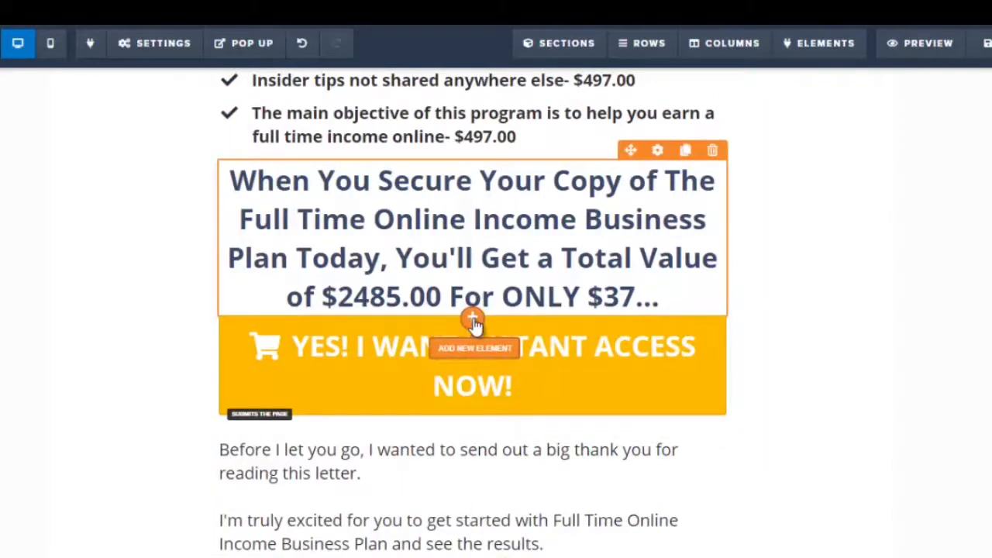
Insert an image element between the price headline and the instant access button, and set its link URL to #
left_click(473, 320)
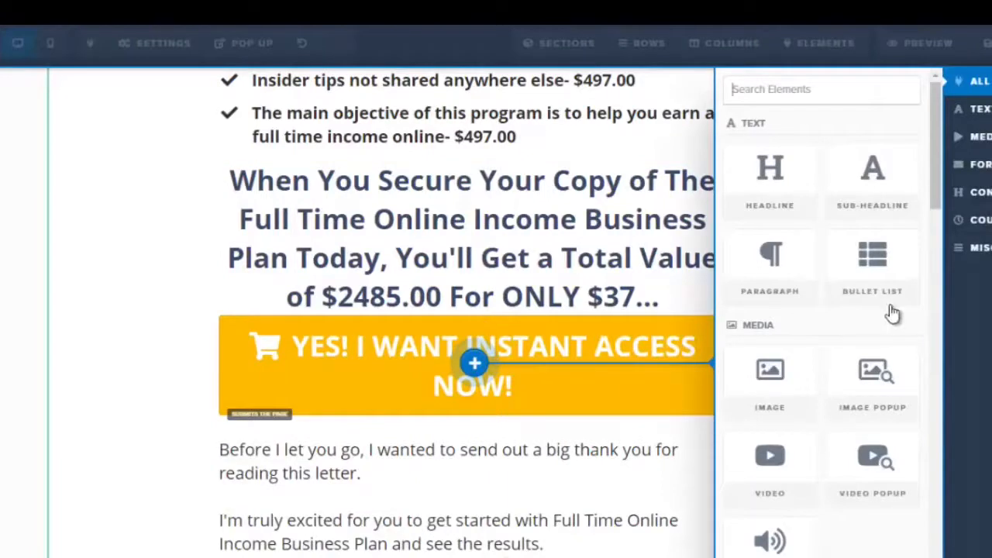
scroll(937, 198, "down", 2)
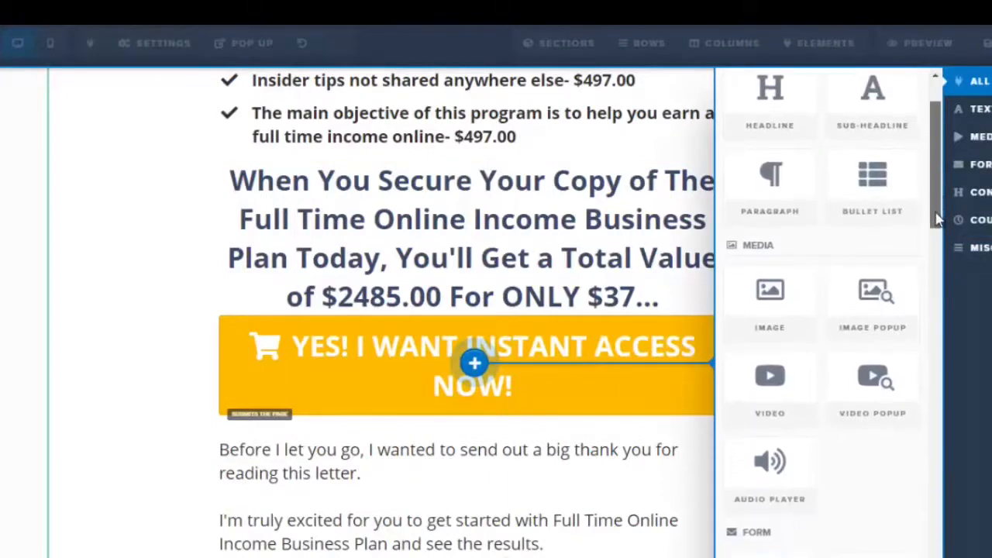
left_click(765, 328)
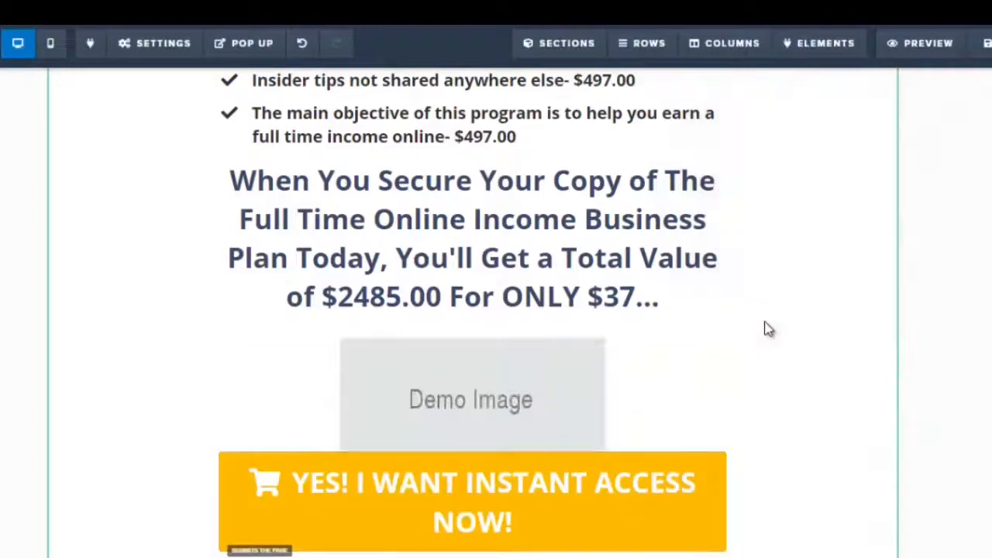
left_click(541, 400)
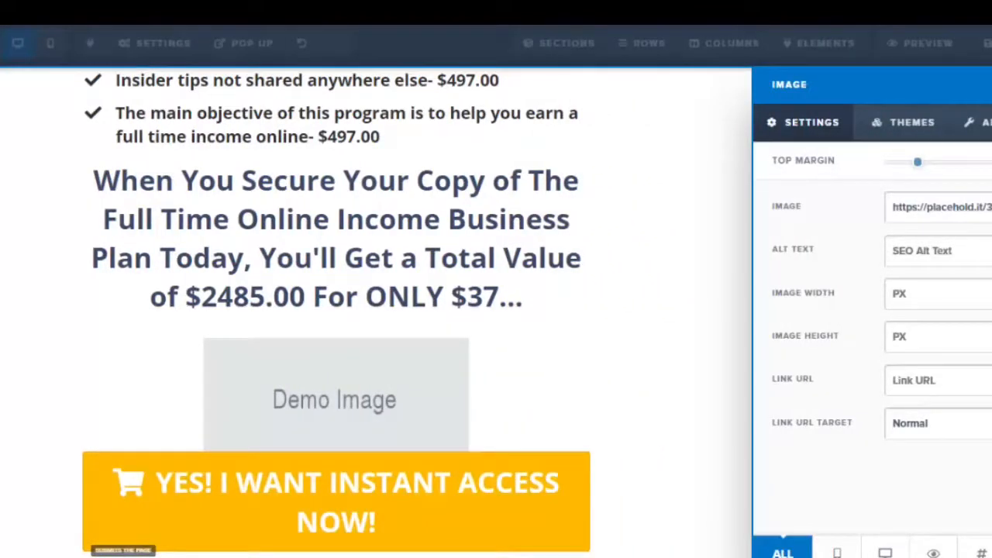
left_click(903, 386)
type("#")
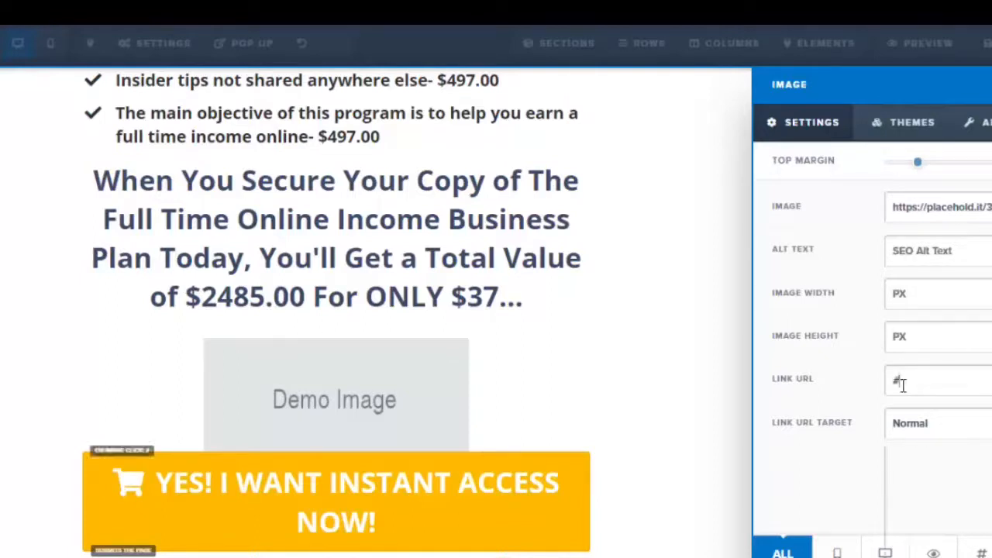
left_click(440, 400)
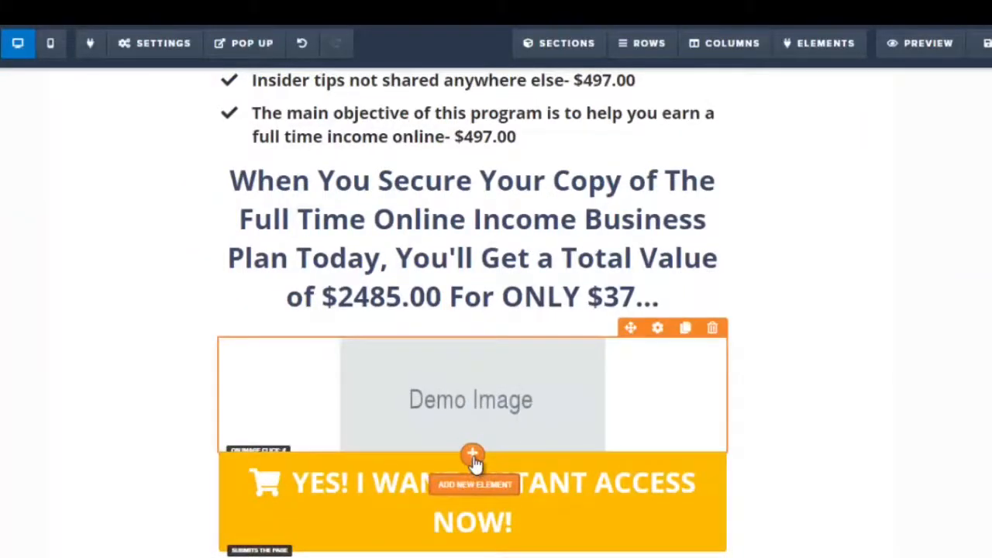
Add a button element below the new image and set its action to Go to Website URL
left_click(474, 460)
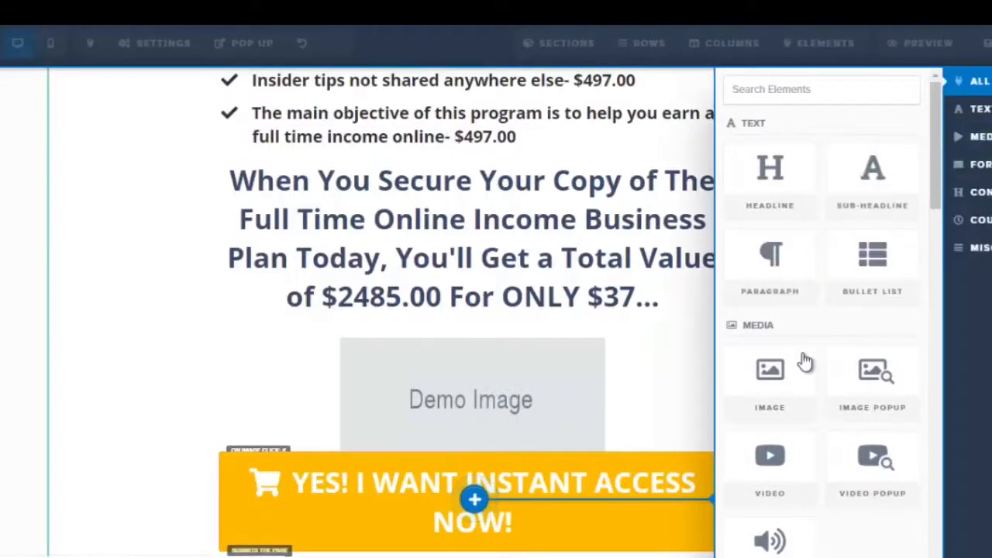
left_click_drag(935, 207, 935, 288)
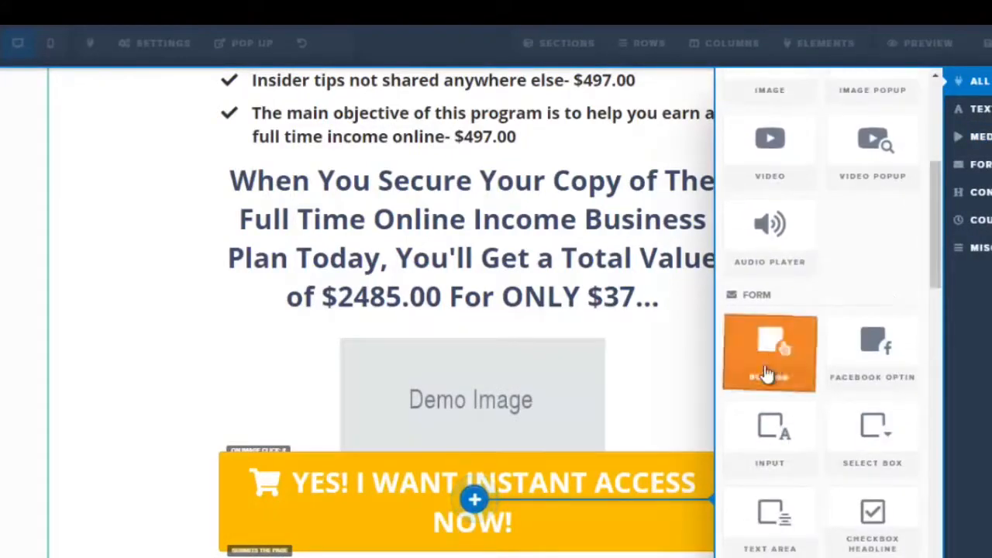
left_click(766, 374)
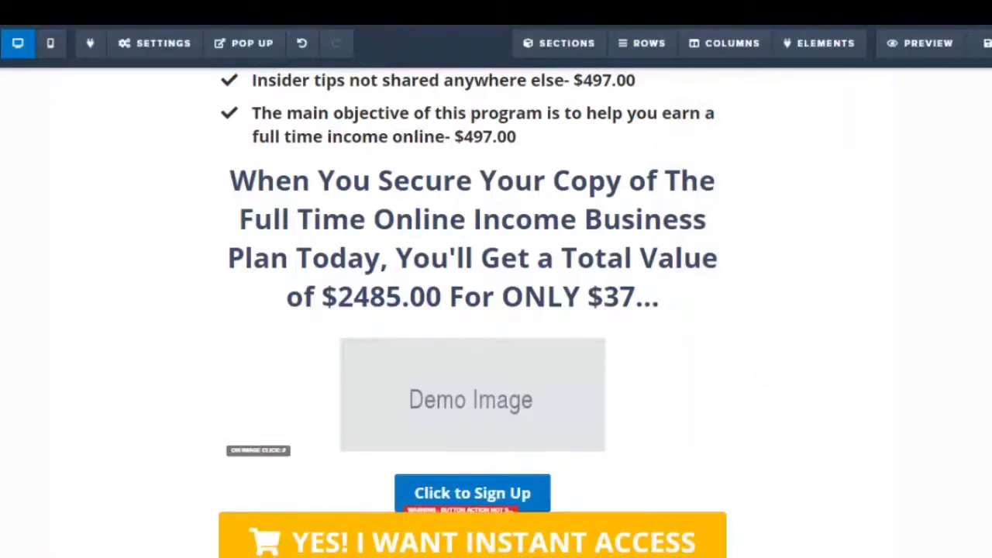
scroll(551, 334, "down", 3)
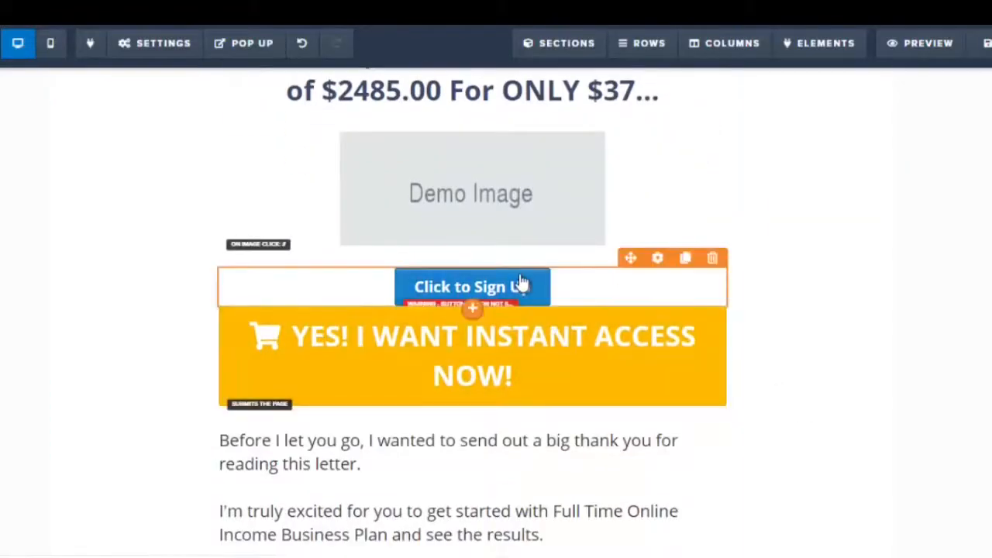
left_click(520, 283)
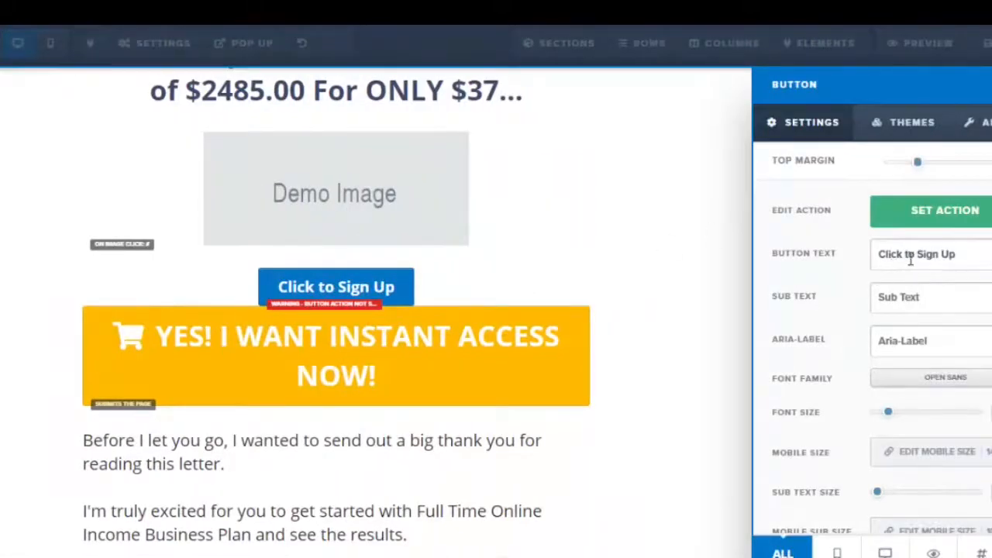
left_click(930, 222)
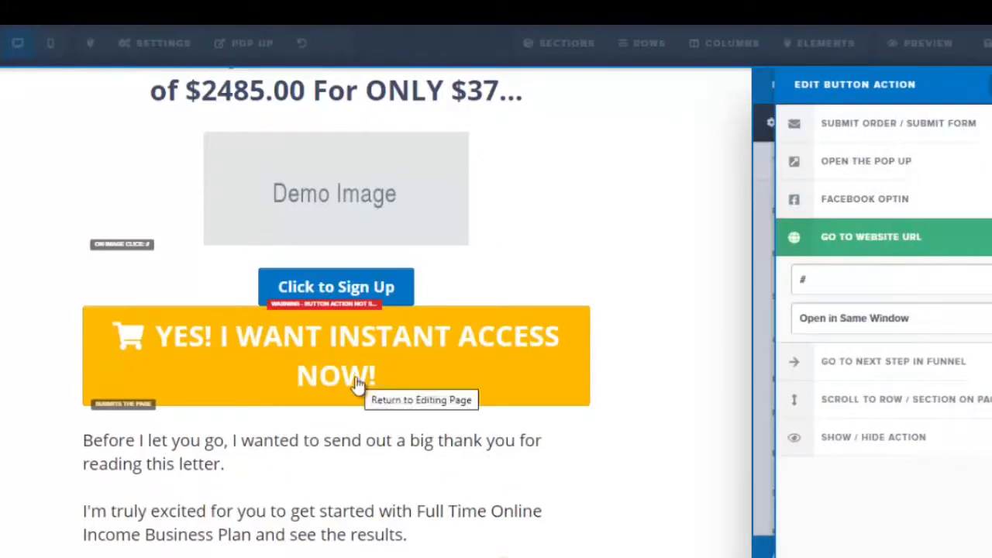
left_click(731, 401)
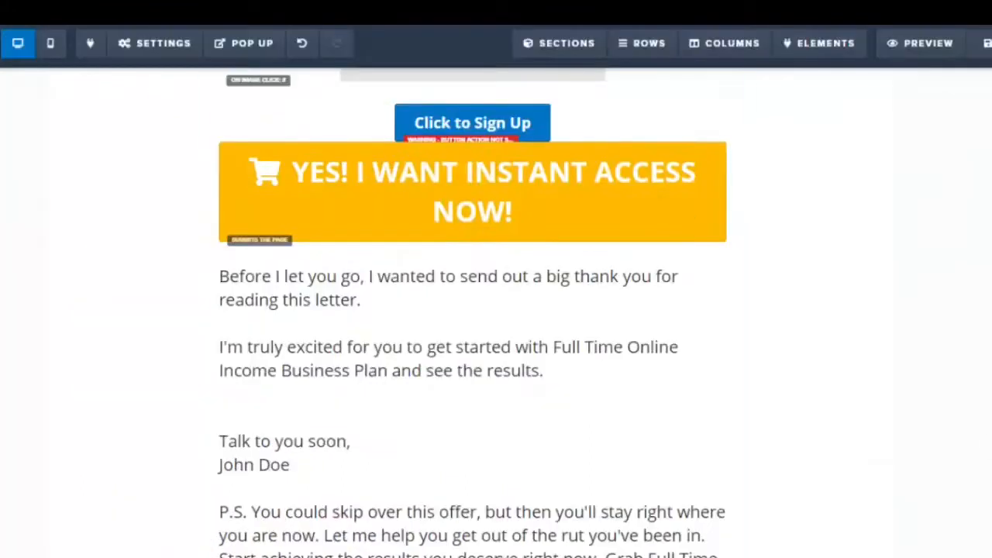
Inspect the bottom order box's button action and its 'Click Here To Add This For Only $37!' link
scroll(658, 424, "down", 5)
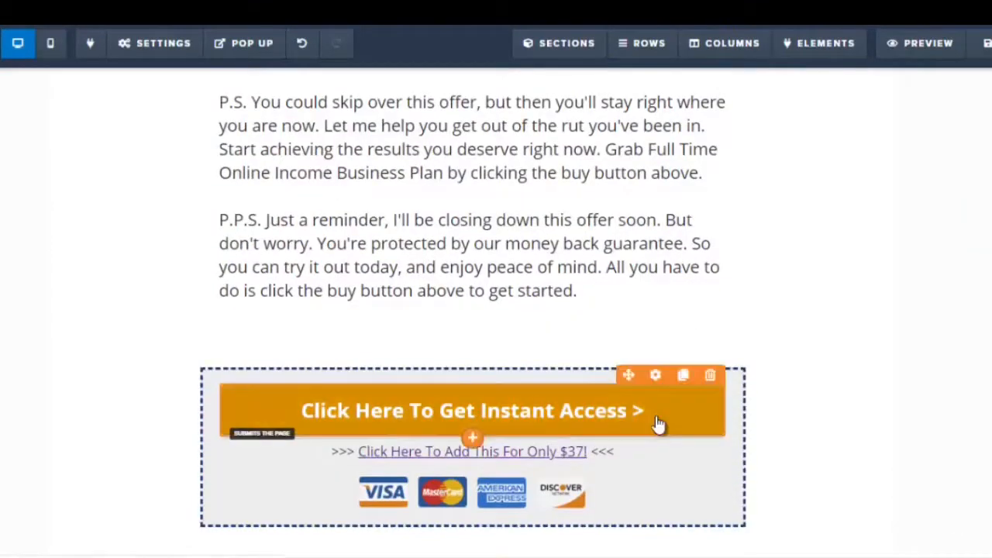
left_click(658, 424)
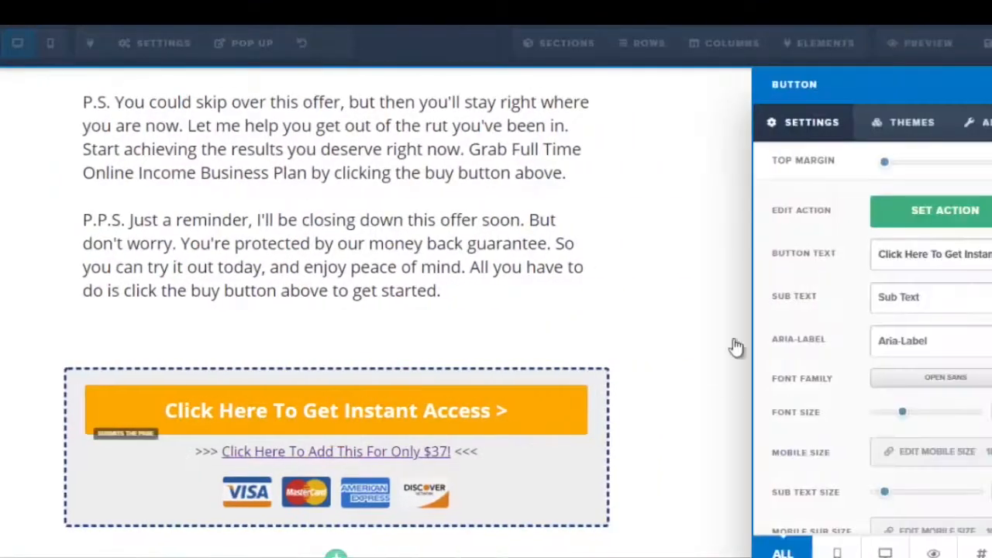
left_click(963, 211)
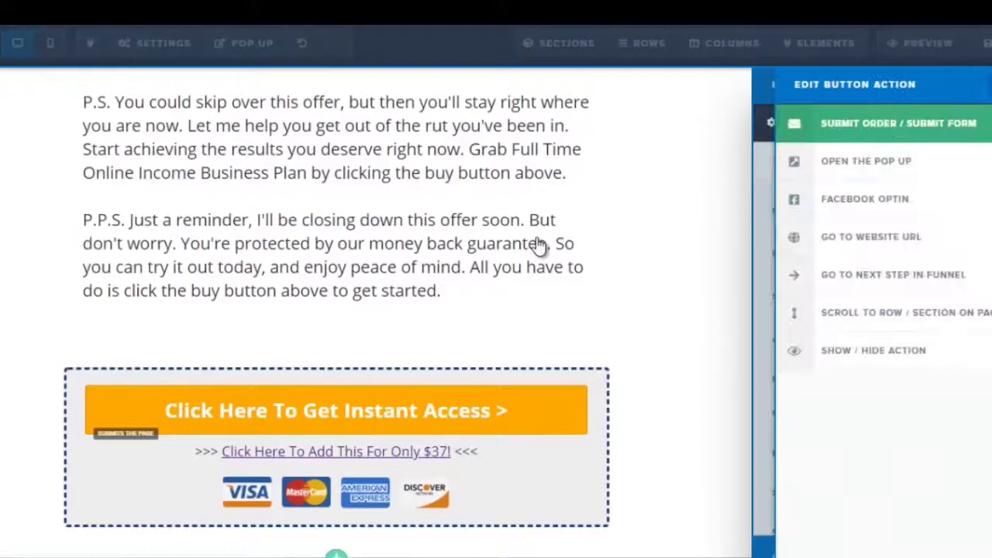
left_click(477, 266)
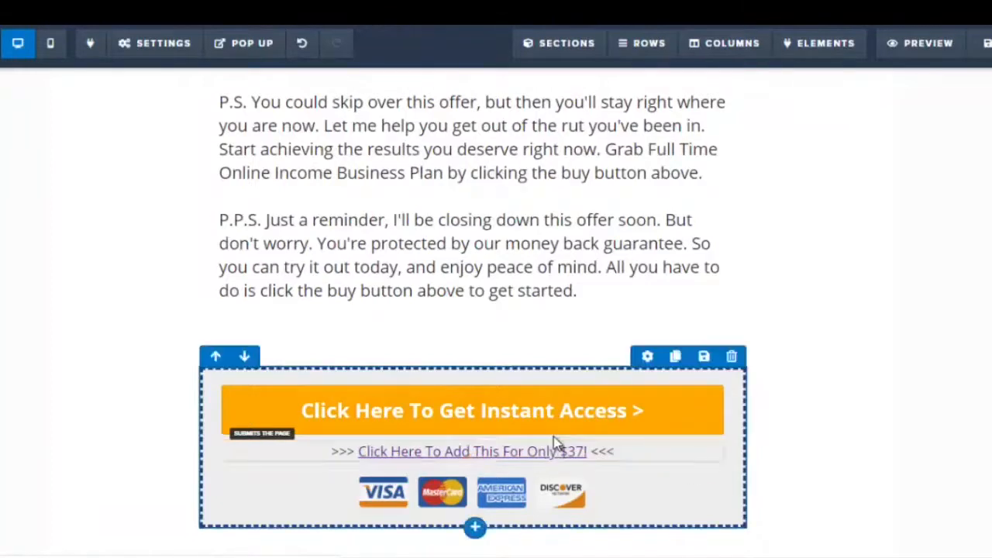
left_click(536, 463)
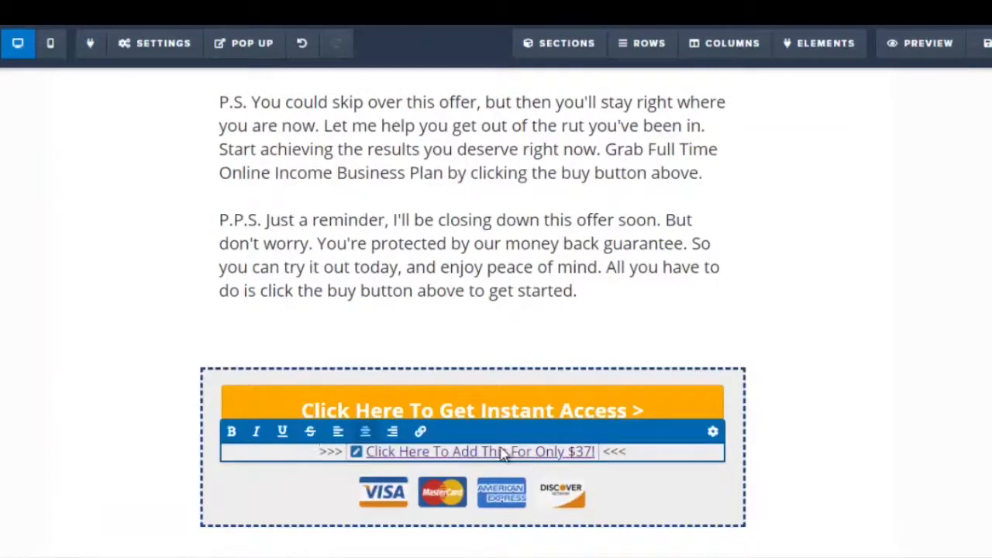
left_click(358, 454)
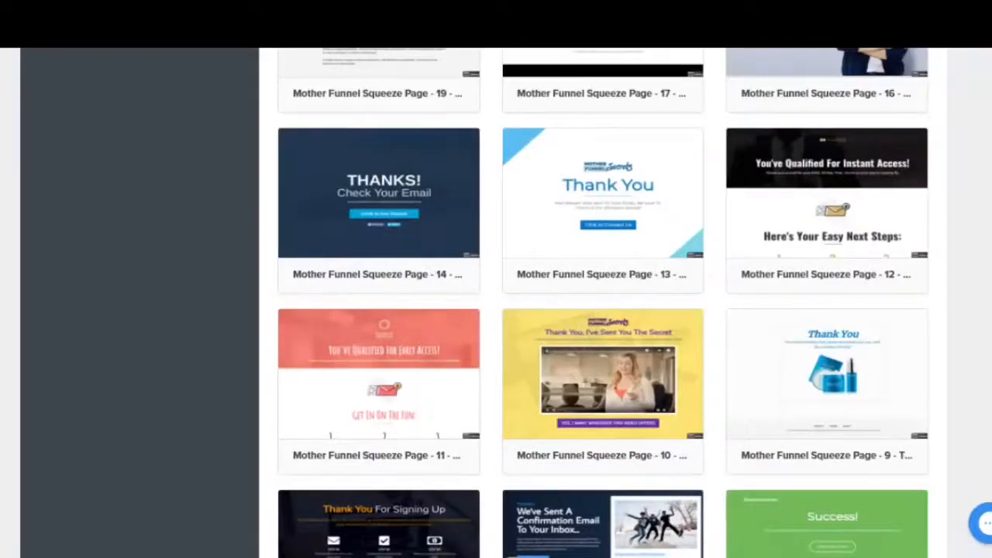
Browse the Thank You page templates available for the funnel's thank you step
scroll(603, 310, "up", 10)
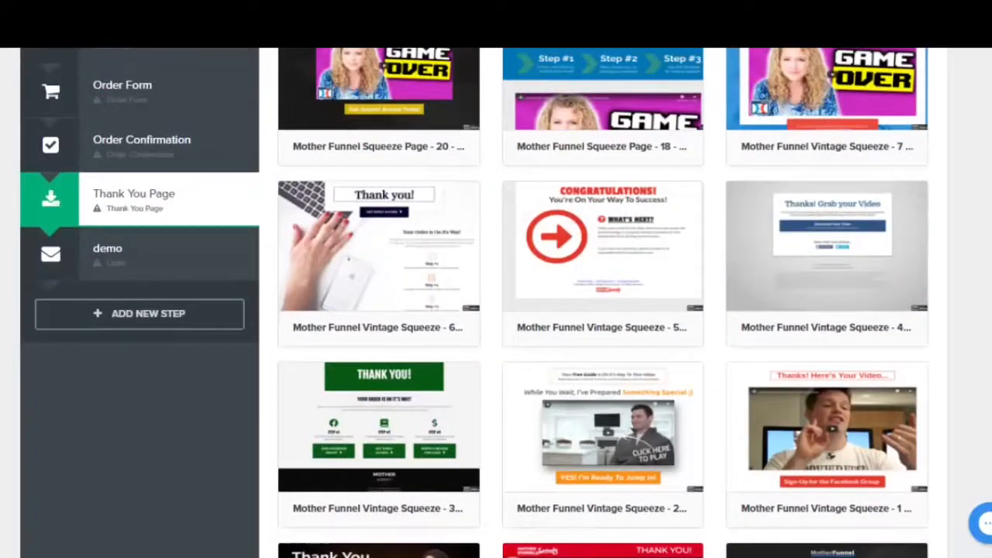
scroll(603, 310, "up", 3)
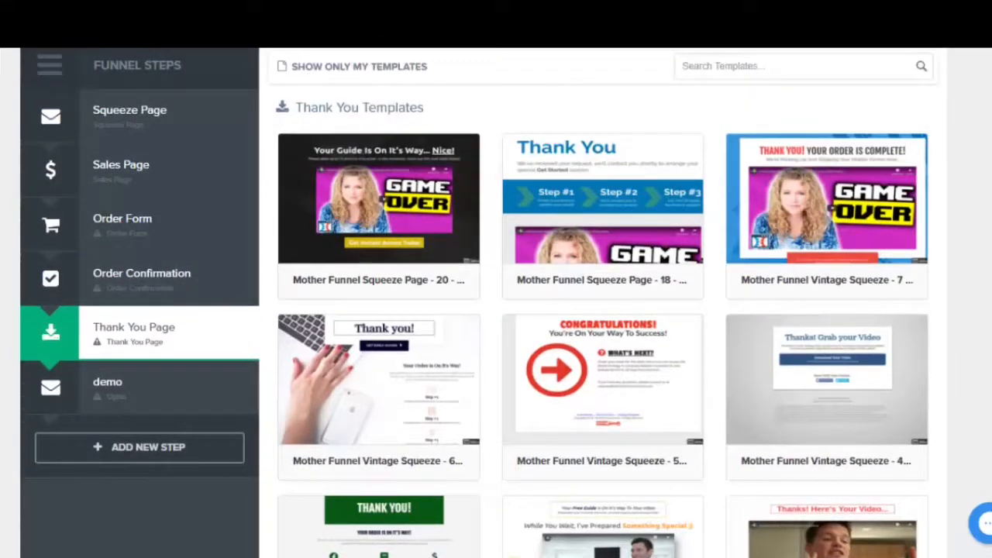
scroll(603, 310, "down", 15)
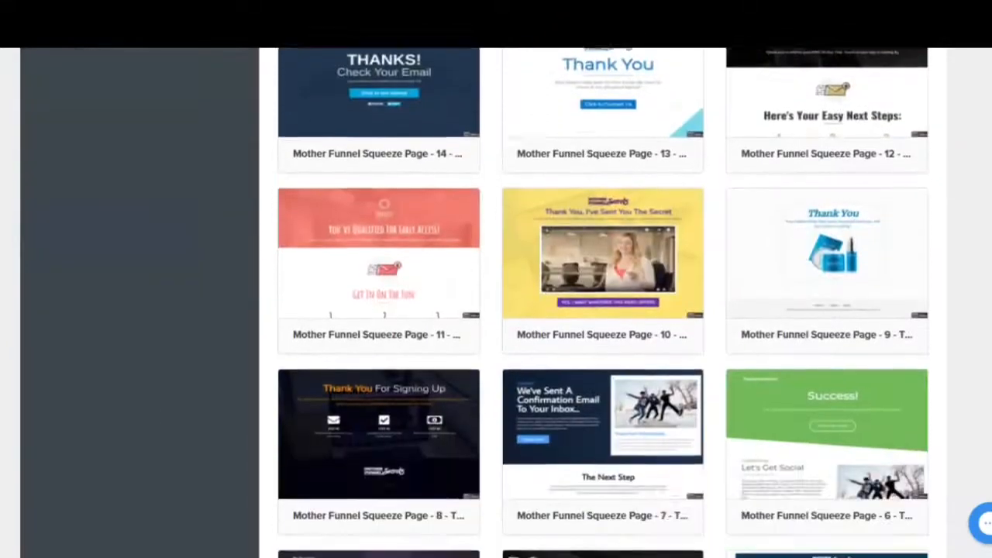
scroll(603, 302, "down", 15)
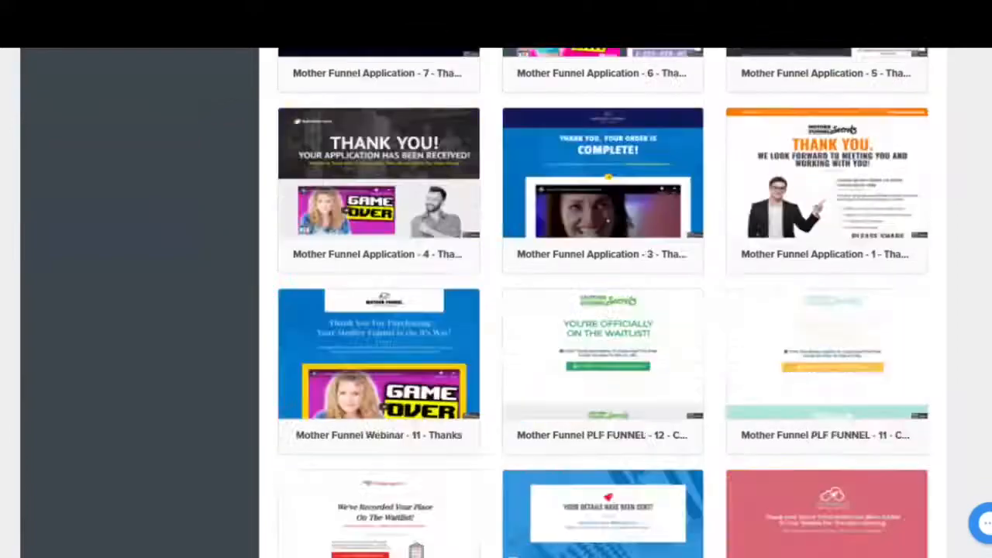
scroll(603, 310, "down", 12)
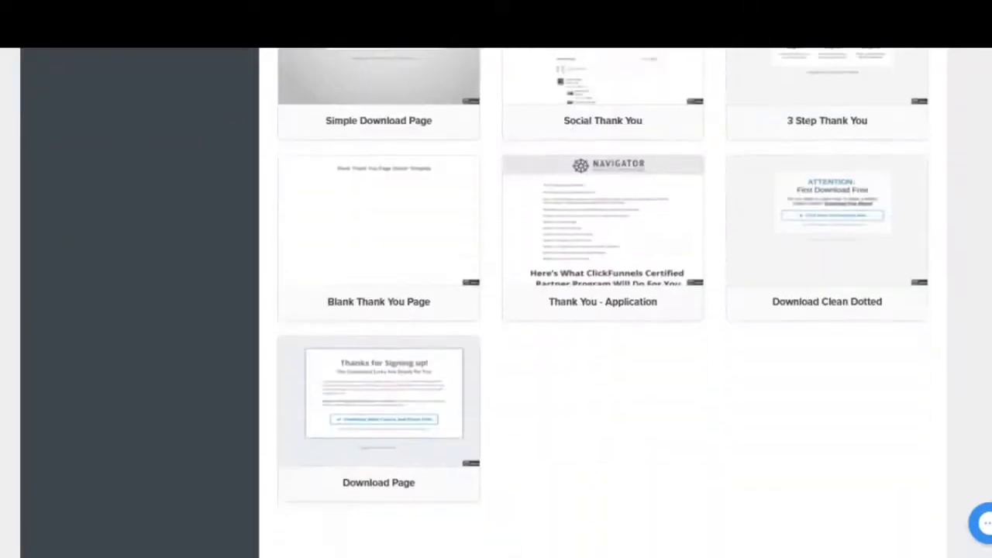
scroll(603, 310, "up", 5)
scroll(911, 347, "up", 2)
scroll(911, 347, "down", 7)
scroll(910, 347, "up", 7)
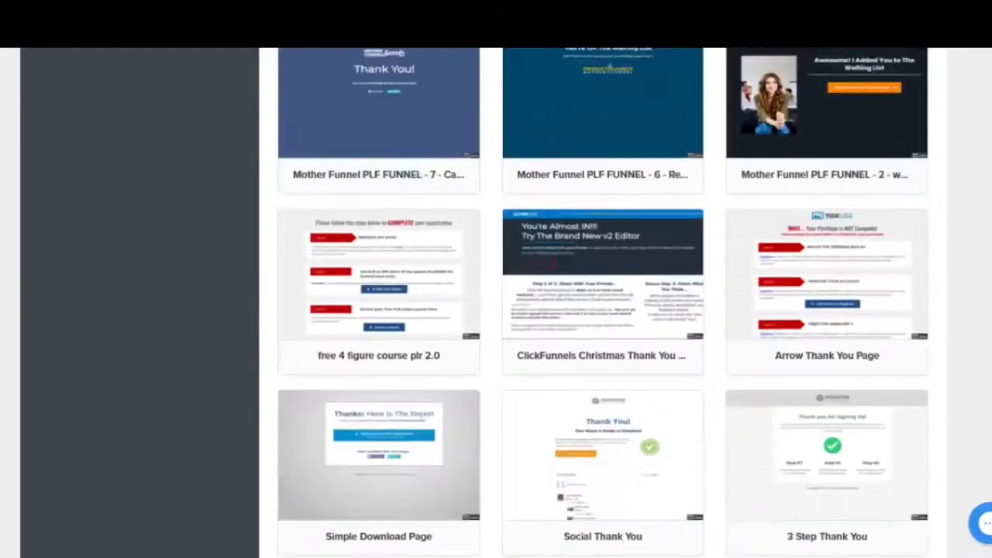
scroll(911, 347, "down", 2)
mouse_move(833, 304)
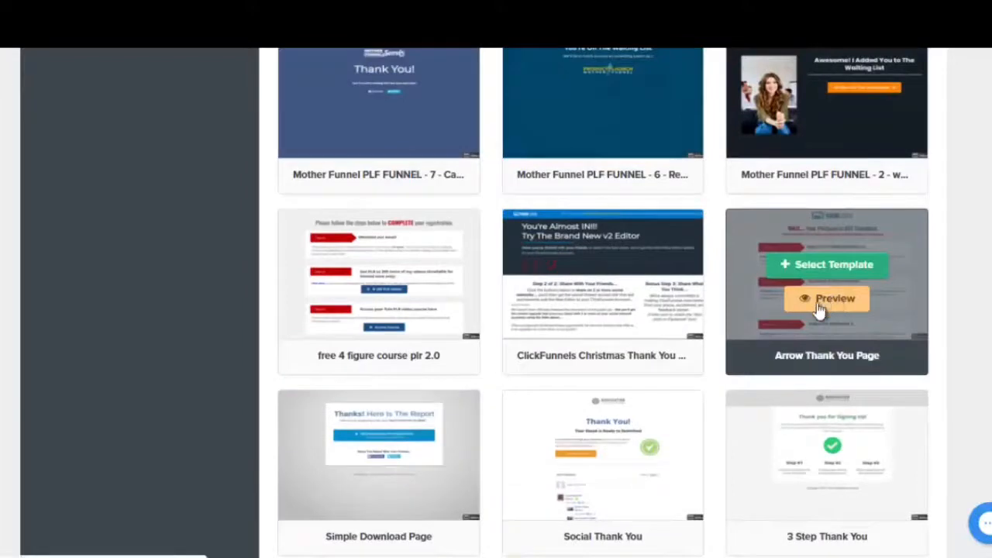
Preview the Arrow Thank You Page template and scroll through its steps
left_click(820, 306)
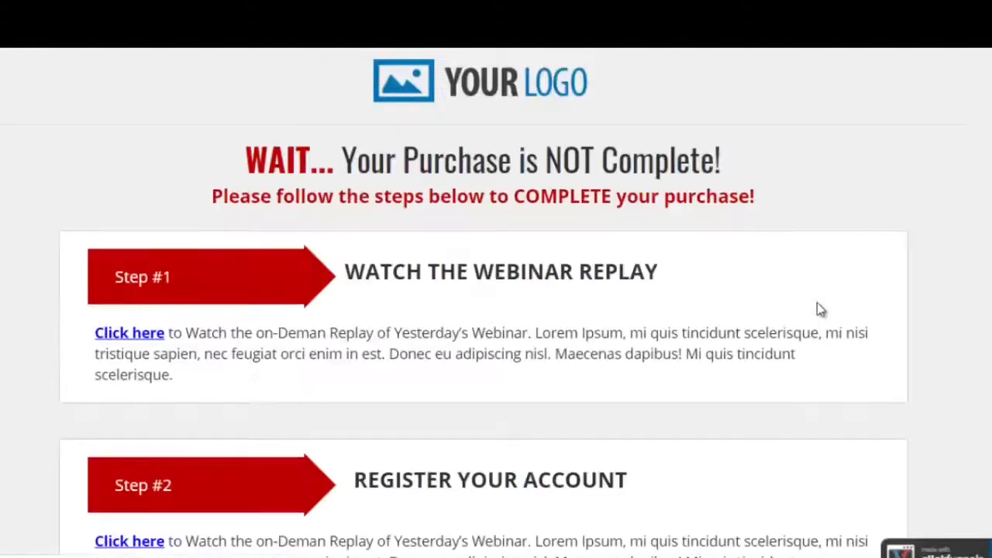
scroll(465, 210, "down", 1)
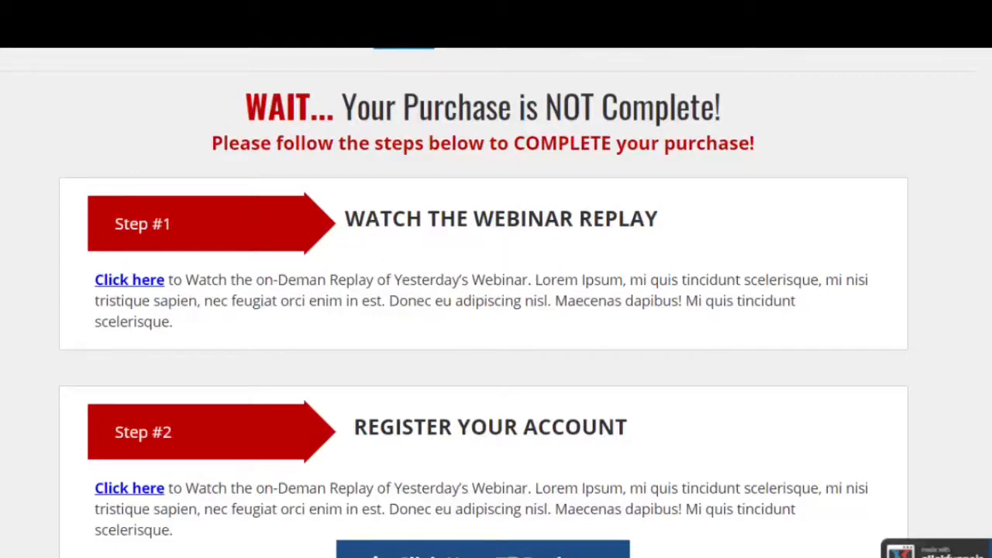
scroll(524, 283, "down", 5)
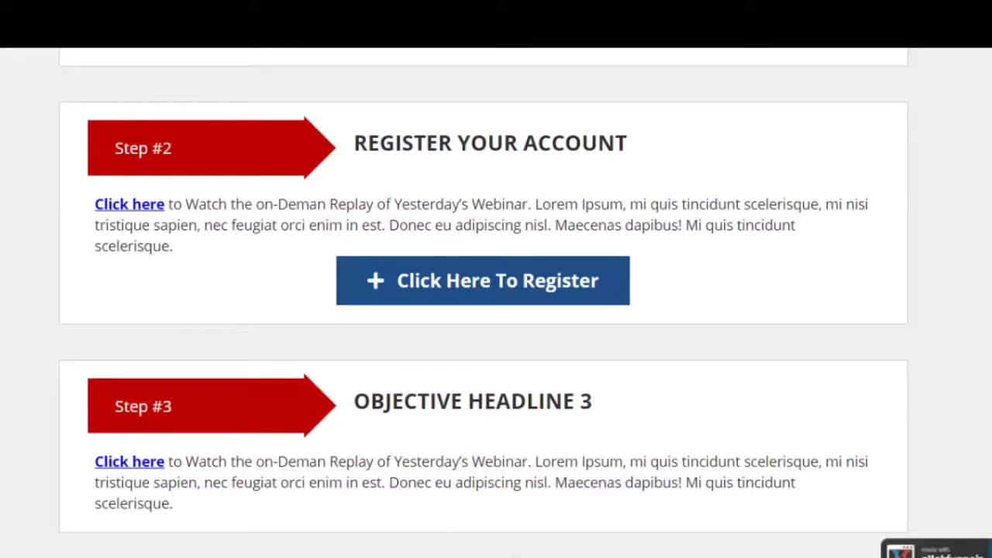
scroll(484, 302, "up", 3)
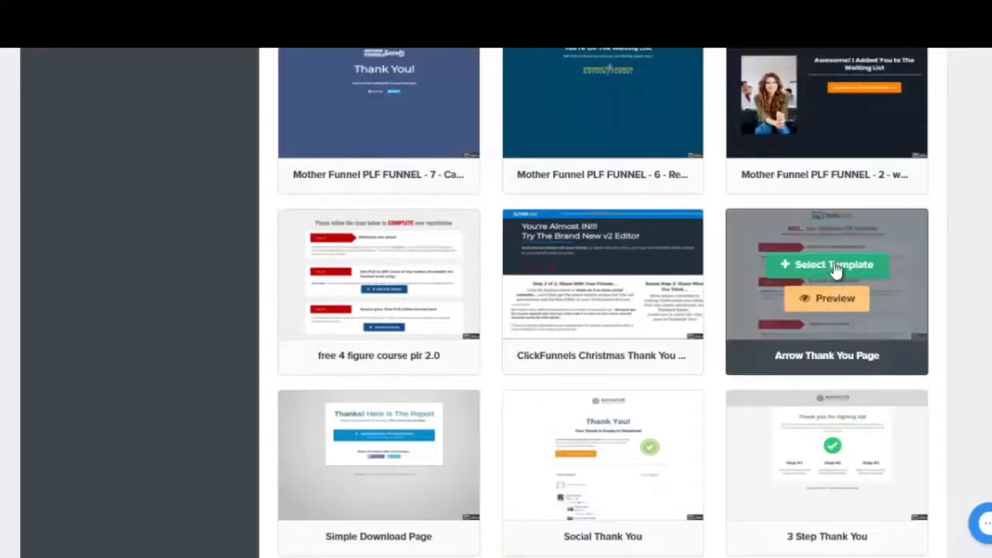
Select the Arrow Thank You Page template for the thank you step and open it in the page editor
left_click(832, 264)
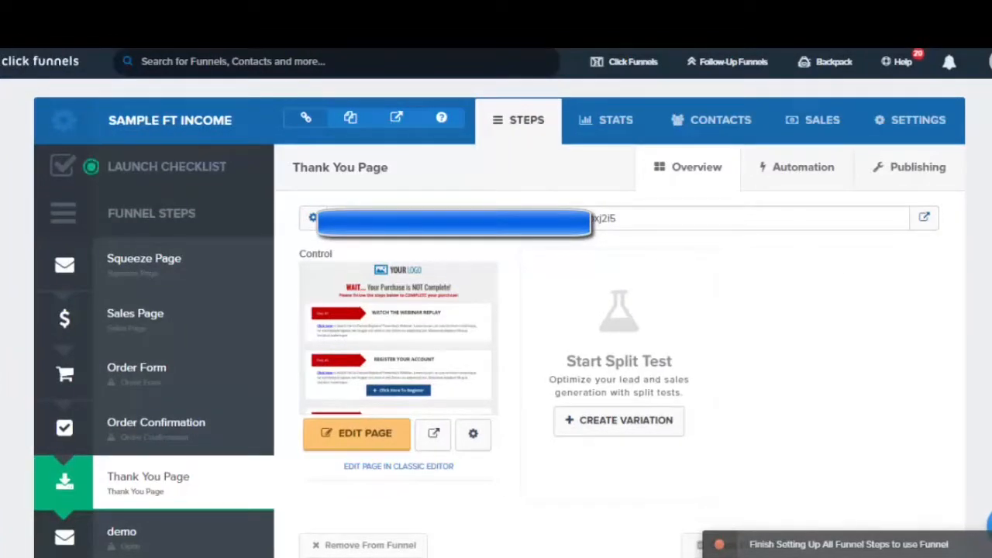
right_click(347, 449)
left_click(432, 288)
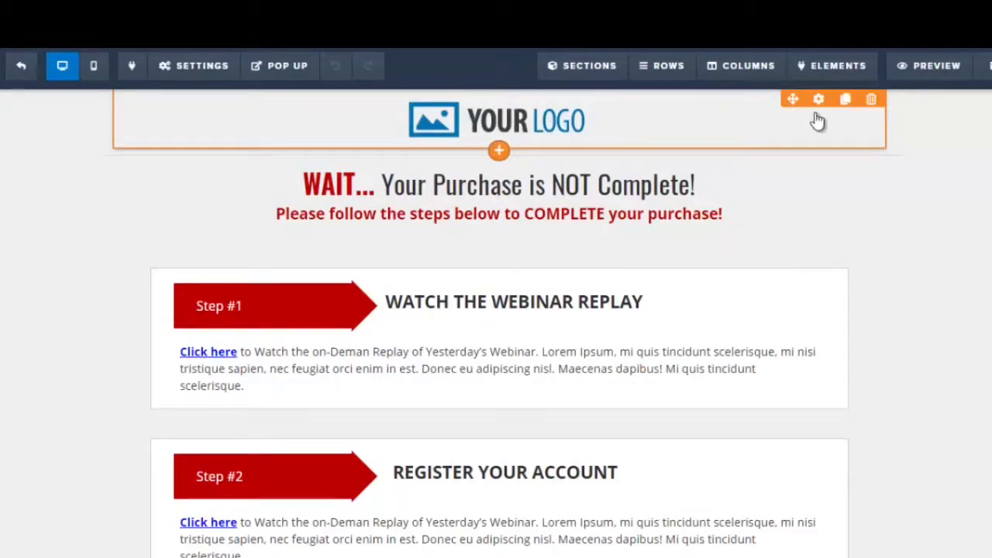
Delete the YOUR LOGO image element from the top of the thank you page
left_click(781, 124)
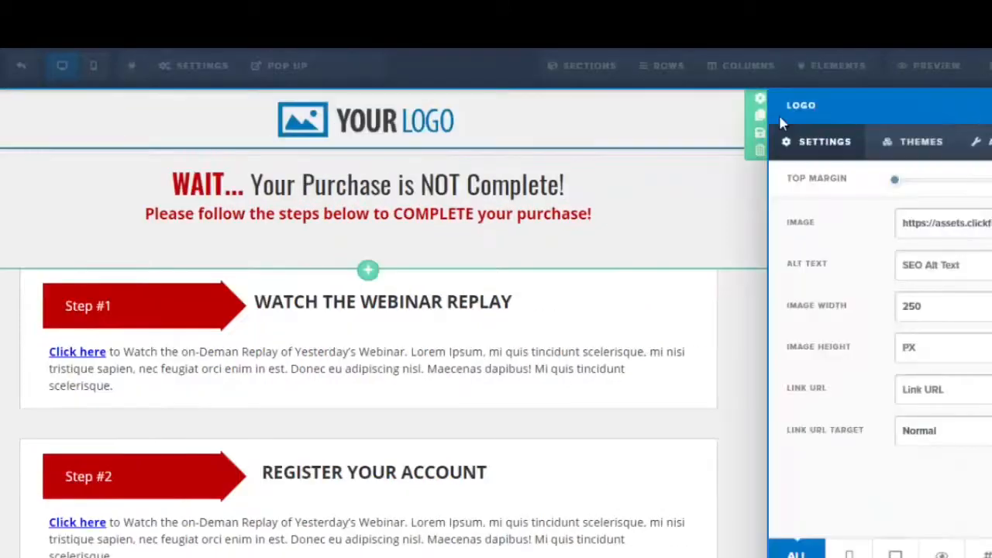
left_click(434, 128)
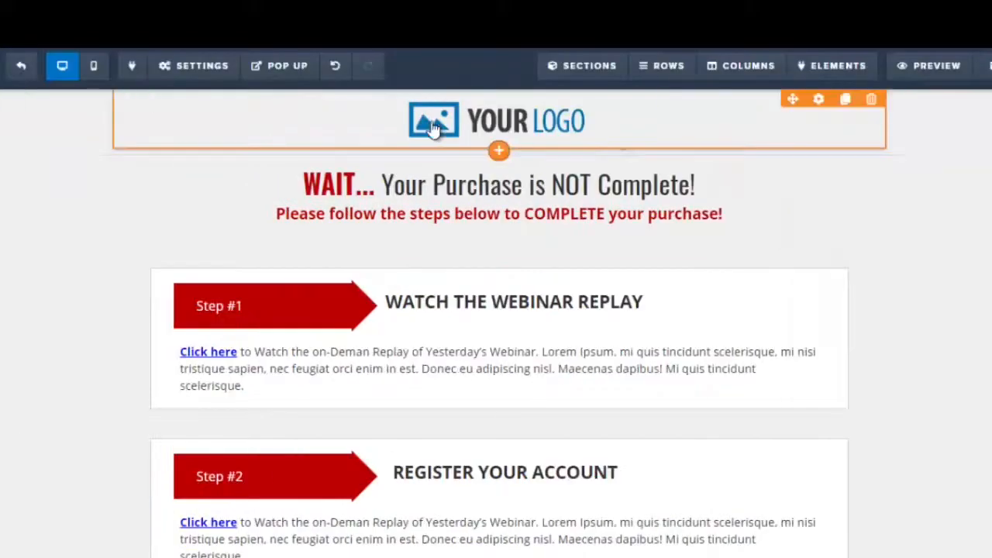
left_click(871, 99)
left_click(582, 120)
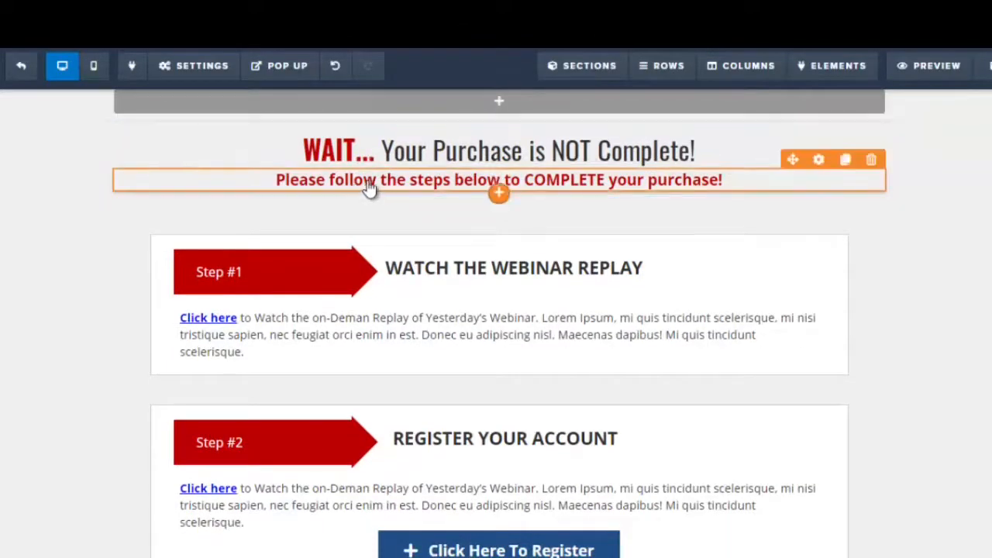
Change the Step #1 headline to "Check your email"
scroll(499, 326, "down", 1)
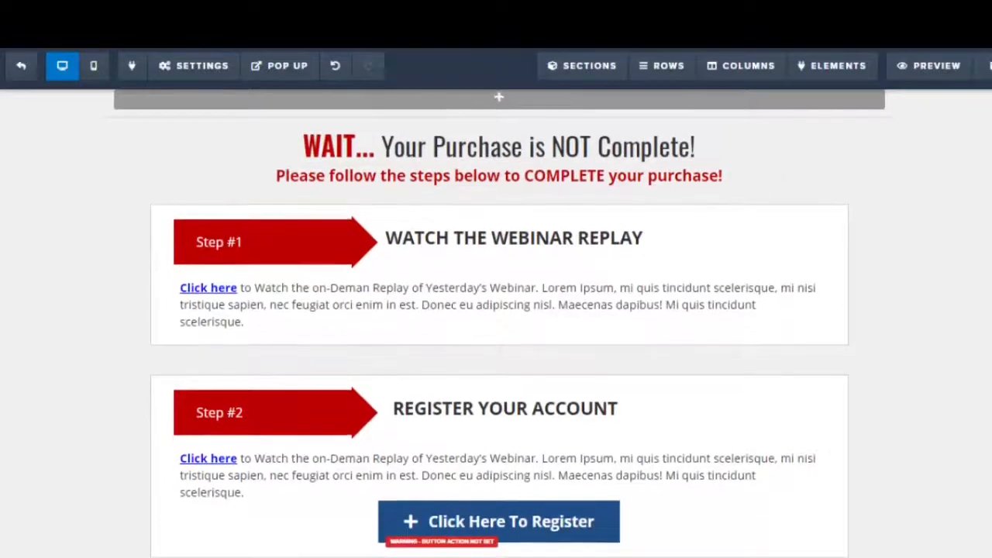
scroll(499, 325, "down", 1)
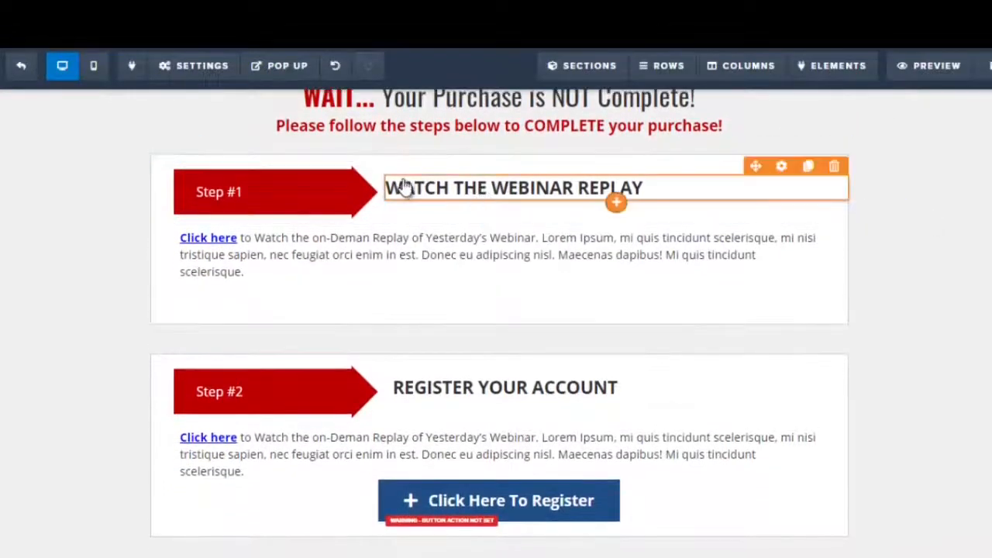
left_click(403, 188)
left_click_drag(392, 186, 681, 195)
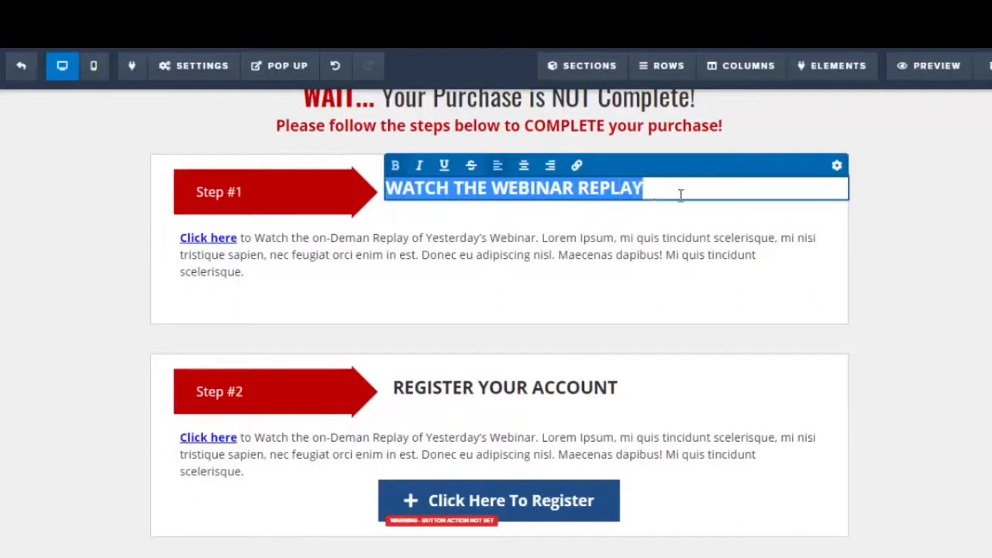
type("C")
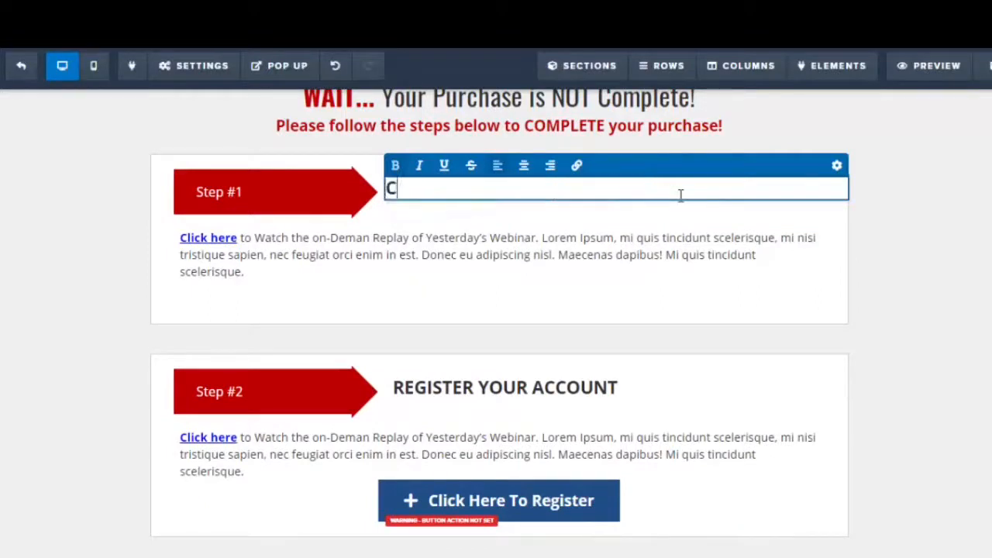
type("heck your ")
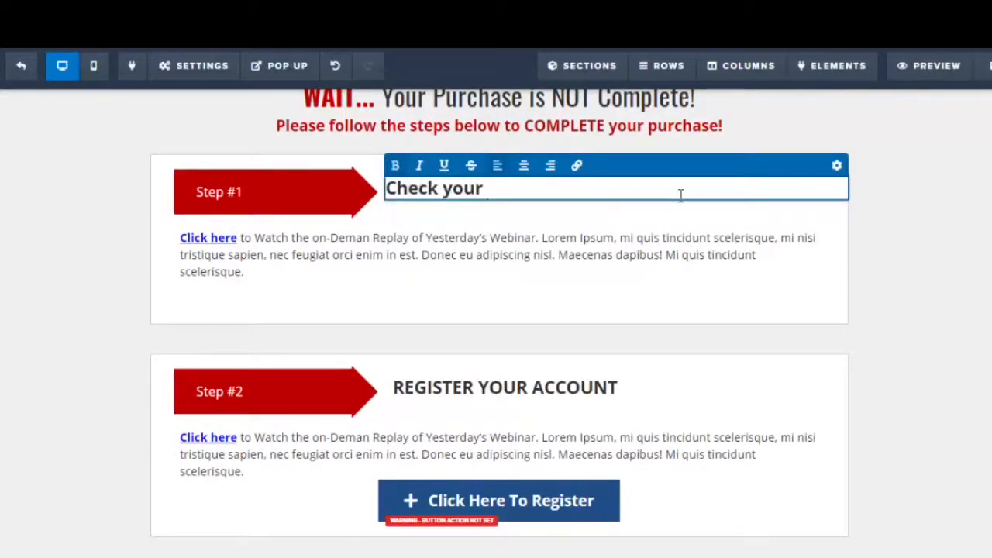
type("emails")
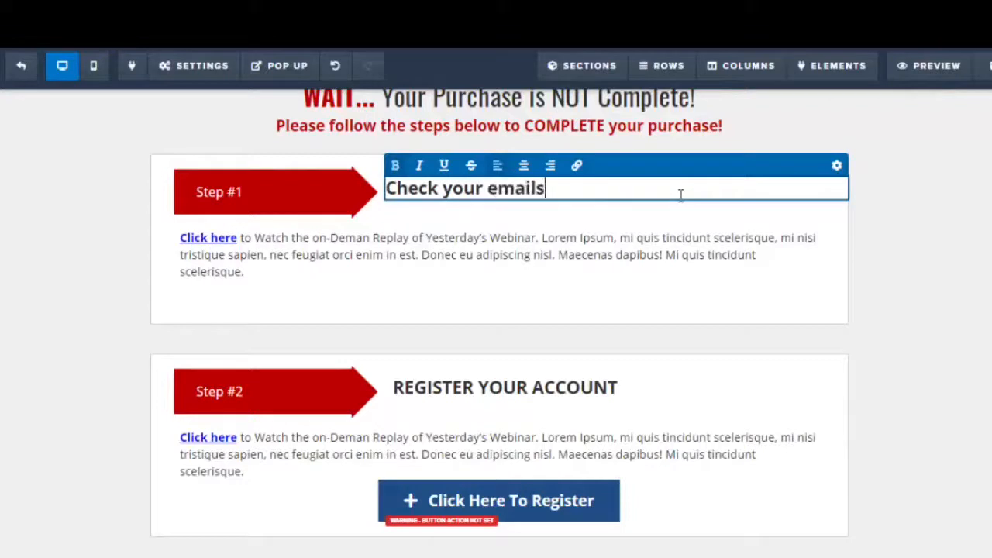
key("BackSpace")
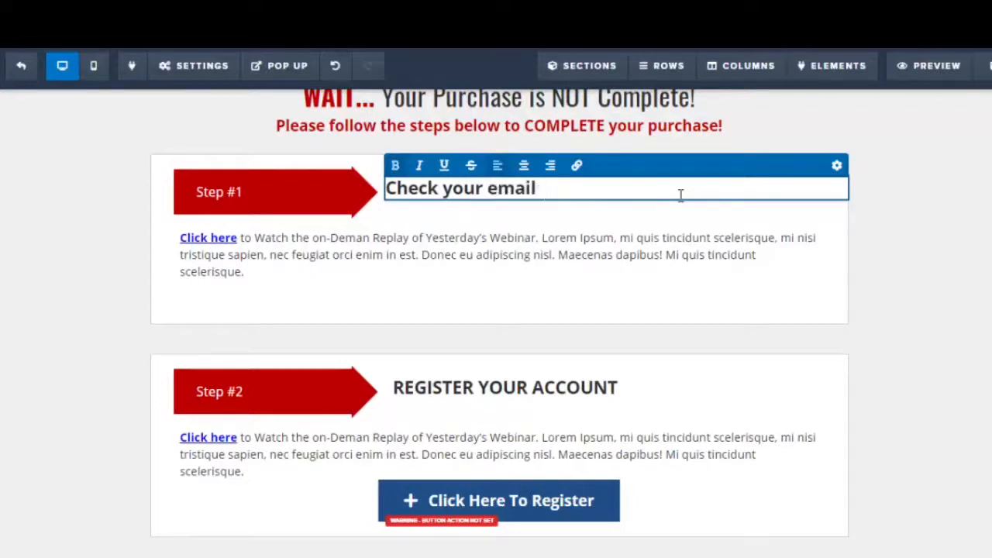
Replace the Step #1 paragraph with "Please check your inbox folder and your spam folder. Click on the confirm button to ensure that you receive future updates."
left_click(295, 267)
left_click(330, 256)
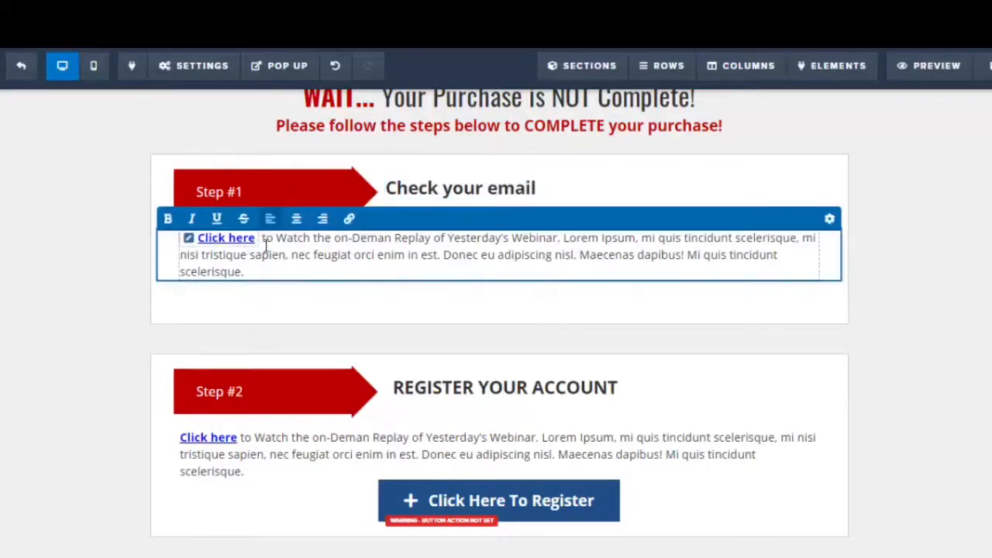
left_click_drag(264, 240, 199, 226)
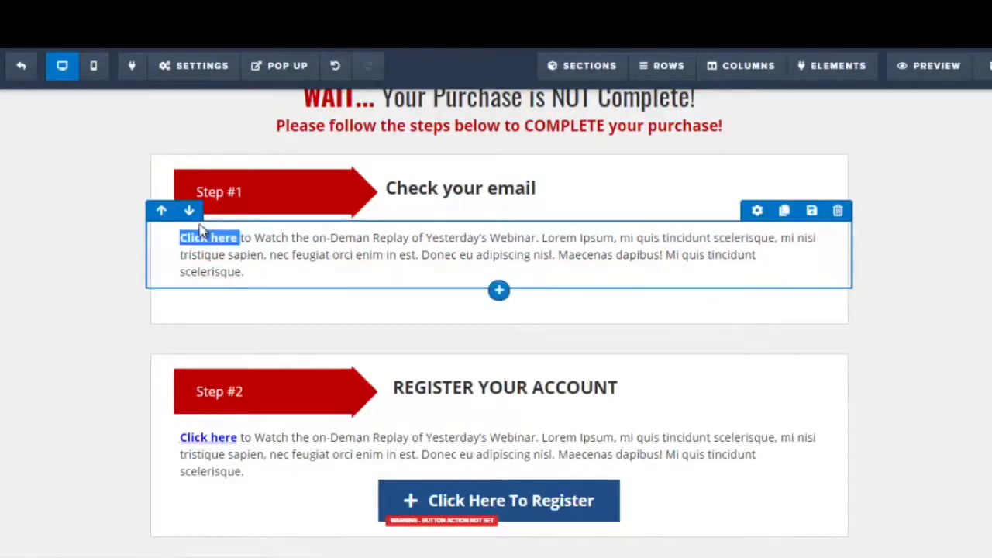
left_click(264, 259)
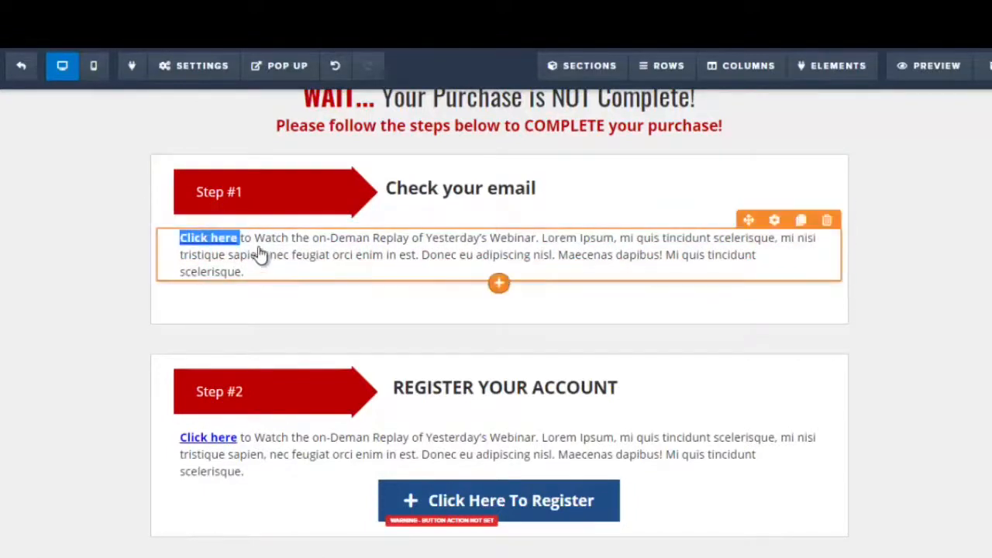
left_click(256, 245)
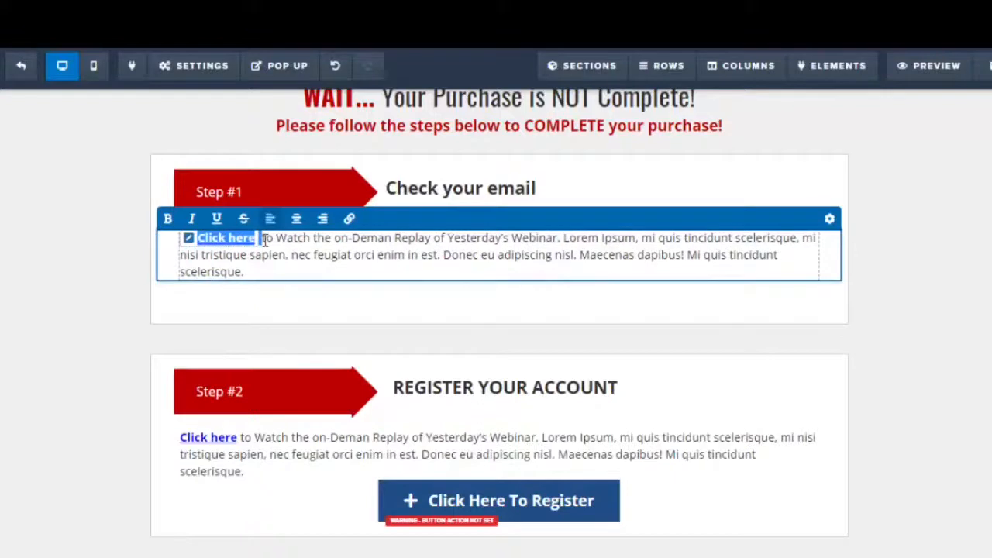
key("BackSpace")
left_click_drag(181, 239, 777, 271)
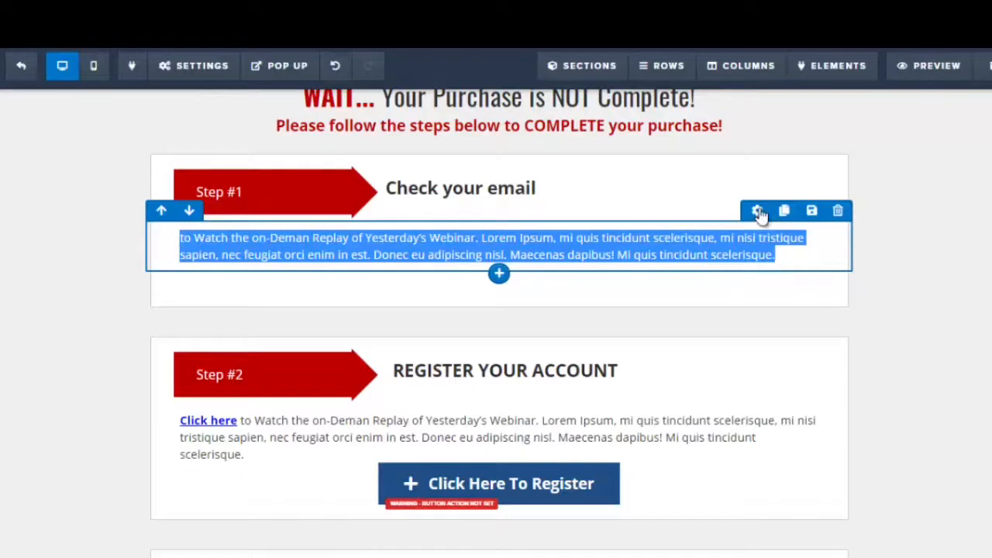
left_click(574, 260)
type("Plea")
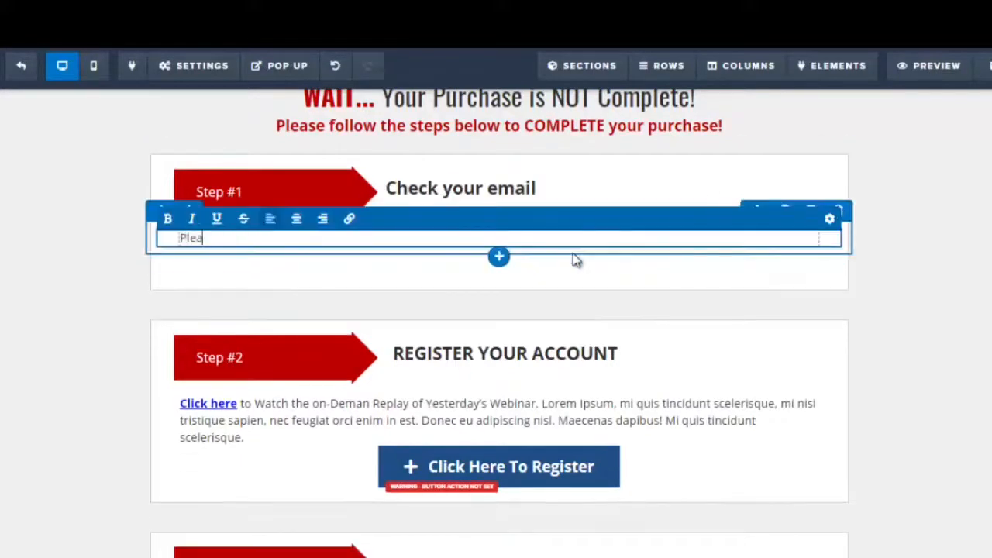
type("se check your ")
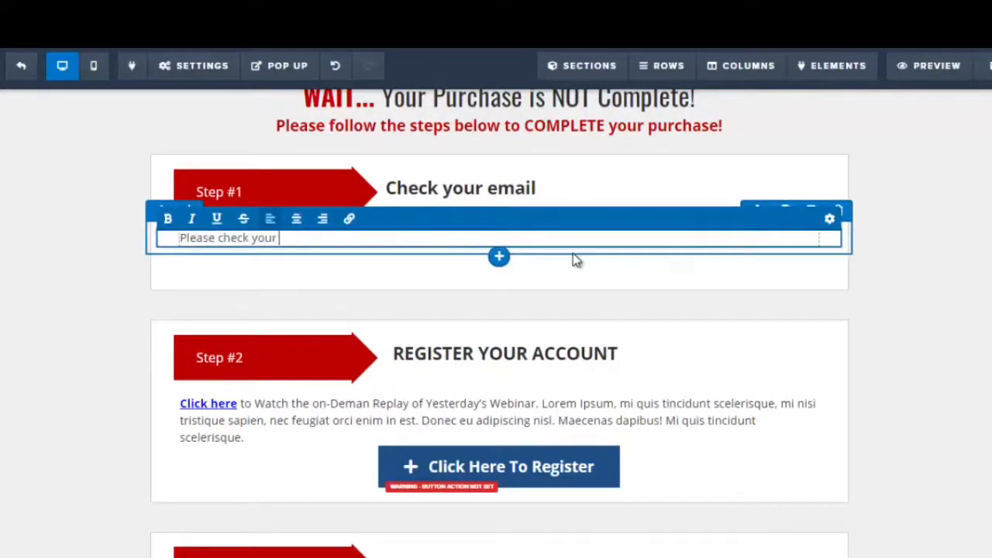
type("inbox folder a")
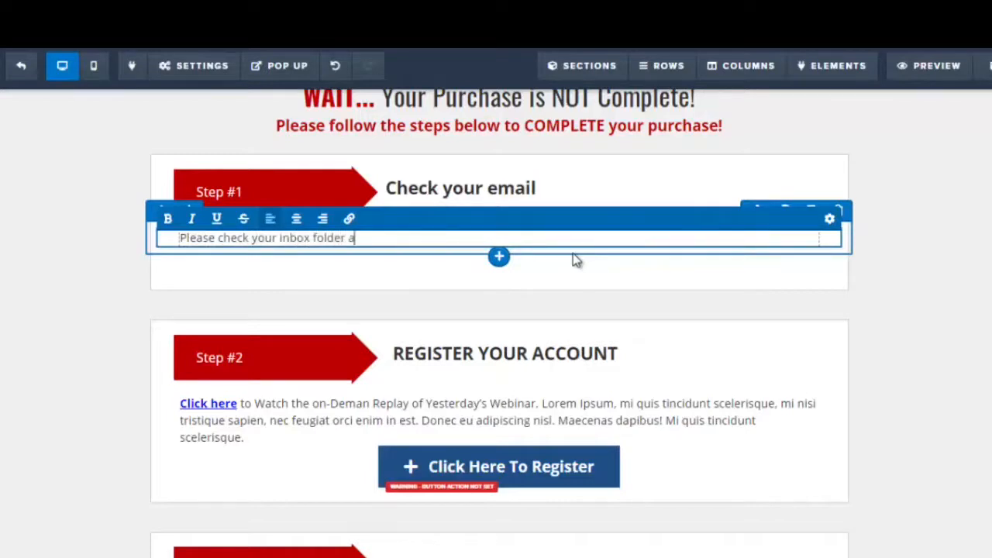
type("nd your spam fo")
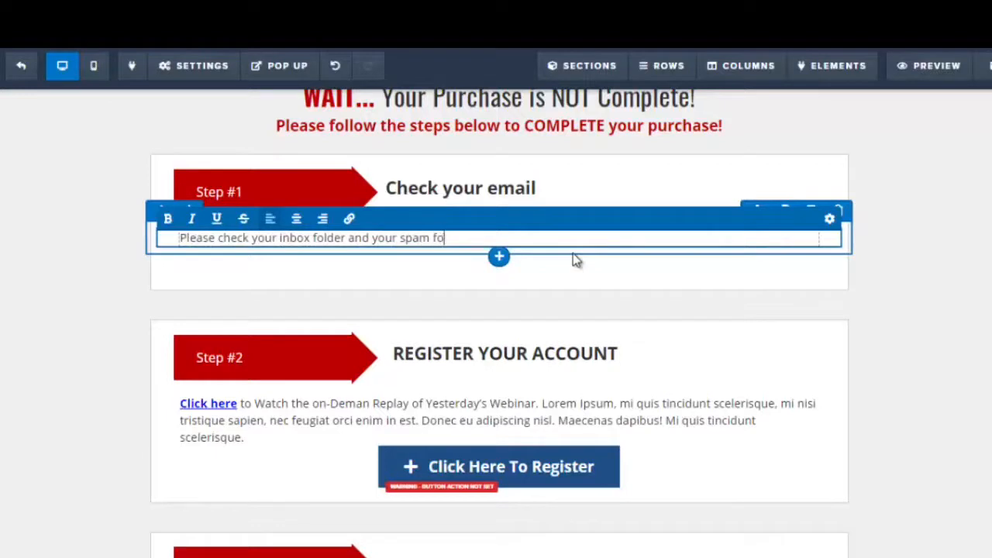
type("lder.  Click on the ")
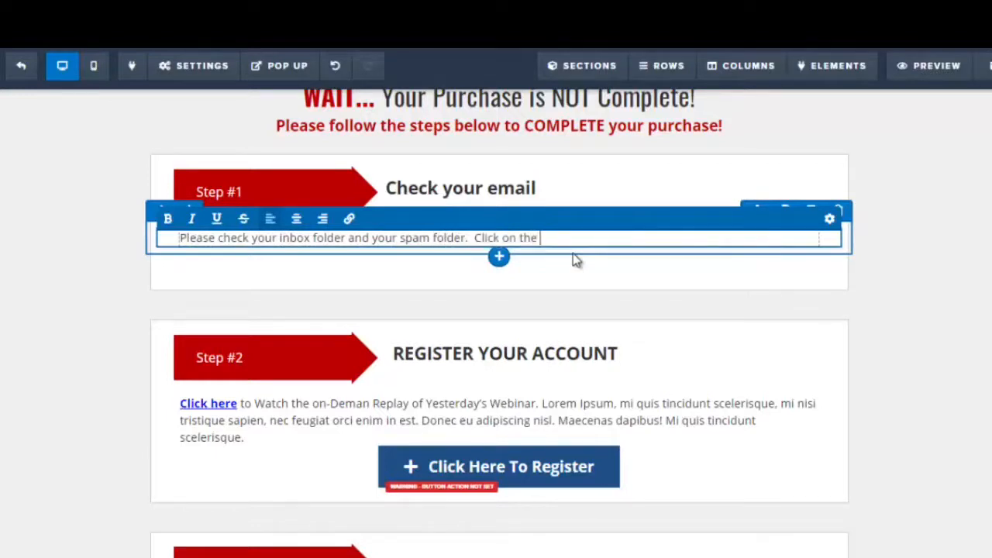
type("confirm button")
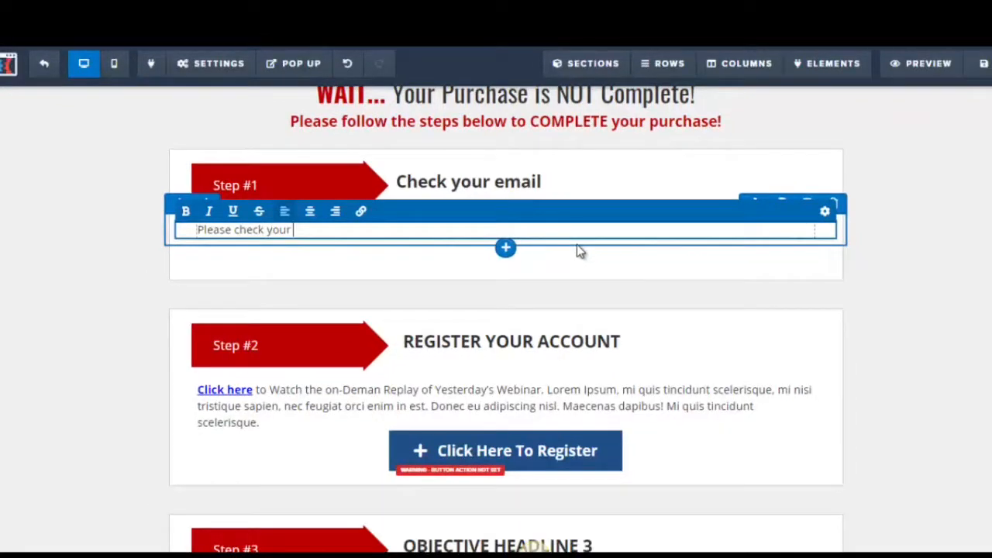
type("inbox fo")
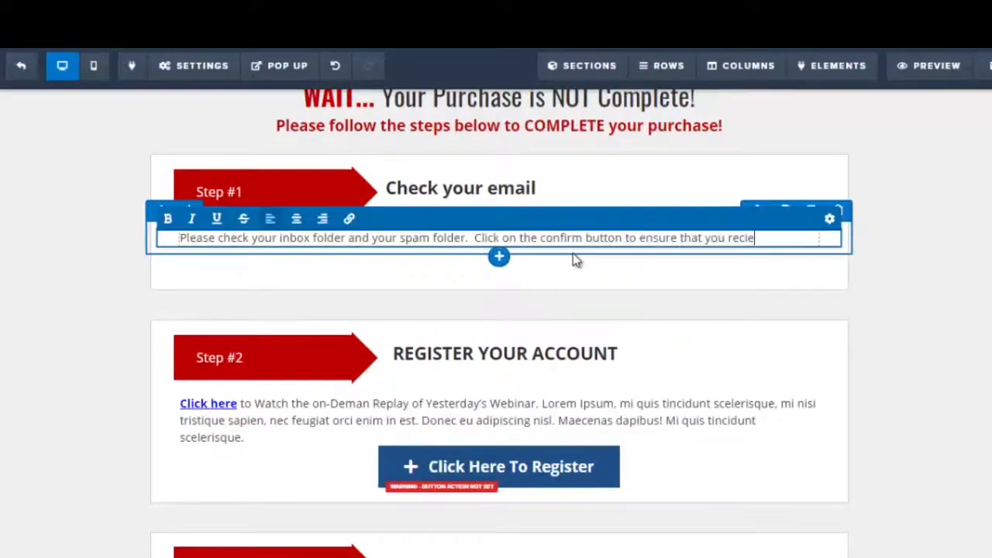
key("BackSpace")
key("BackSpace")
type("eive future updates.")
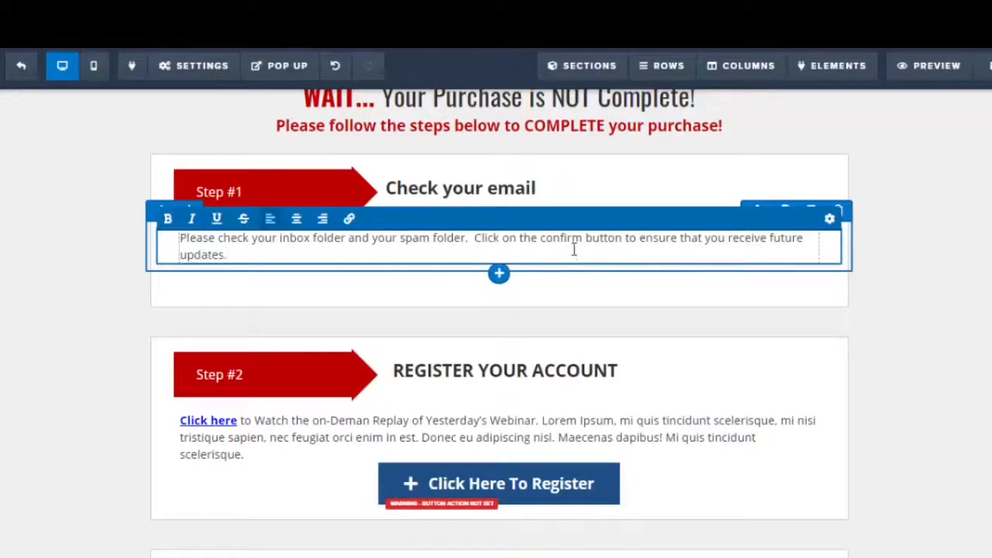
key("super+c")
left_click(971, 208)
Change the Step #2 headline to "Download your product."
scroll(496, 310, "down", 1)
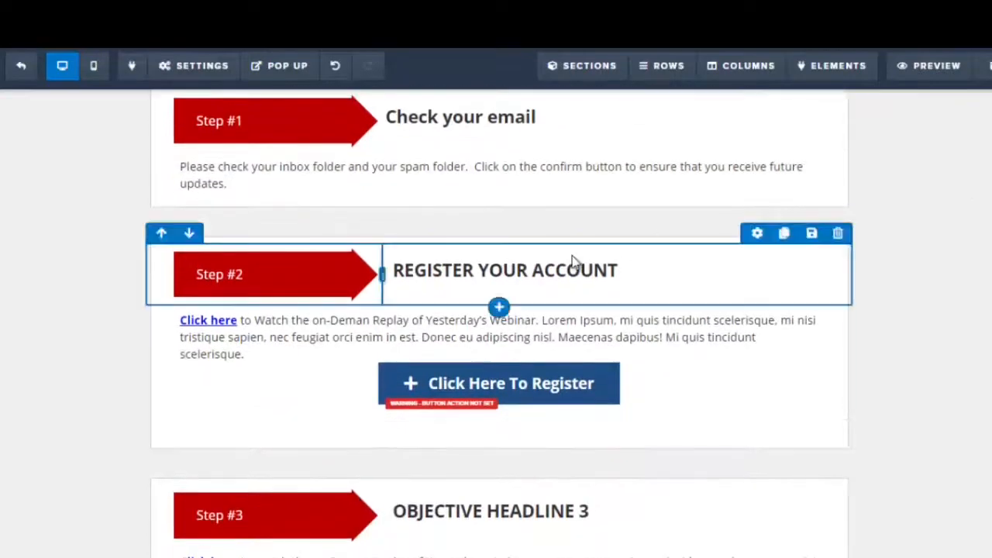
left_click(397, 273)
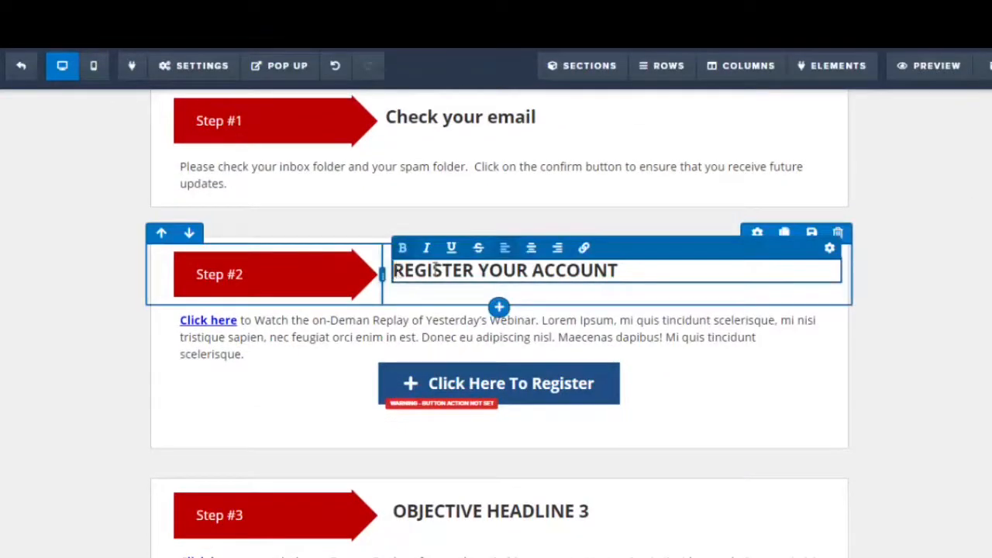
left_click_drag(392, 271, 640, 275)
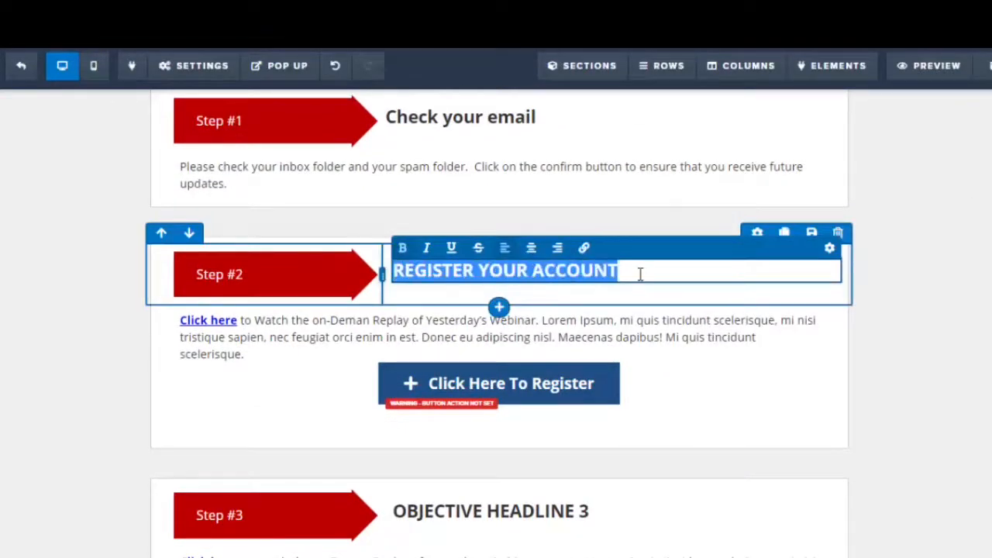
type("Download")
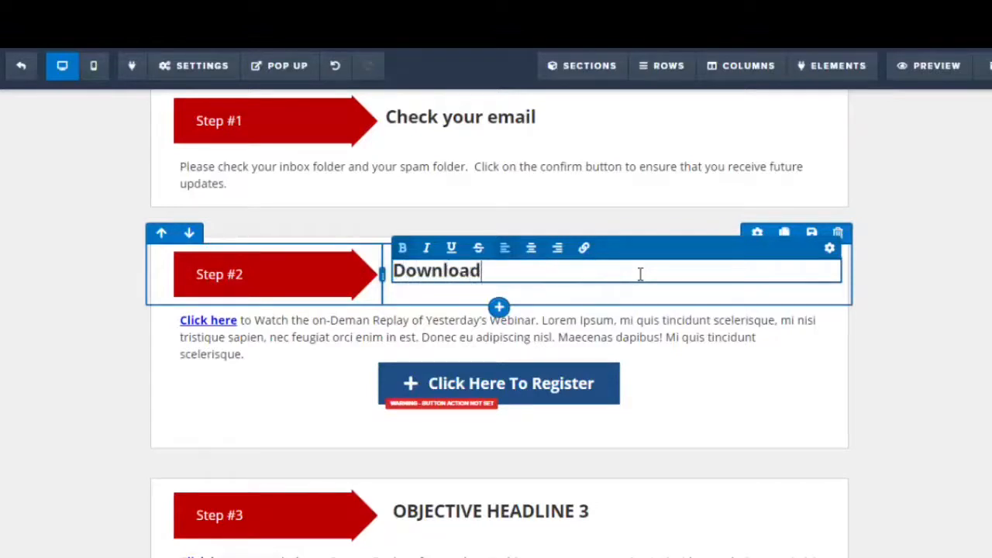
type(" your product.")
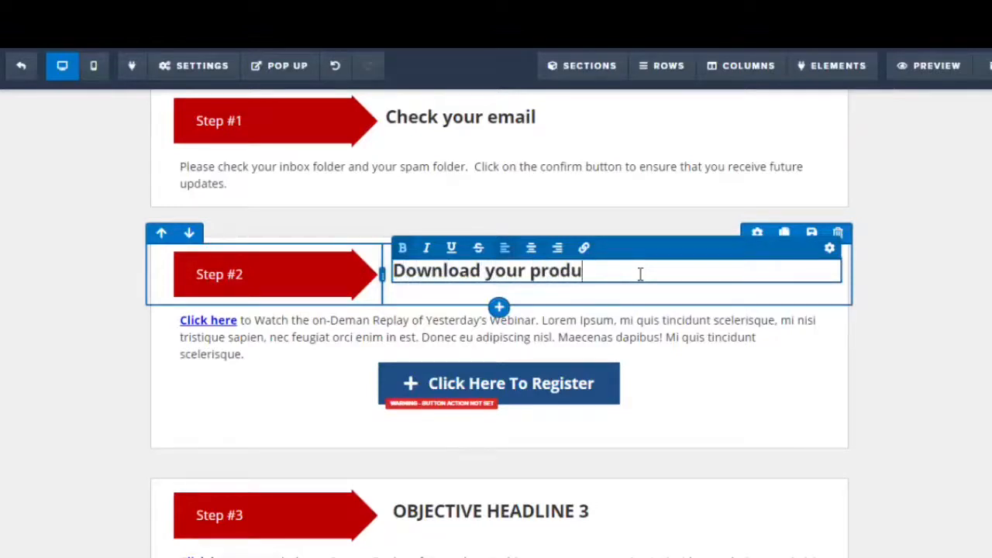
Change the Step #2 button text to "Click Here To Download"
left_click(289, 340)
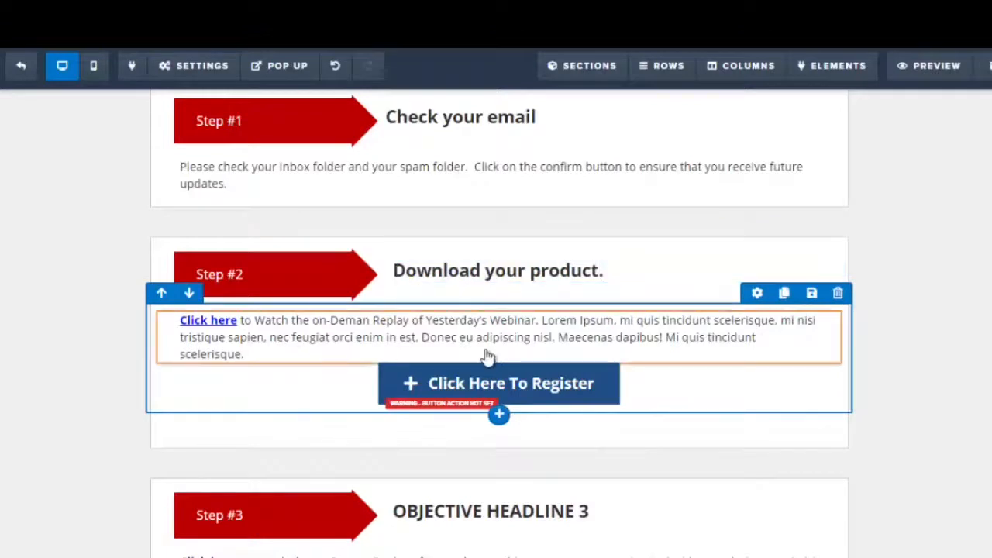
left_click(215, 334)
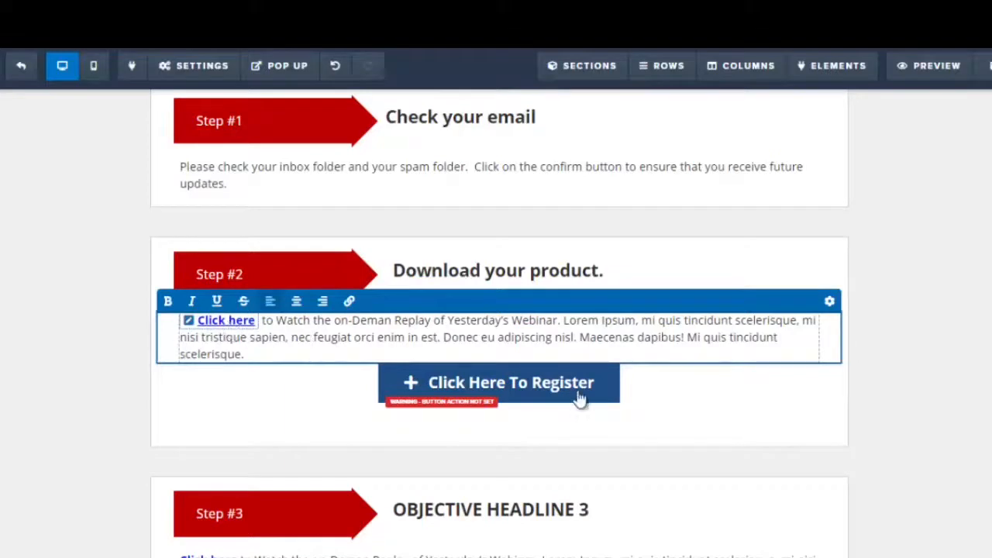
left_click(974, 368)
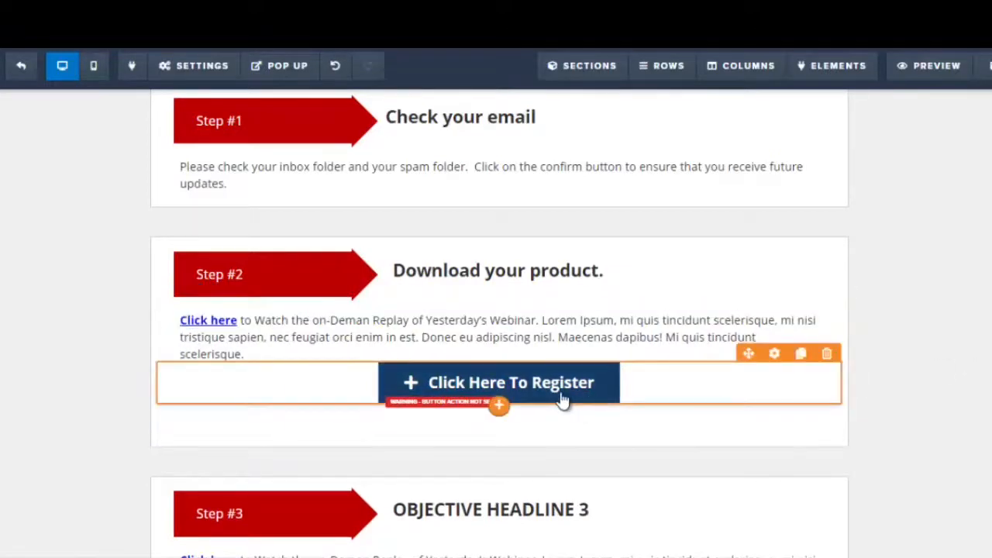
left_click(563, 399)
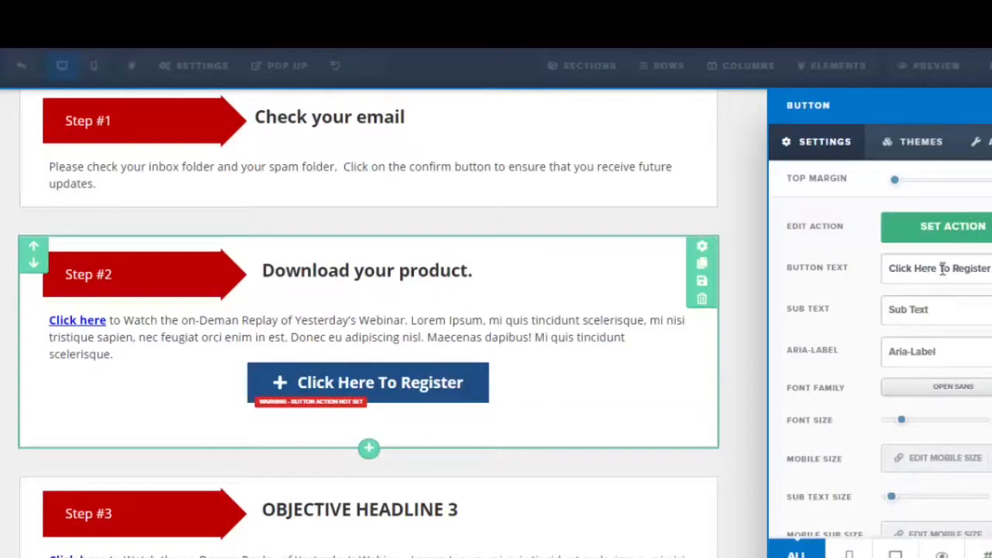
left_click_drag(953, 269, 991, 269)
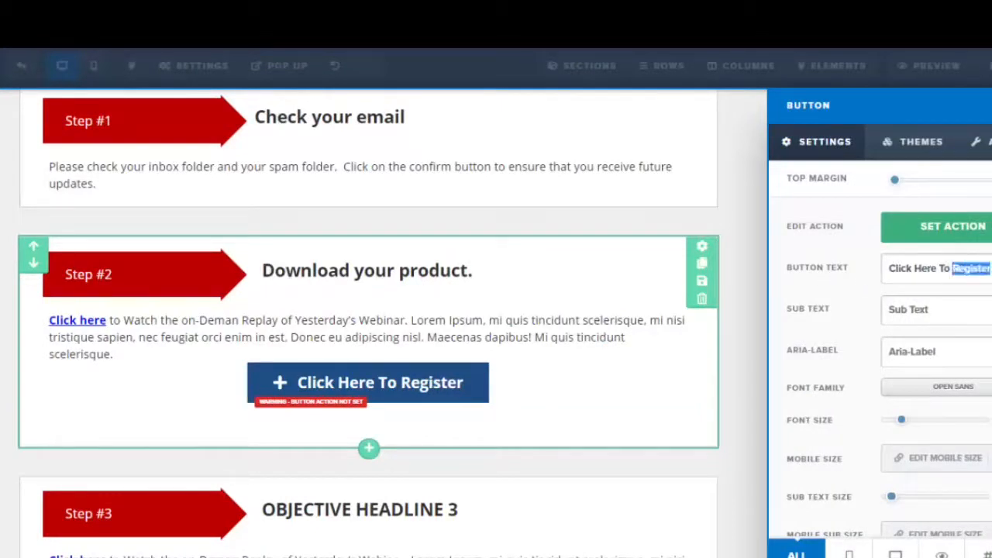
type("D")
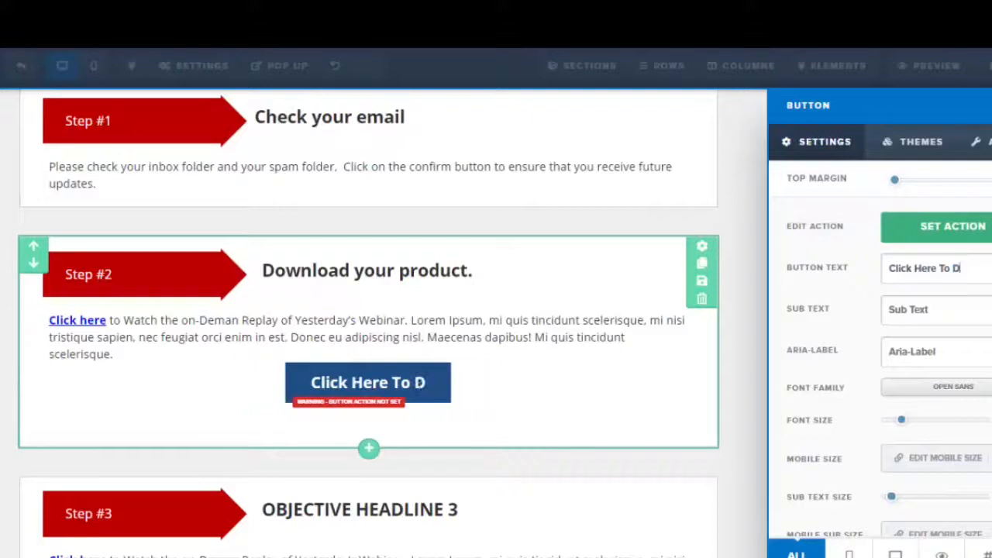
type("ownload")
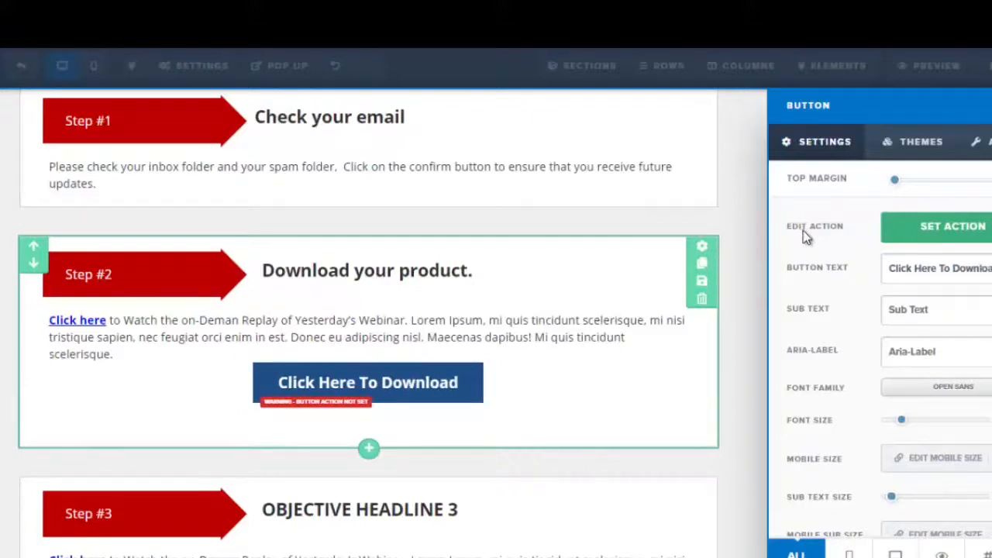
left_click(955, 232)
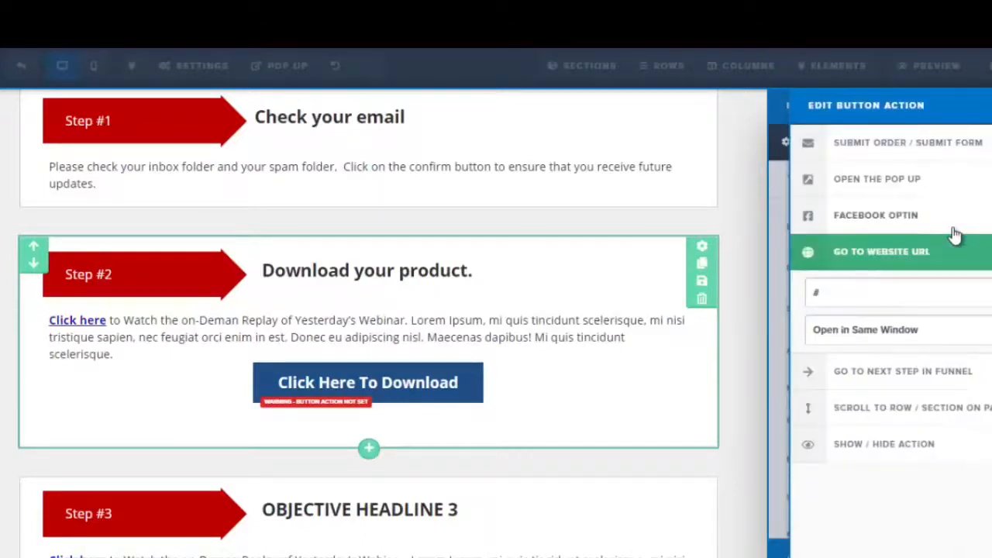
left_click_drag(819, 288, 808, 289)
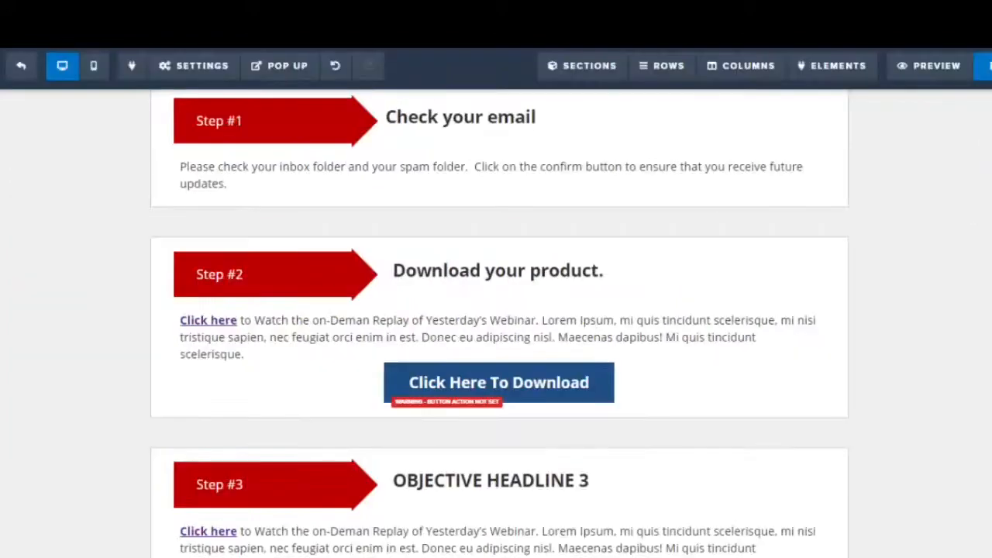
scroll(499, 310, "up", 2)
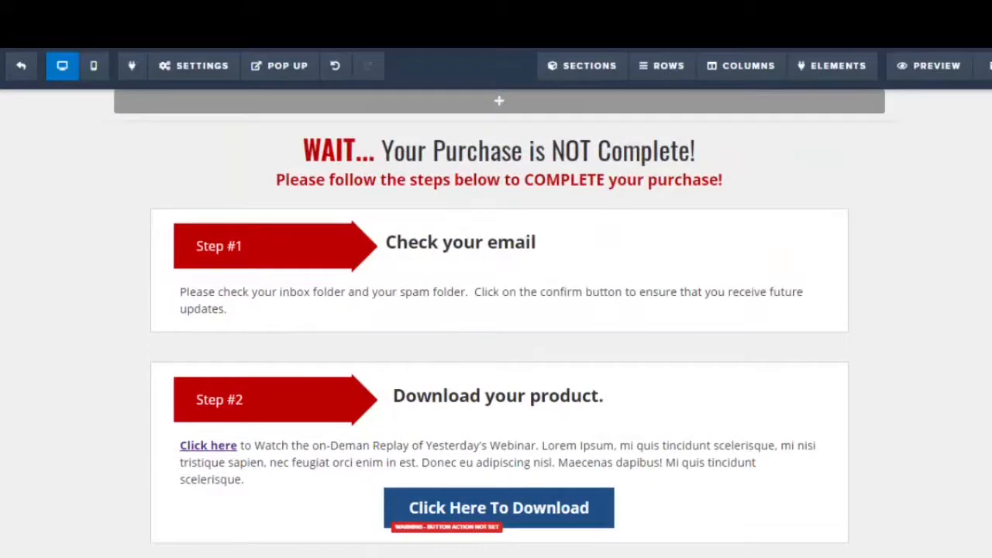